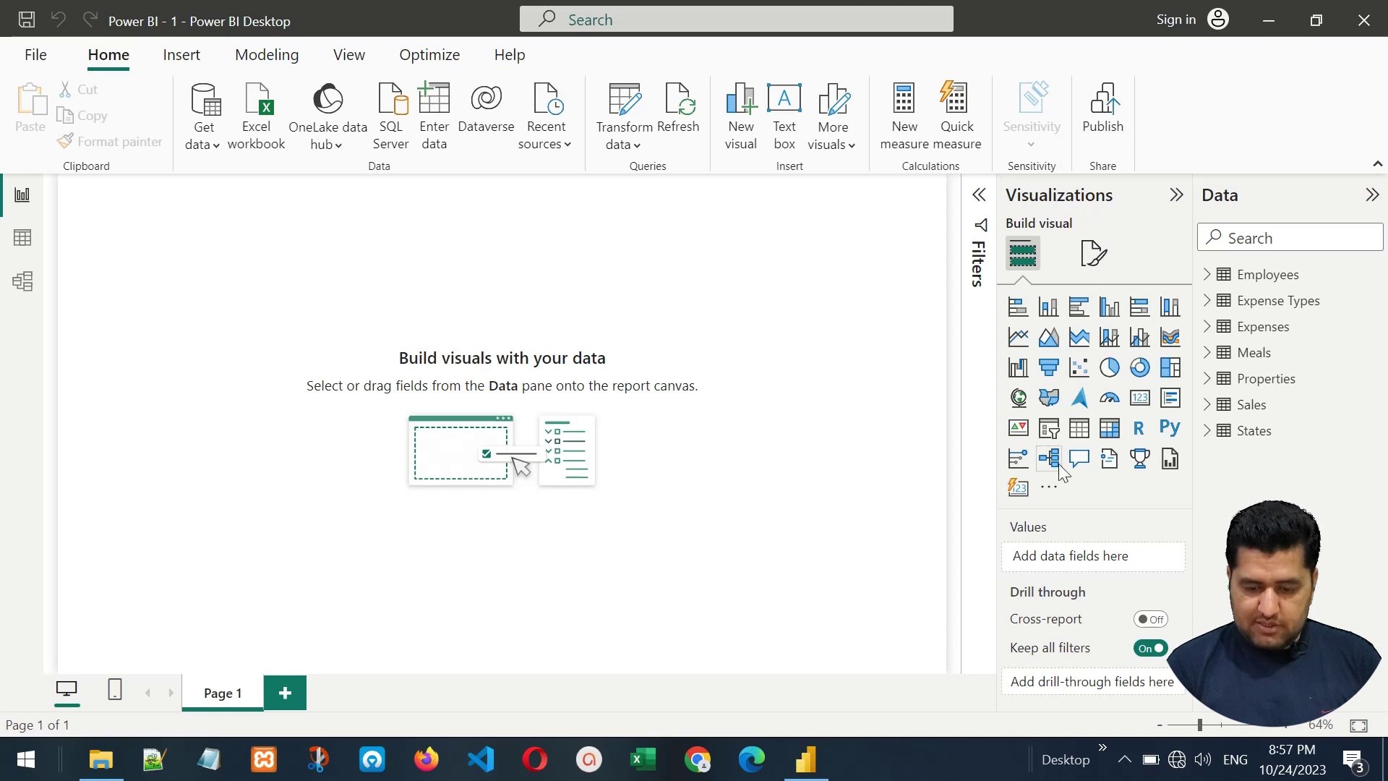
Set background.jpg as the page's canvas background image with the image fit set to Fit.
left_click(1091, 254)
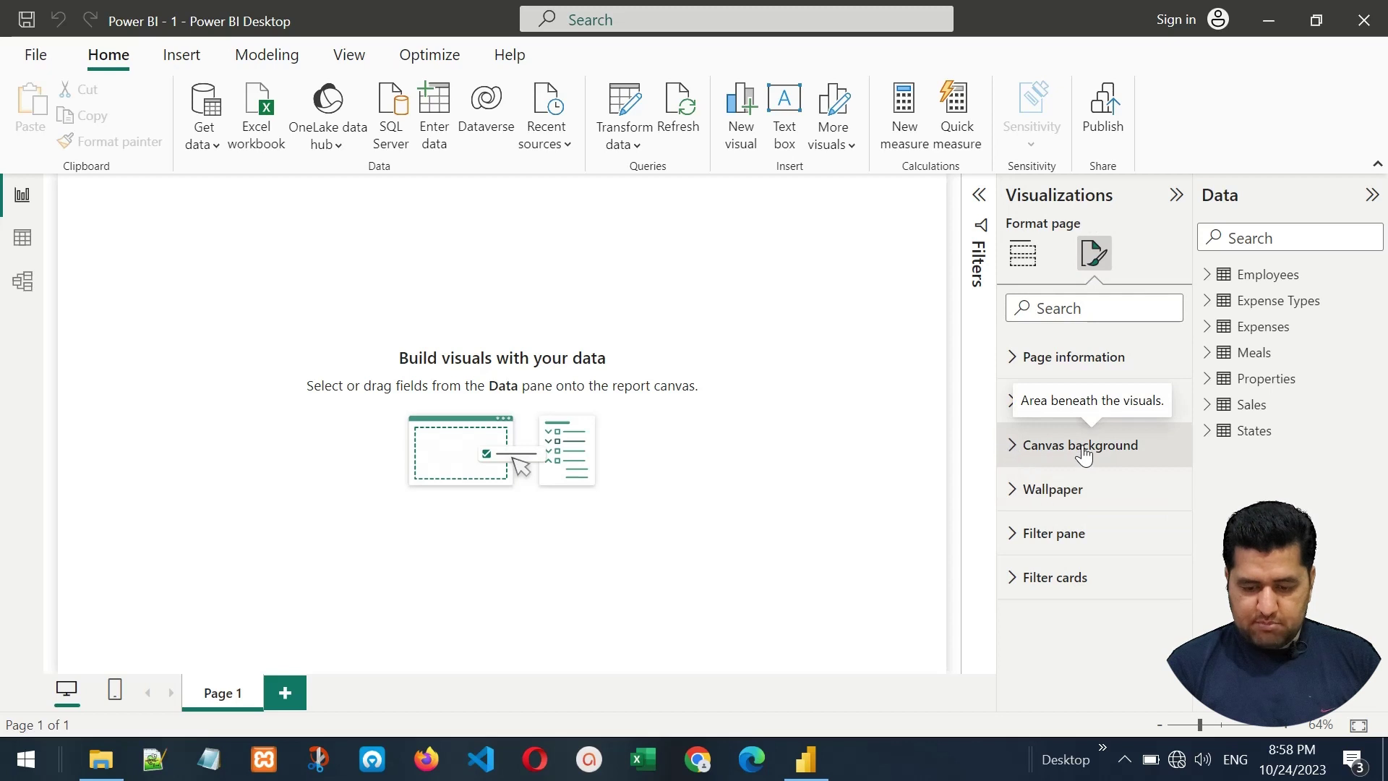
left_click(1013, 447)
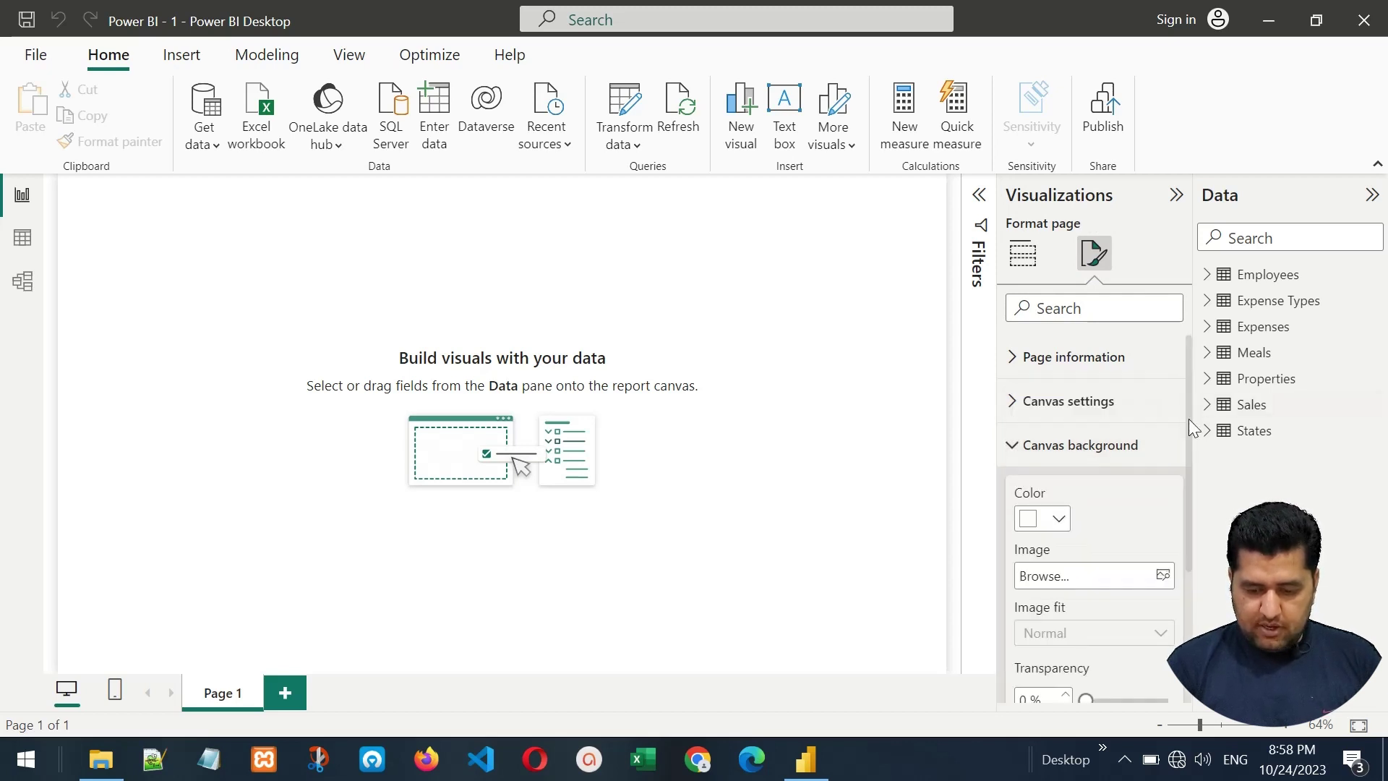
left_click_drag(1190, 426, 1187, 488)
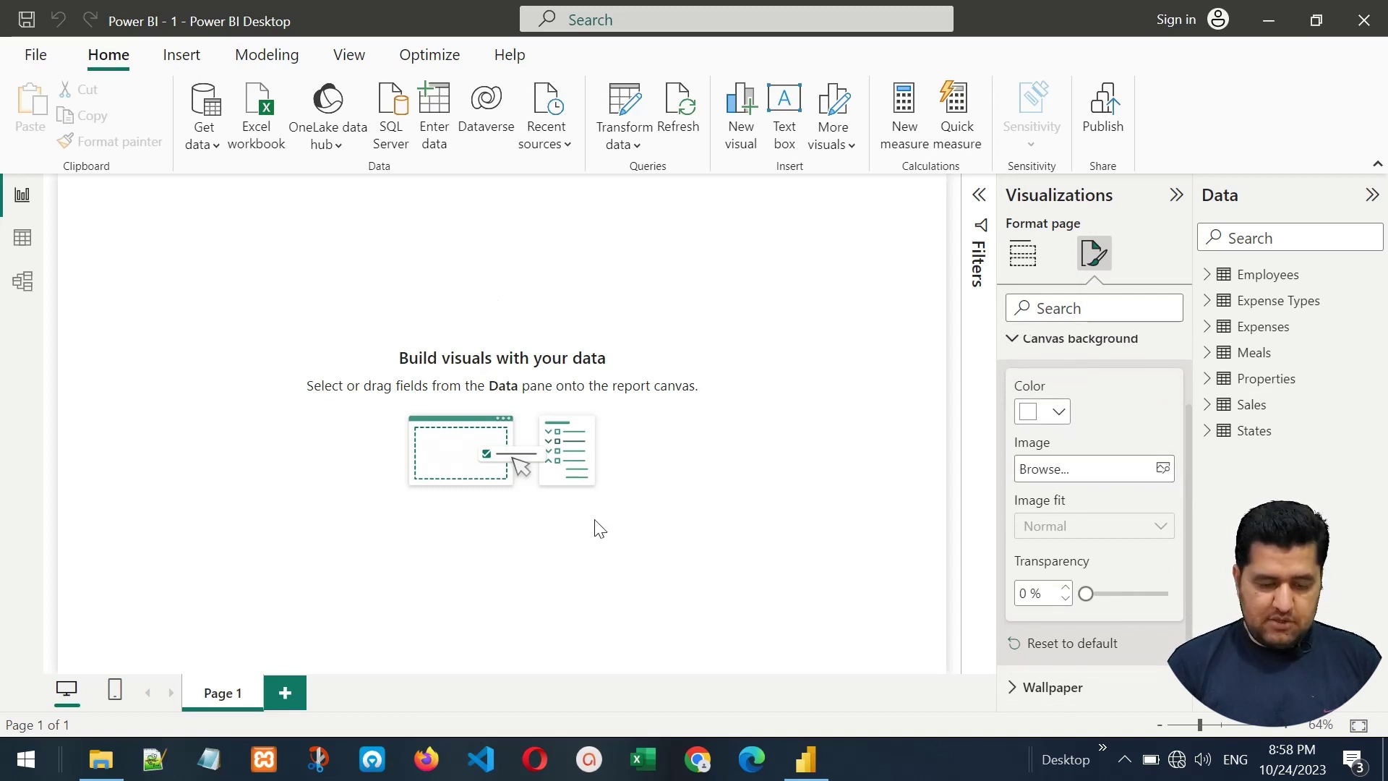
left_click(1164, 470)
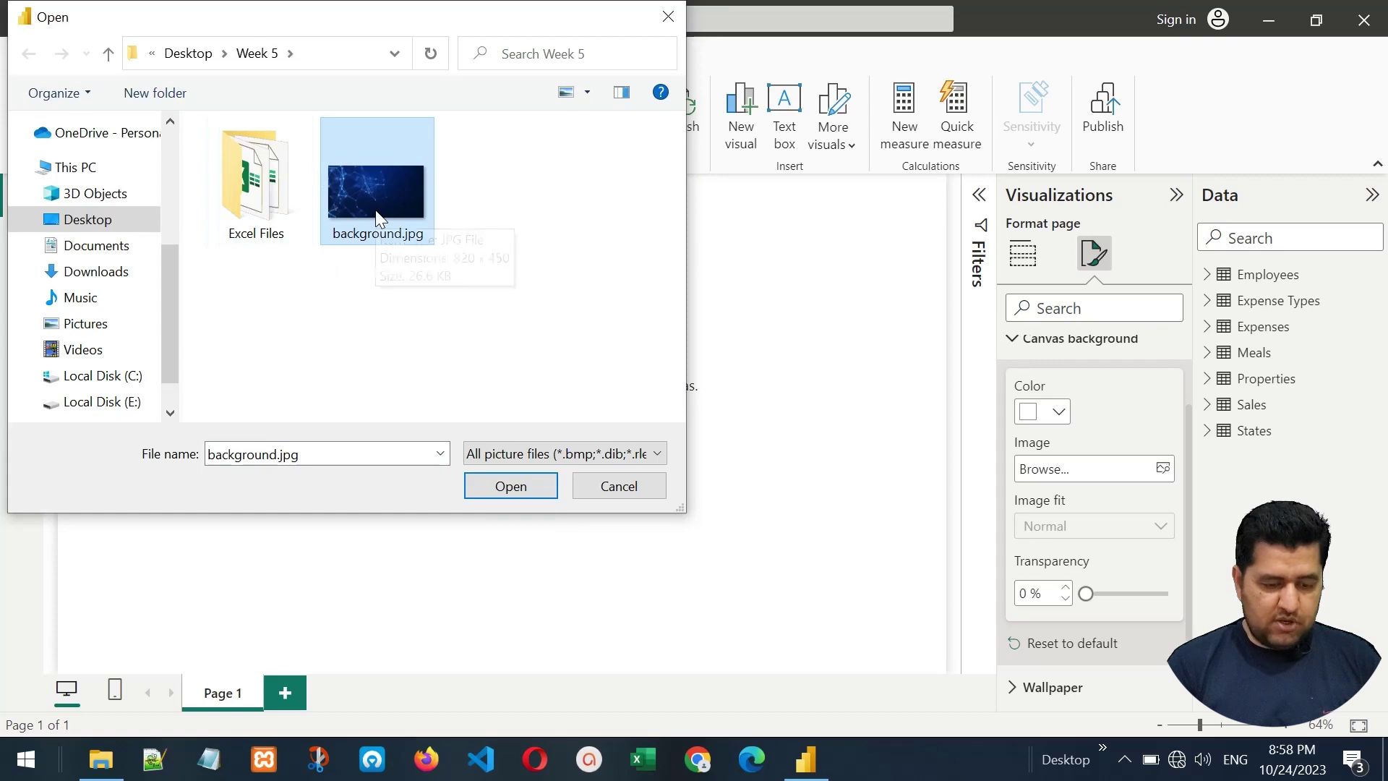
left_click(510, 485)
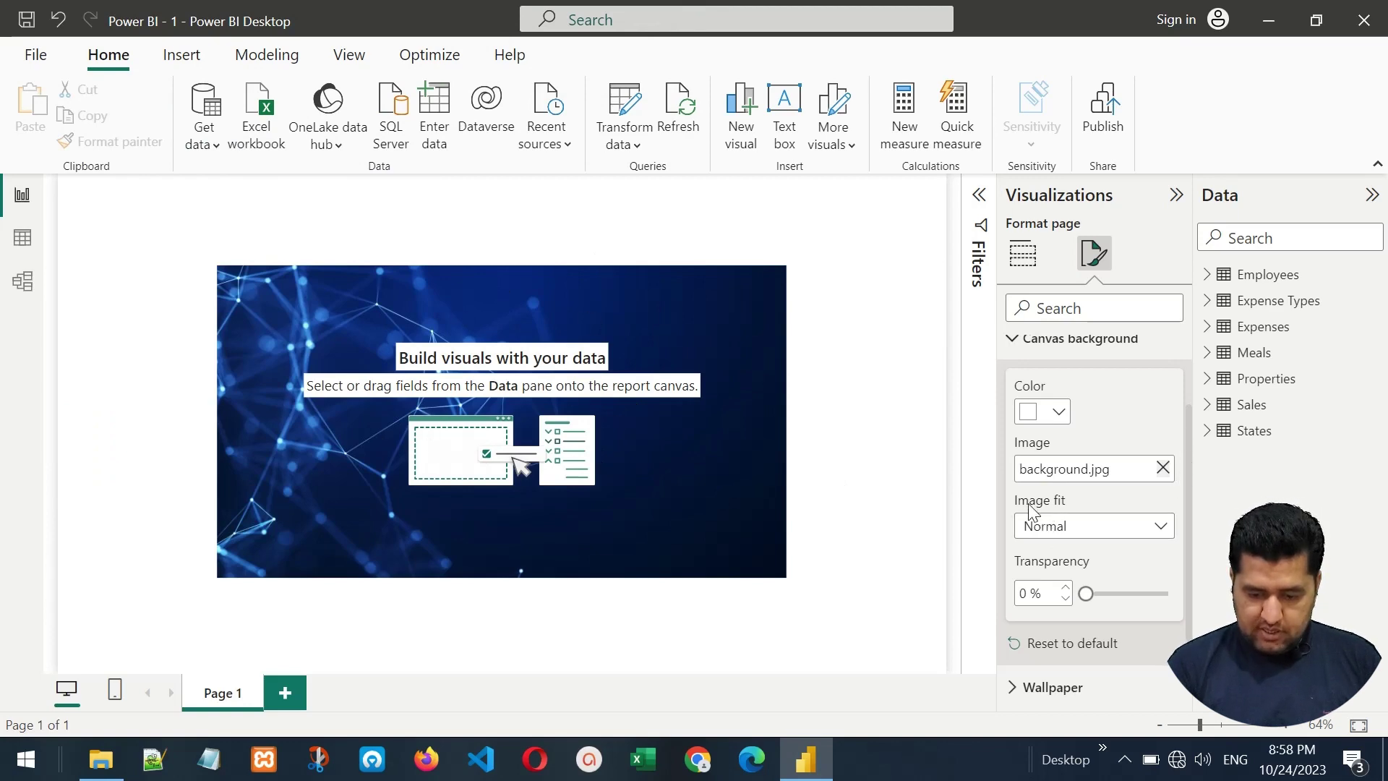
left_click(1062, 532)
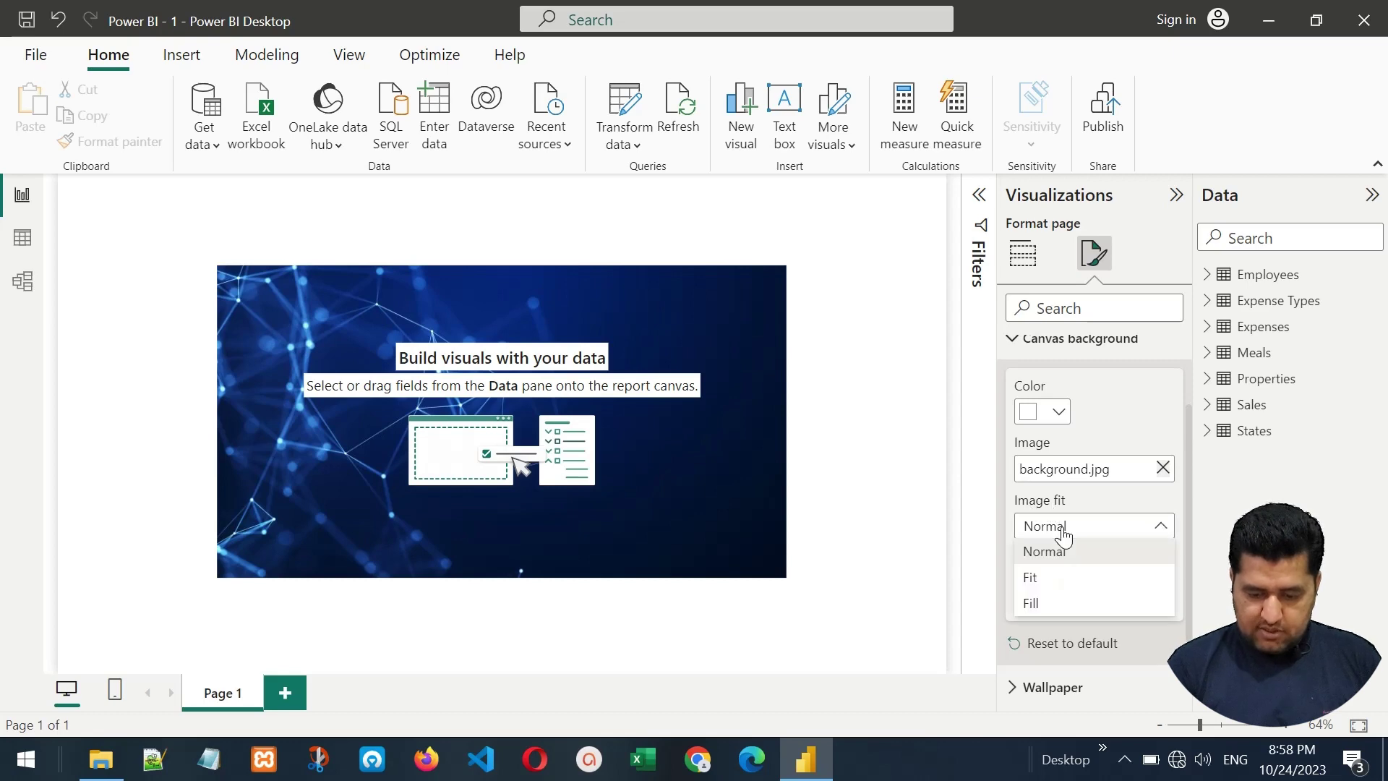
left_click(1051, 582)
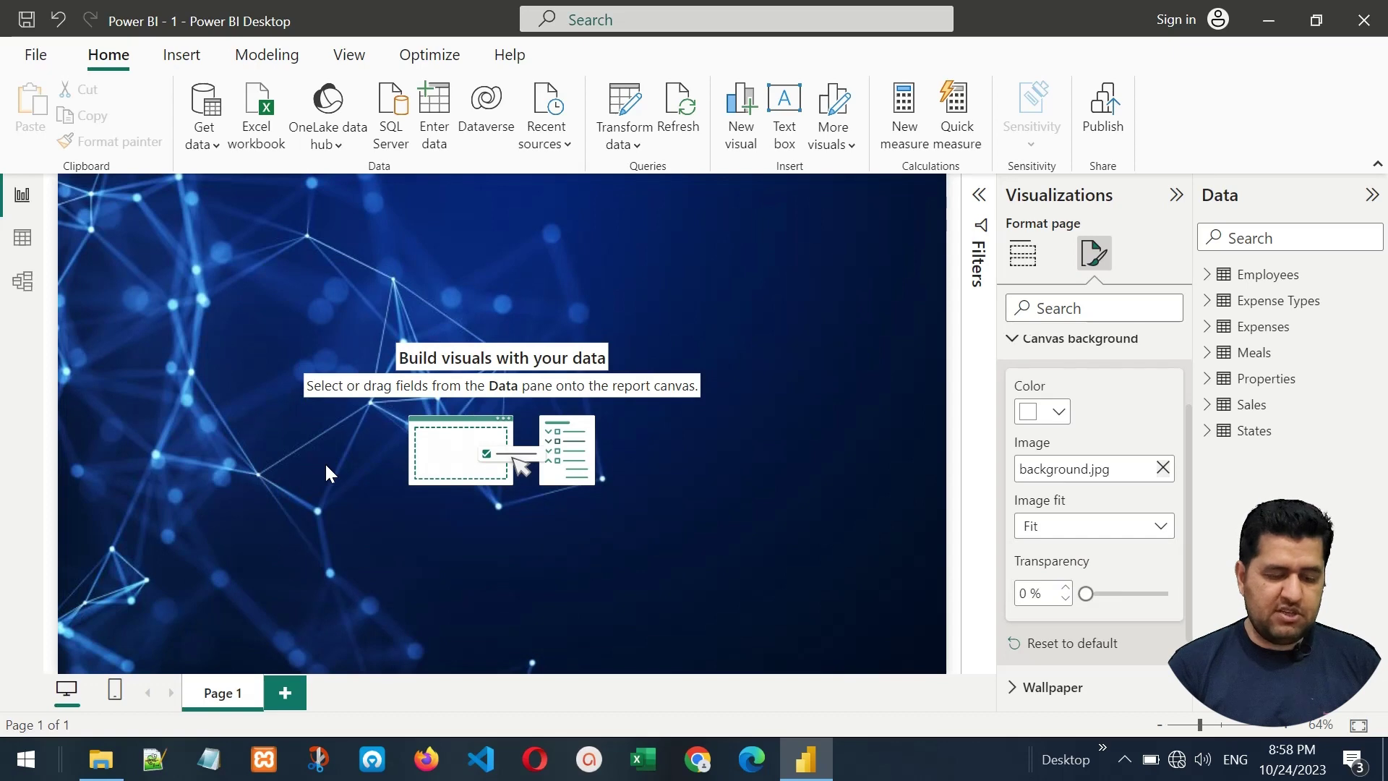
Add a Card visual showing the Amount field from the Sales table and place it near the page's upper-left corner.
left_click(1015, 253)
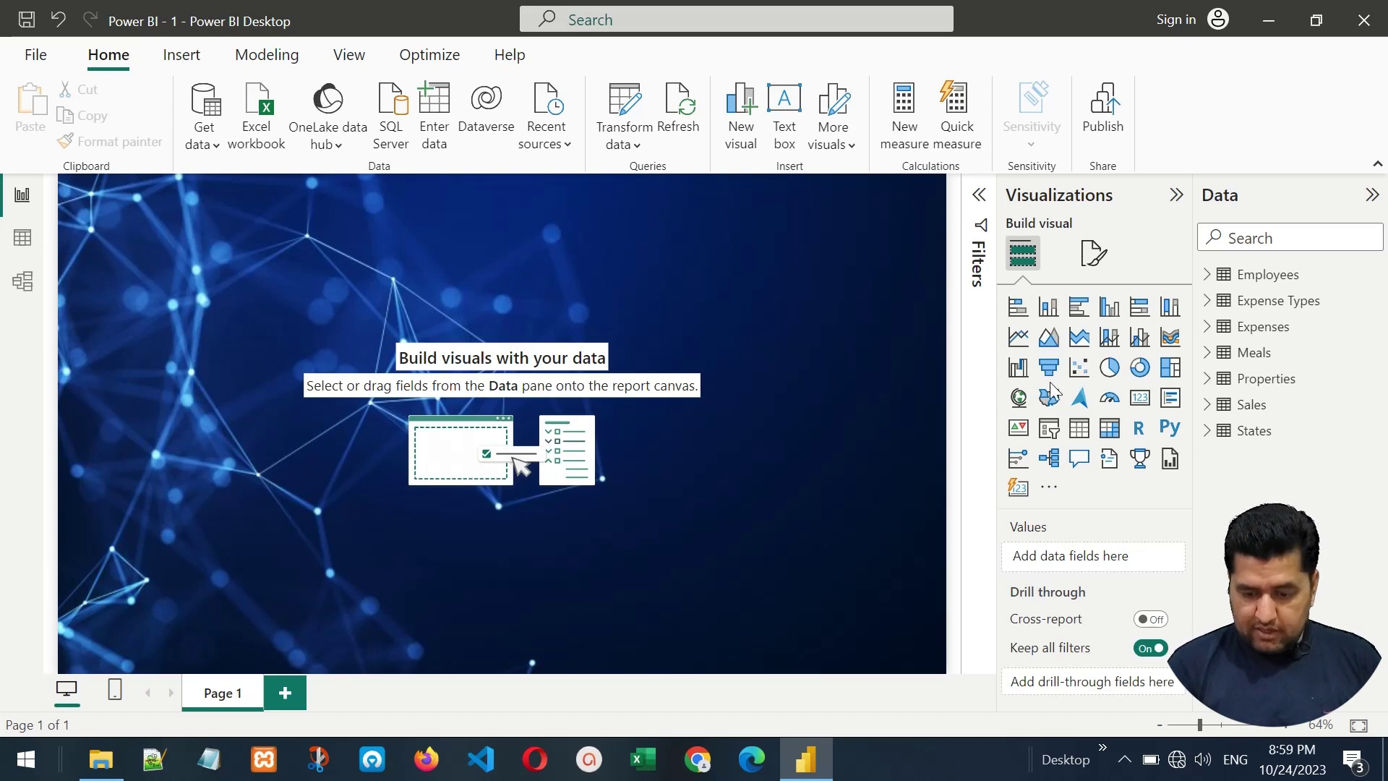
left_click(1139, 399)
left_click_drag(156, 285, 162, 311)
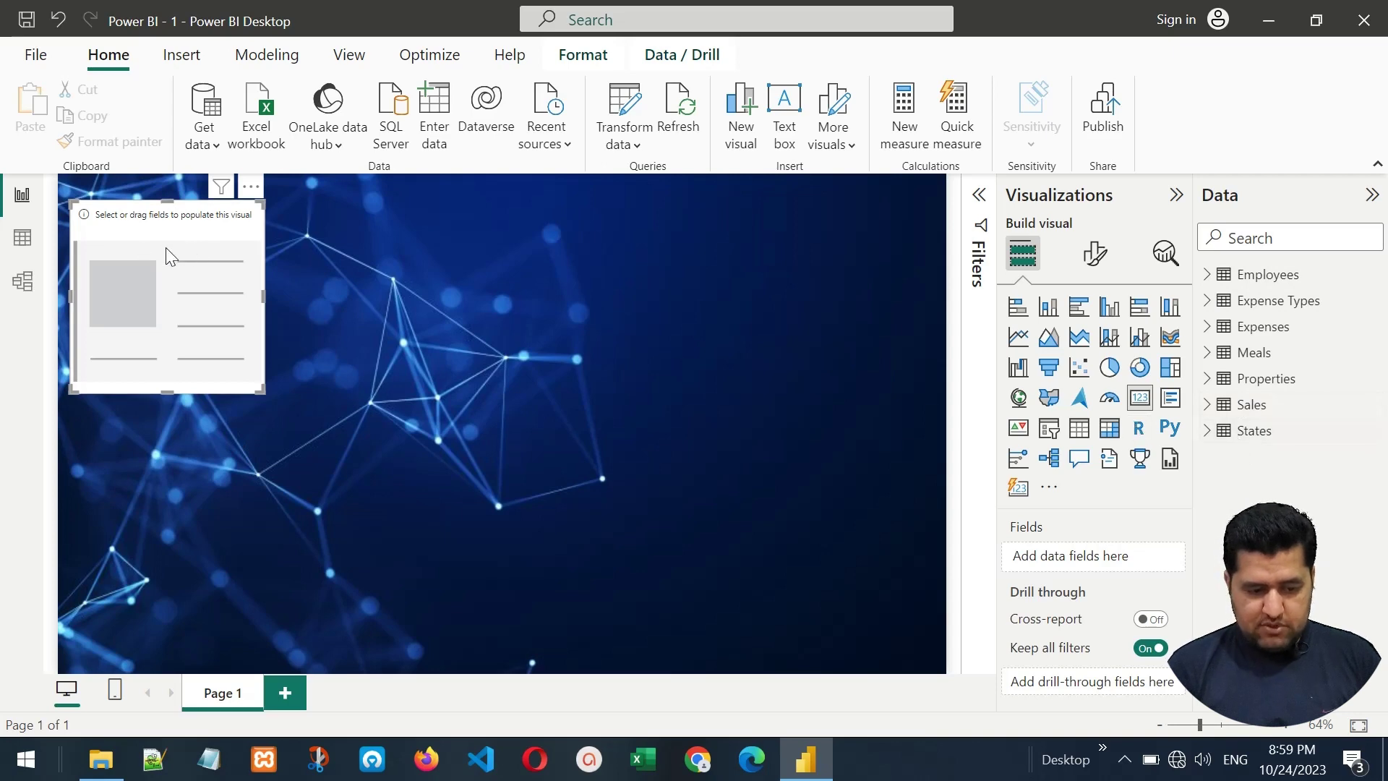
left_click(1206, 404)
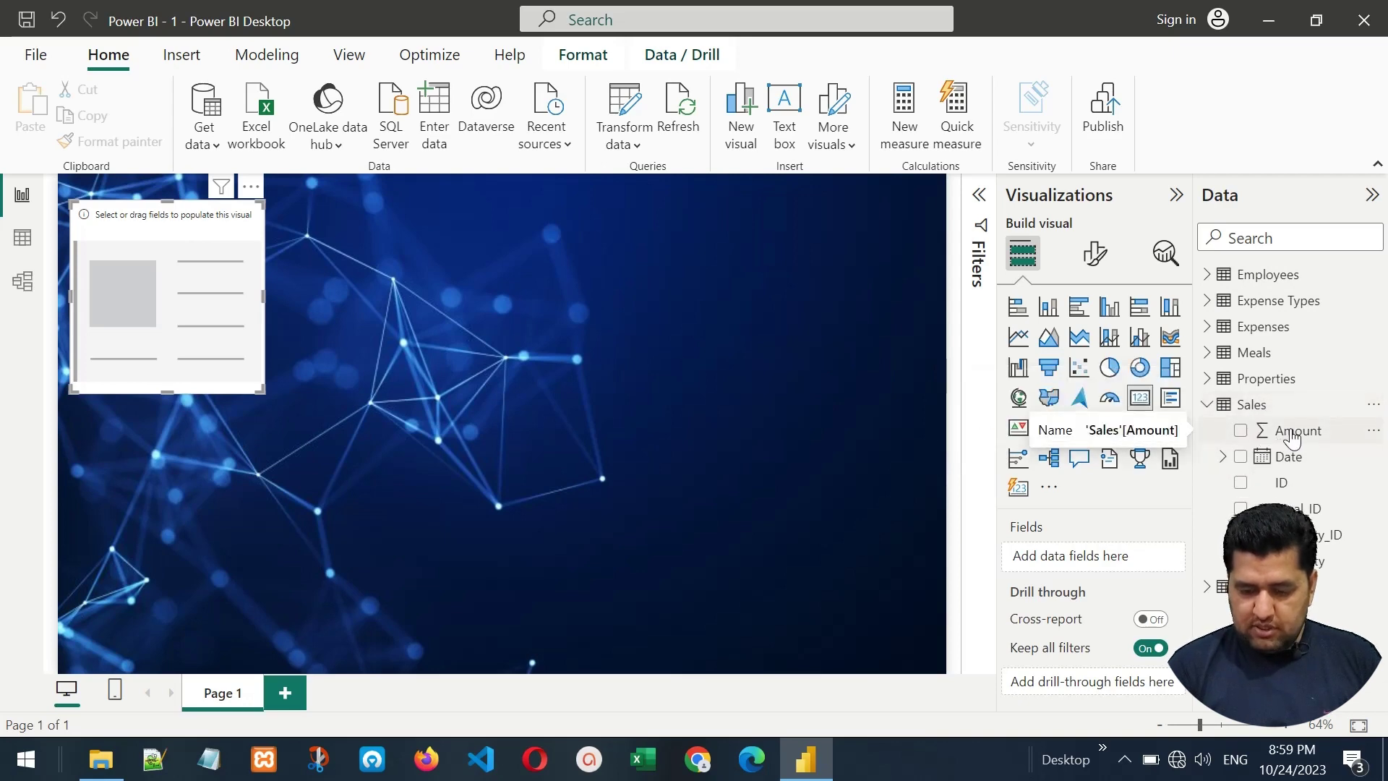
left_click_drag(1291, 434, 1098, 560)
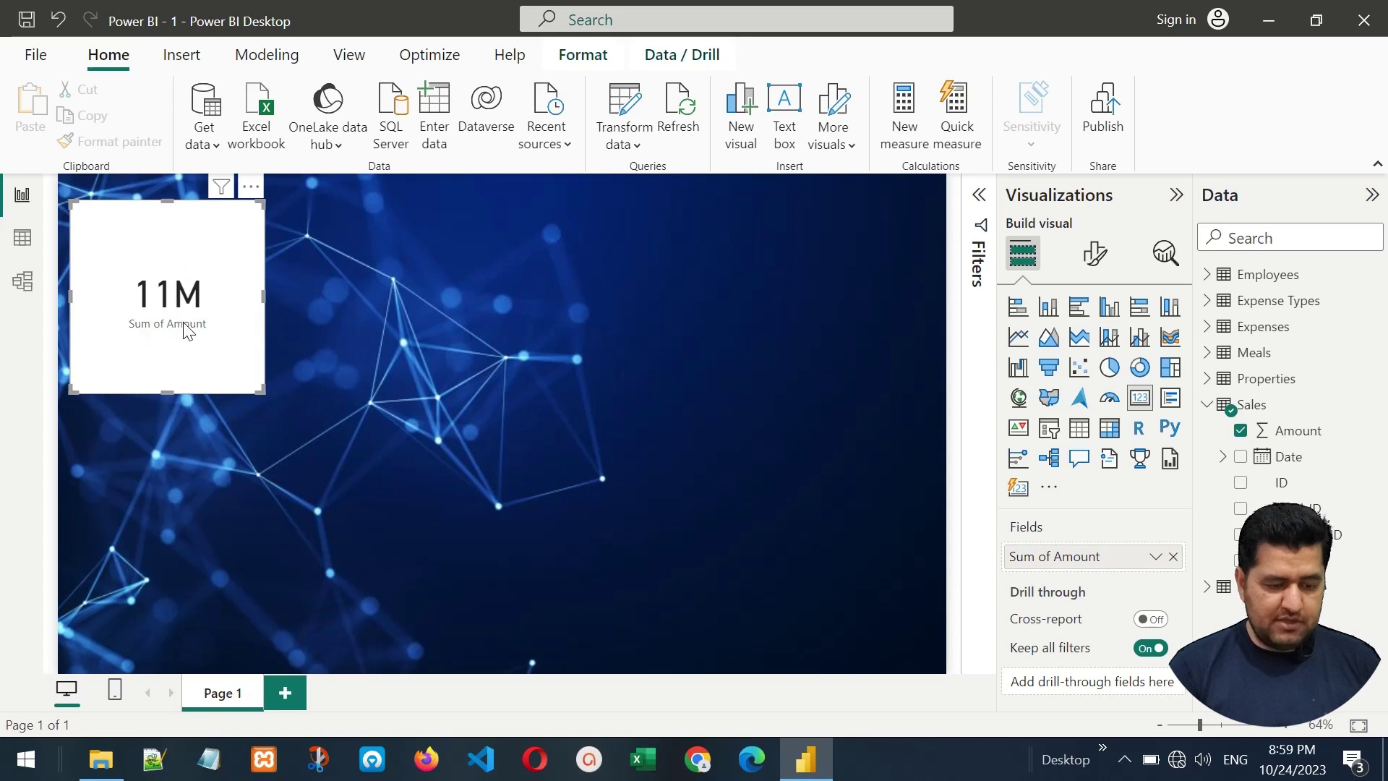
mouse_move(120, 238)
left_mouse_down()
mouse_move(183, 251)
mouse_move(127, 230)
mouse_move(147, 237)
left_mouse_up()
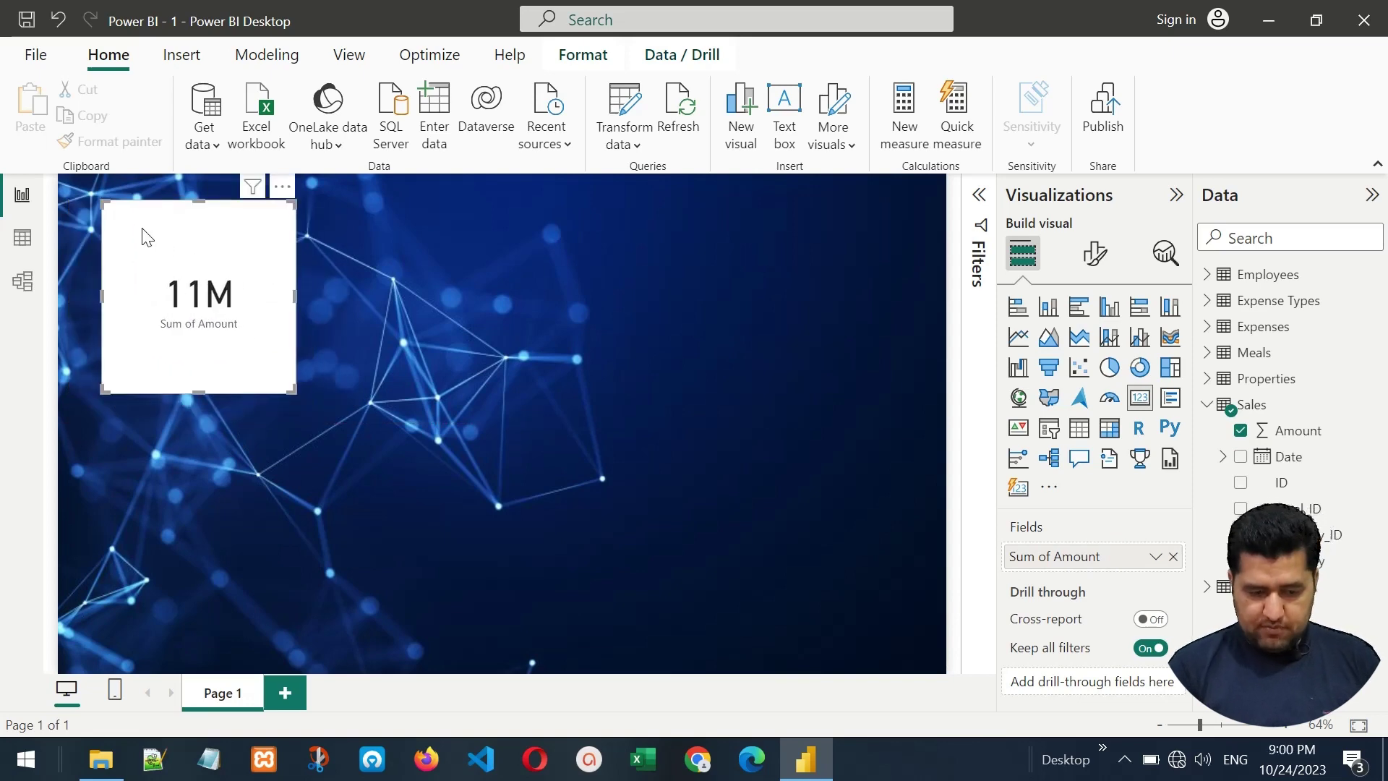
Turn off the category label of the Amount card.
left_click(1094, 262)
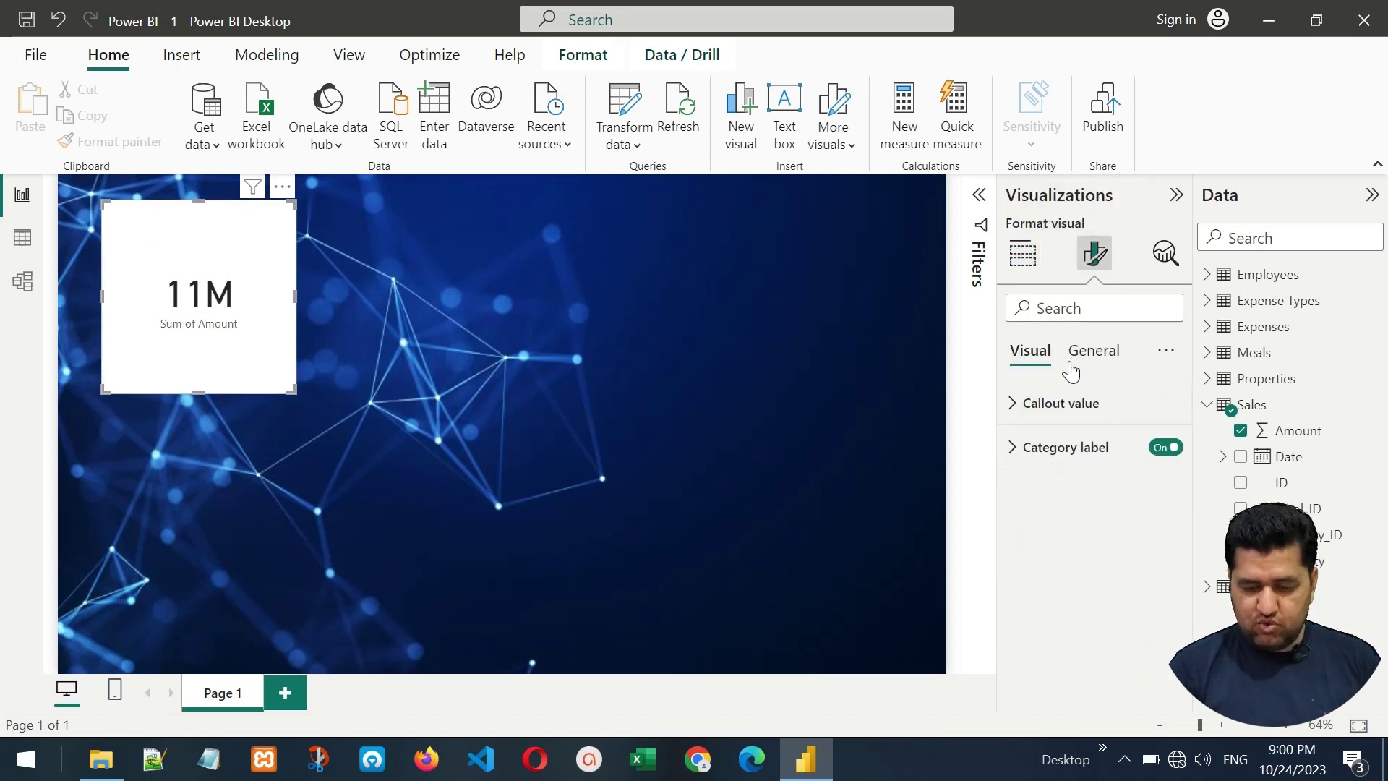
left_click(1094, 350)
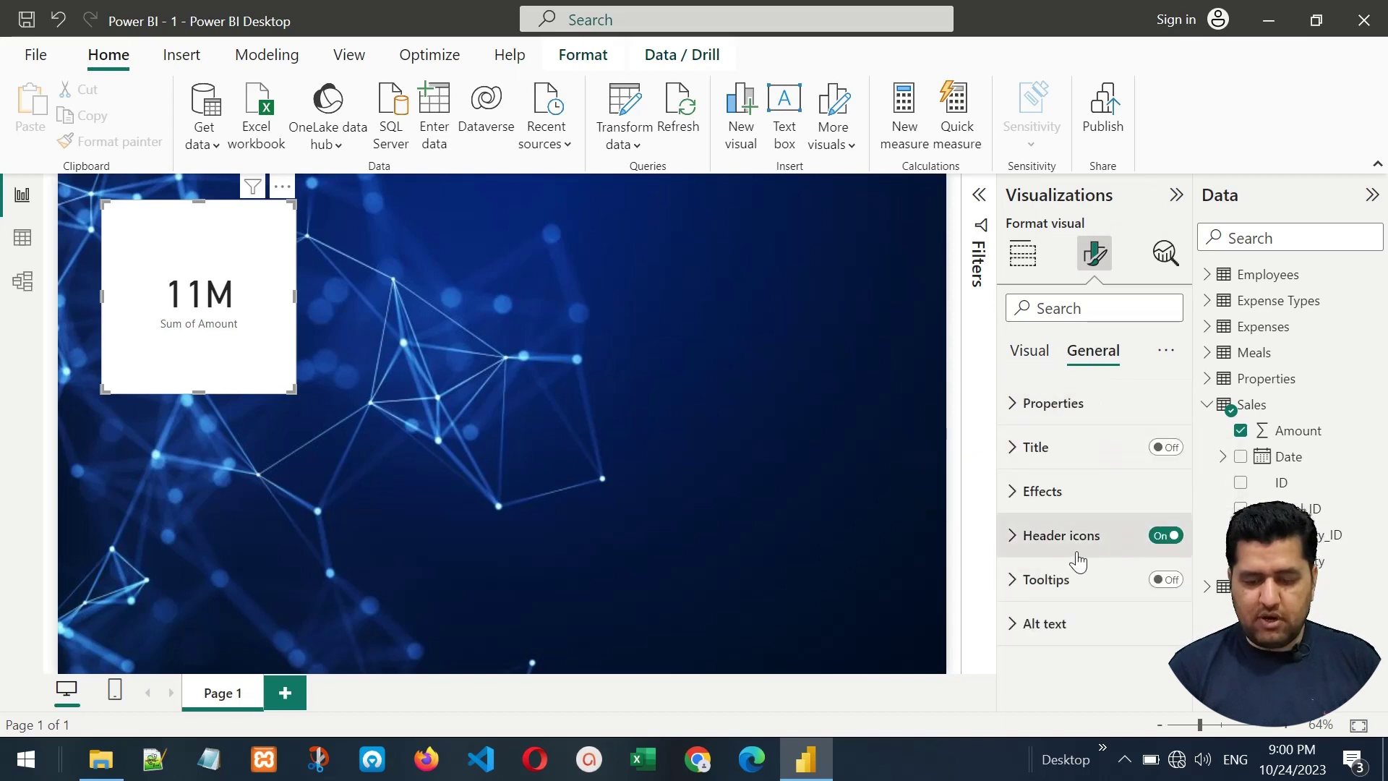
left_click(1034, 354)
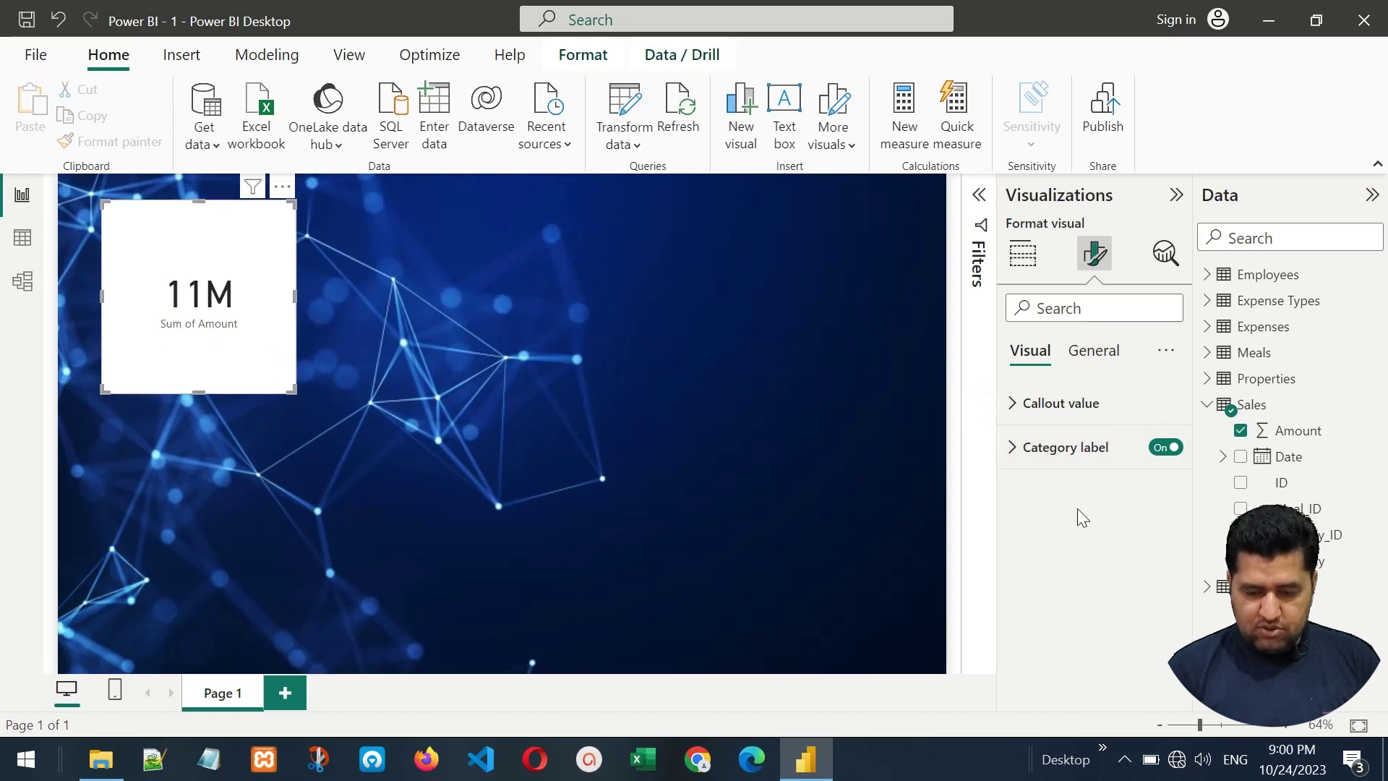
left_click(1166, 448)
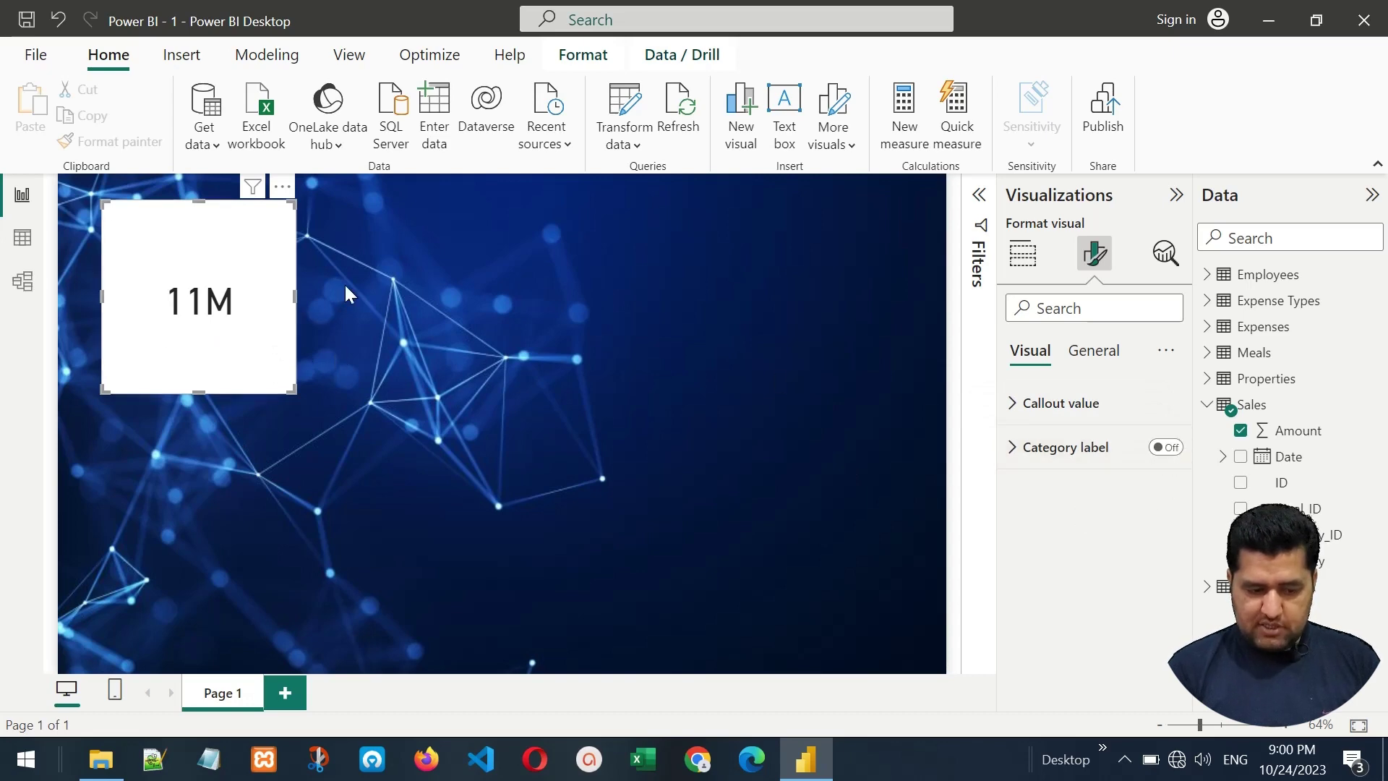
Set the card's callout value to font size 25 with 2 decimal places.
left_click(1013, 405)
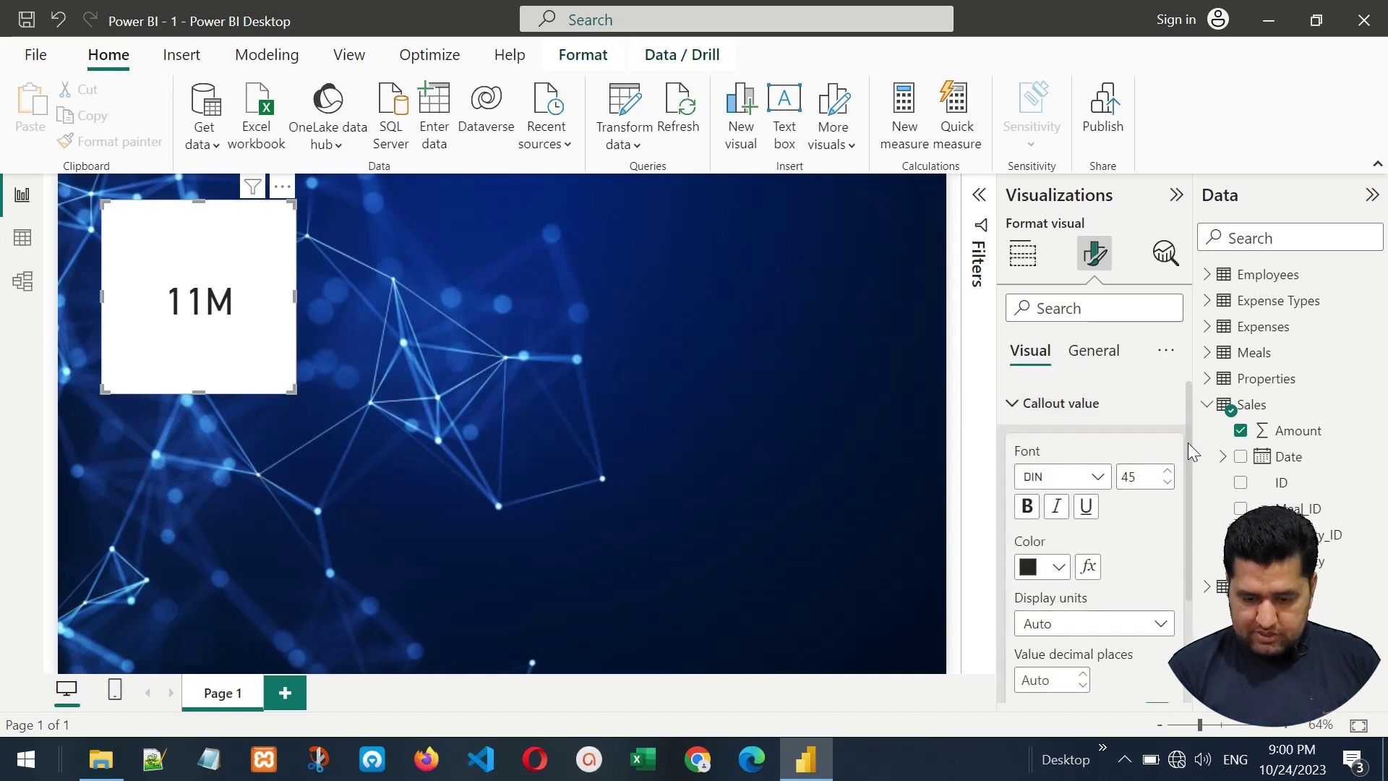
scroll(1188, 442, "down", 1)
left_click(1130, 429)
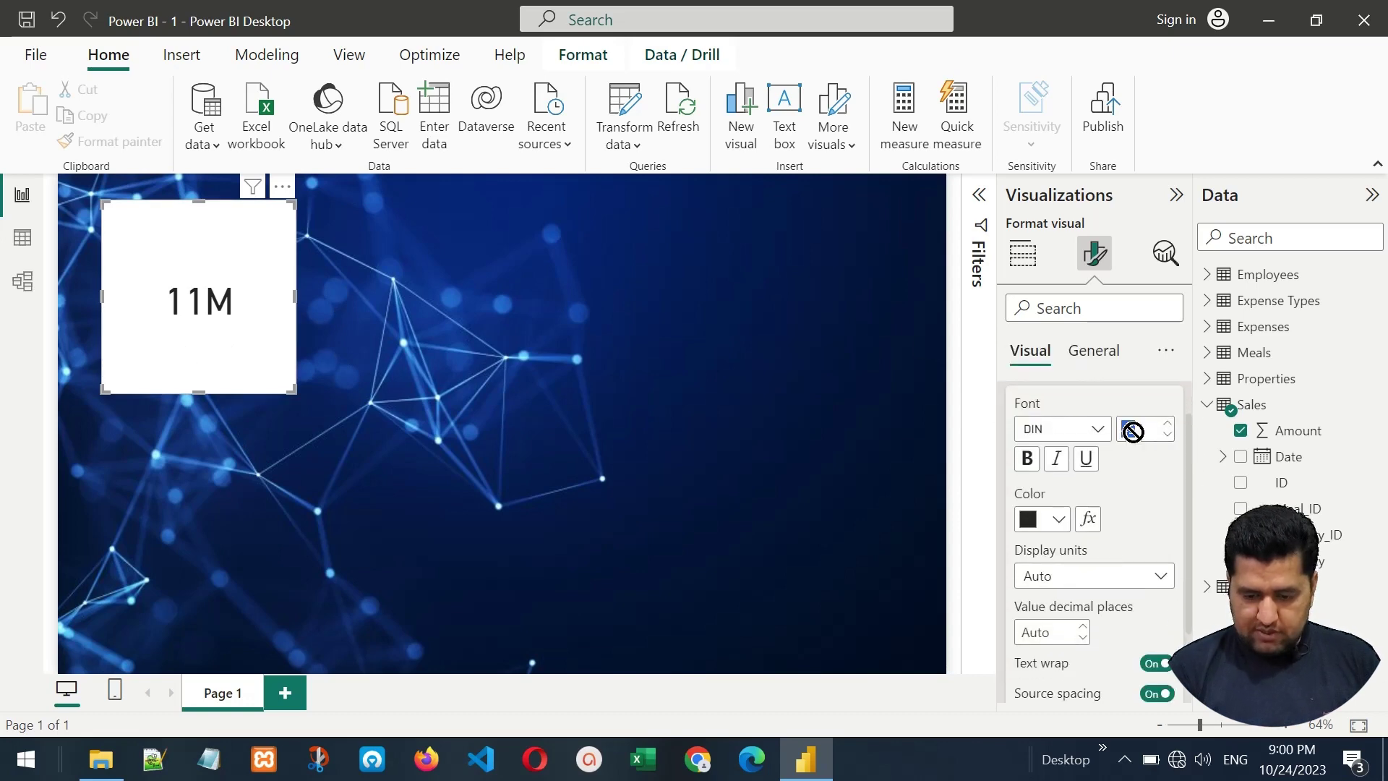
type("25")
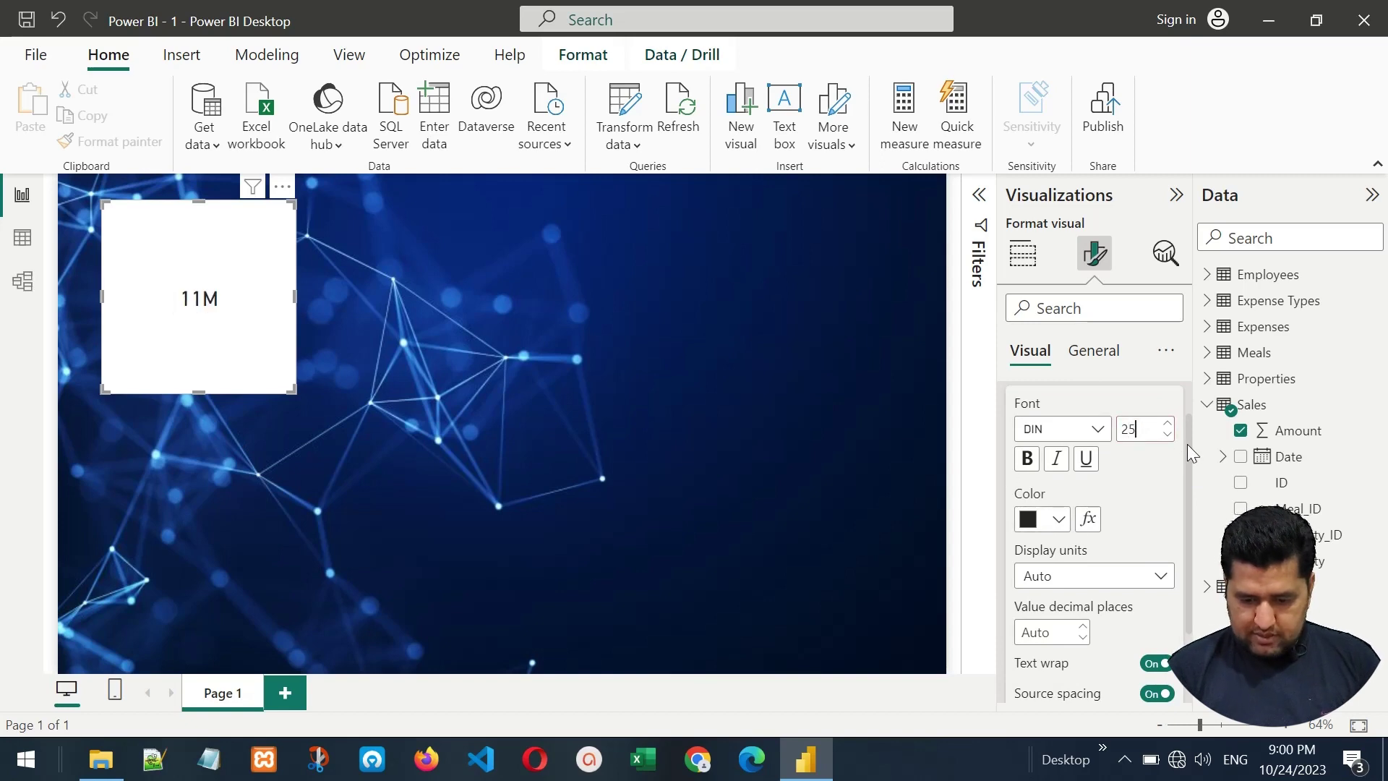
scroll(1187, 453, "down", 2)
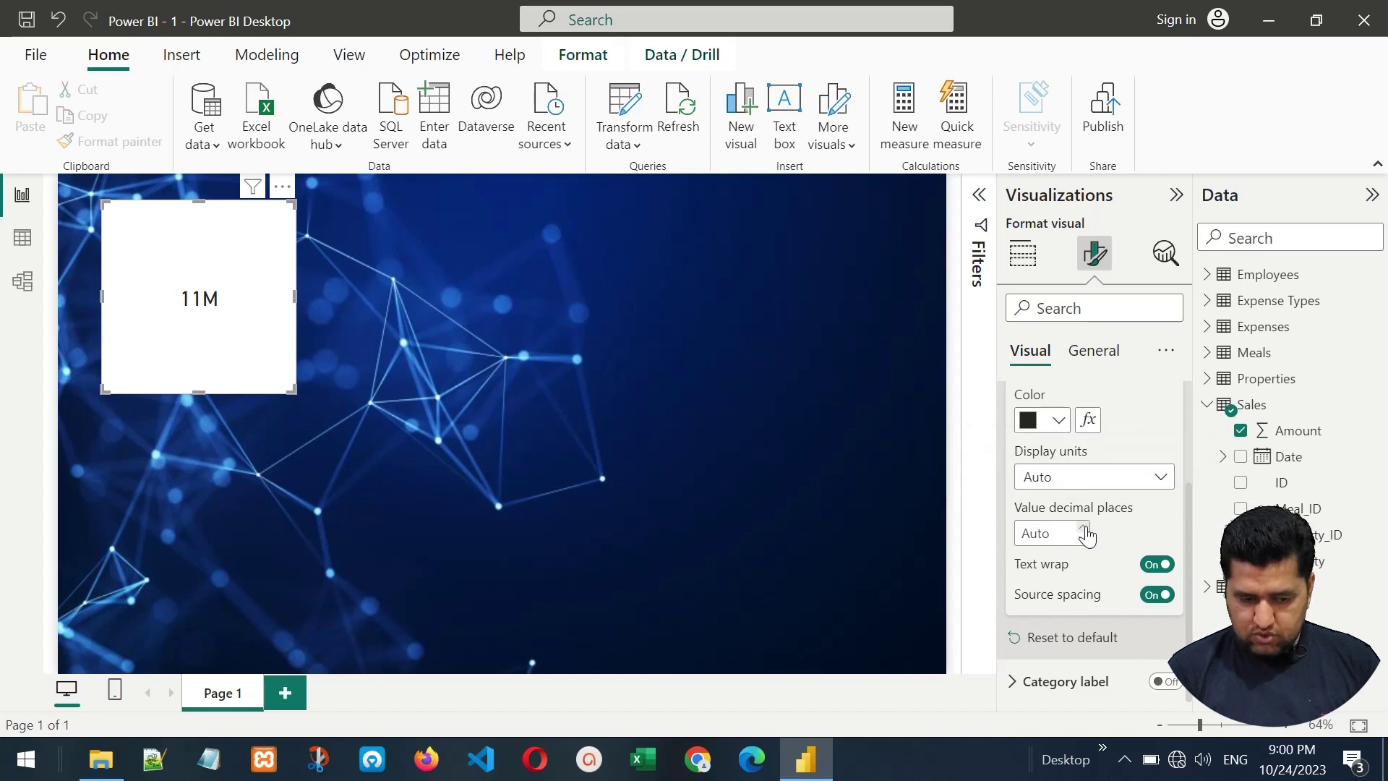
left_click(1084, 529)
left_click(1084, 529)
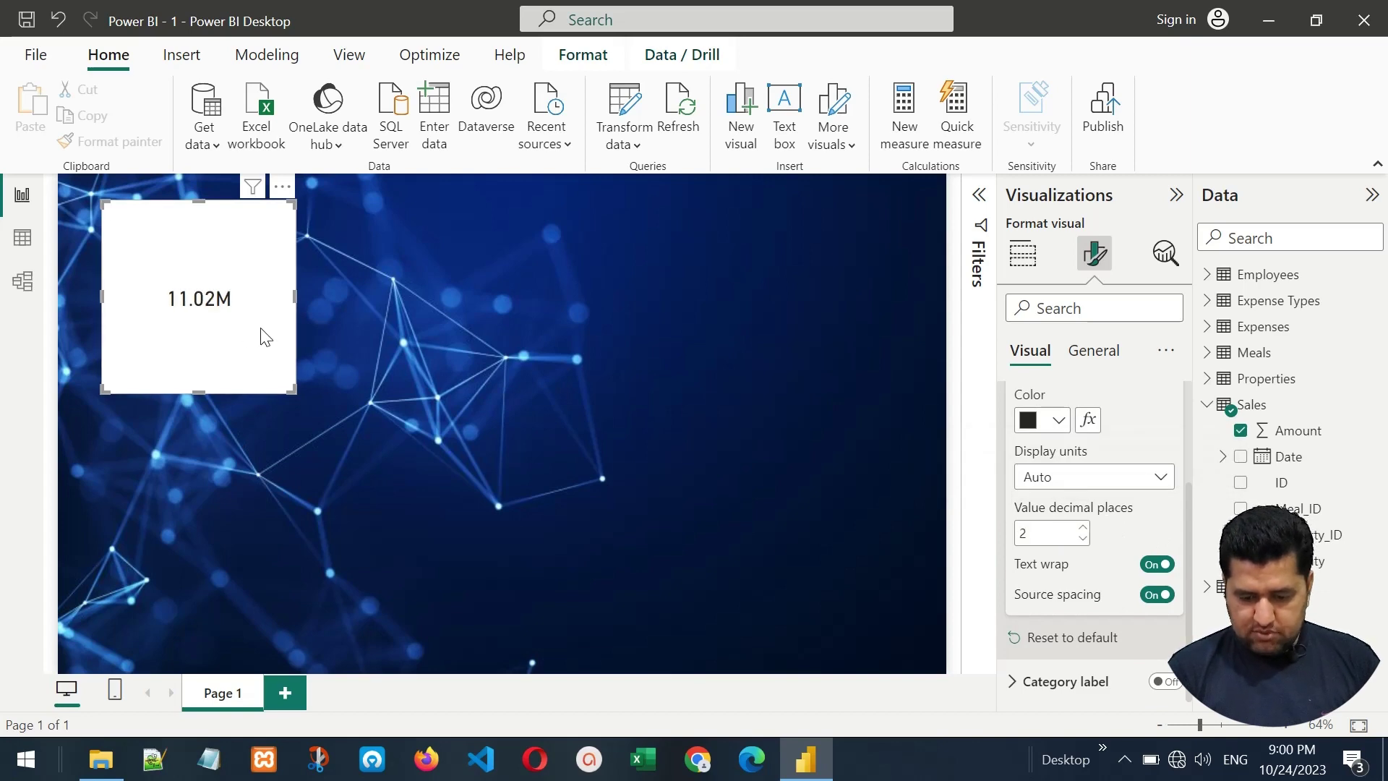
scroll(1188, 493, "up", 3)
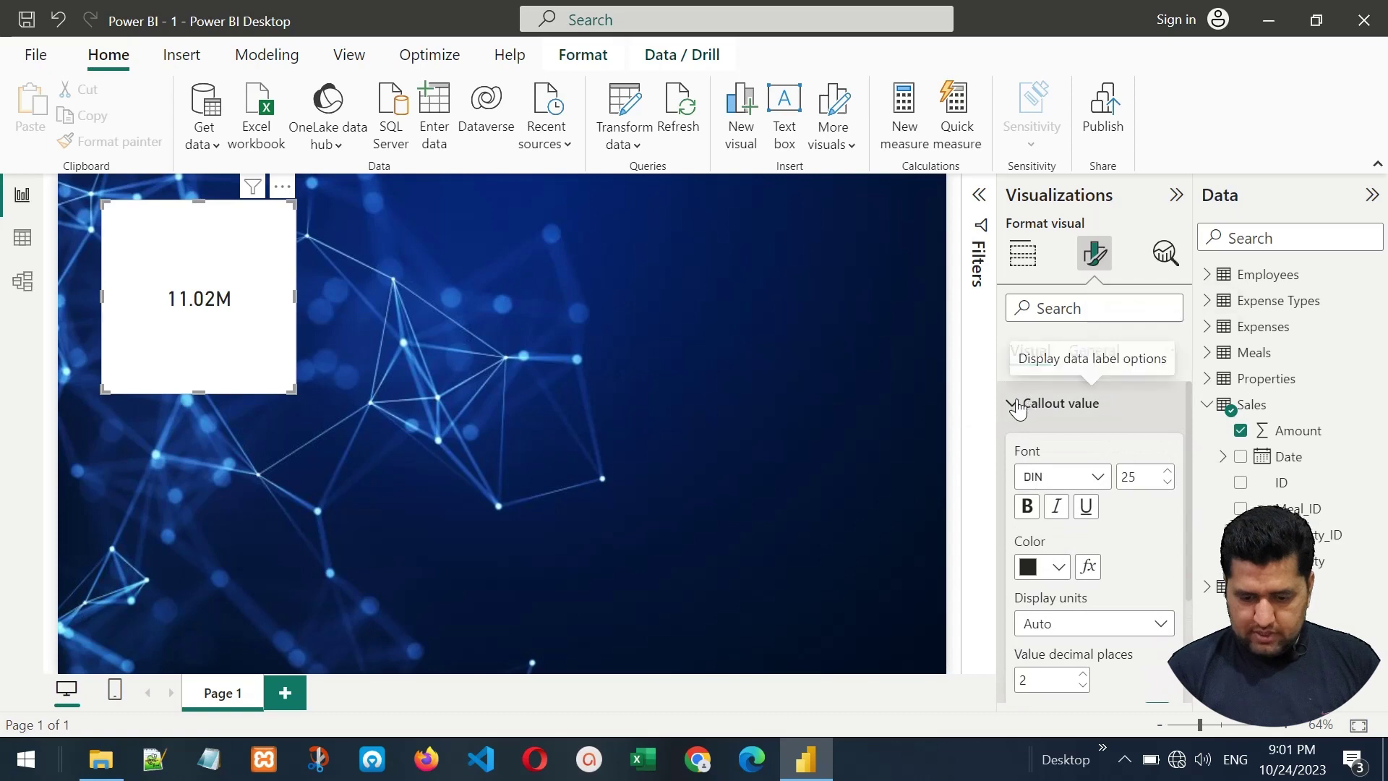
left_click(1016, 405)
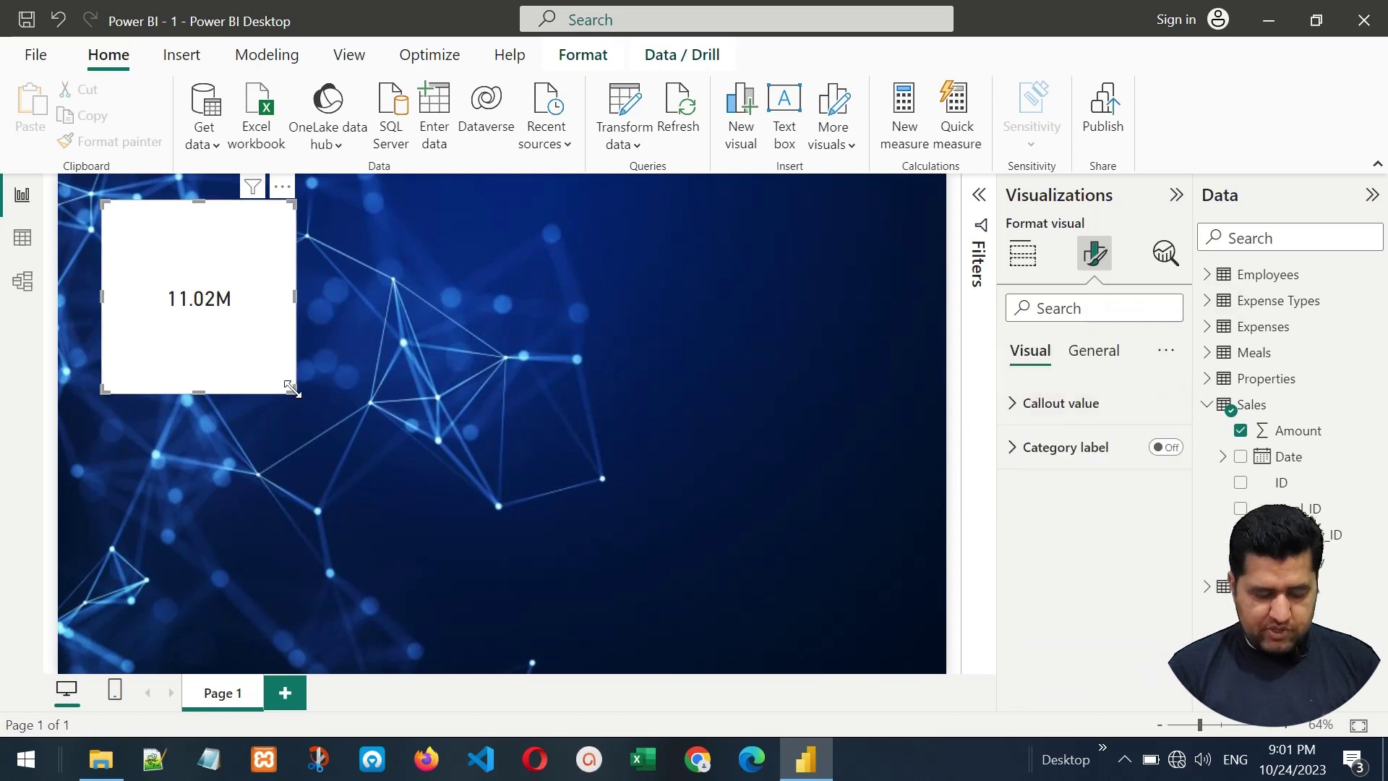
Shrink the card into the page's upper-left corner and set its background to the darkest shade of the light-blue theme color.
left_click_drag(292, 390, 123, 210)
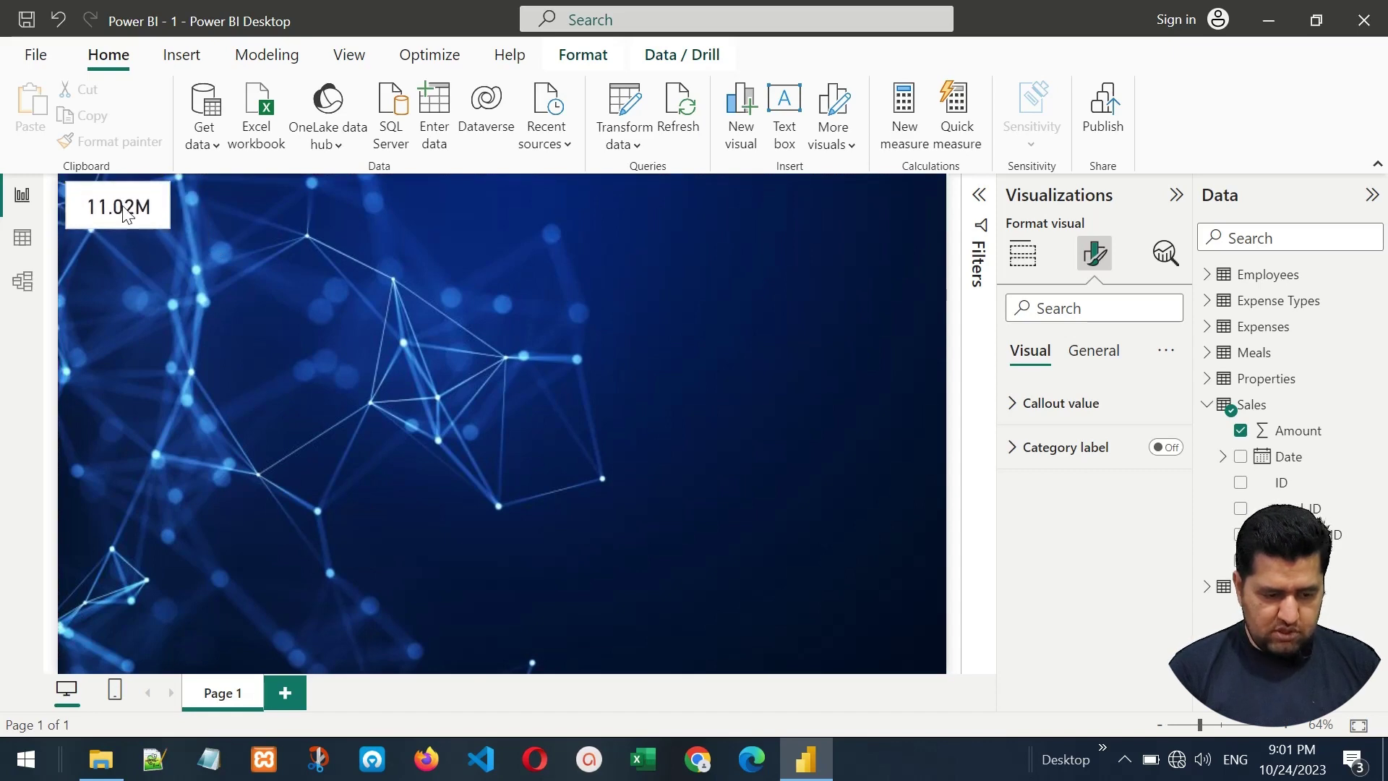
left_click(1094, 352)
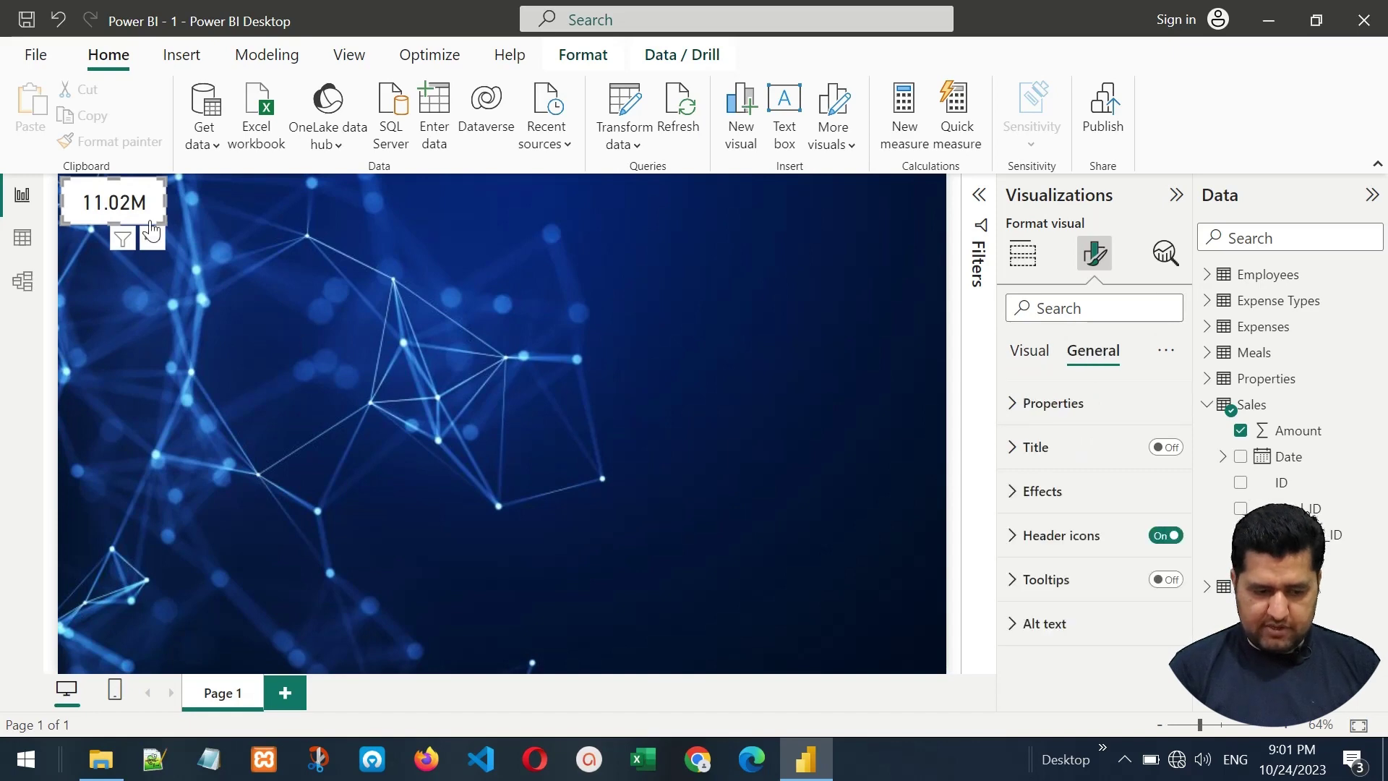
left_click(1016, 495)
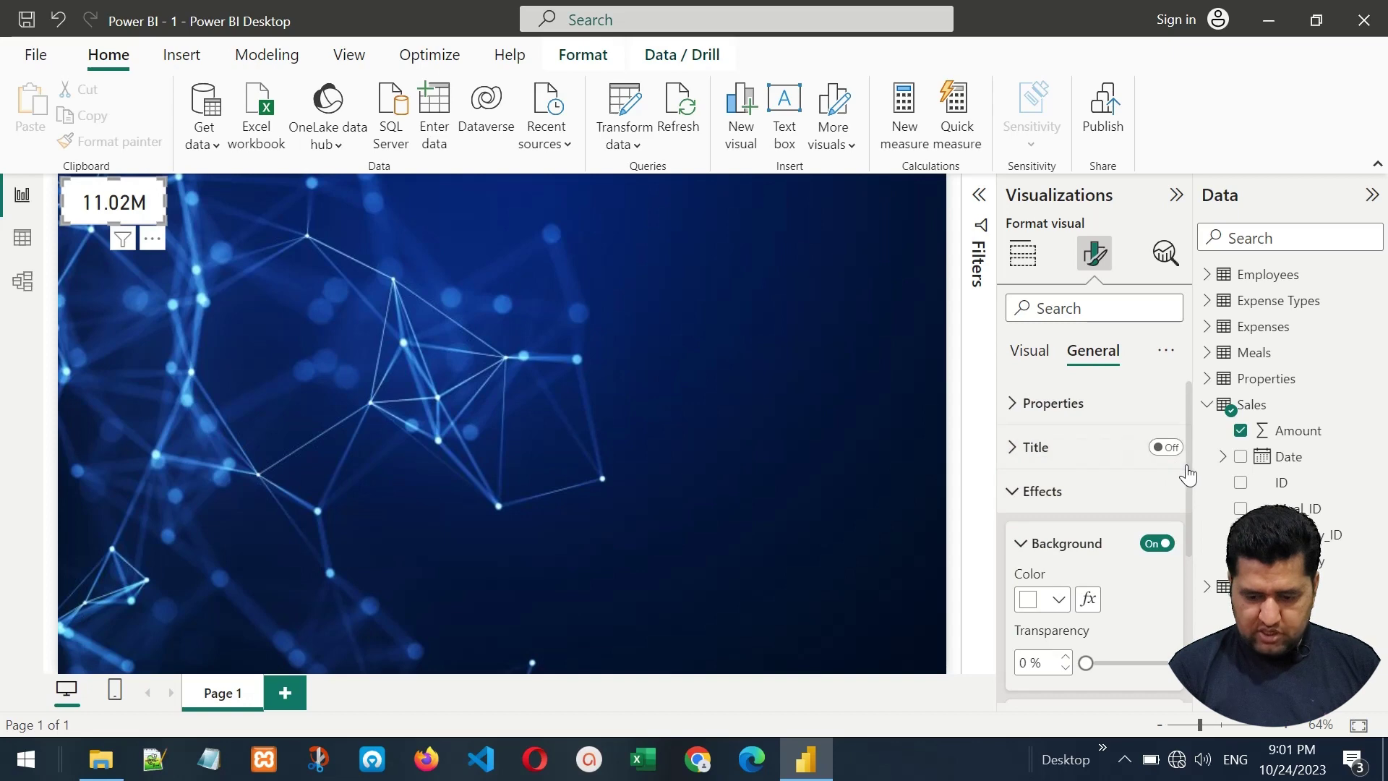
left_click_drag(1190, 465, 1183, 543)
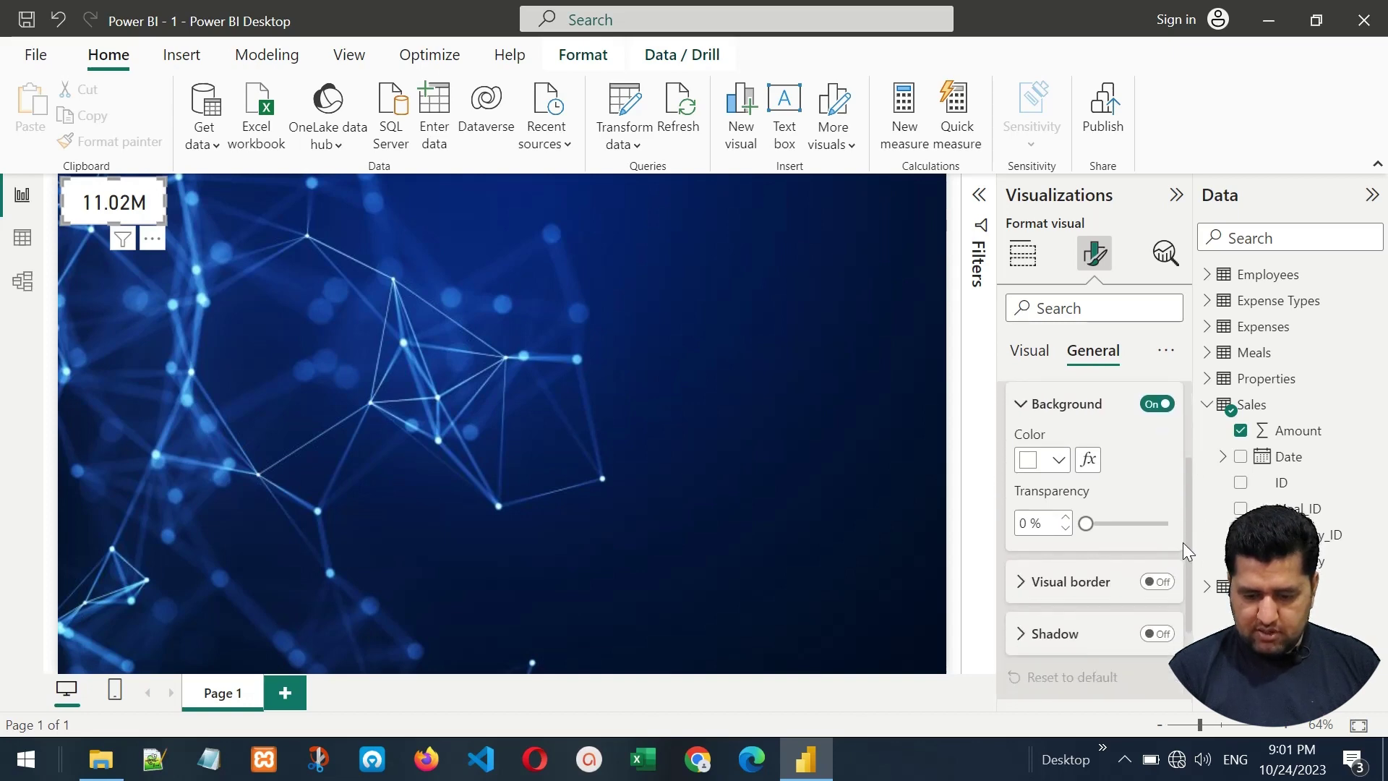
left_click(1059, 463)
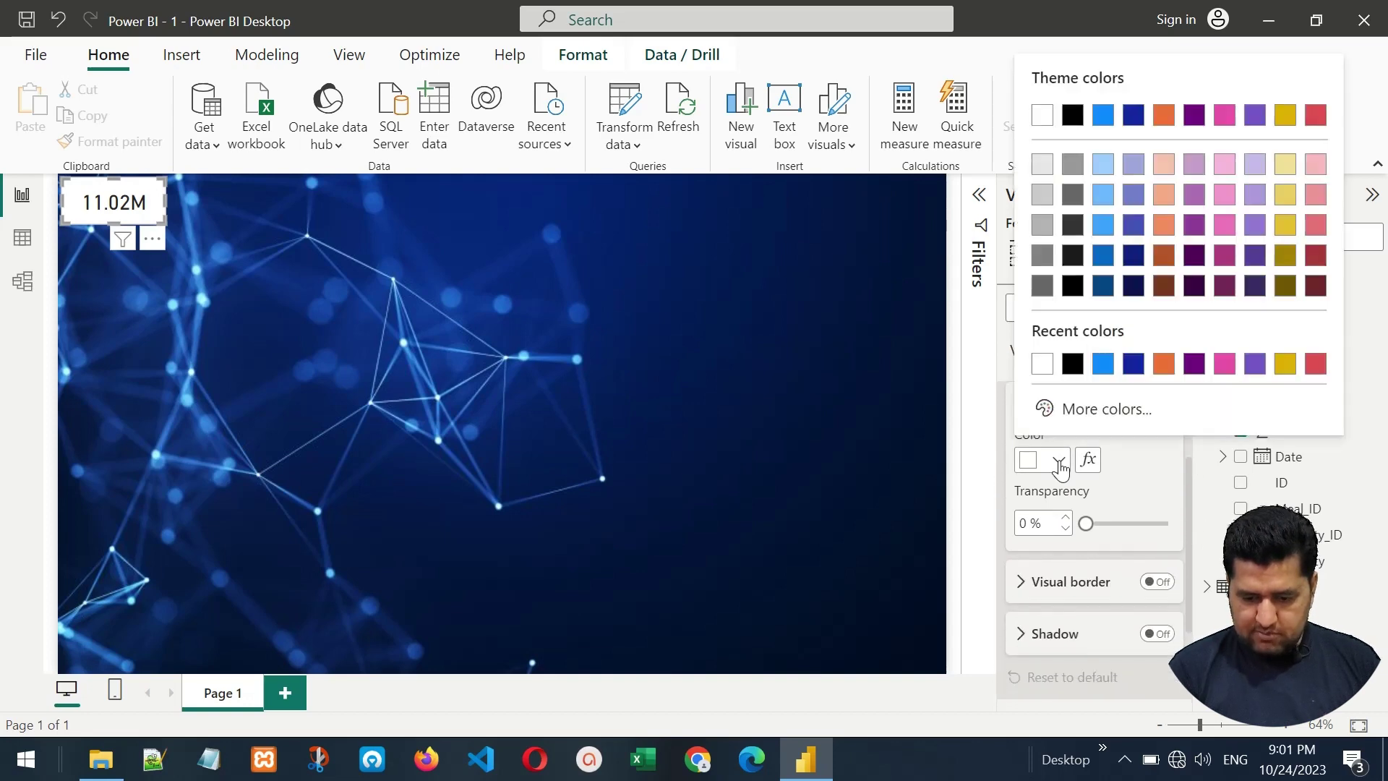
left_click(1102, 288)
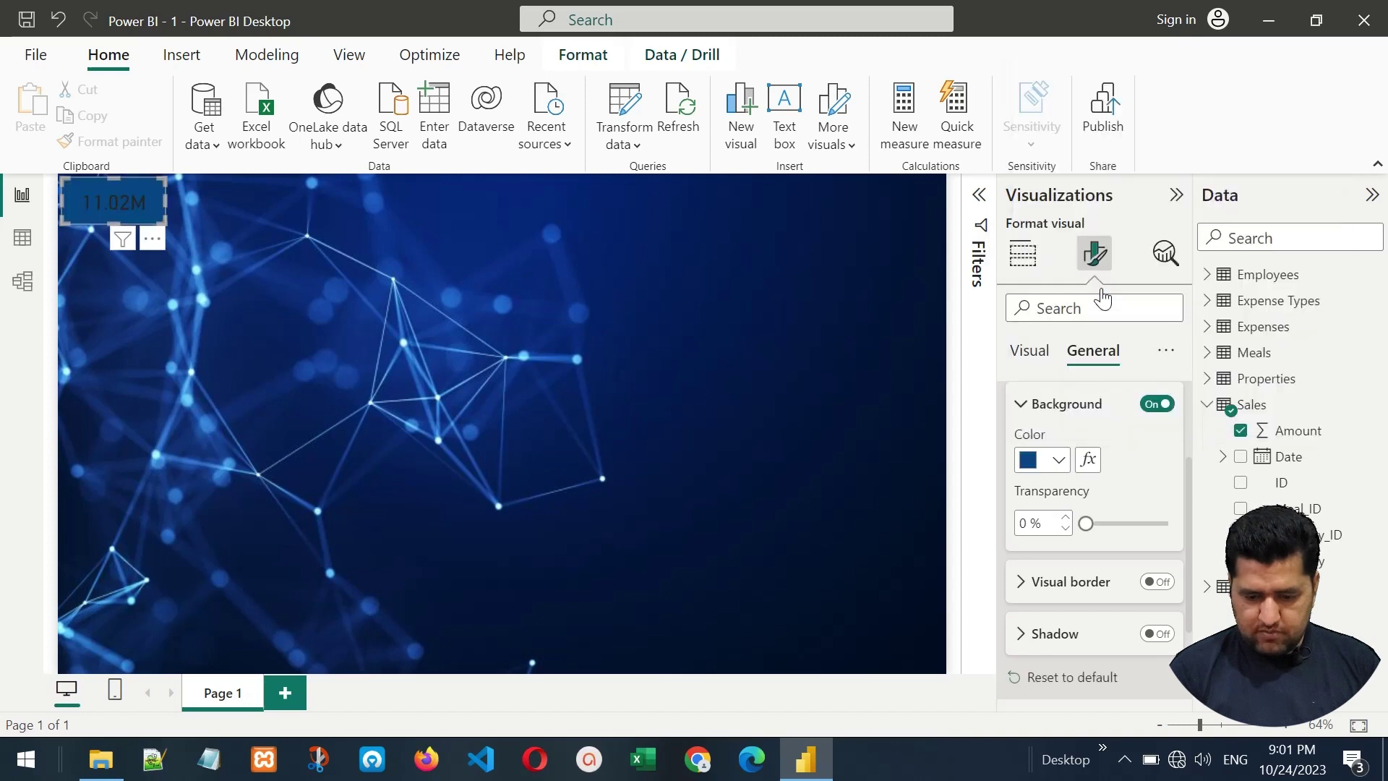
left_click_drag(1188, 479, 1192, 454)
left_click(1012, 458)
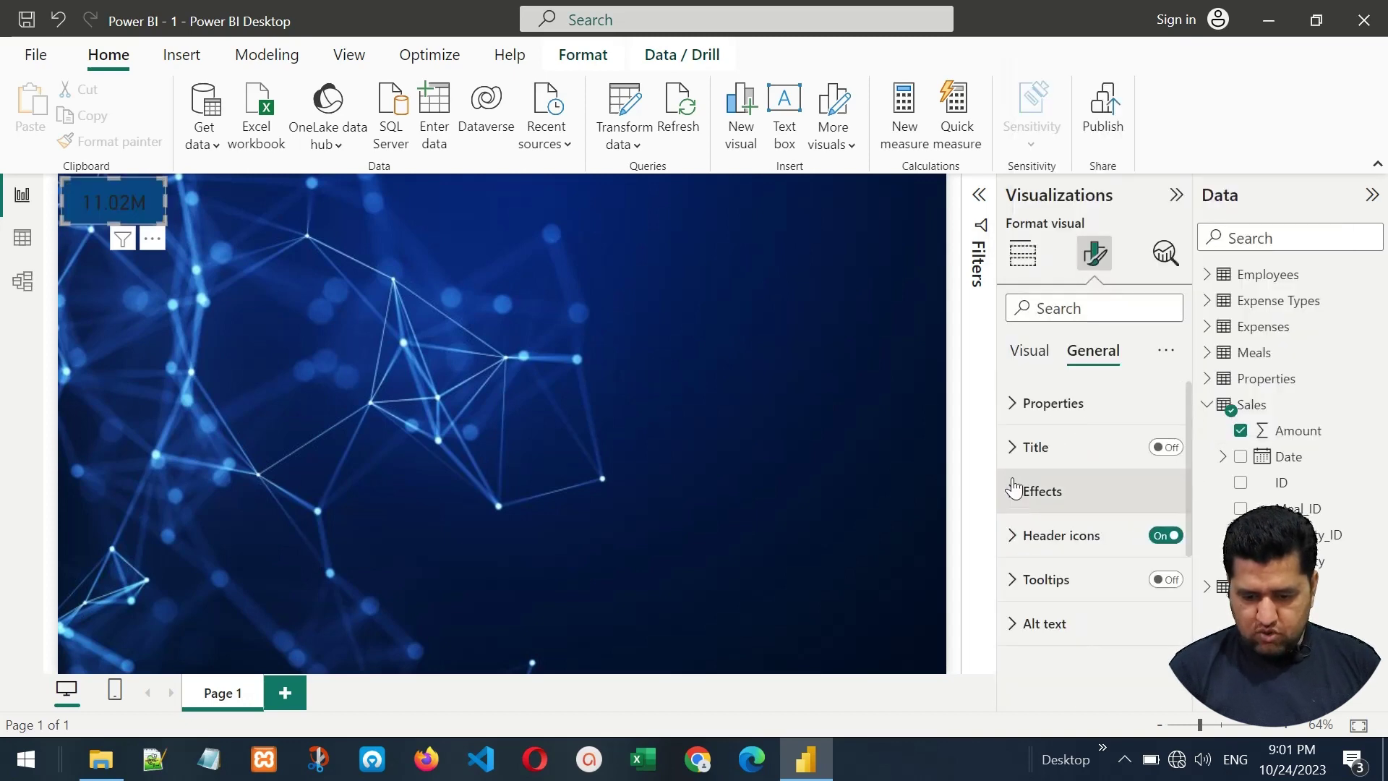
Change the card's callout value color to the lightest grey shade of the white theme color.
left_click(1029, 352)
left_click(1017, 405)
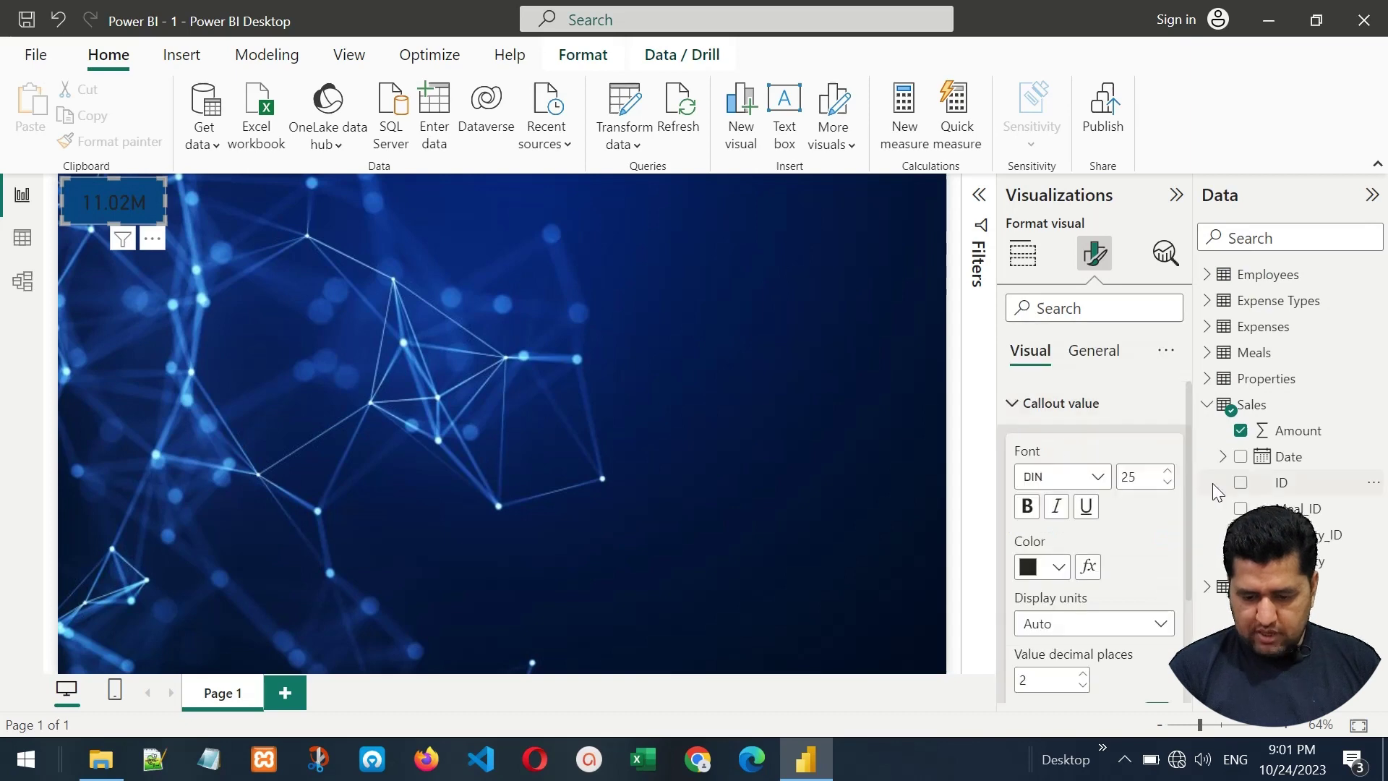
left_click(1059, 568)
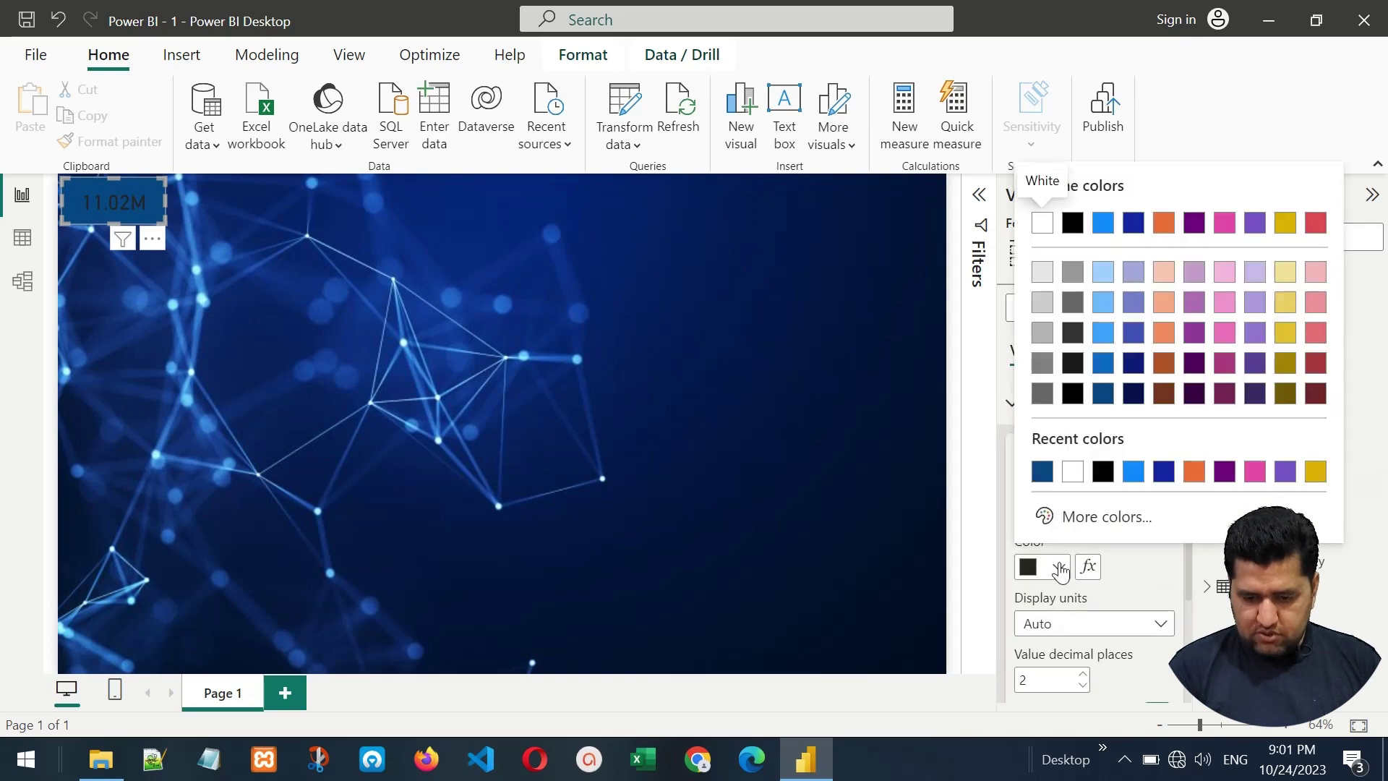
left_click(1042, 275)
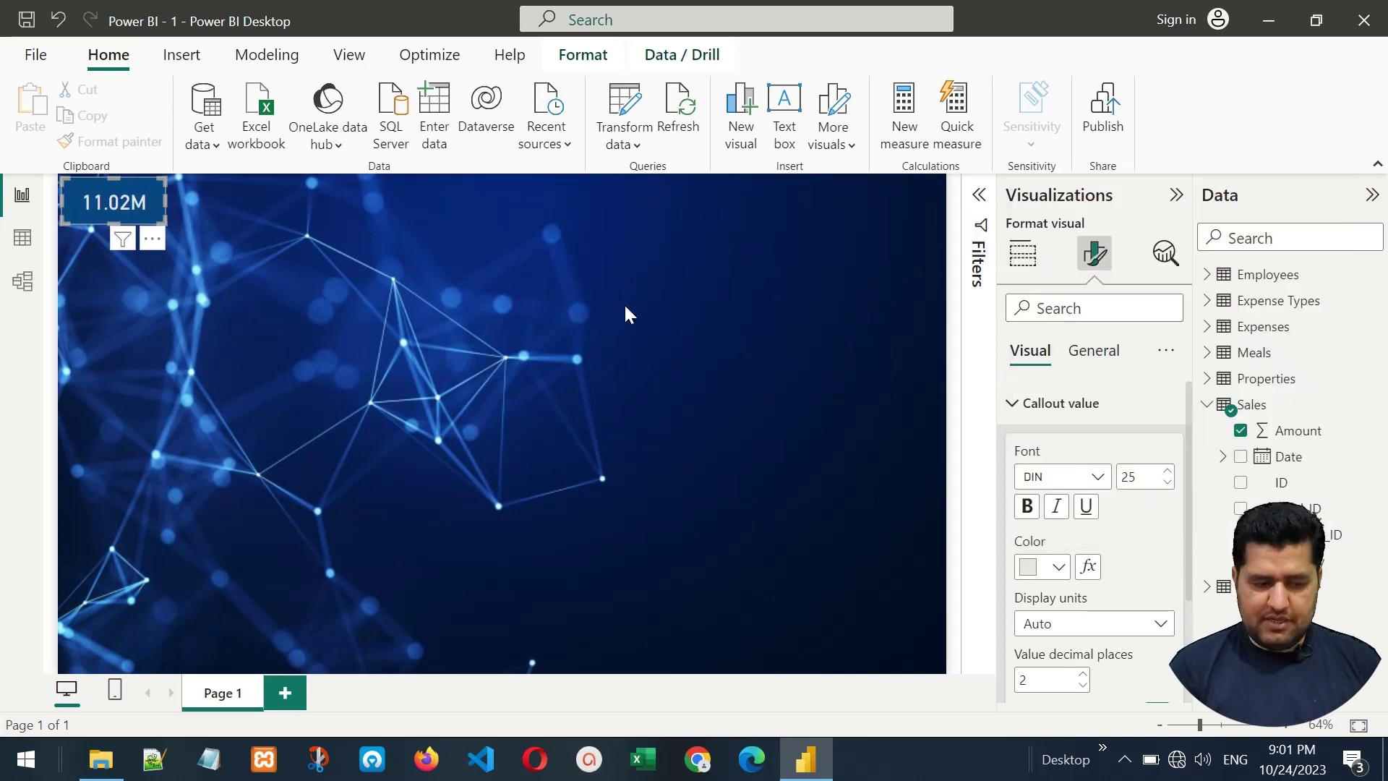
left_click(1026, 404)
Turn on the card's visual border and color it the lightest grey shade of the white theme color.
left_click(1096, 351)
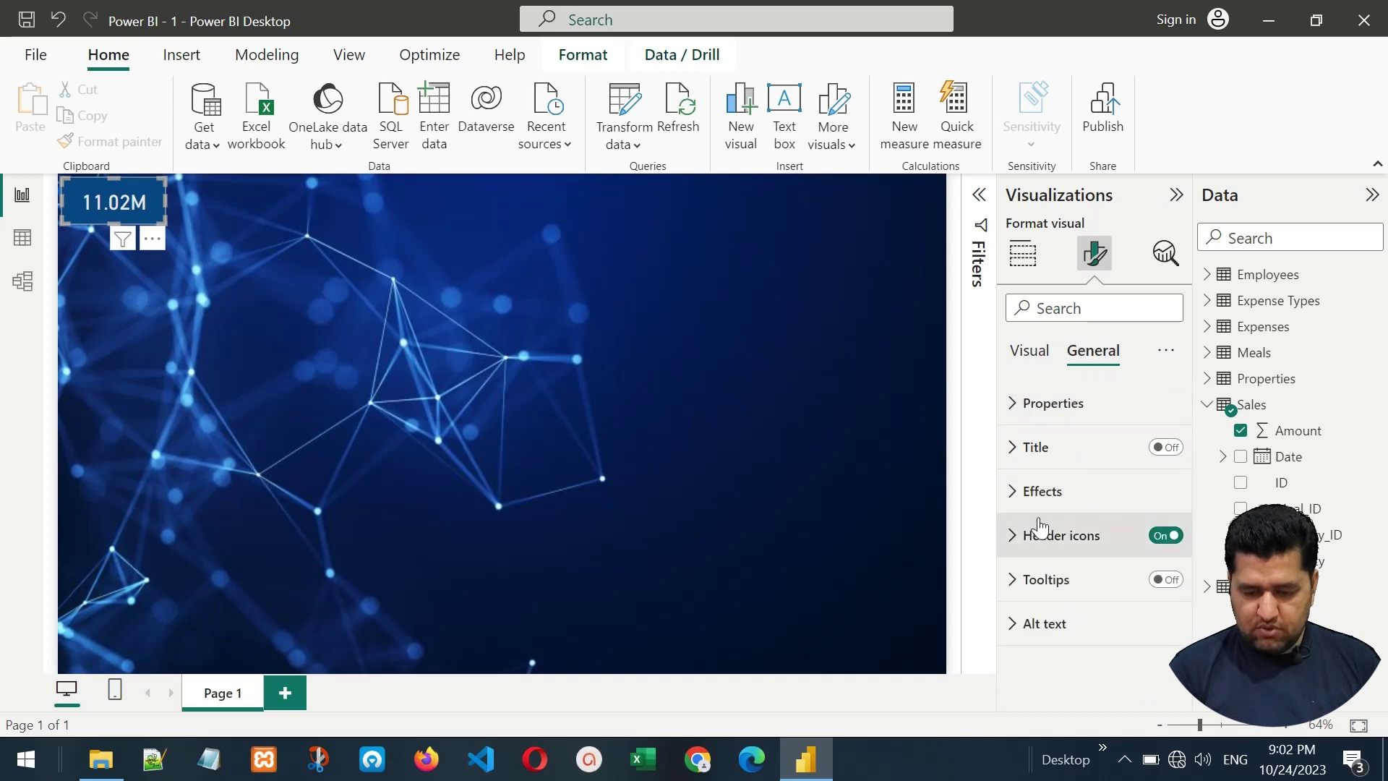
left_click(1015, 492)
scroll(1191, 477, "down", 3)
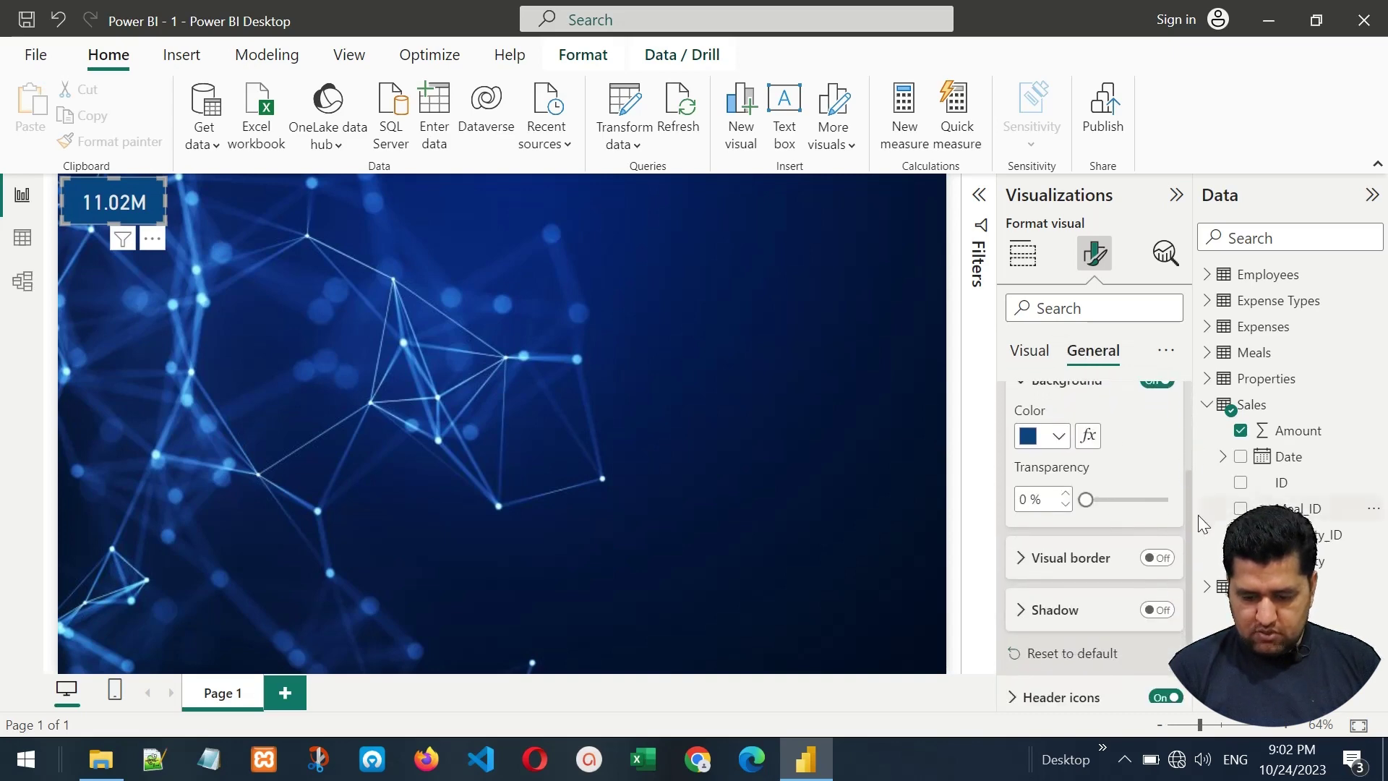
left_click(1026, 454)
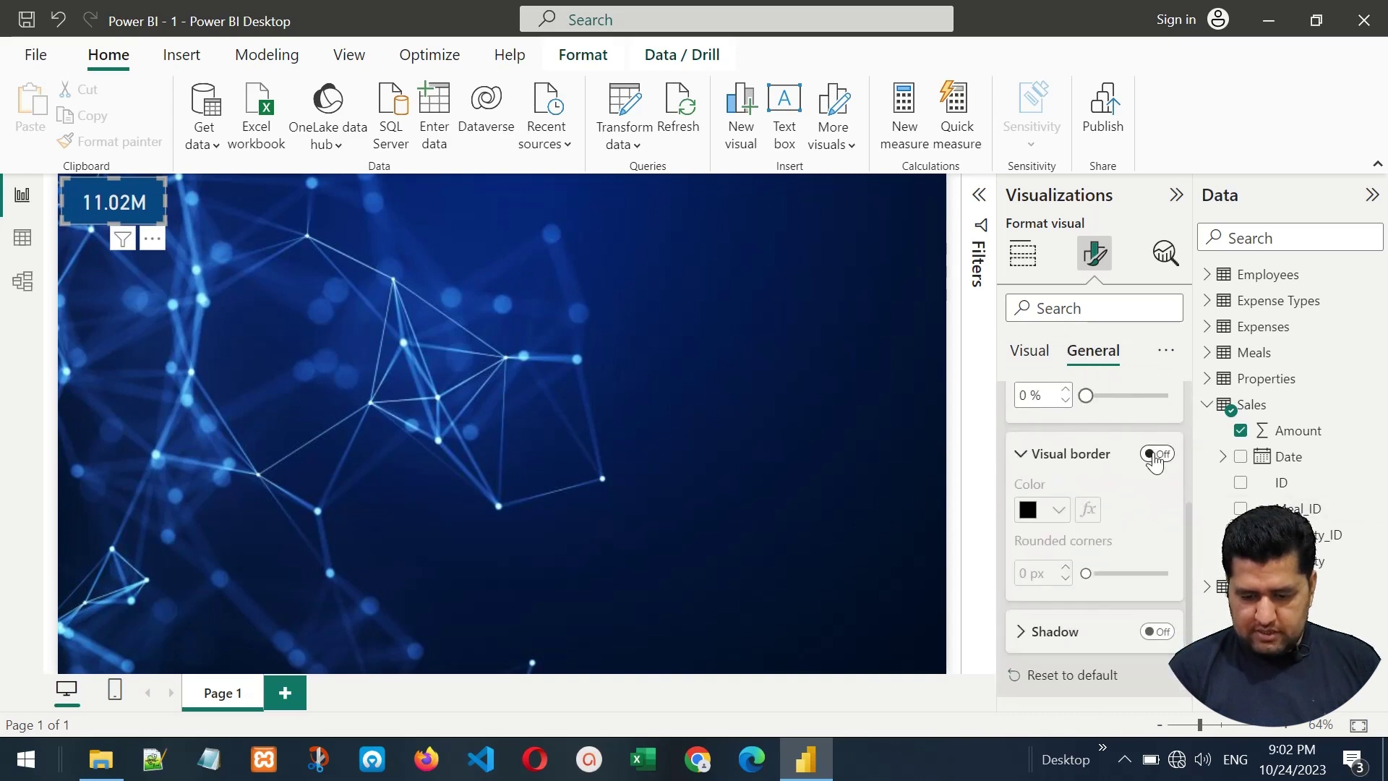
left_click(1157, 453)
left_click(1059, 510)
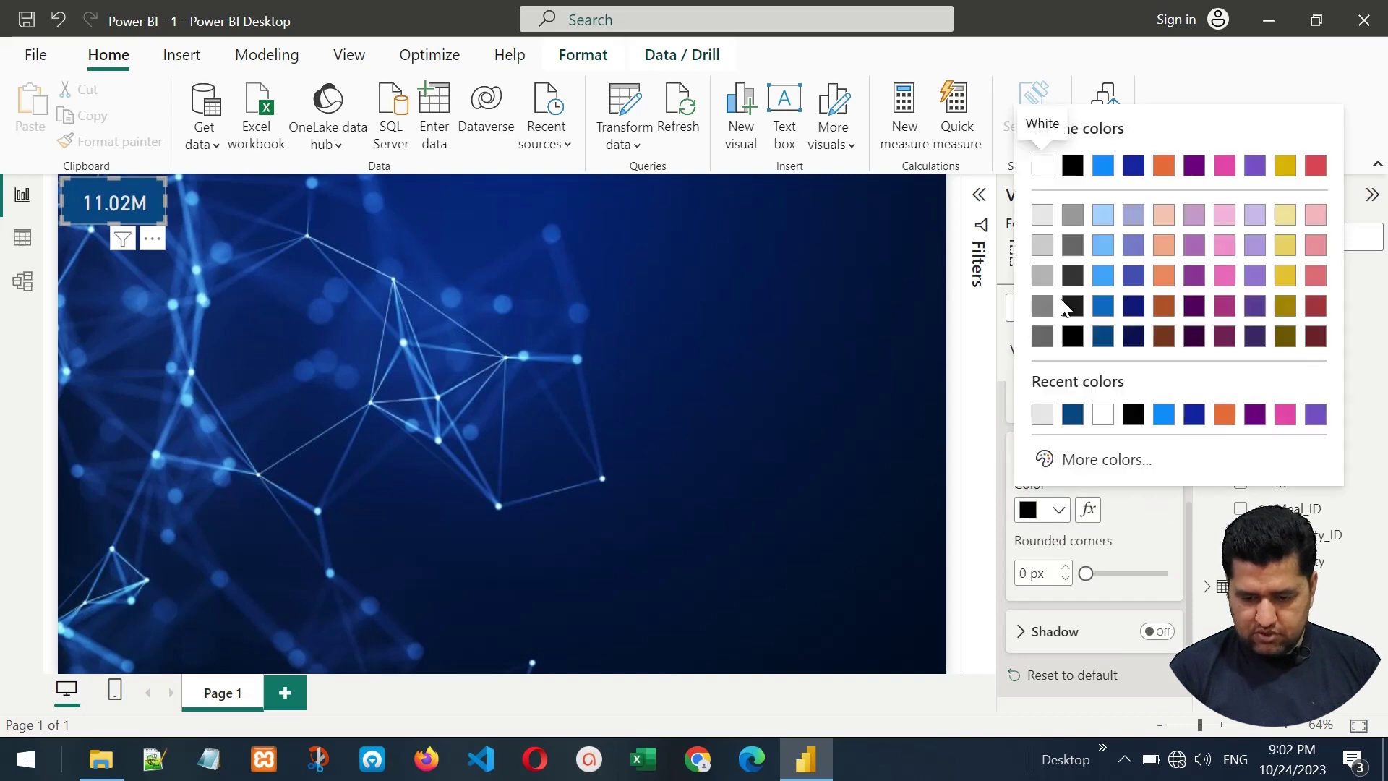
left_click(1041, 224)
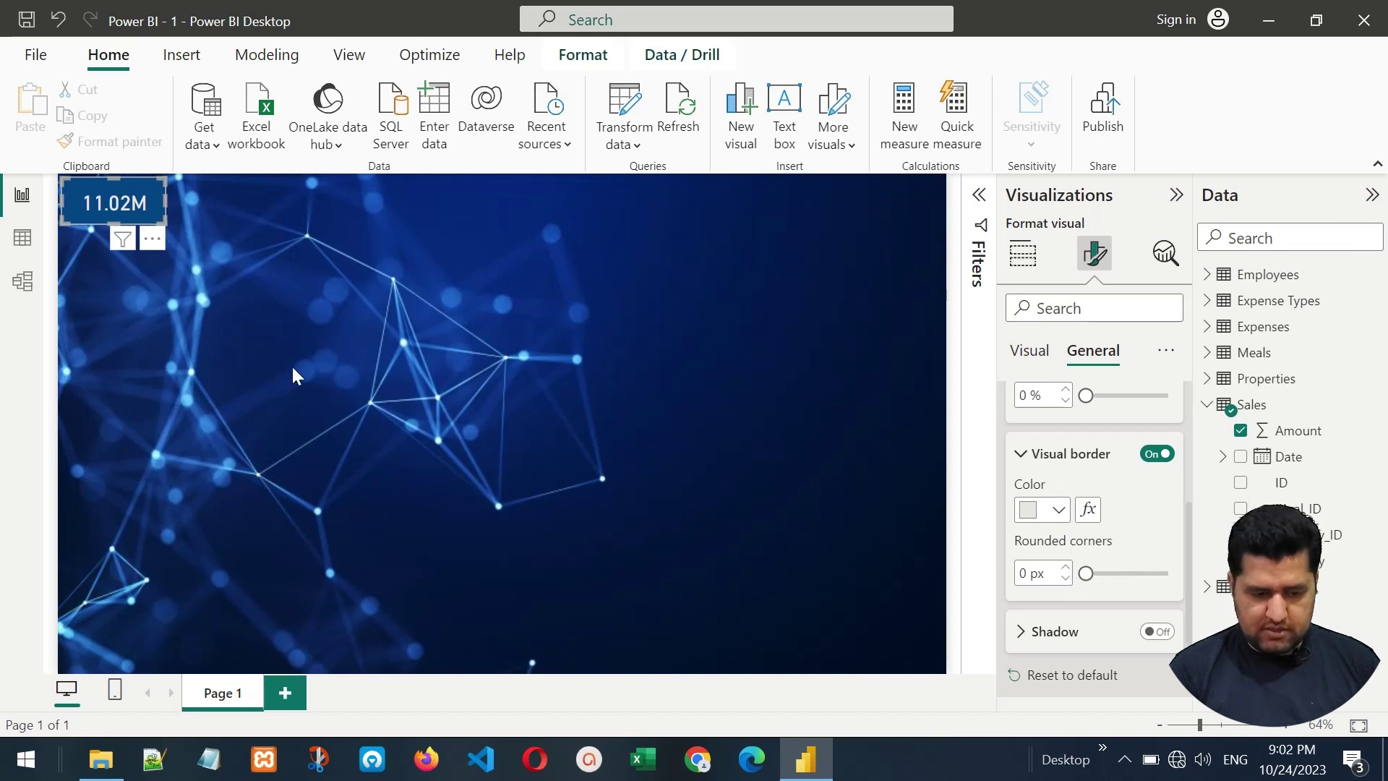
left_click(366, 280)
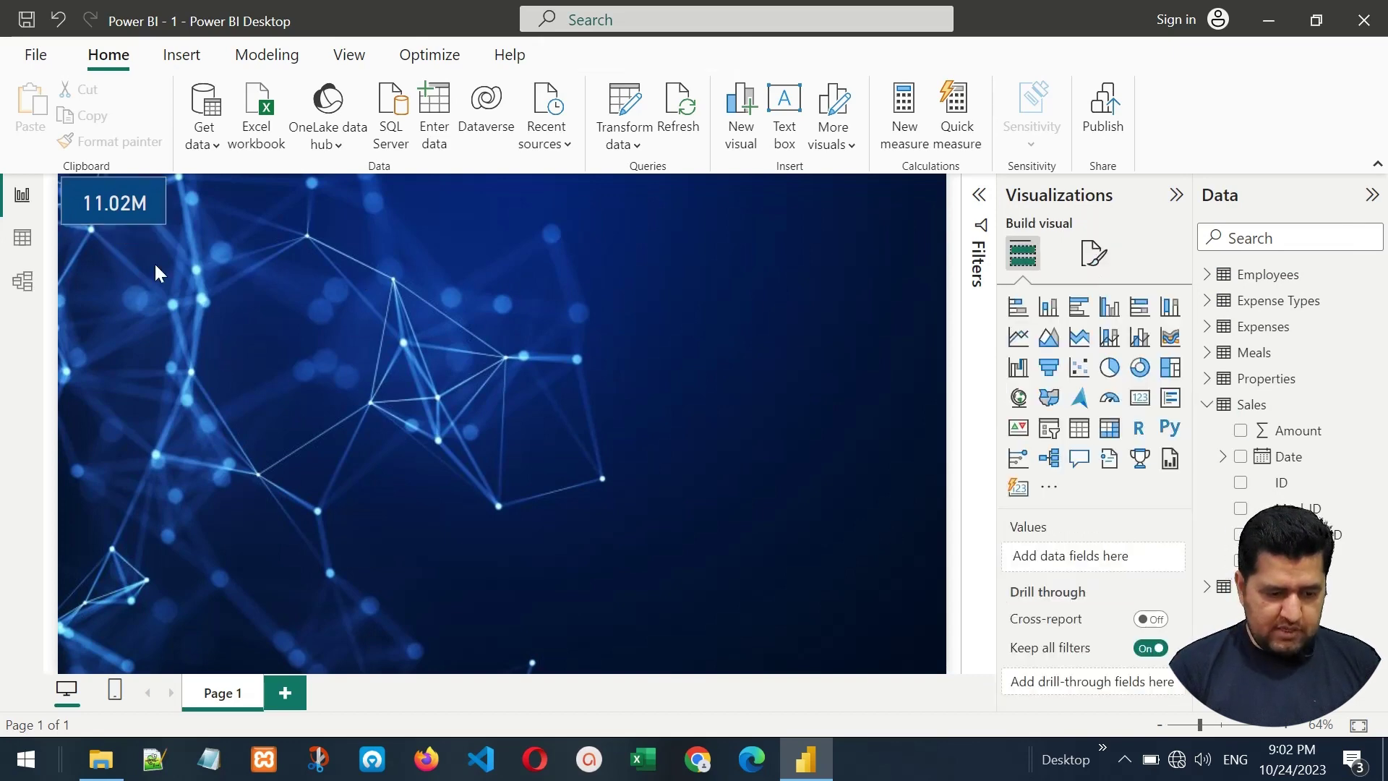
left_click(125, 202)
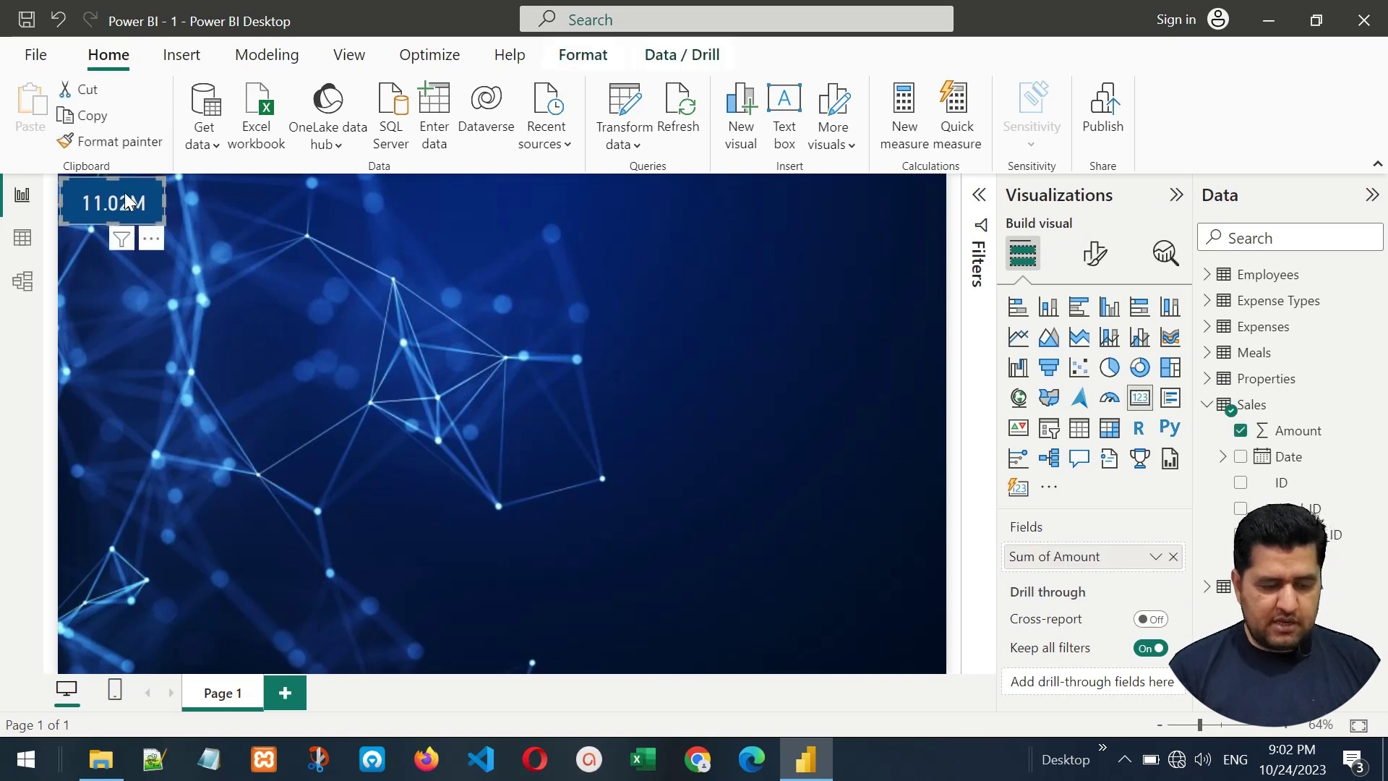
left_click(409, 289)
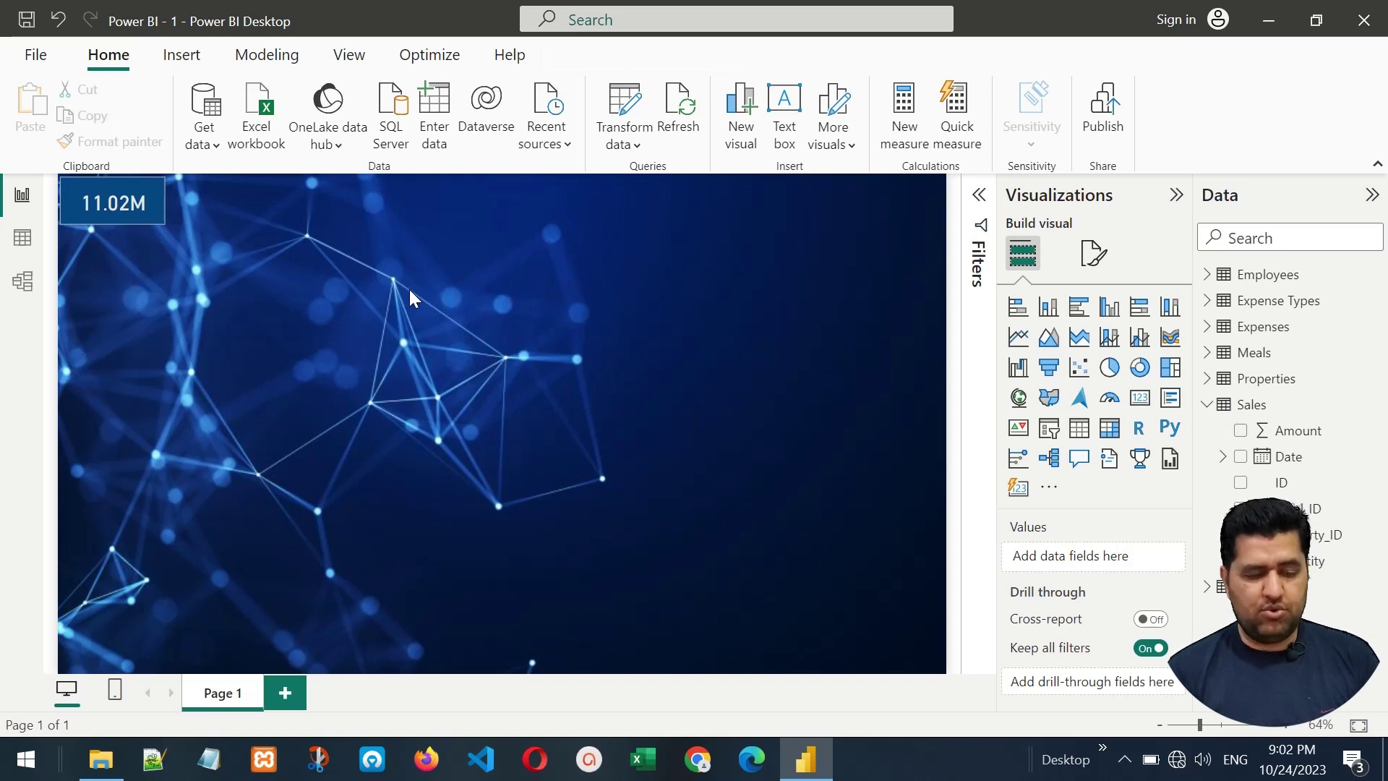
Turn on the card's title and set its text to "Revenue".
left_click(105, 197)
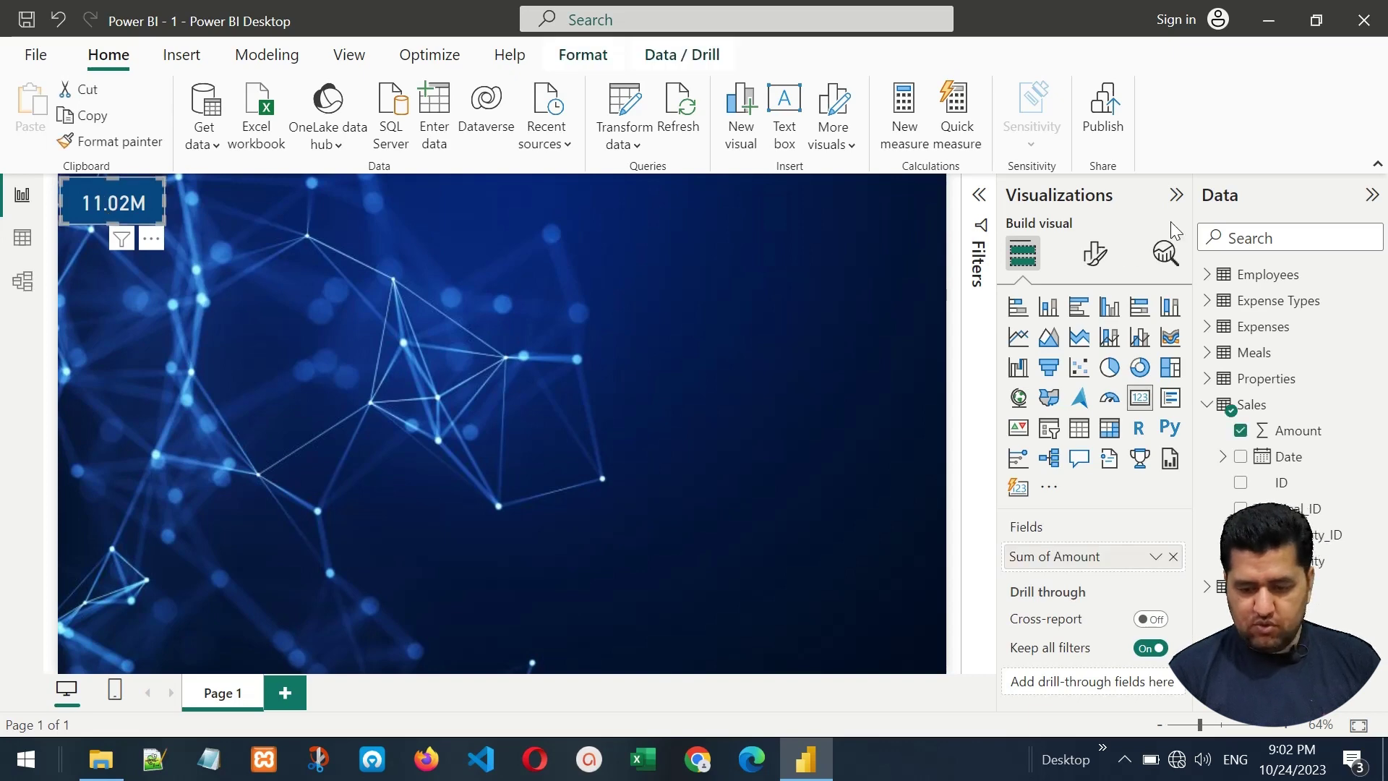
left_click(1096, 255)
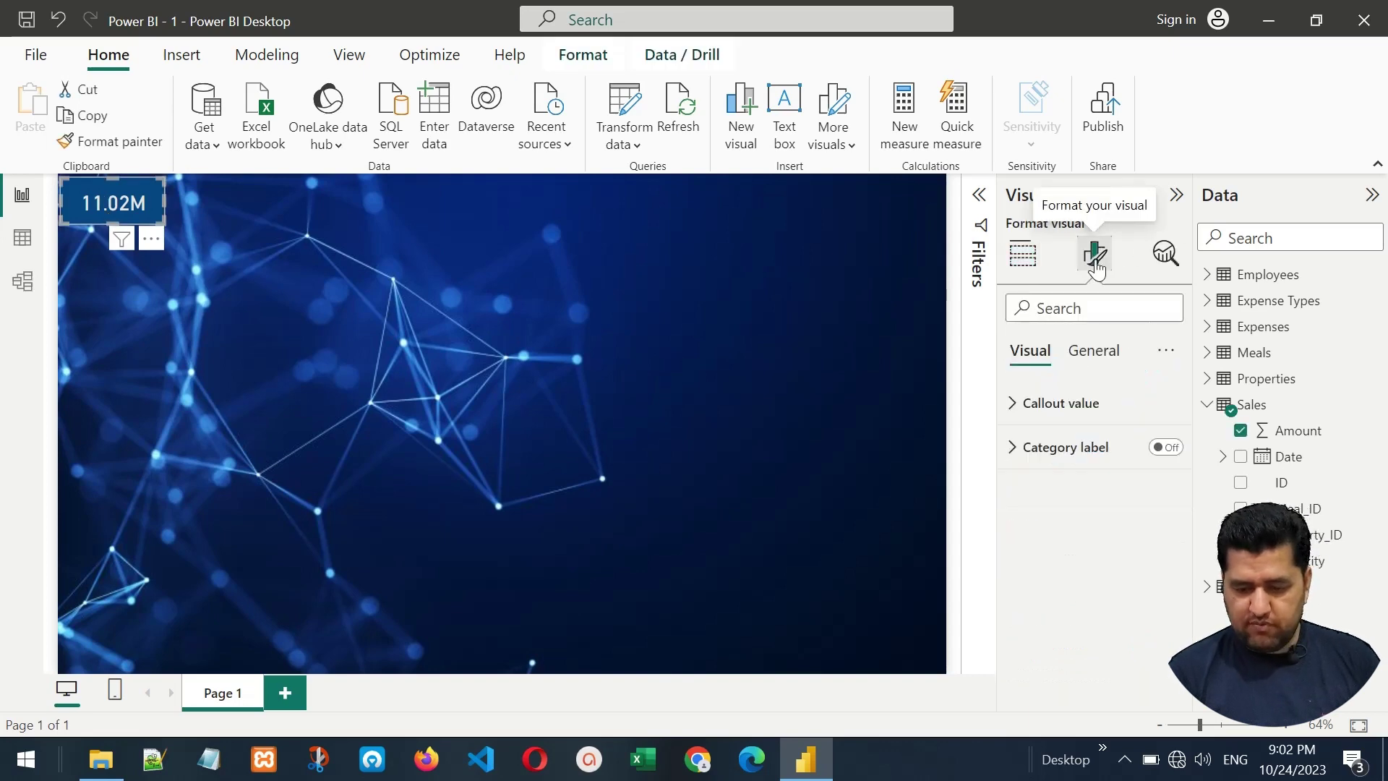
left_click(1092, 354)
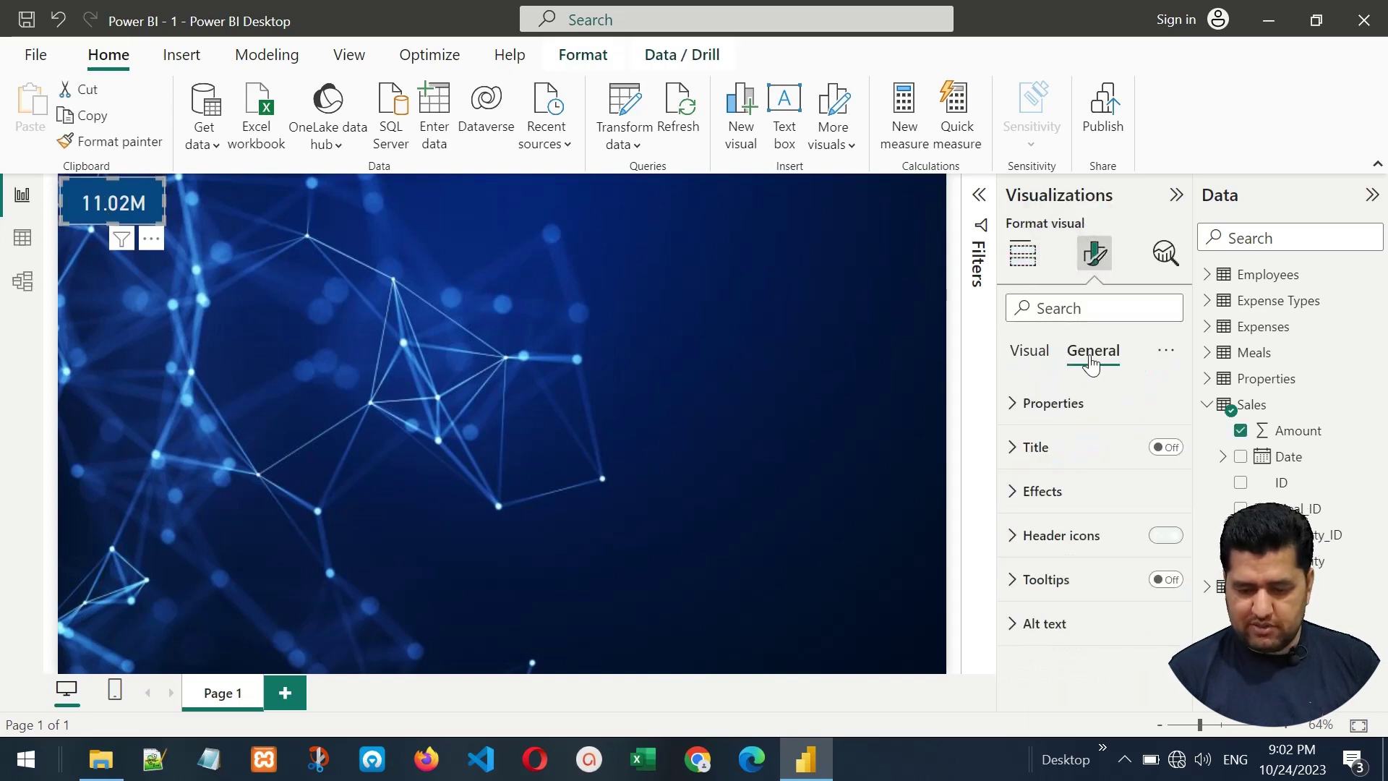
left_click(1016, 448)
left_click(1165, 449)
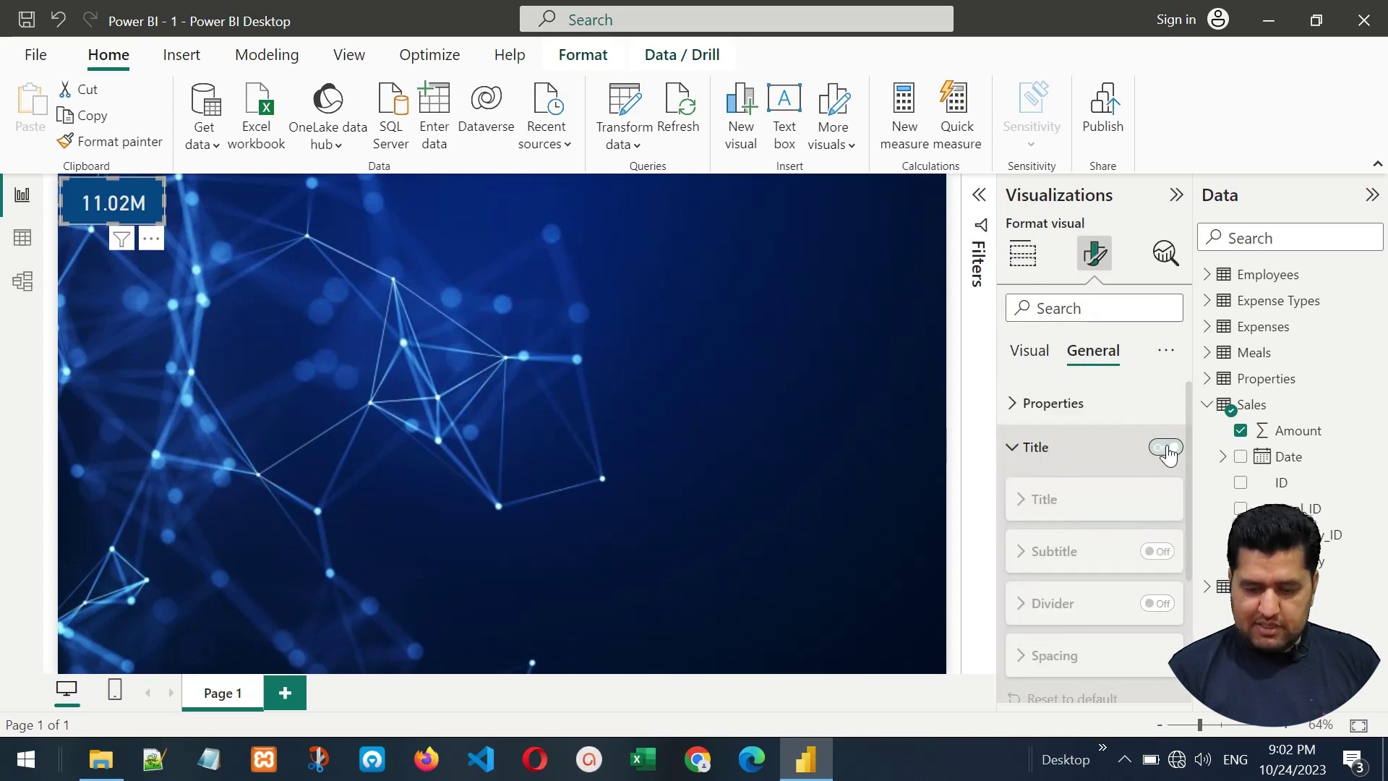
left_click(1082, 556)
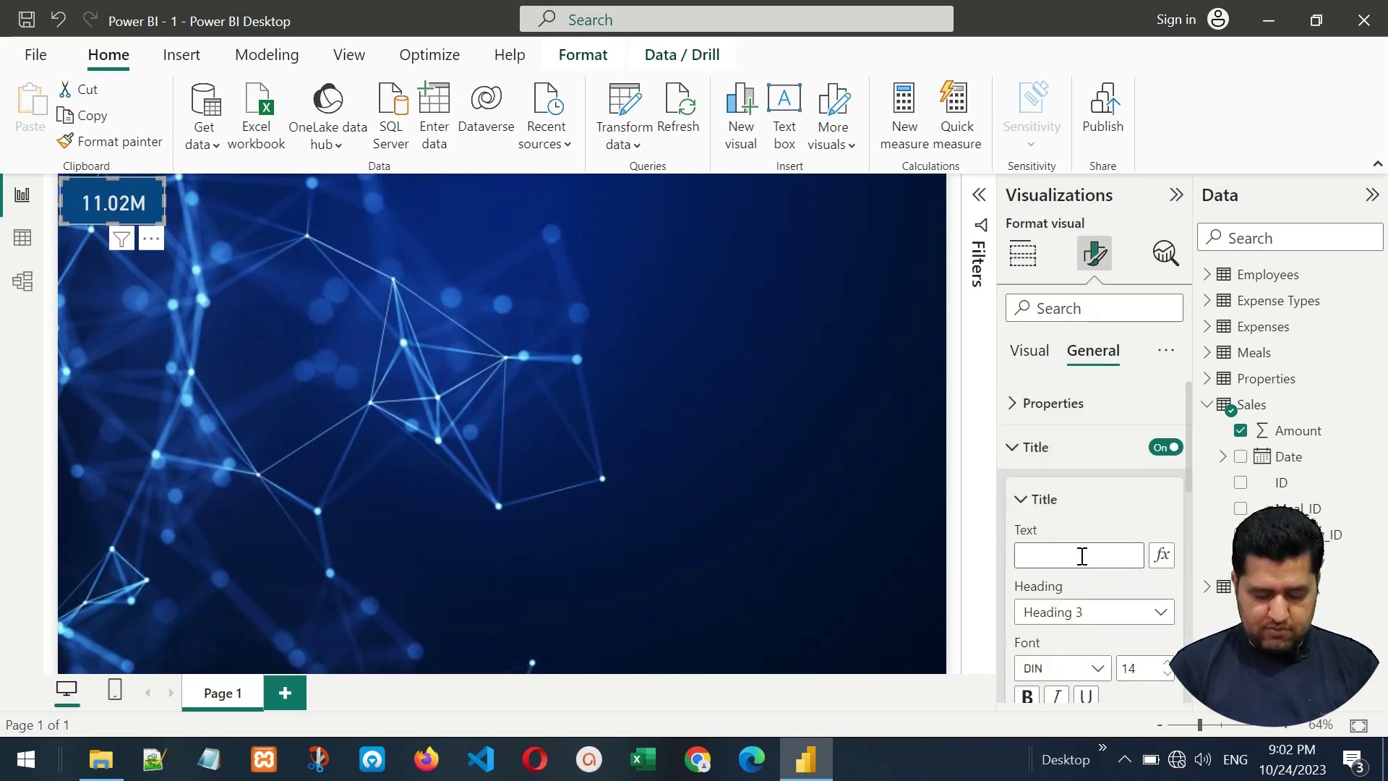
type("Reven")
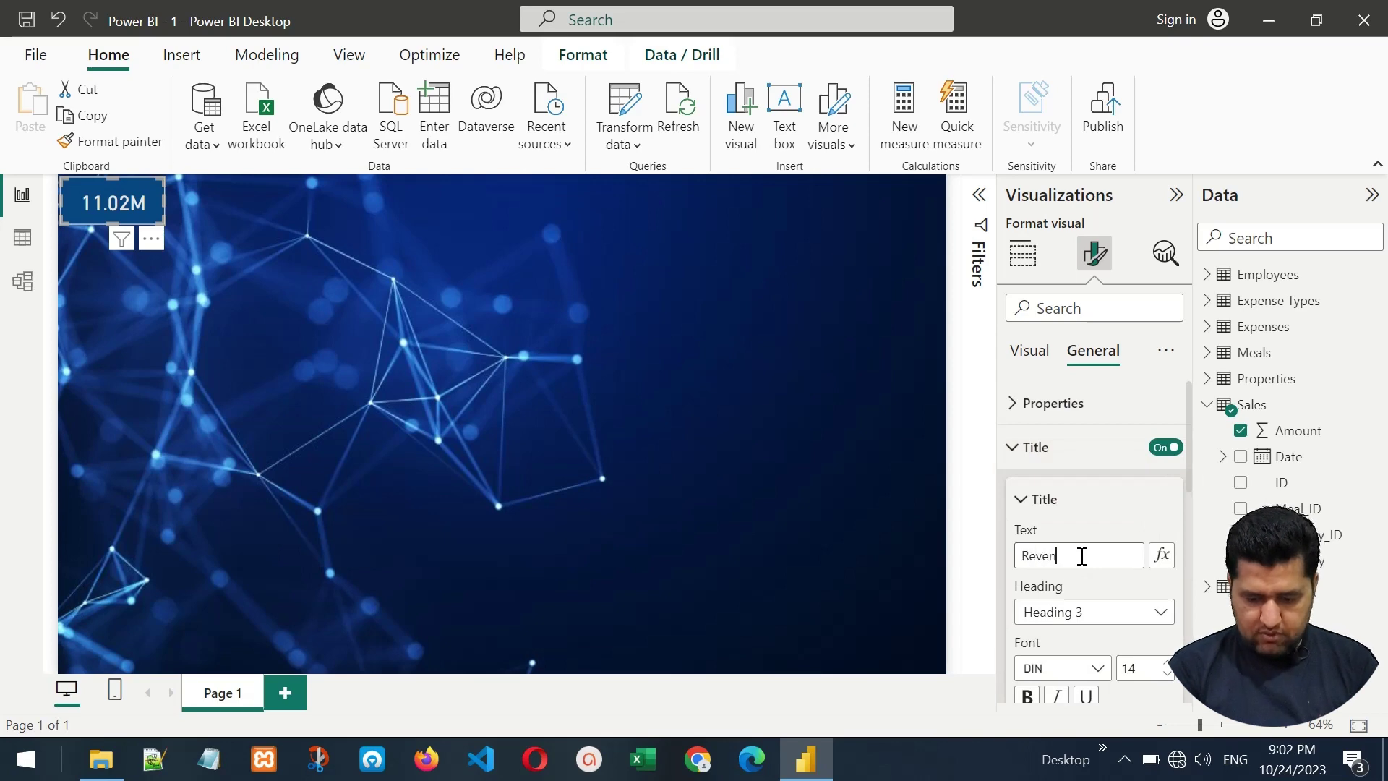
type("ue")
Set the Revenue title's text color to the lightest grey shade of the white theme color and center it horizontally.
scroll(1190, 472, "down", 4)
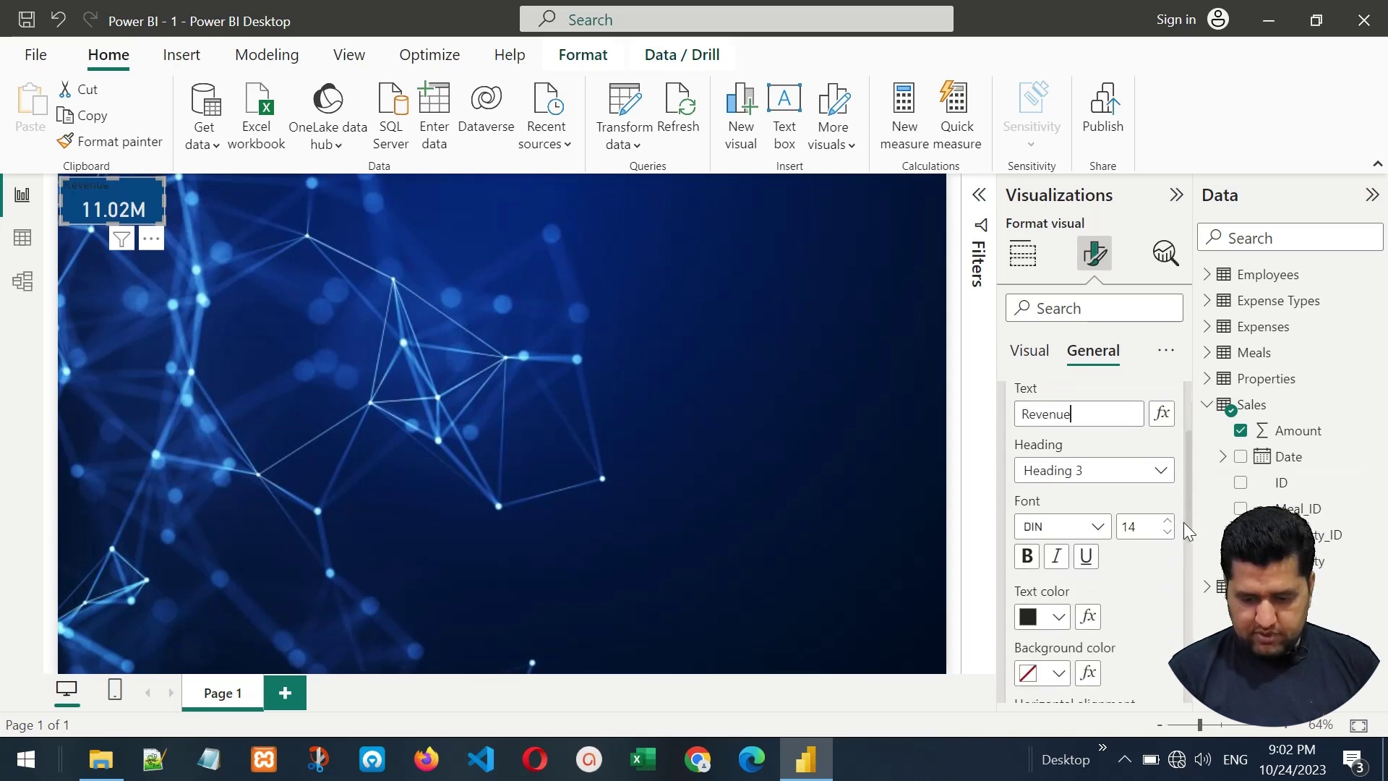
left_click(1048, 621)
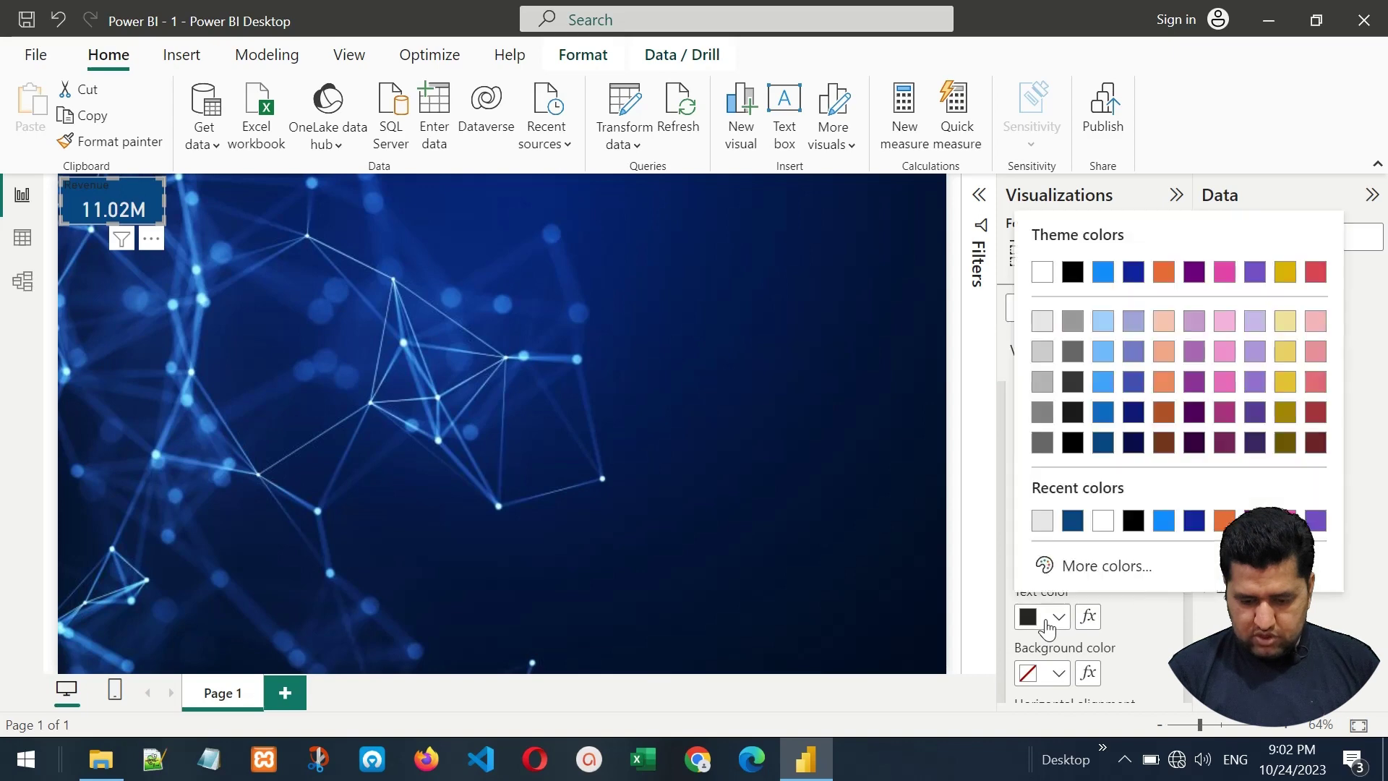
left_click(1041, 320)
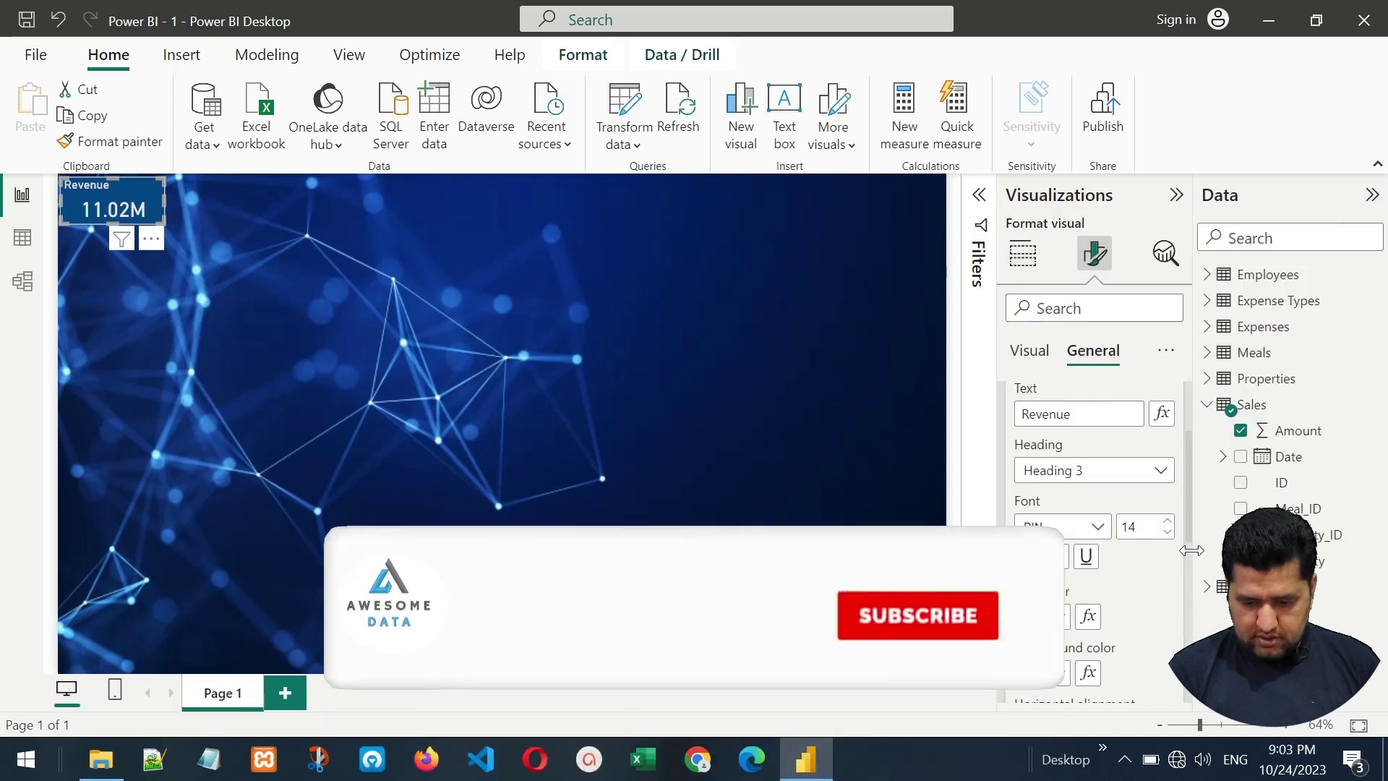
scroll(1190, 547, "down", 8)
left_click(1062, 563)
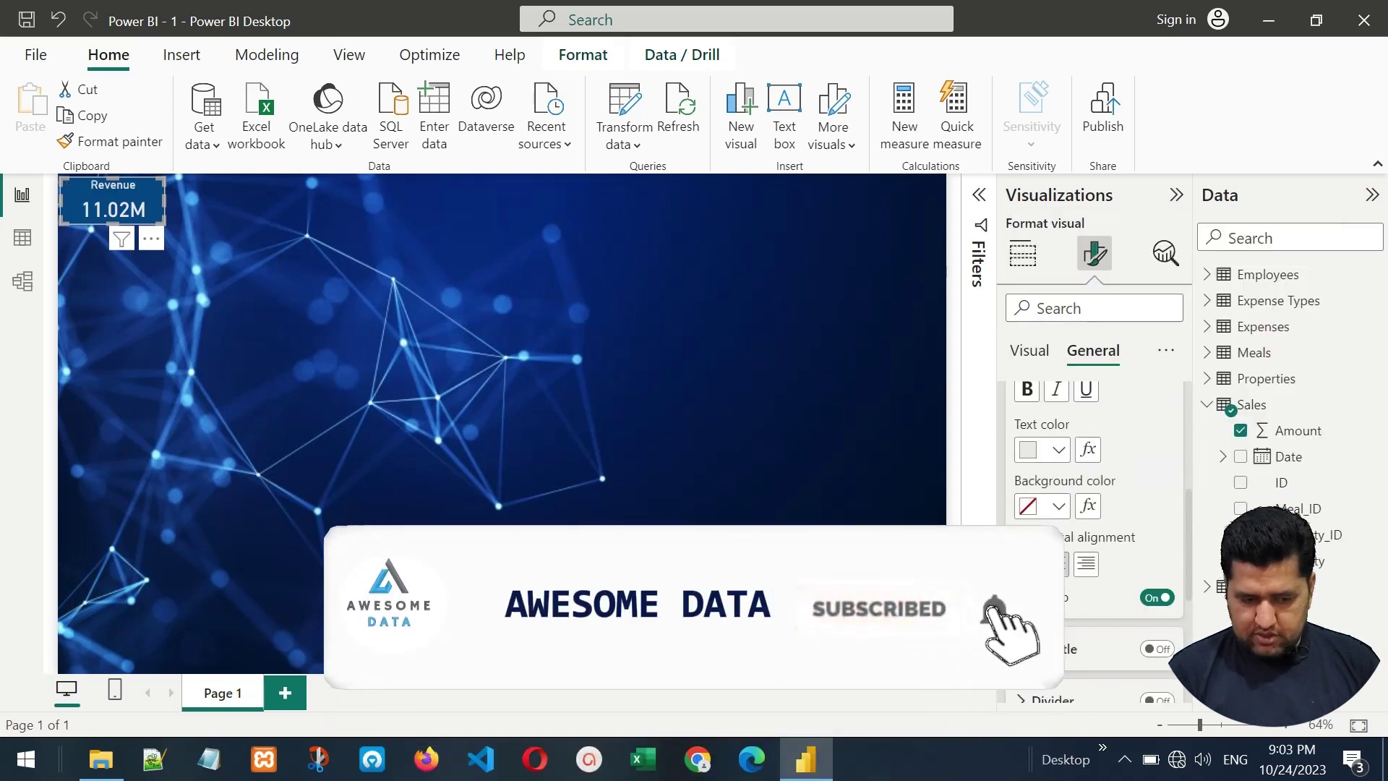
left_click(1033, 352)
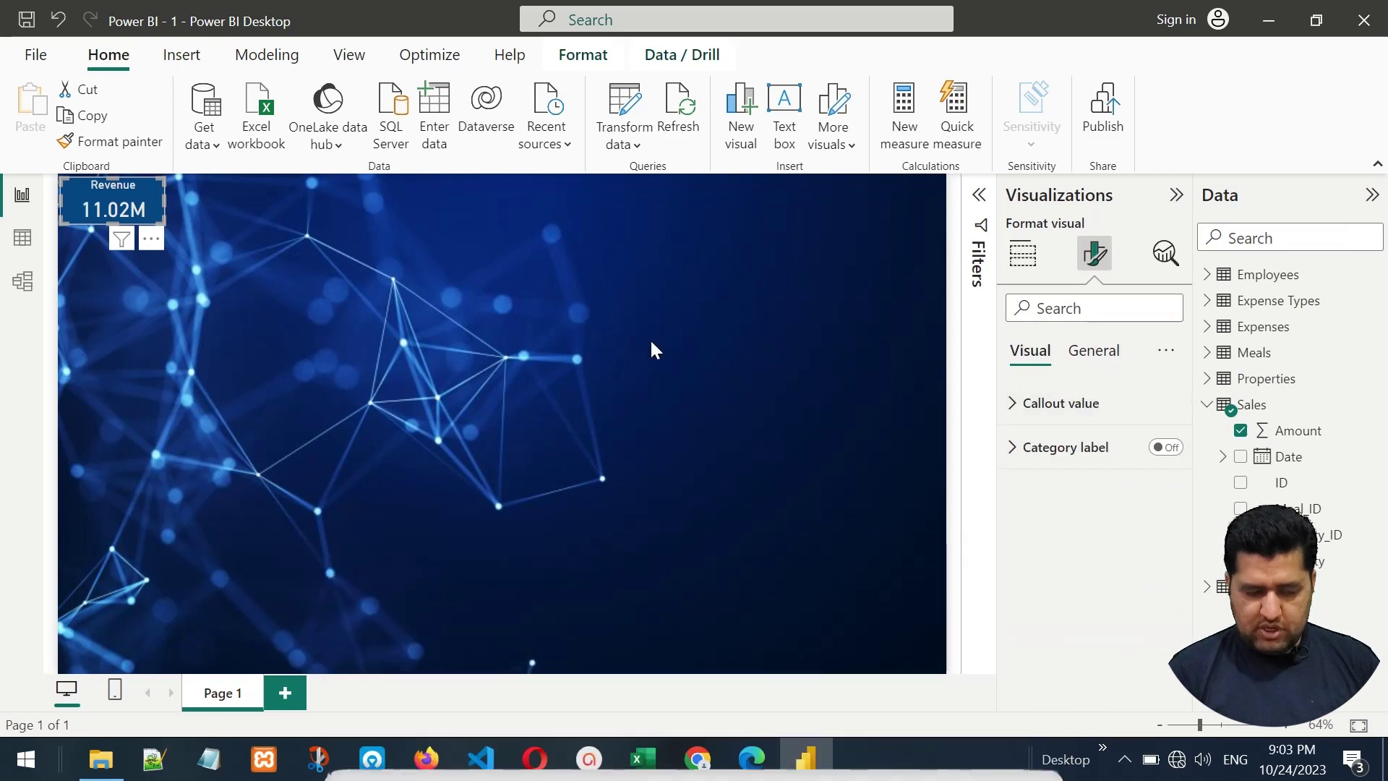
left_click(650, 338)
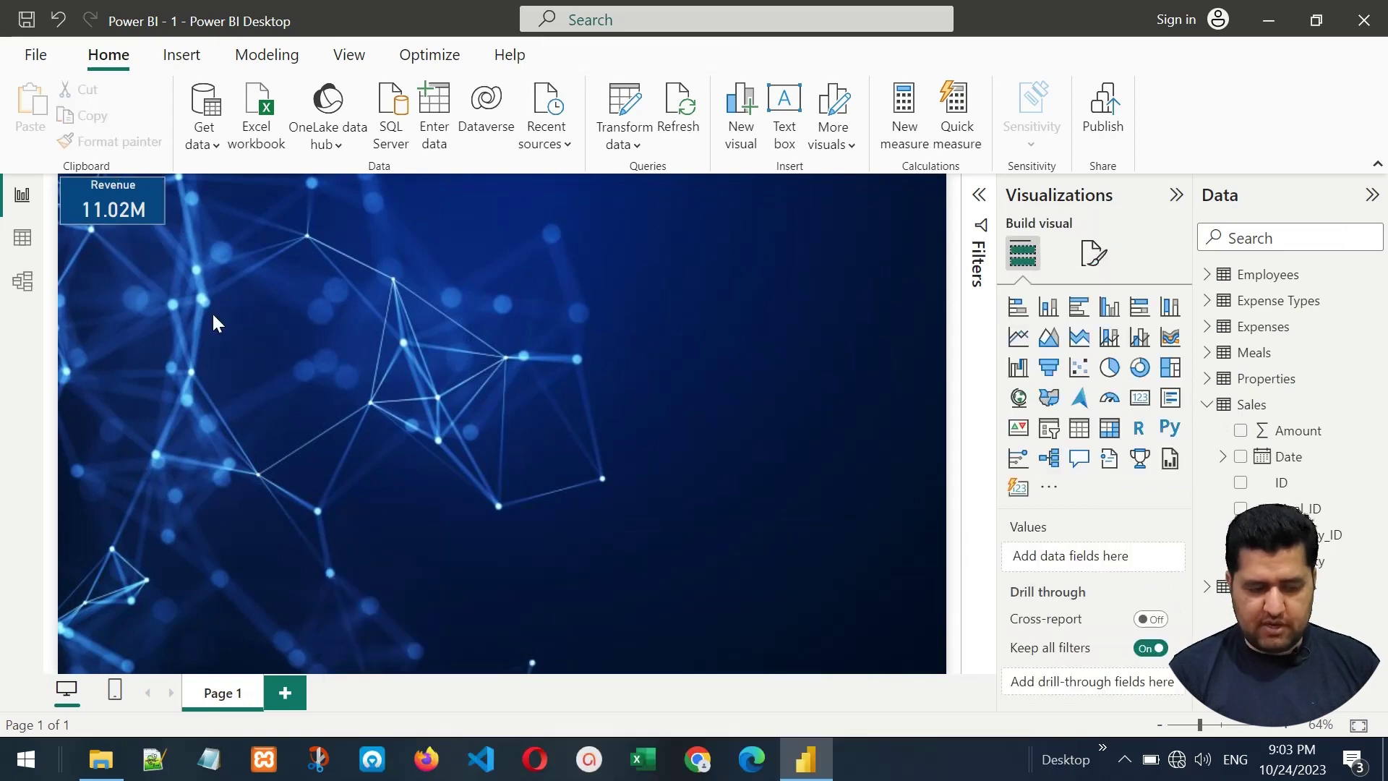
Duplicate the Revenue card and place the copy directly beside the original, aligned along the page's upper edge.
mouse_move(114, 220)
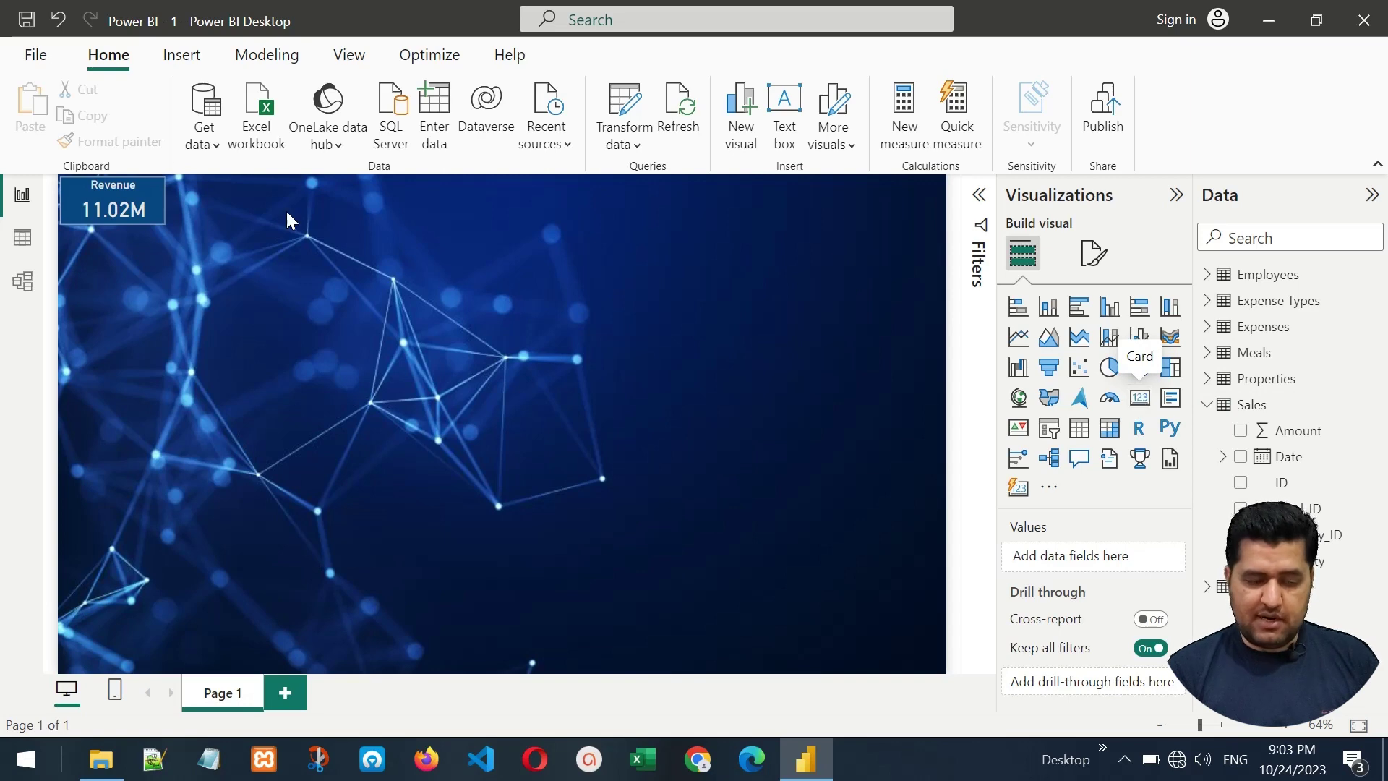
left_click(146, 188)
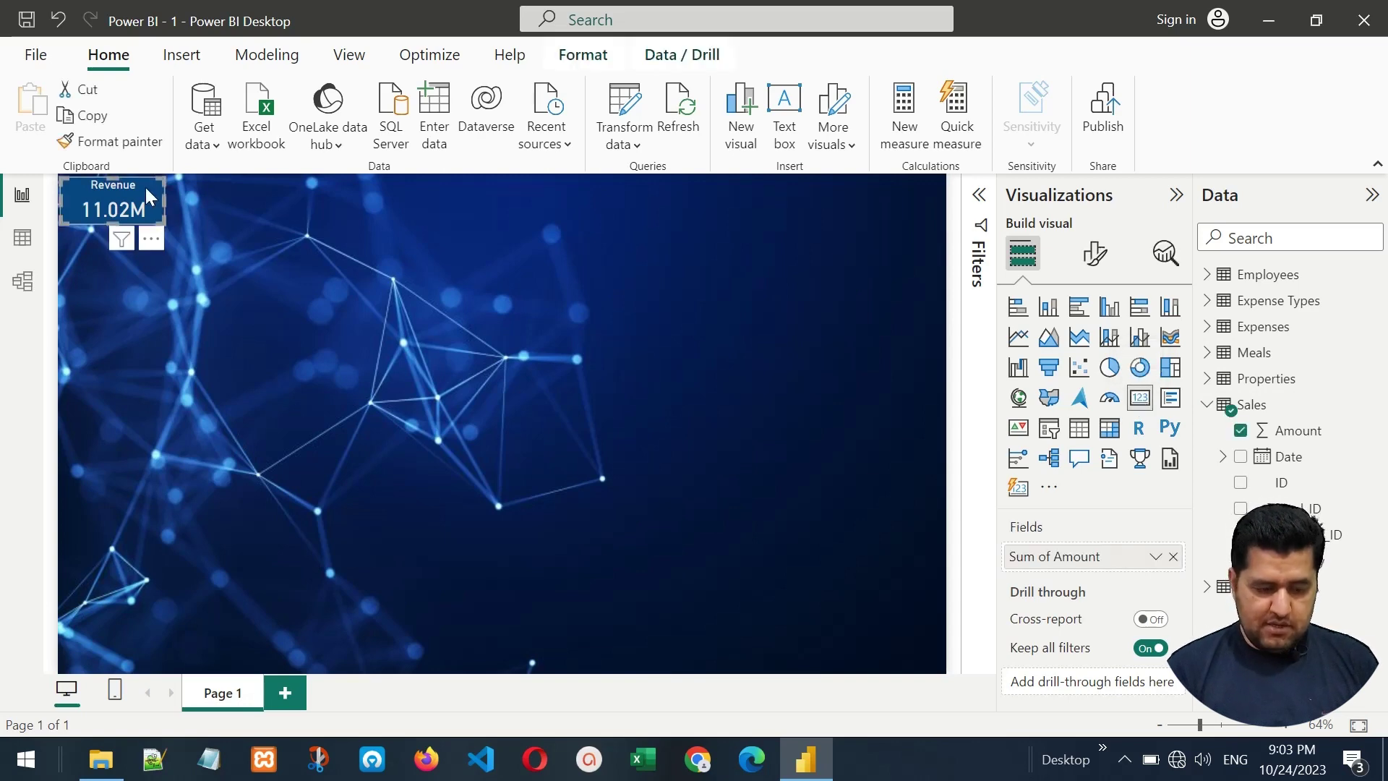
left_click(252, 229)
key("ctrl+v")
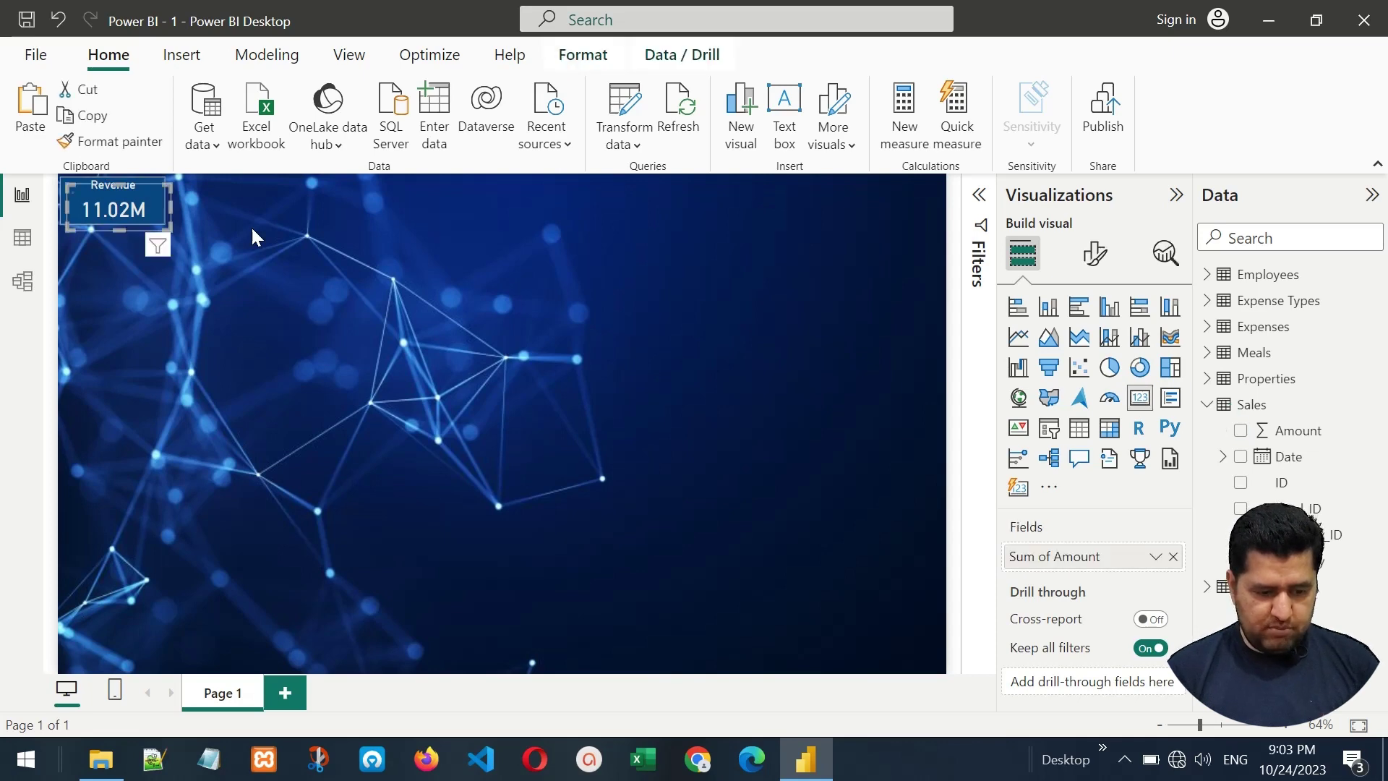
left_click_drag(99, 192, 197, 202)
key("Left")
key("Left")
key("Left")
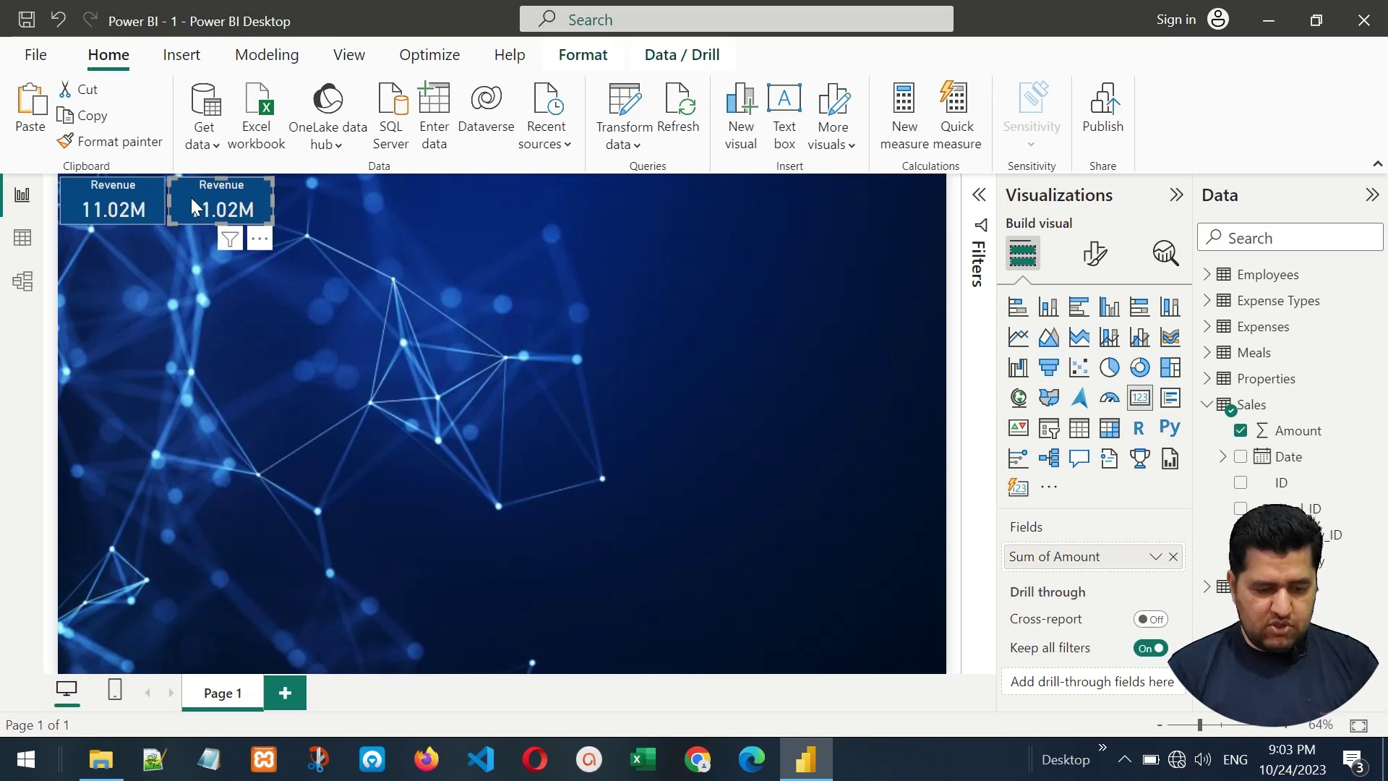
Replace the copied card's field with Quantity from the Sales table and change its title to "Quantity Sold".
left_click(1173, 556)
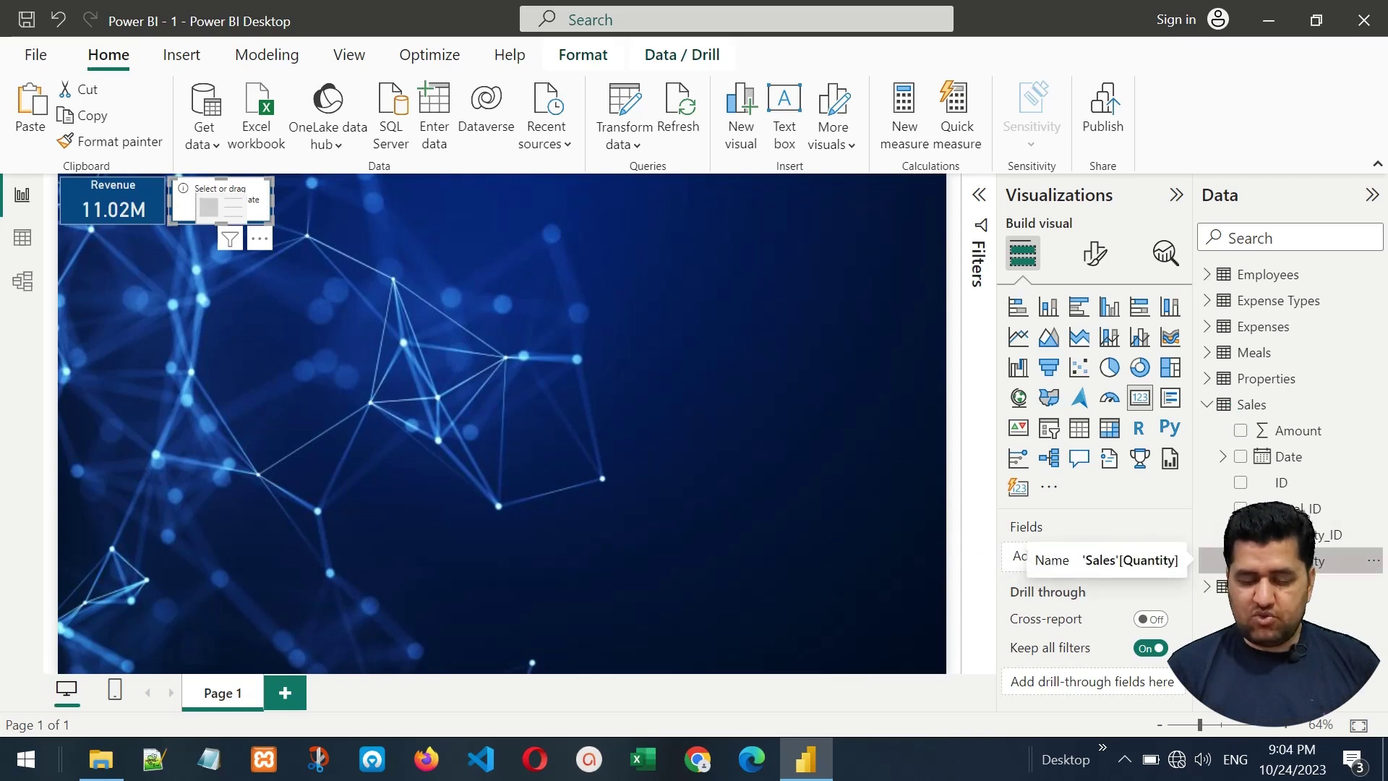
left_click_drag(1280, 560, 1108, 558)
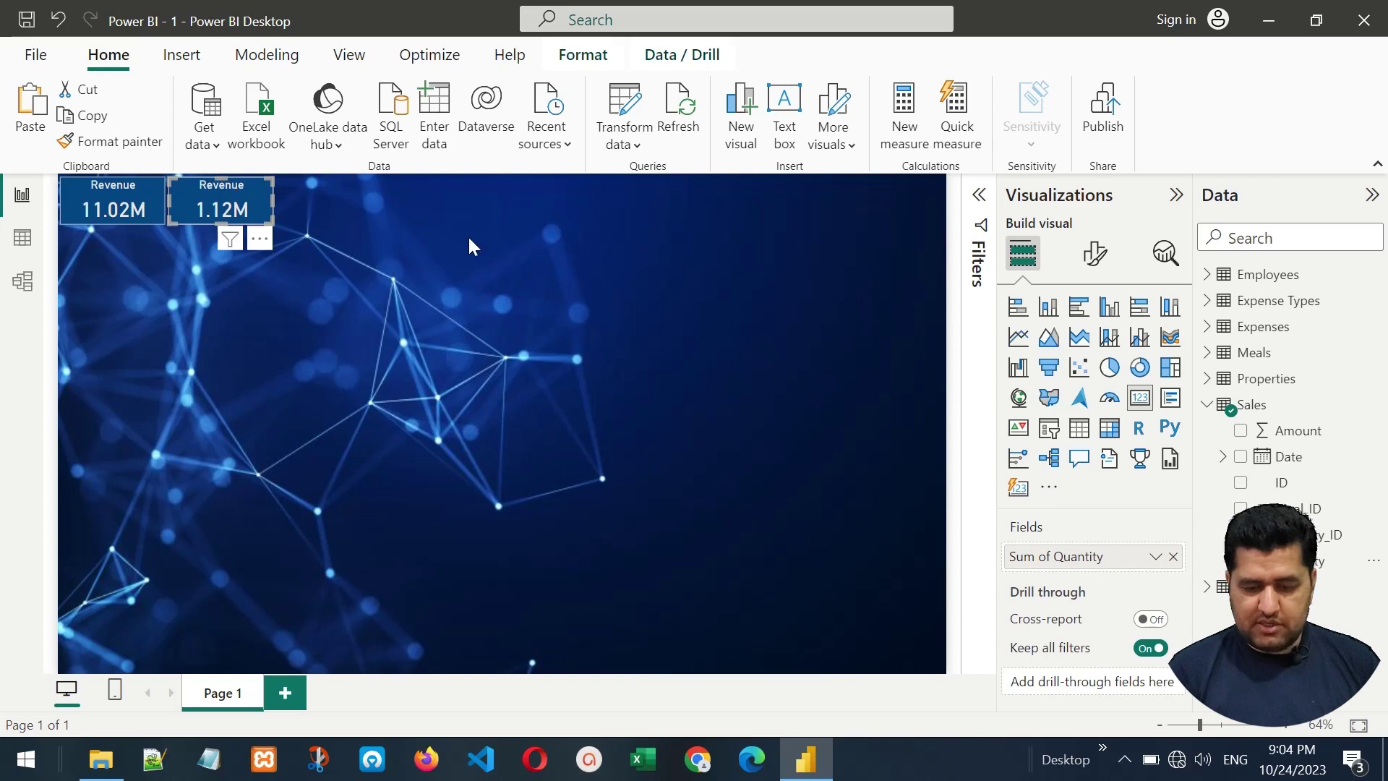
left_click(1094, 254)
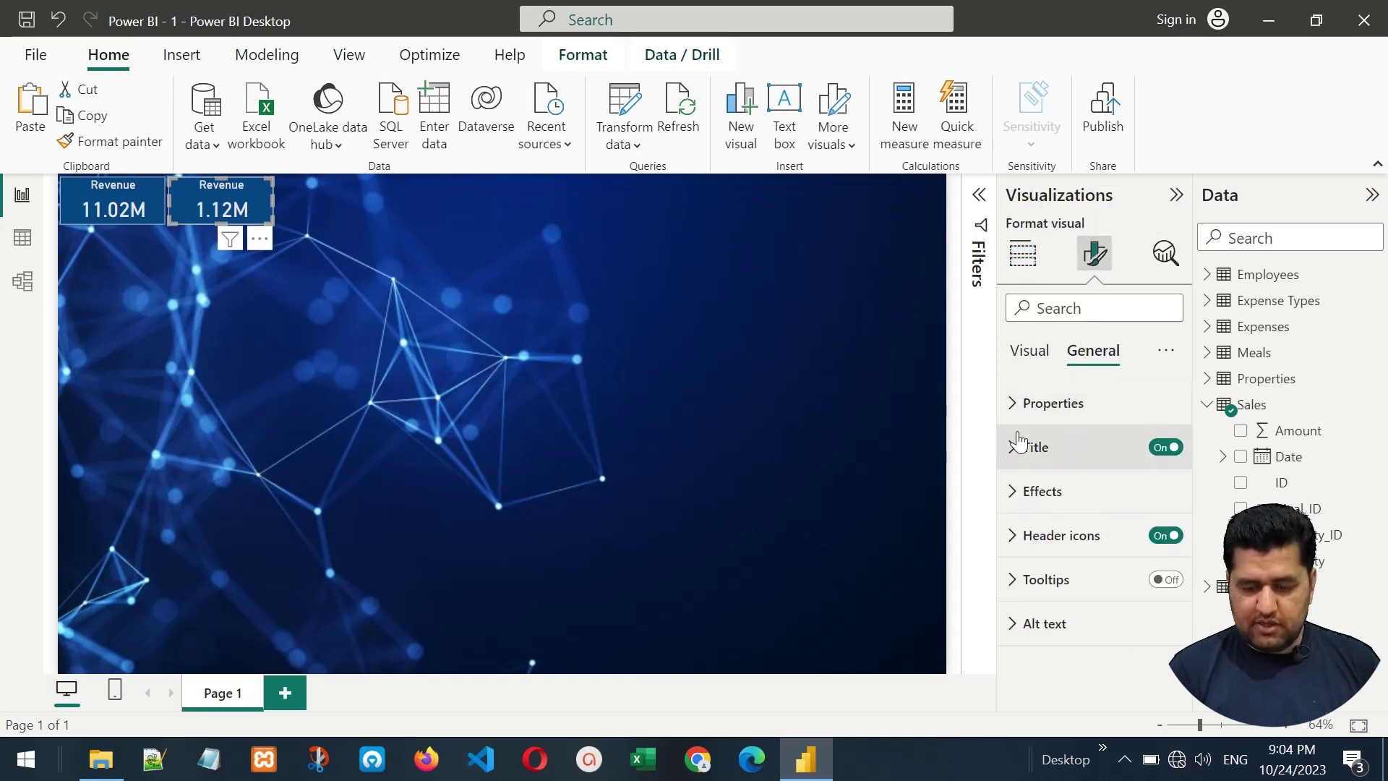
left_click(1010, 452)
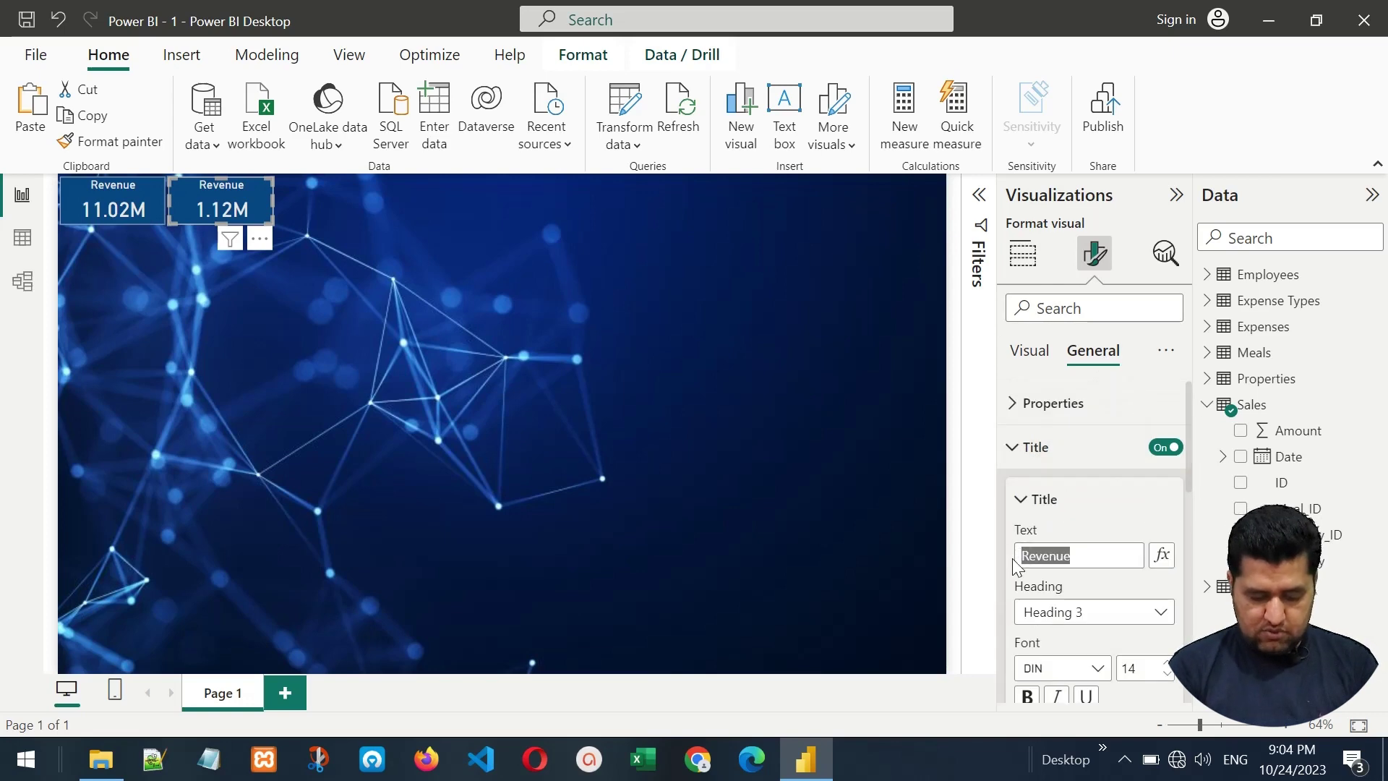
type("Quantity Sold")
left_click(1012, 448)
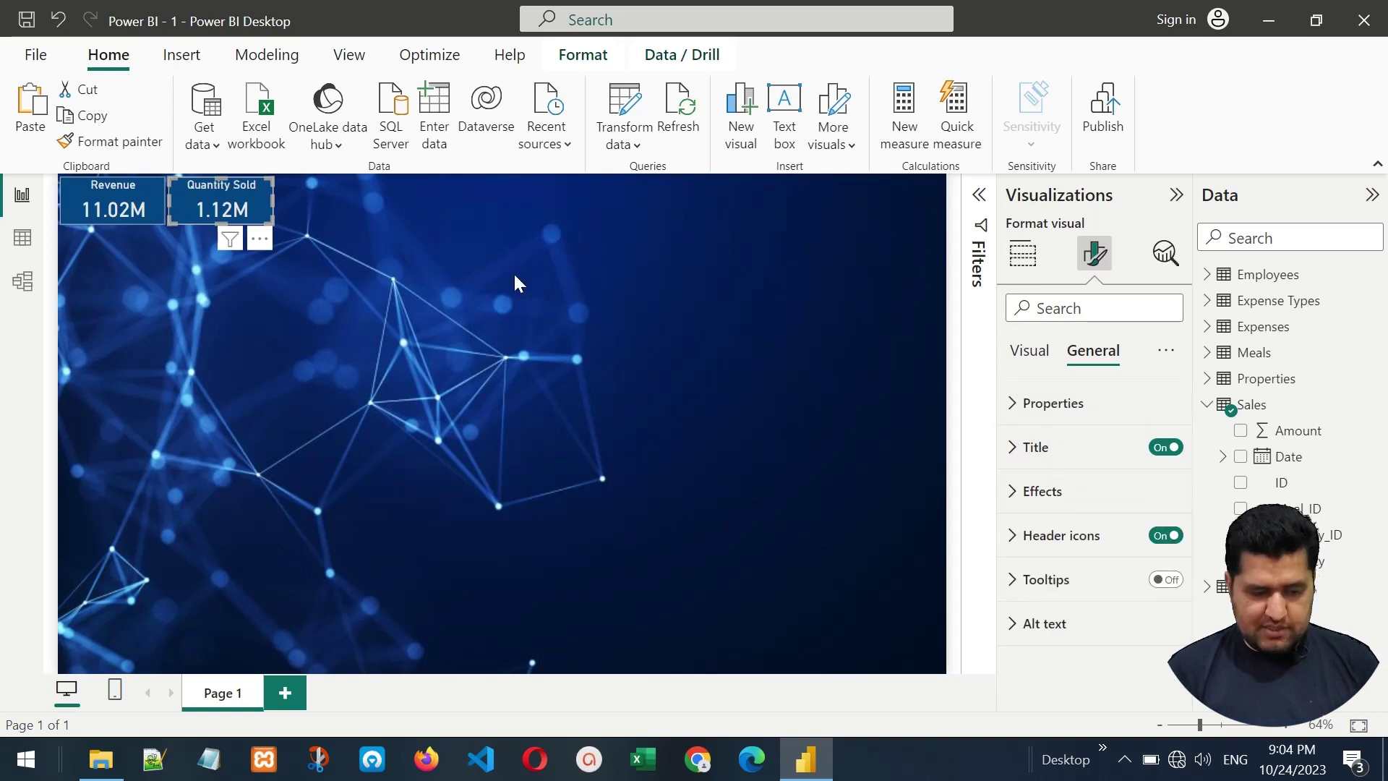
left_click(167, 211)
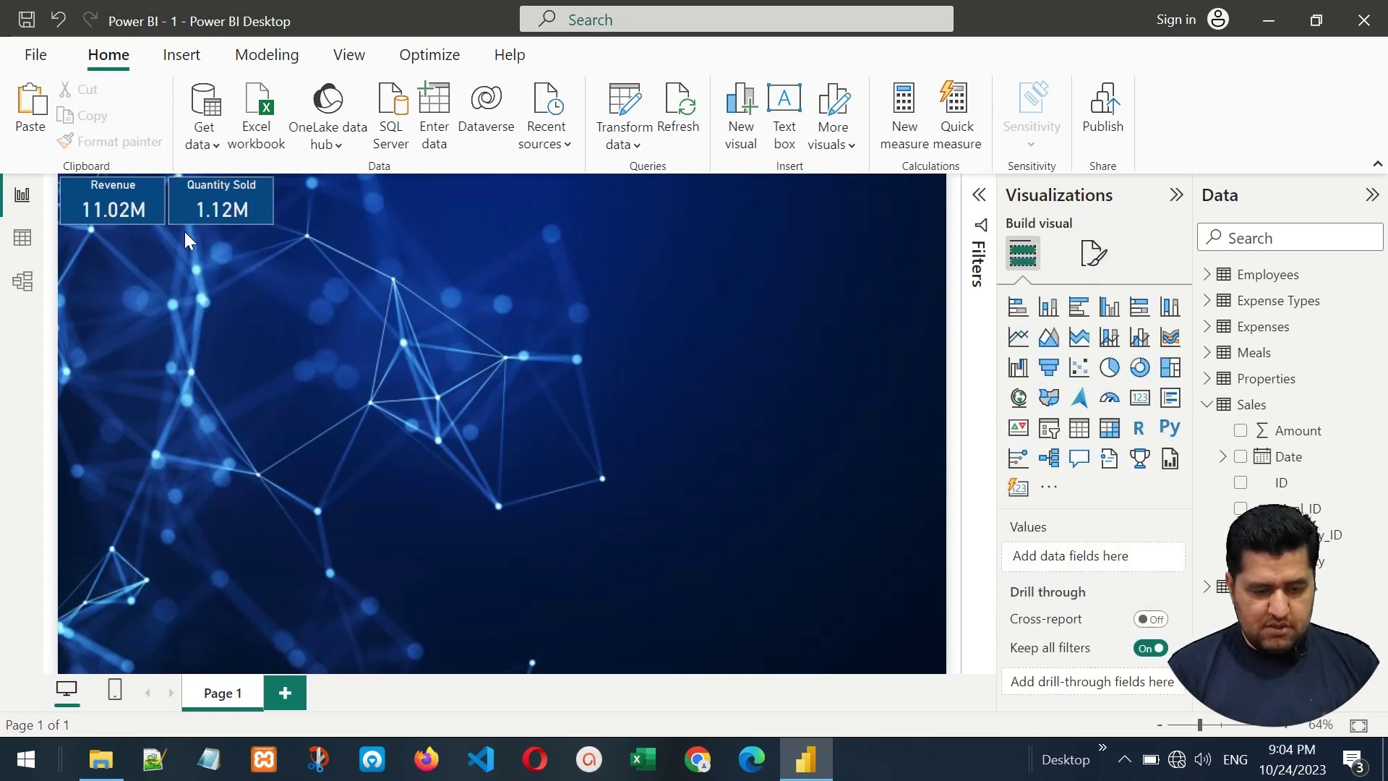
Duplicate the Quantity Sold card and place the copy immediately to its right in the card row.
left_click(252, 201)
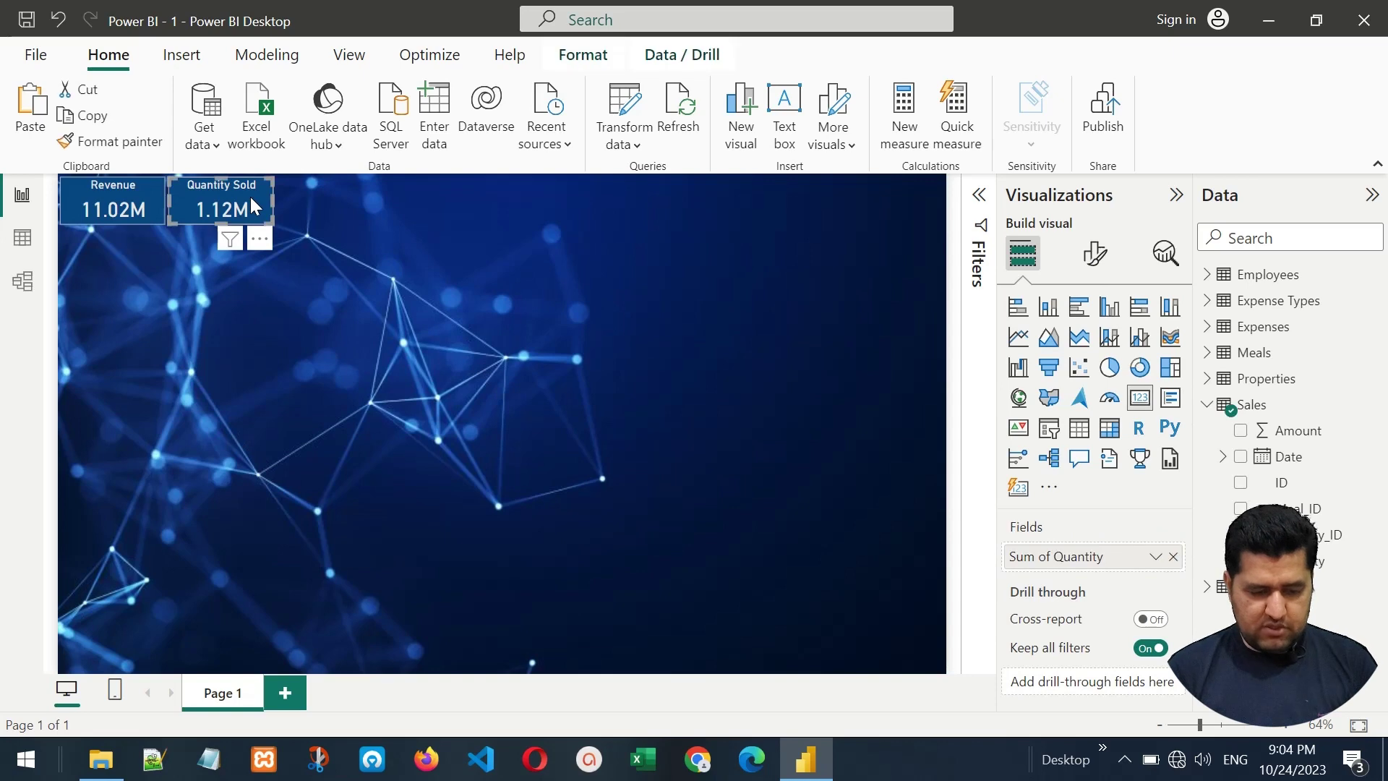
key("ctrl+v")
left_click_drag(257, 210, 364, 204)
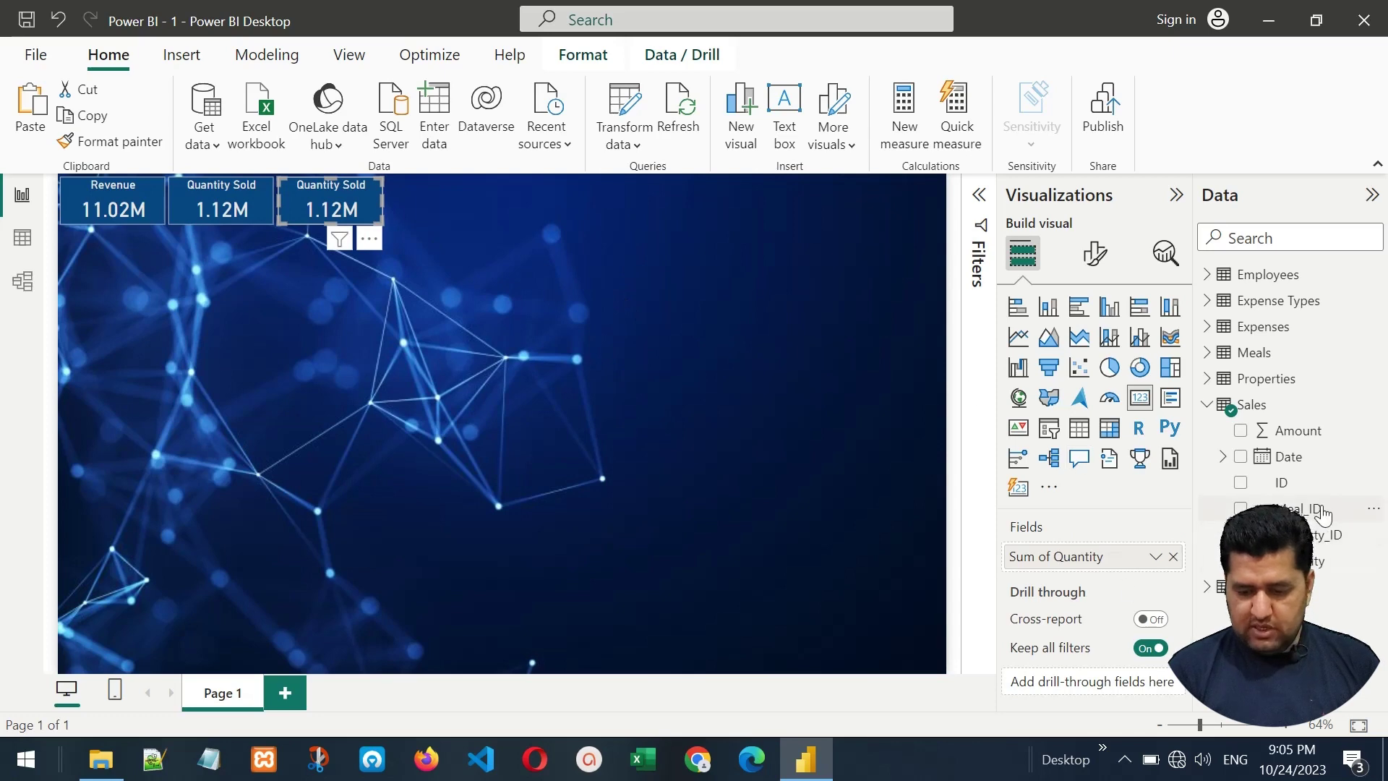
Replace the third card's field with Amount from the Expenses table.
left_click(1205, 405)
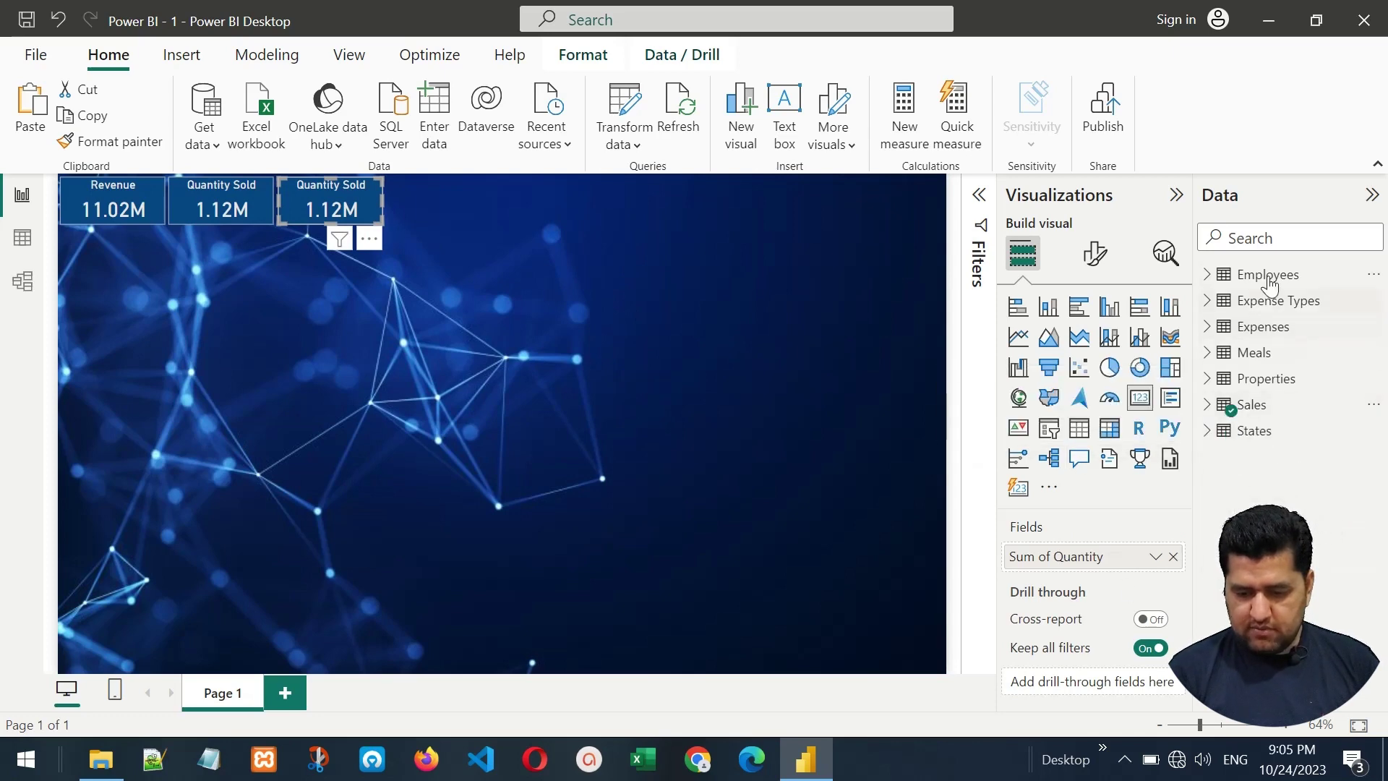
left_click(1211, 333)
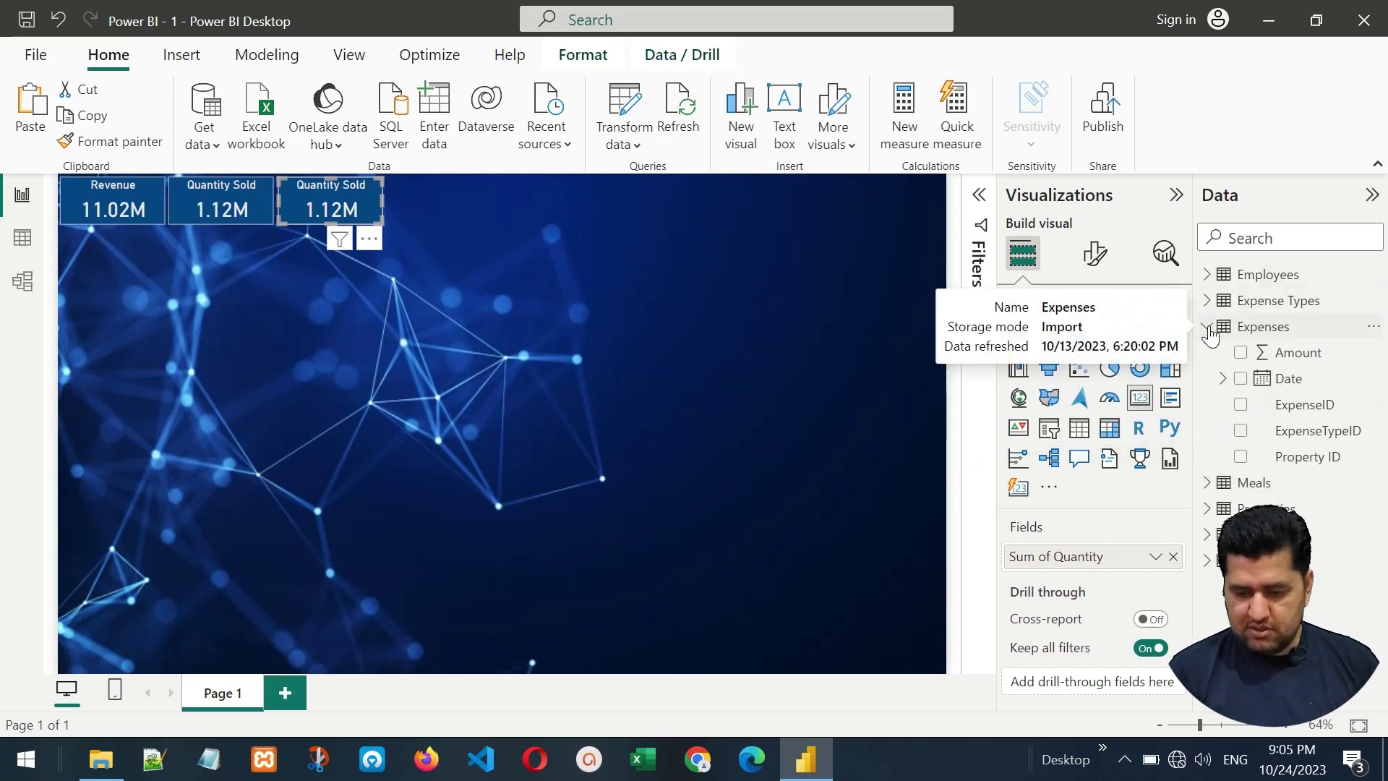
left_click_drag(1300, 353, 1121, 557)
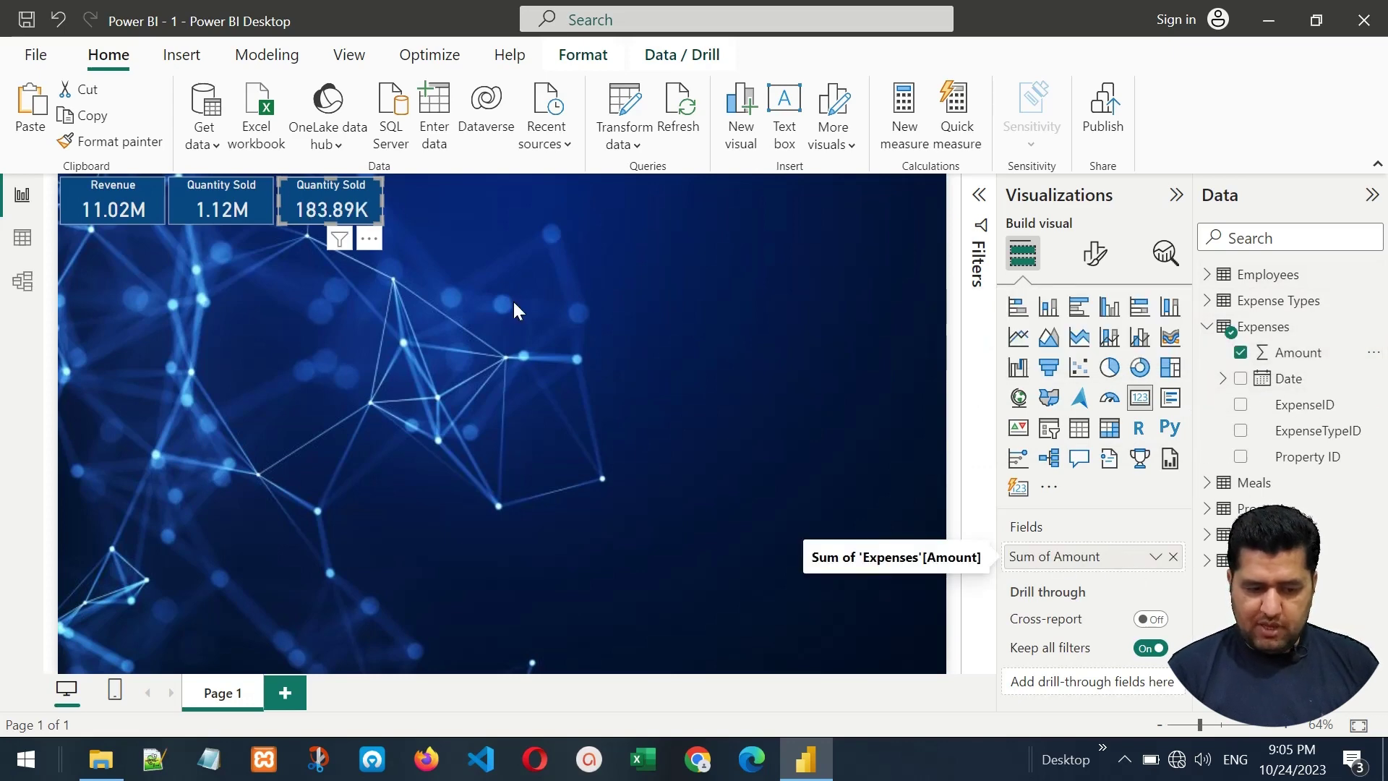
Change the third card's title text to "Expenses".
left_click(1096, 253)
left_click(1093, 353)
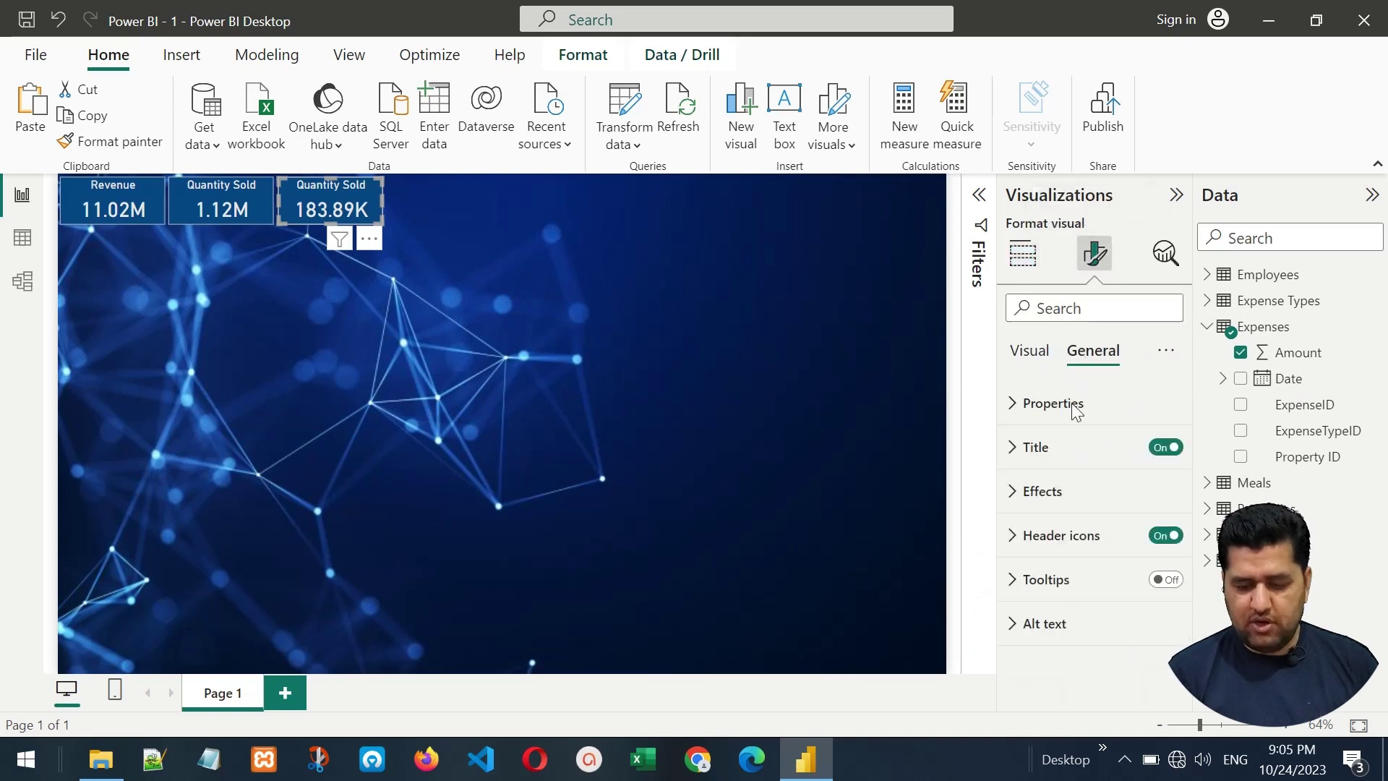
left_click(1013, 449)
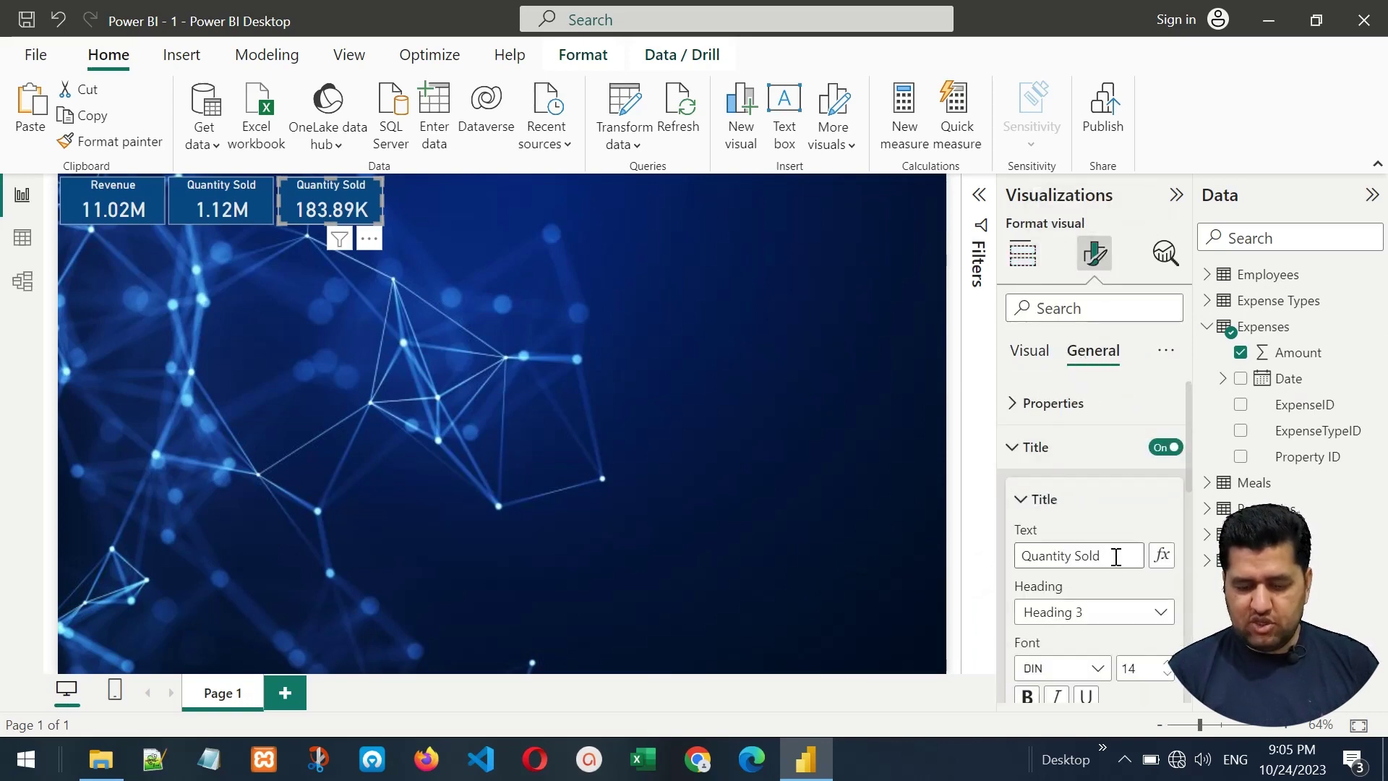
left_click_drag(1120, 558, 996, 574)
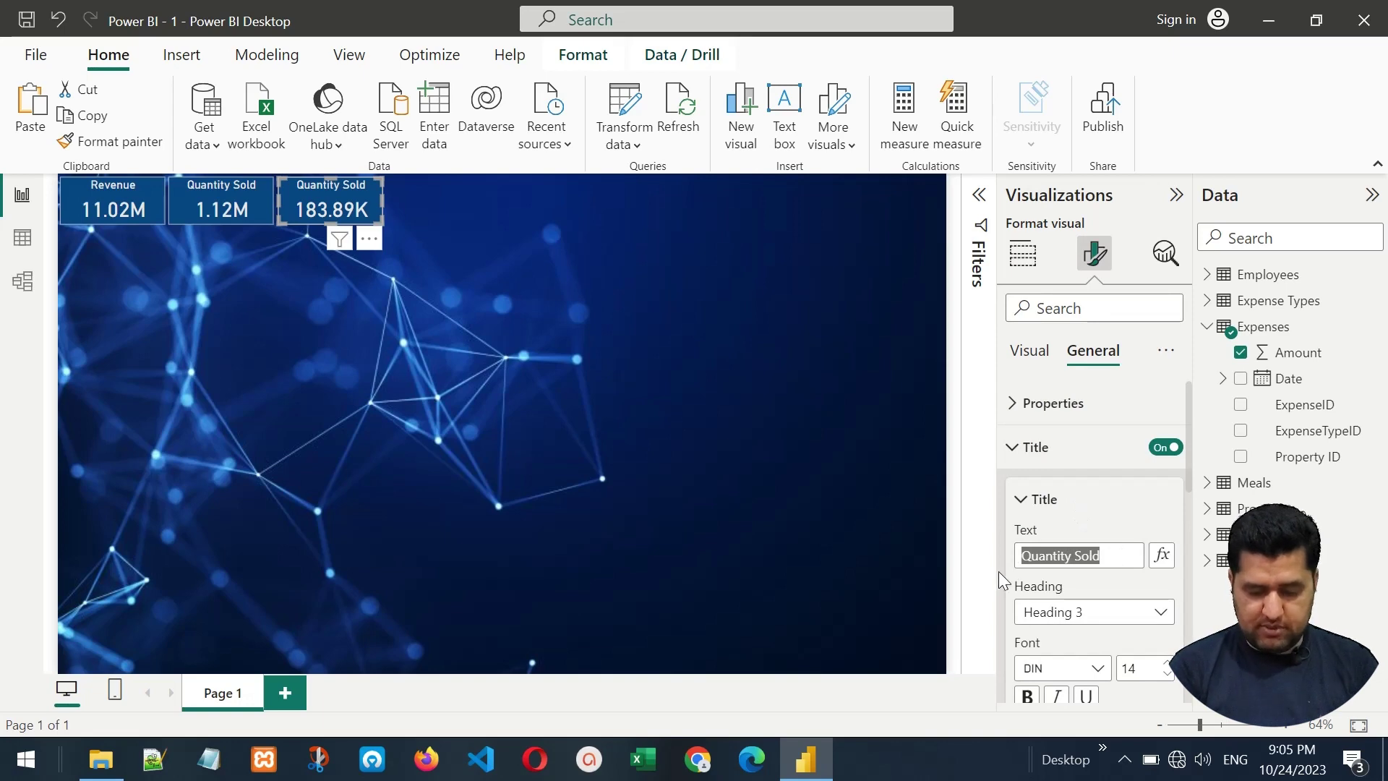
type("Expenses")
left_click(458, 210)
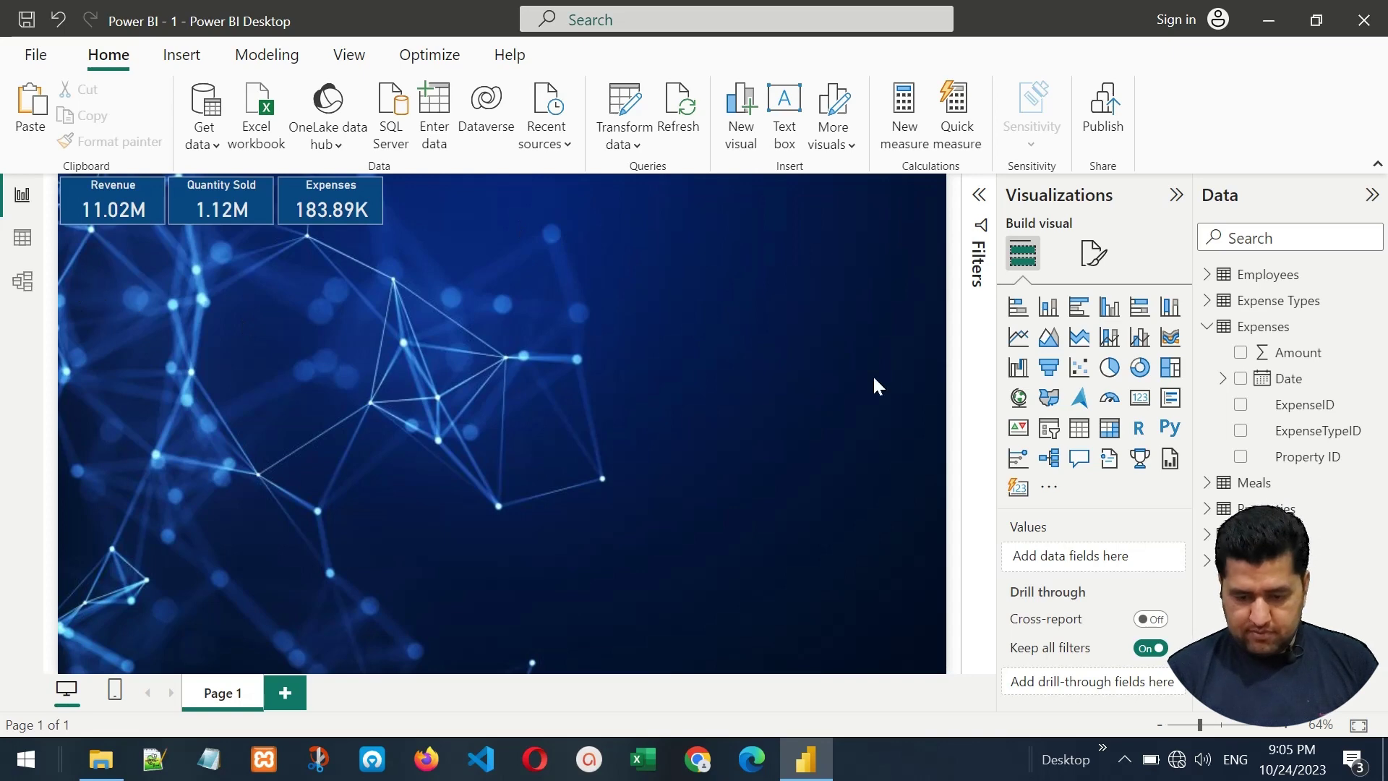
Add a stacked column chart directly below the Revenue card, with Name from States on the X-axis and Amount from Sales on the Y-axis.
left_click(1048, 311)
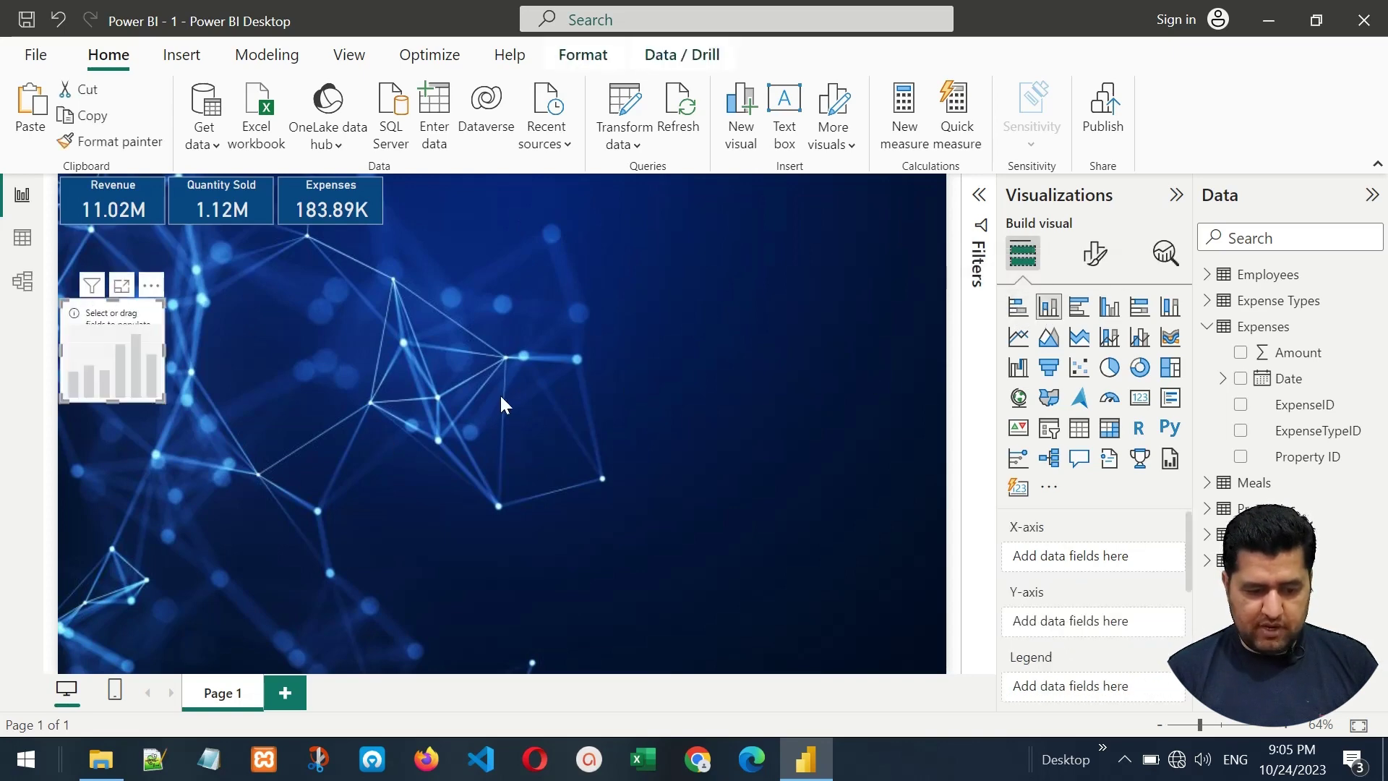
left_click_drag(102, 330, 102, 259)
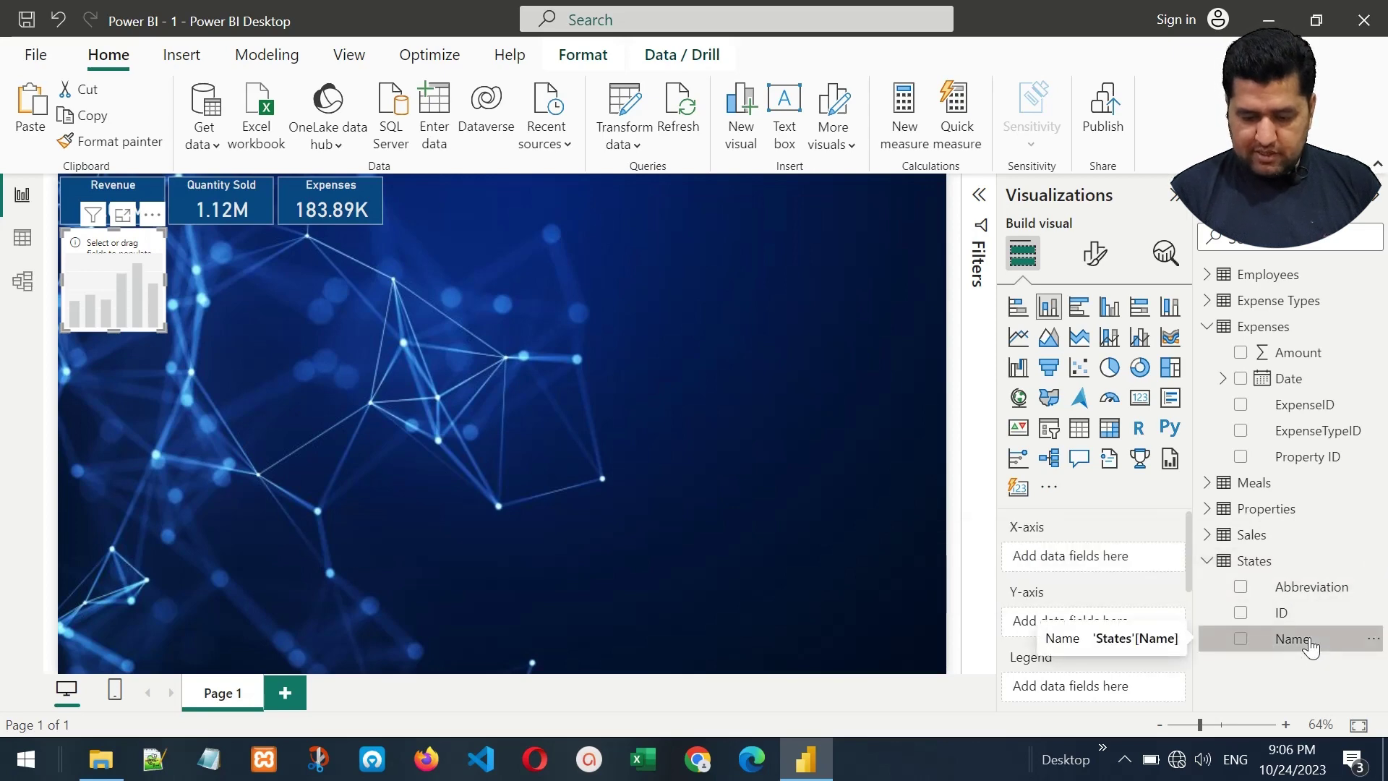
left_click_drag(1311, 647, 1112, 563)
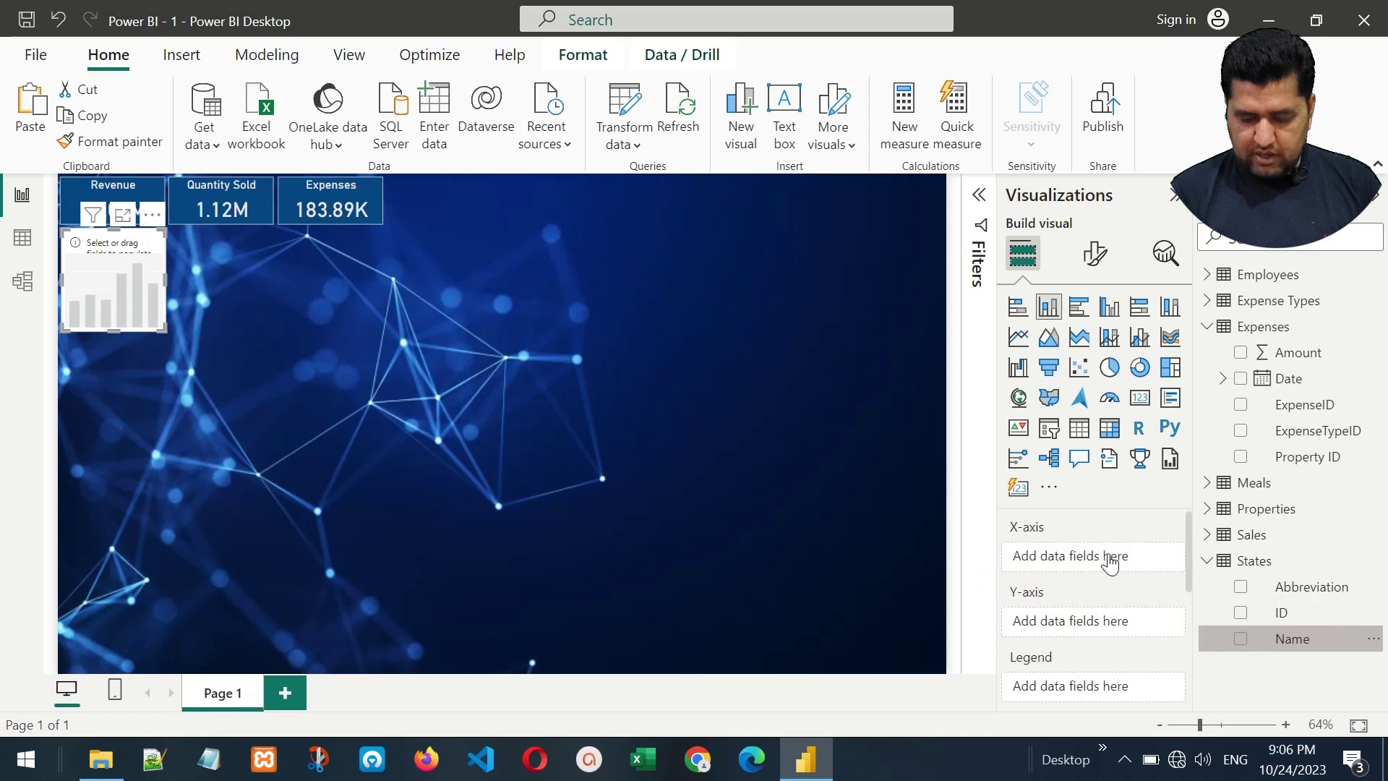
left_click(1207, 535)
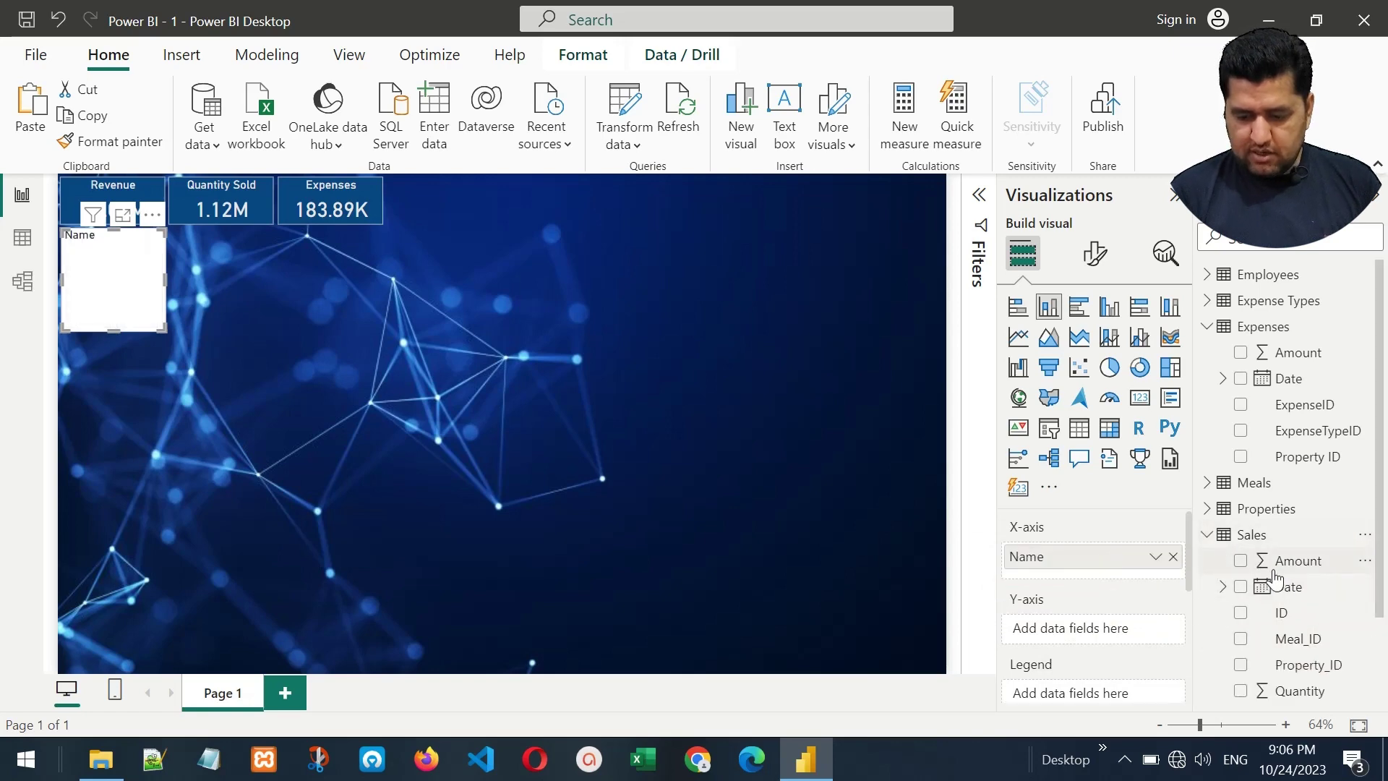
left_click_drag(1273, 571, 1106, 637)
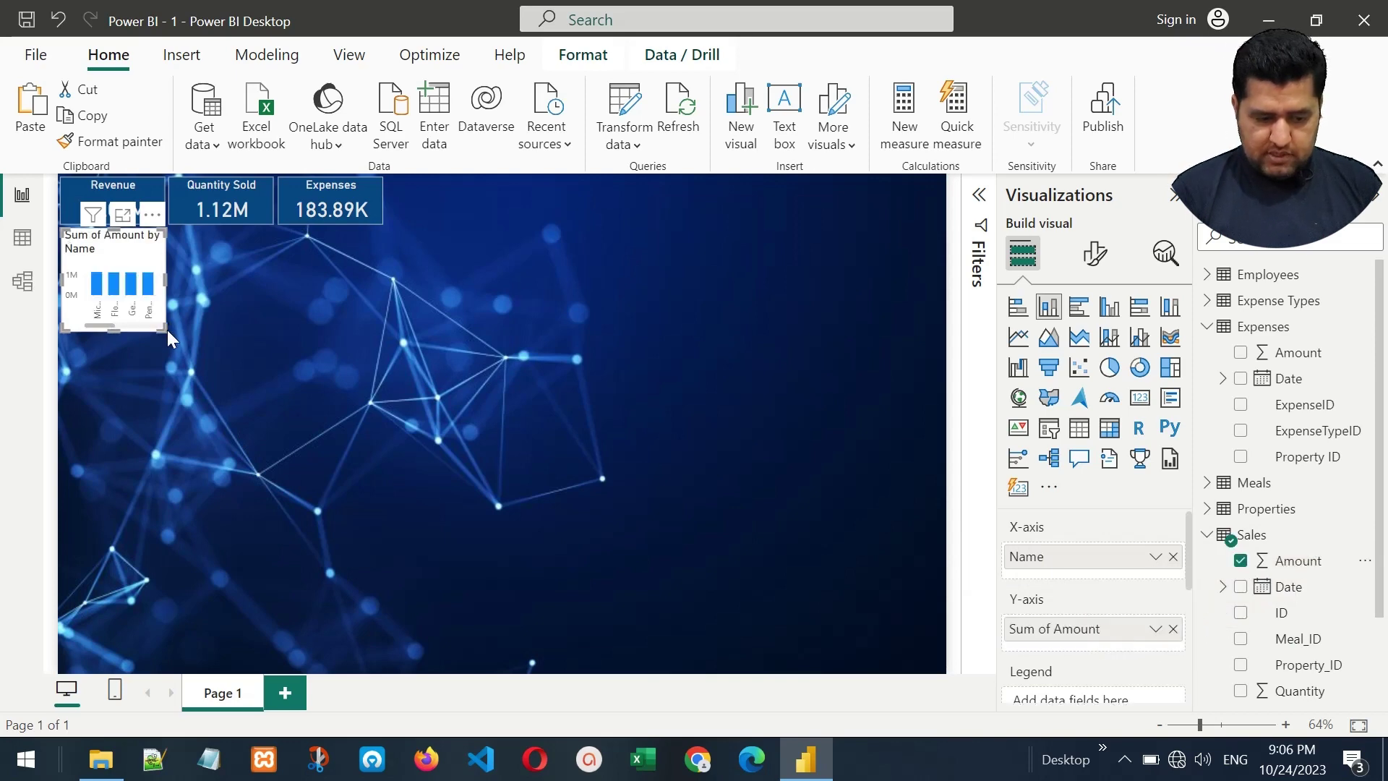
Enlarge the column chart so its width matches the row of three cards.
left_click_drag(164, 331, 836, 491)
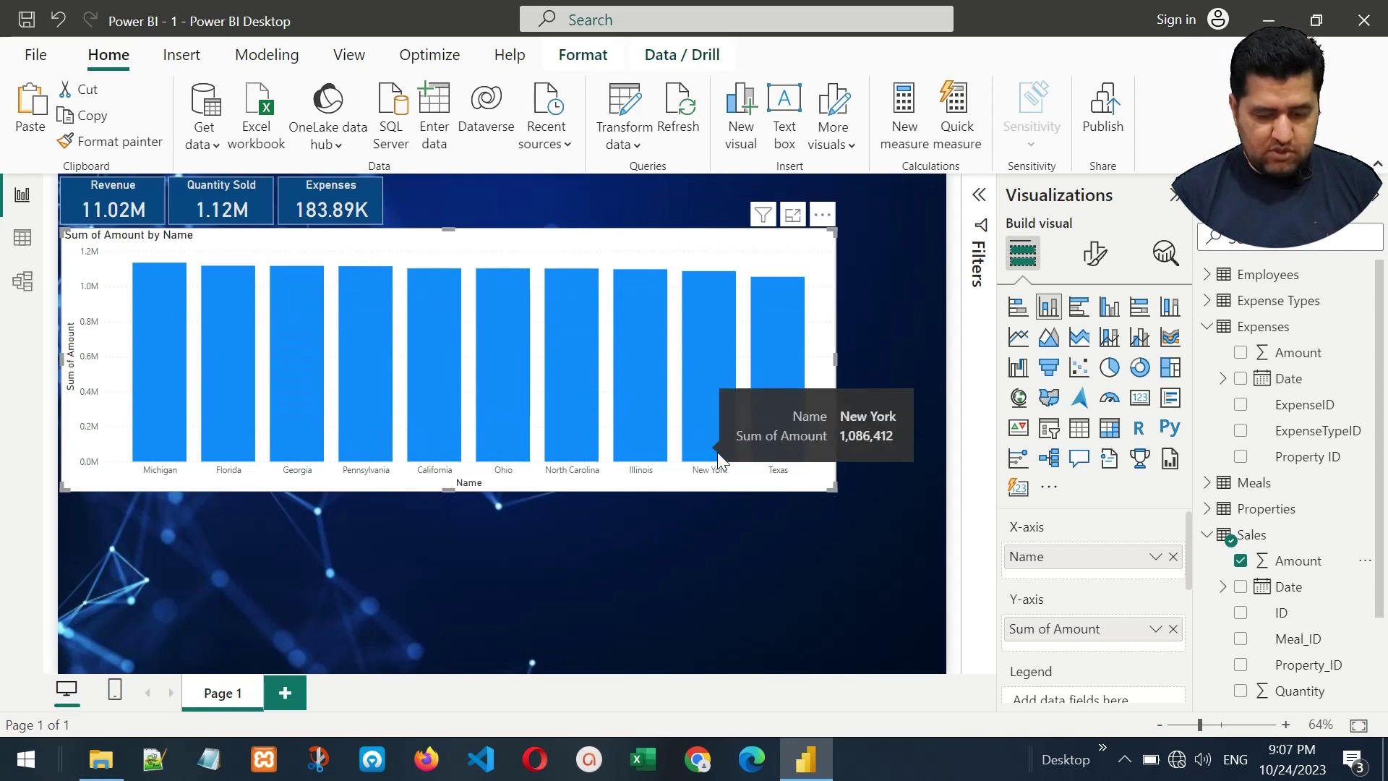
left_click_drag(828, 491, 379, 457)
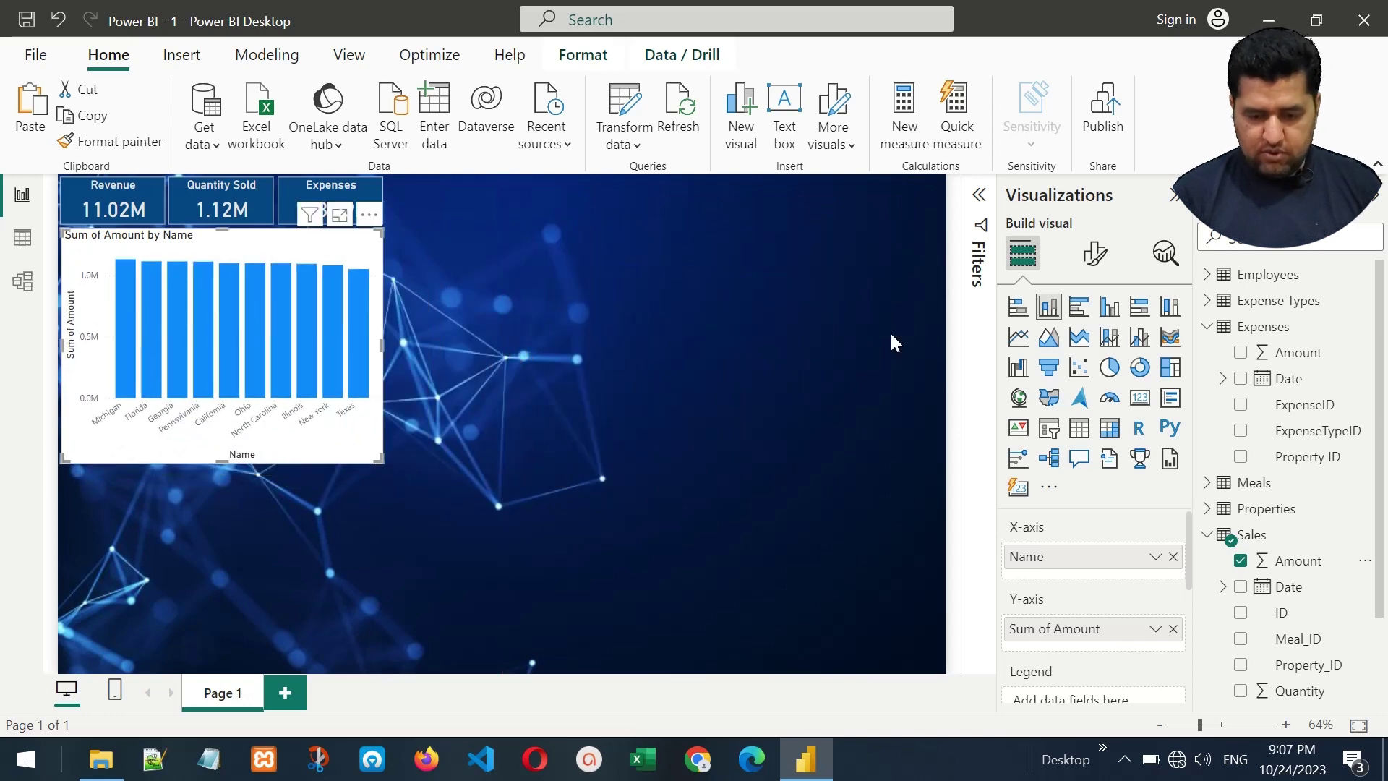
Add Name from the States table as a filter on the column chart and set its filter type to Top N.
left_click(980, 197)
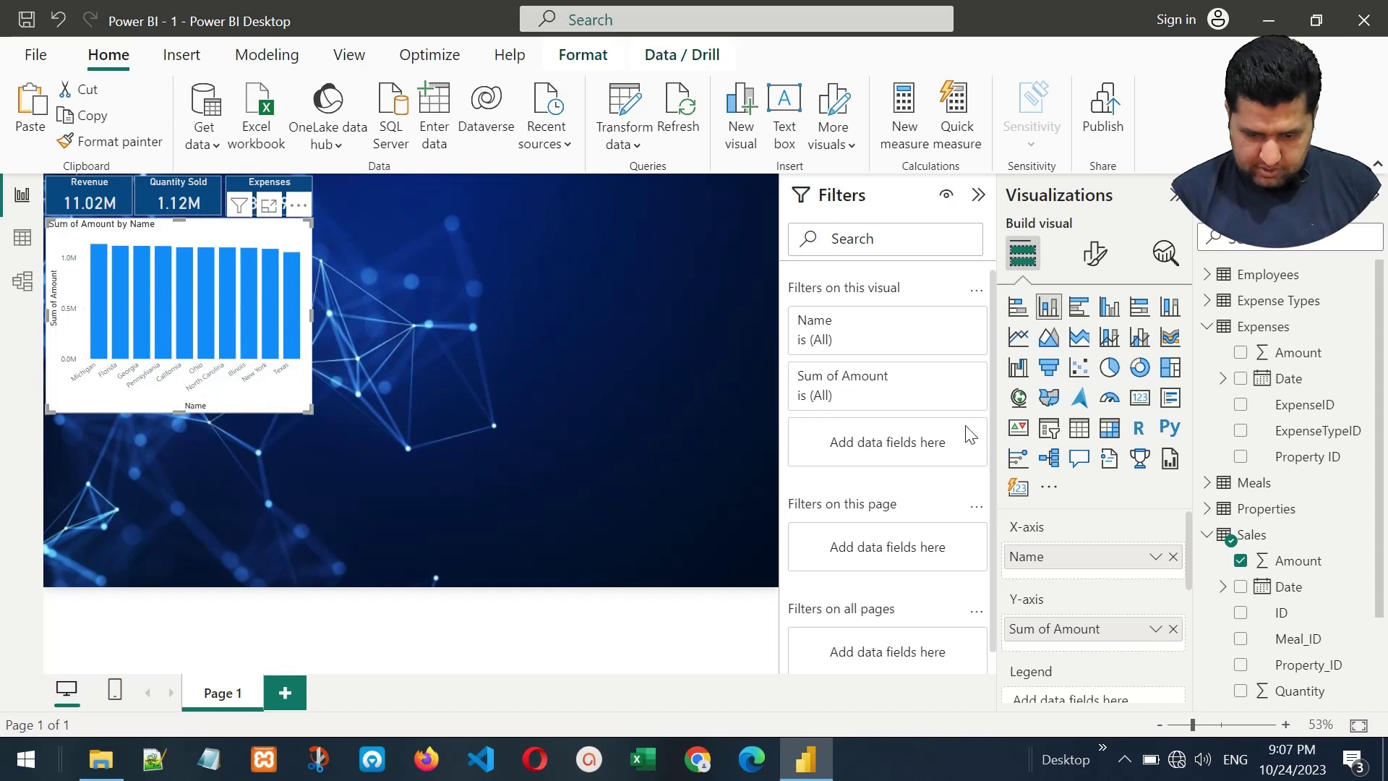
left_click(1208, 536)
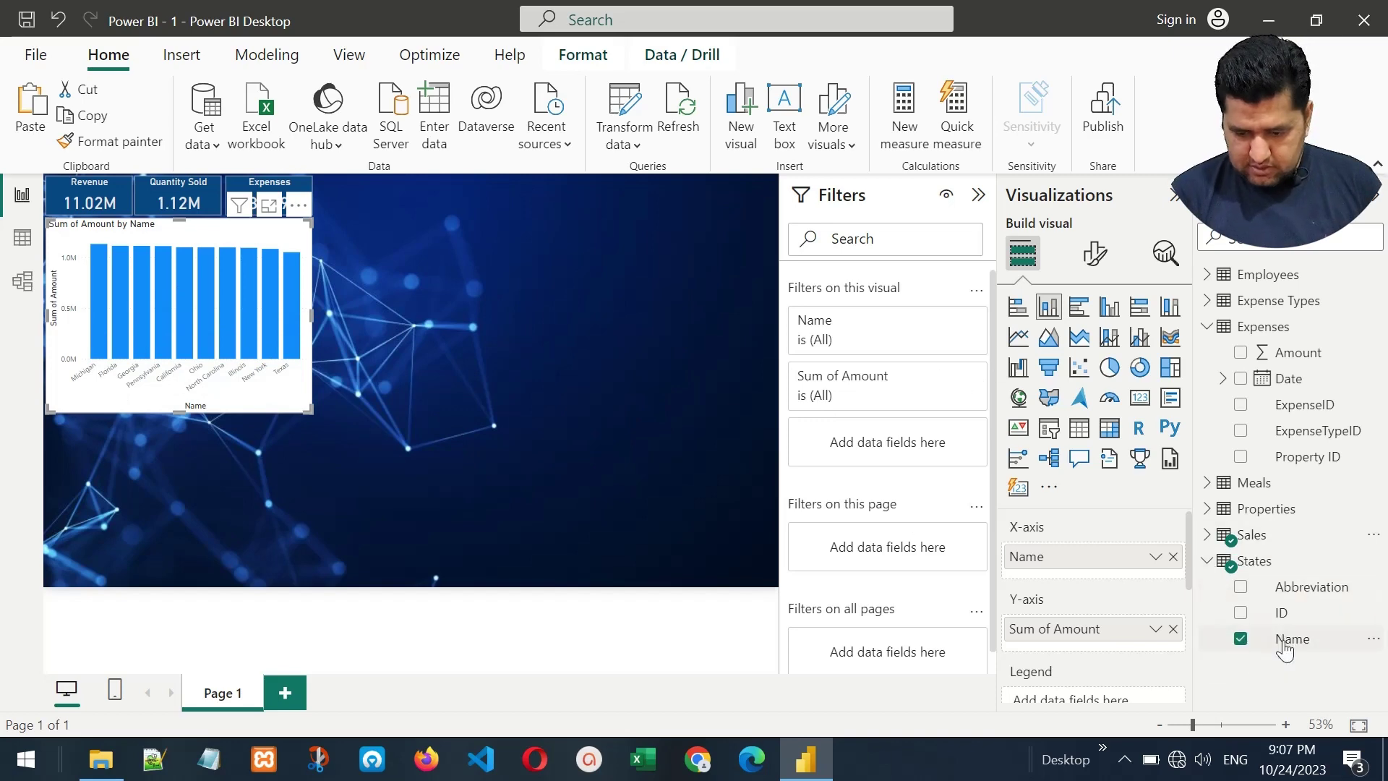
left_click_drag(1286, 644, 885, 452)
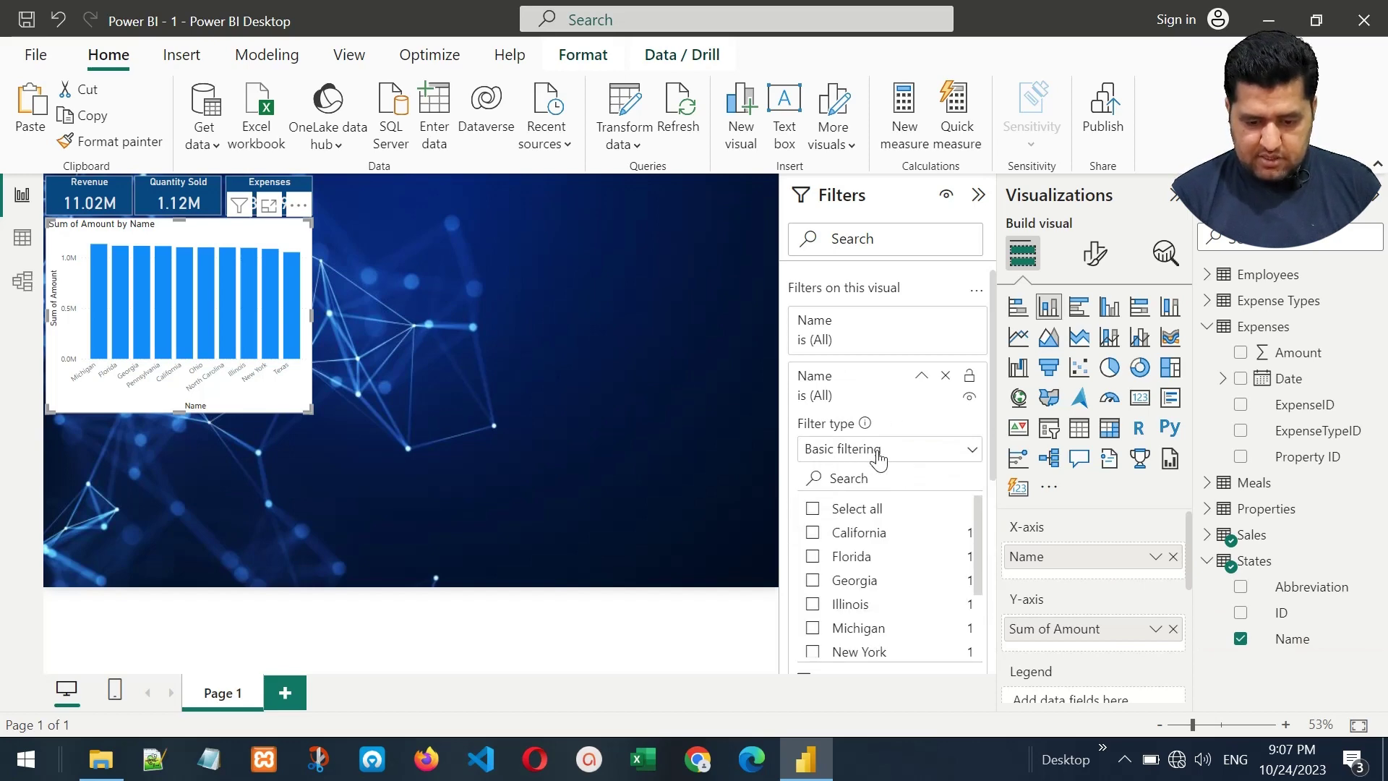
left_click(880, 451)
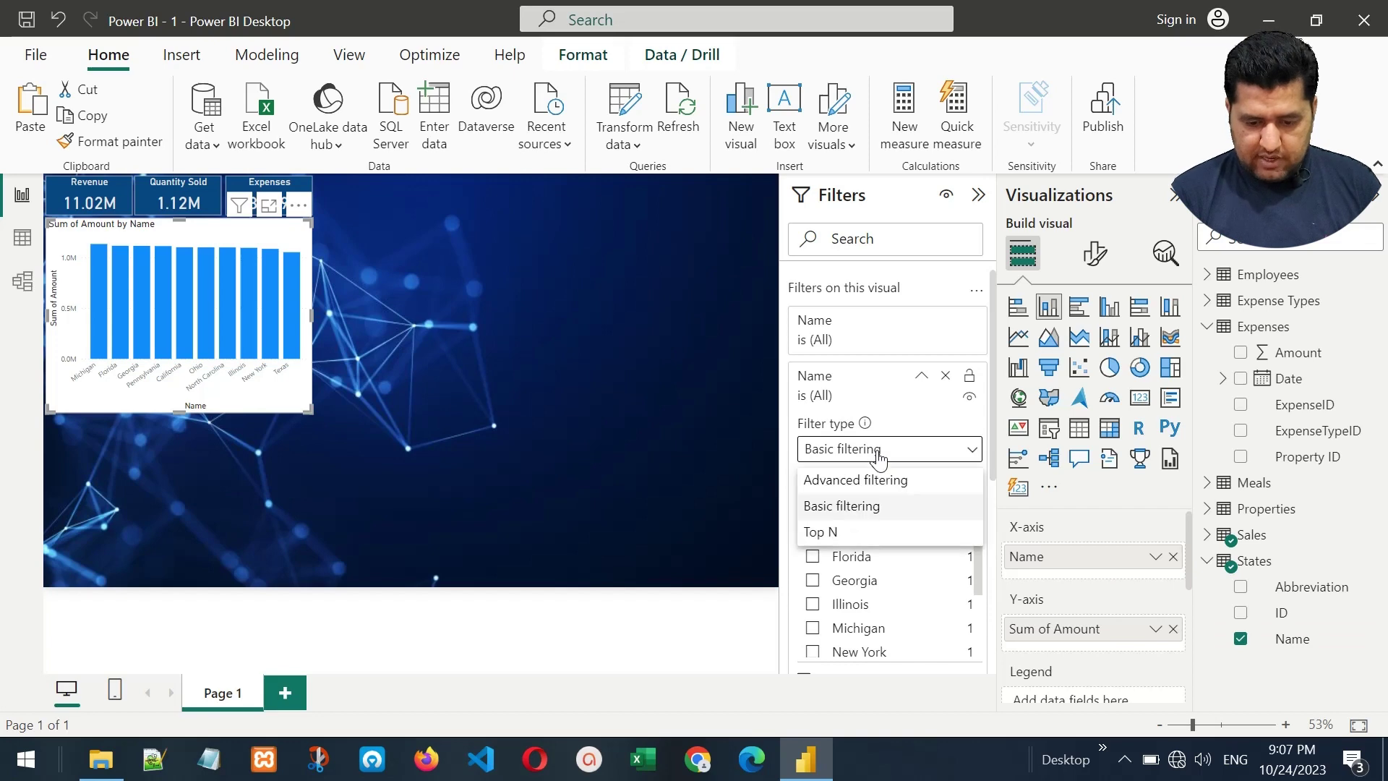
left_click(849, 536)
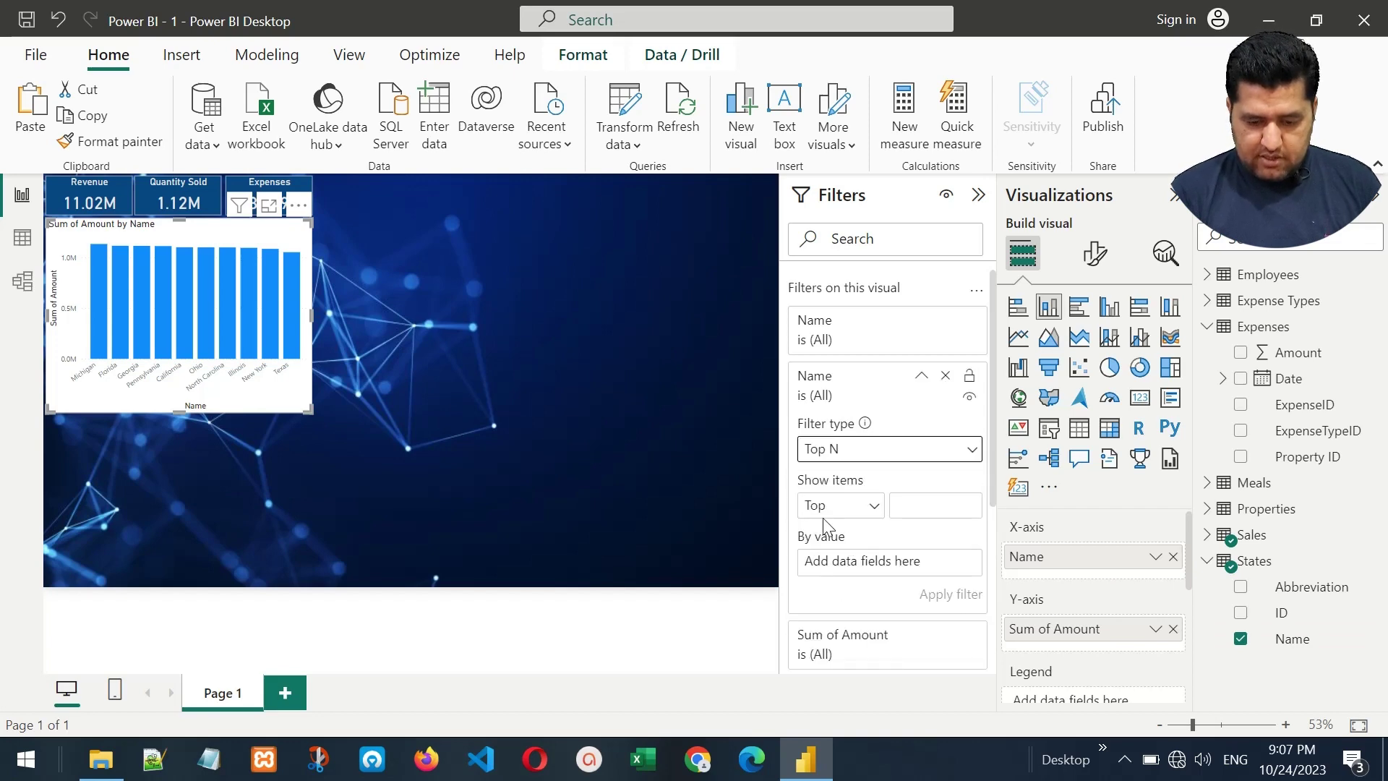
Set the Name filter to show the top 5 items by Amount from the Sales table and apply it.
left_click(919, 507)
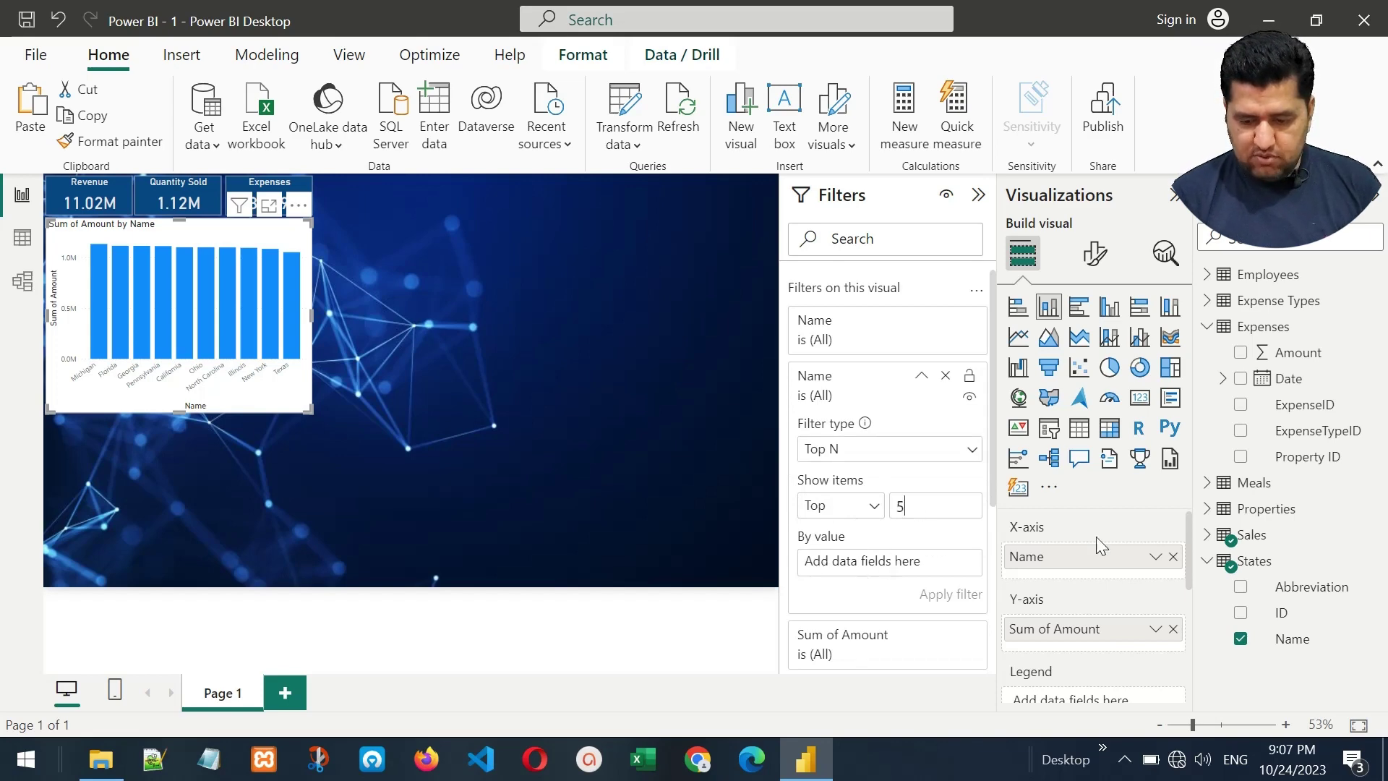
left_click(1206, 535)
left_click(1293, 563)
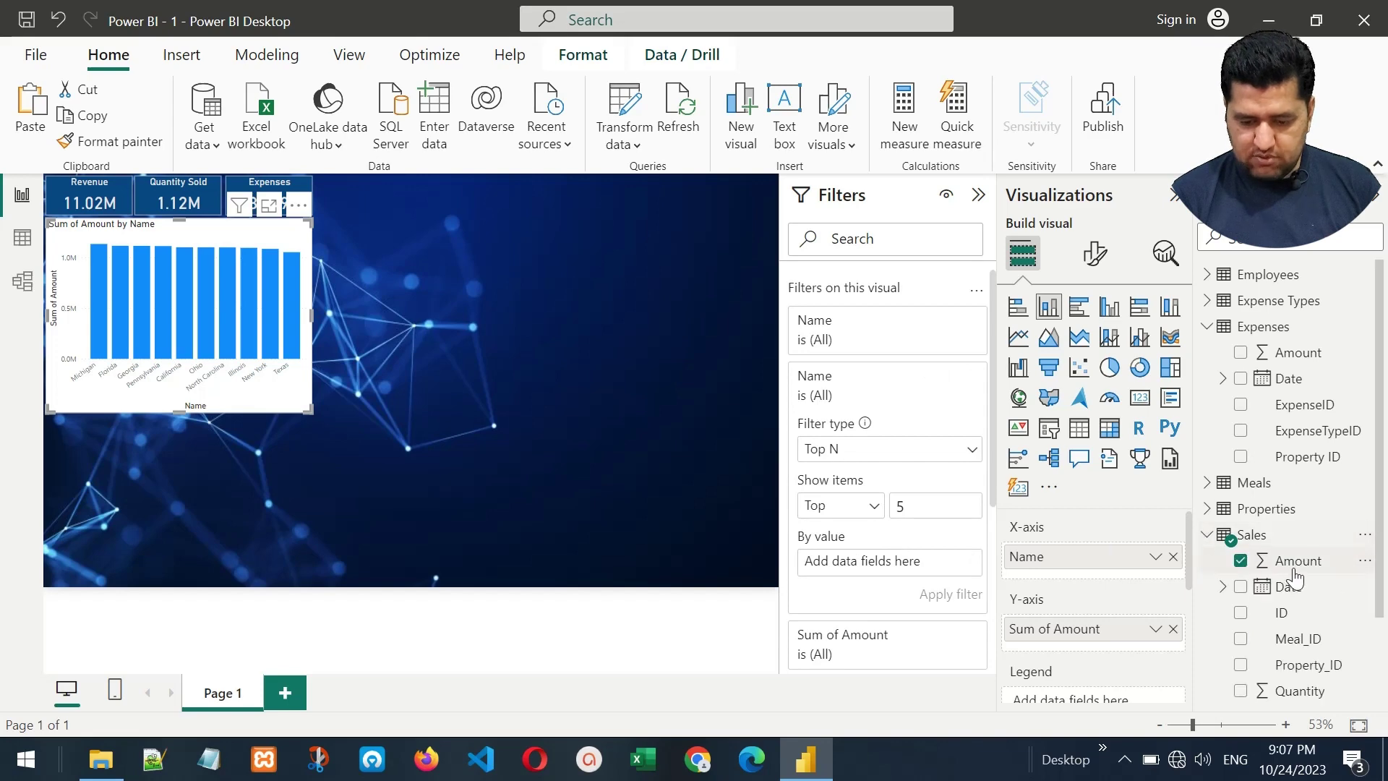
left_click_drag(1294, 571, 903, 575)
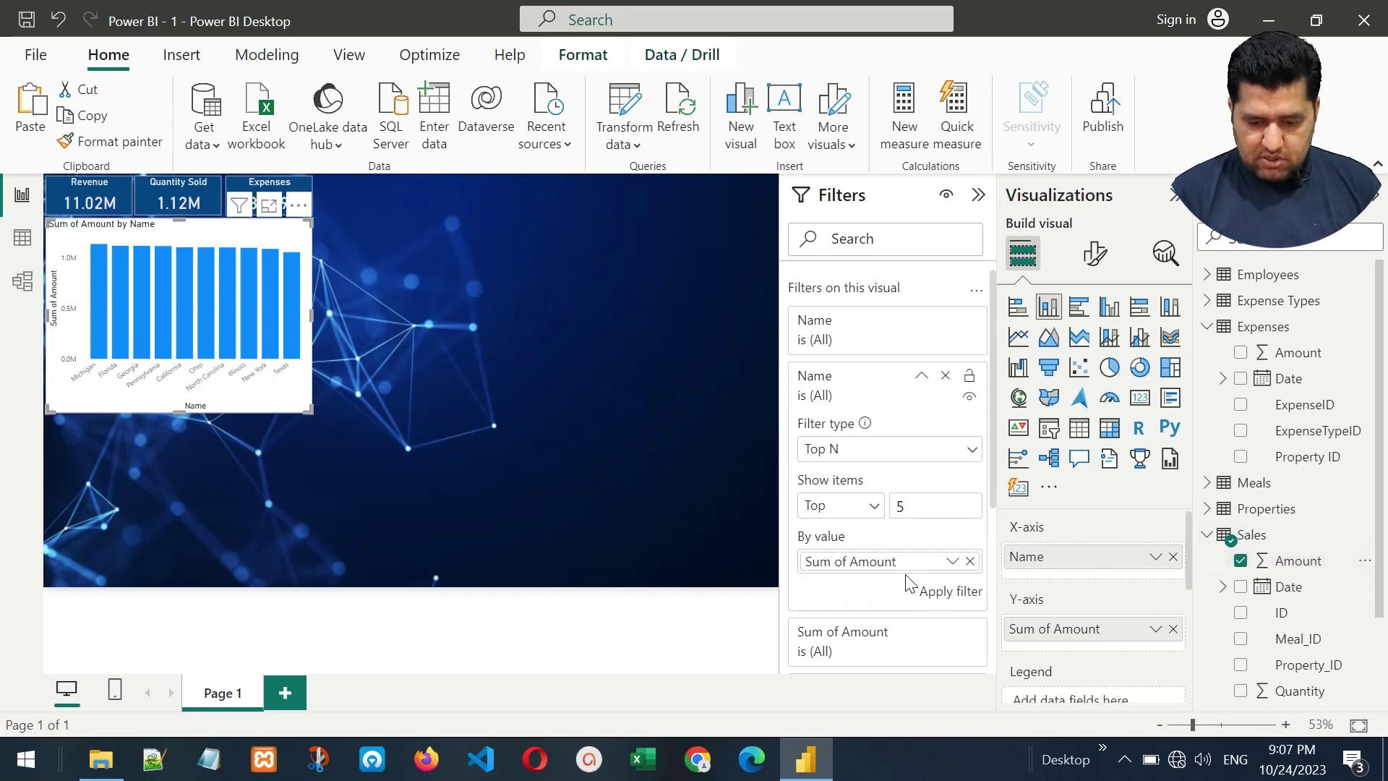
left_click(961, 595)
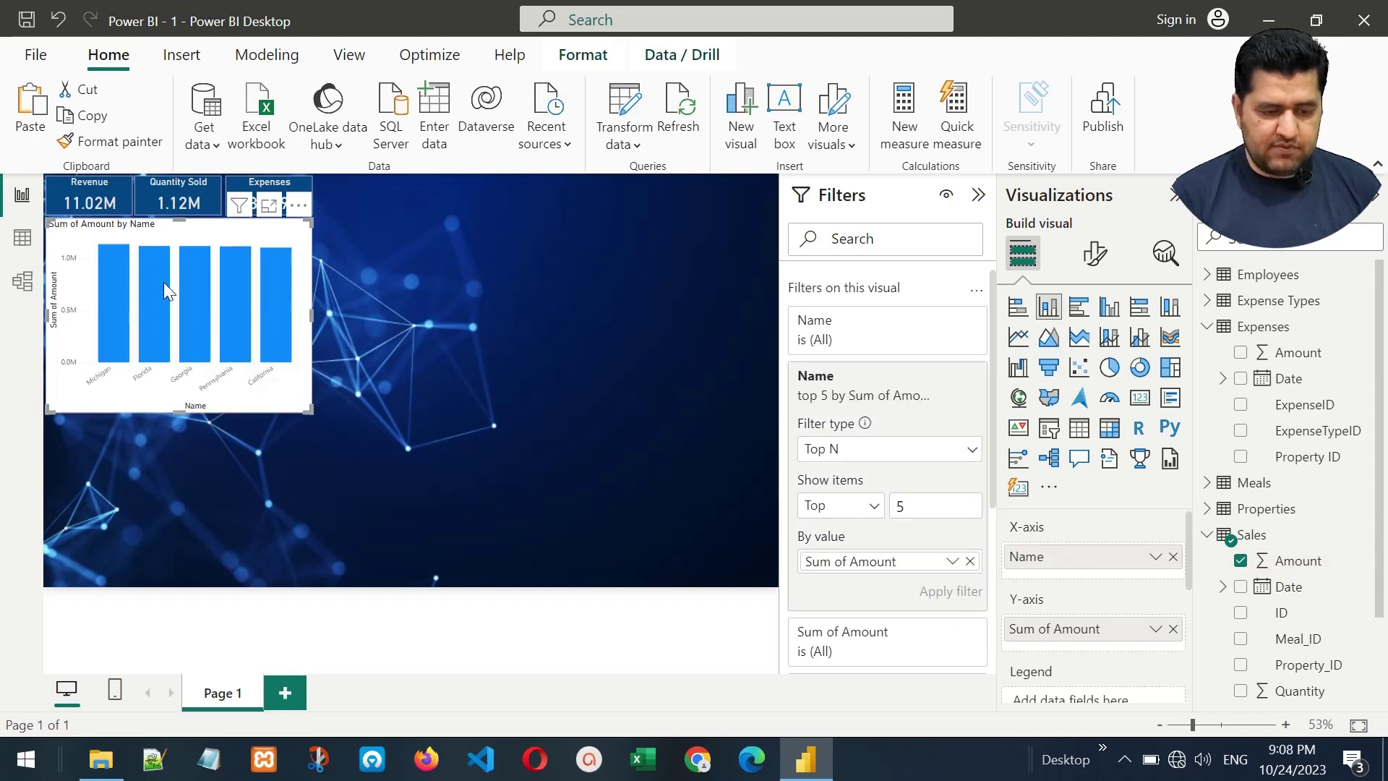
mouse_move(165, 283)
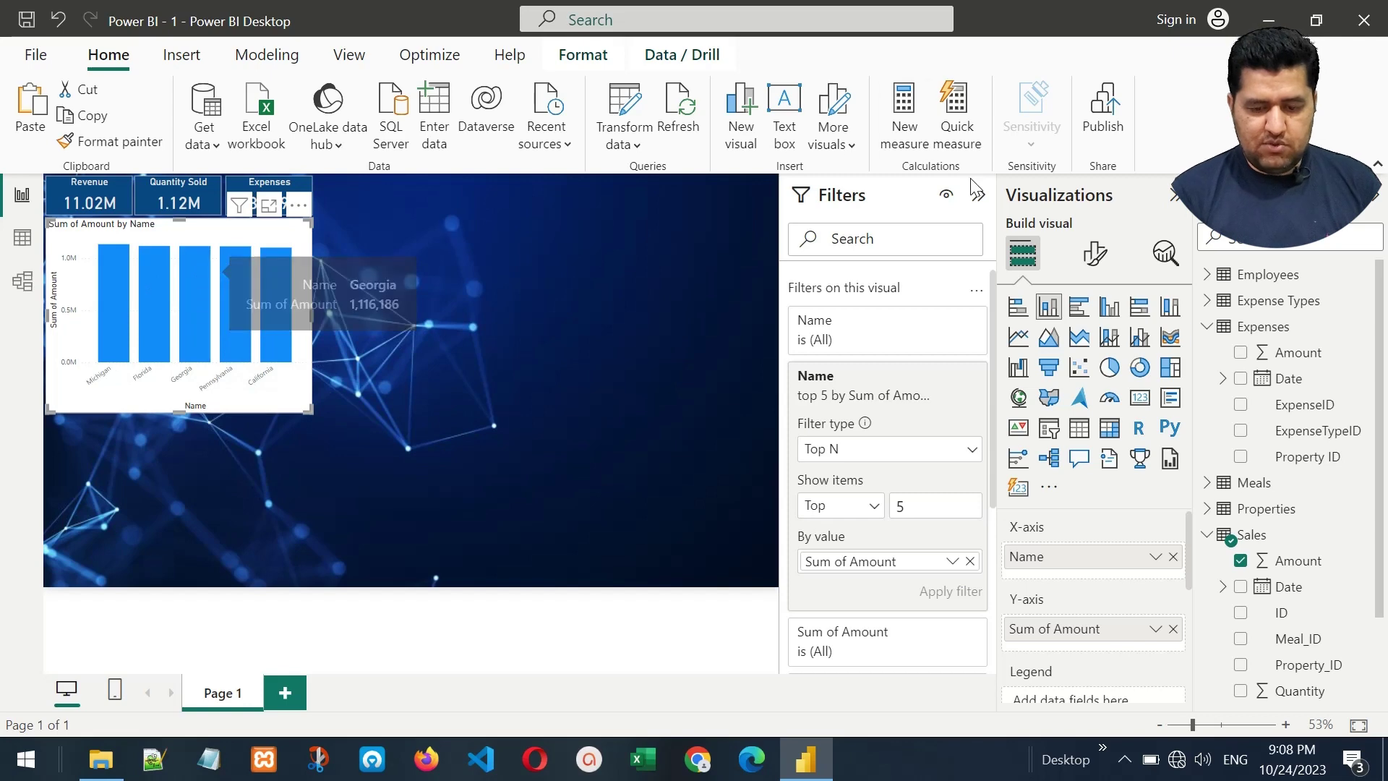
left_click(979, 195)
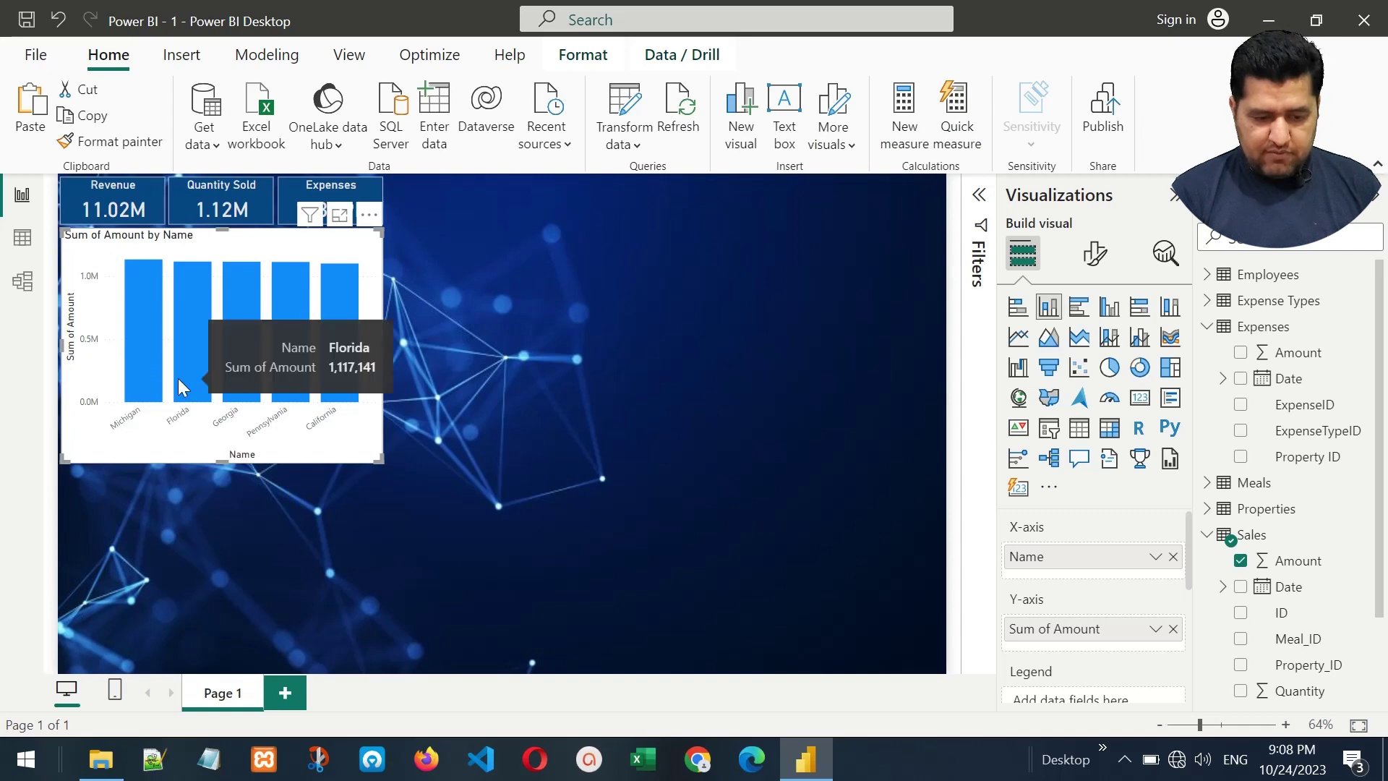
Turn off the X-axis and Y-axis titles of the column chart.
left_click(1096, 255)
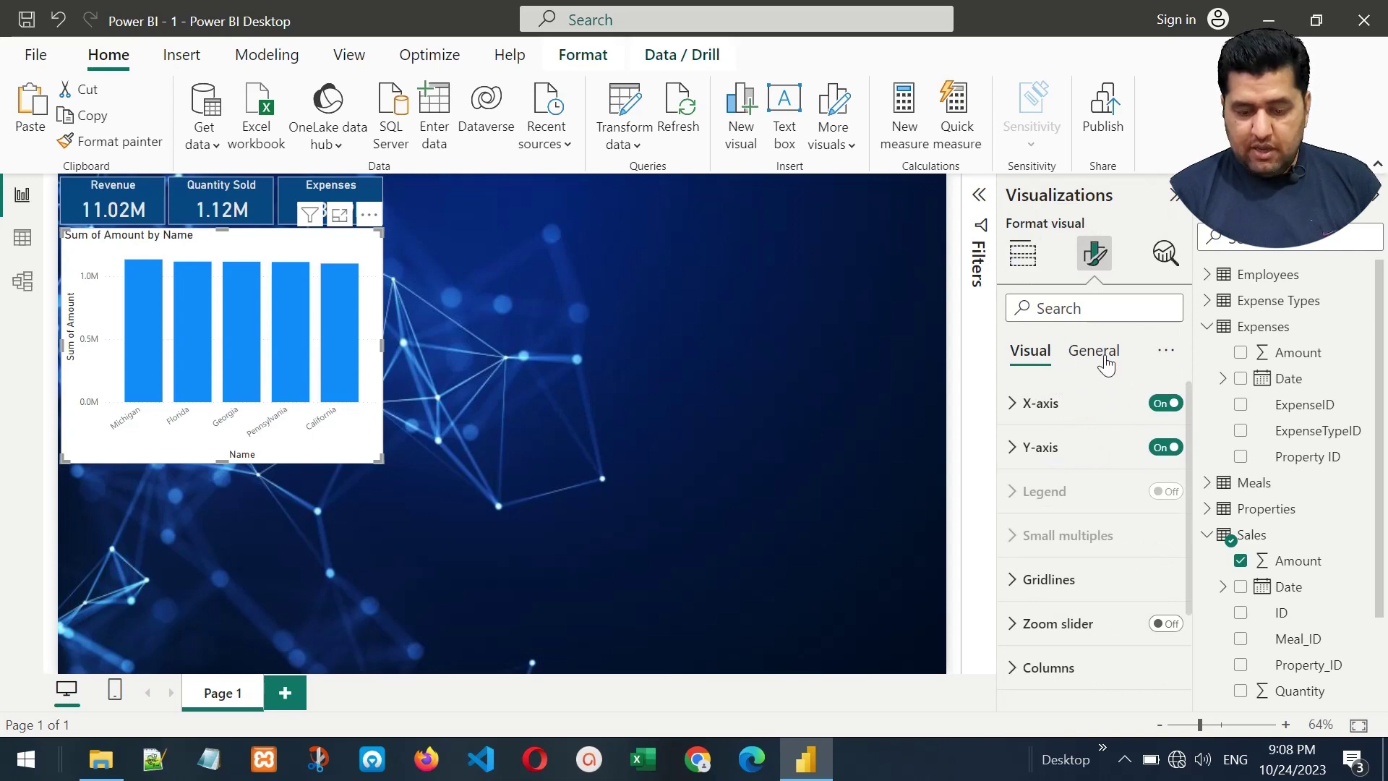
left_click(1008, 408)
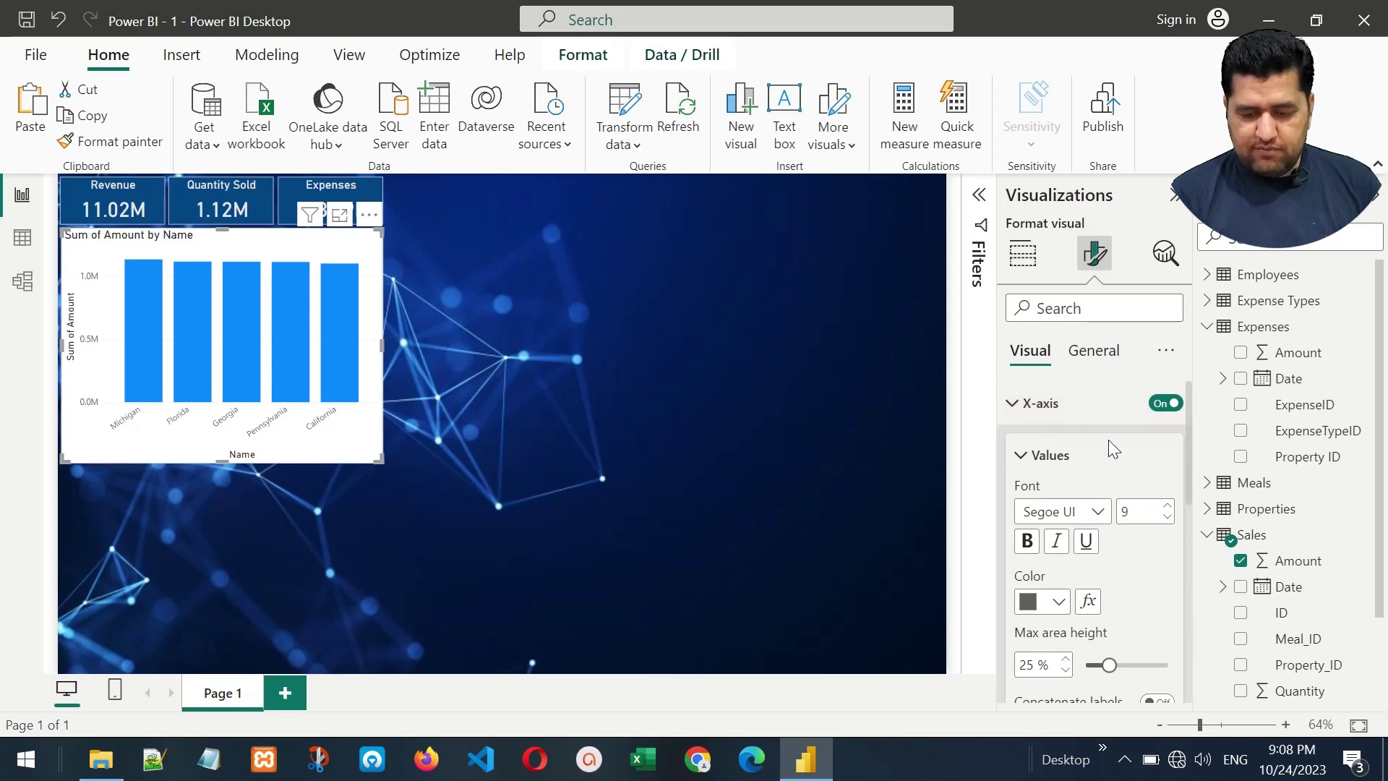
scroll(1187, 471, "down", 3)
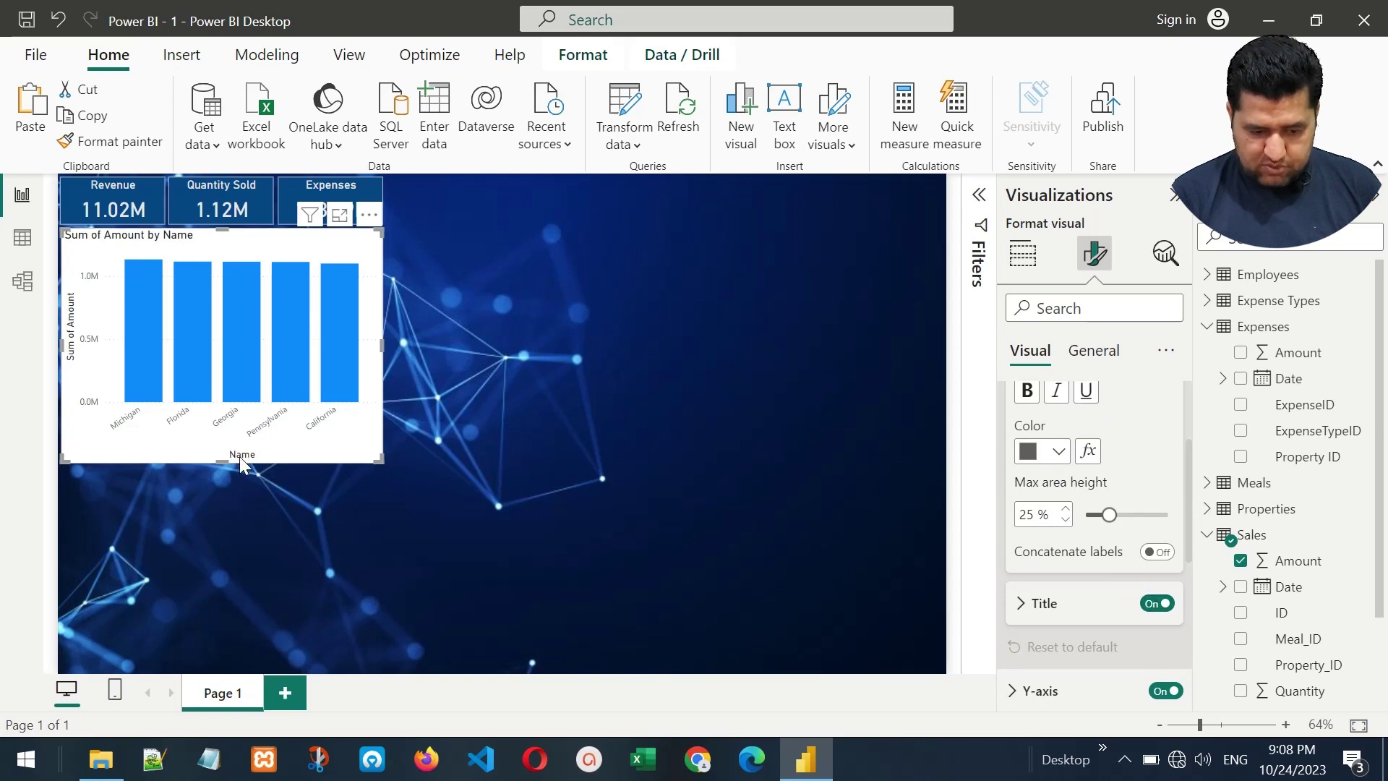
left_click(1157, 605)
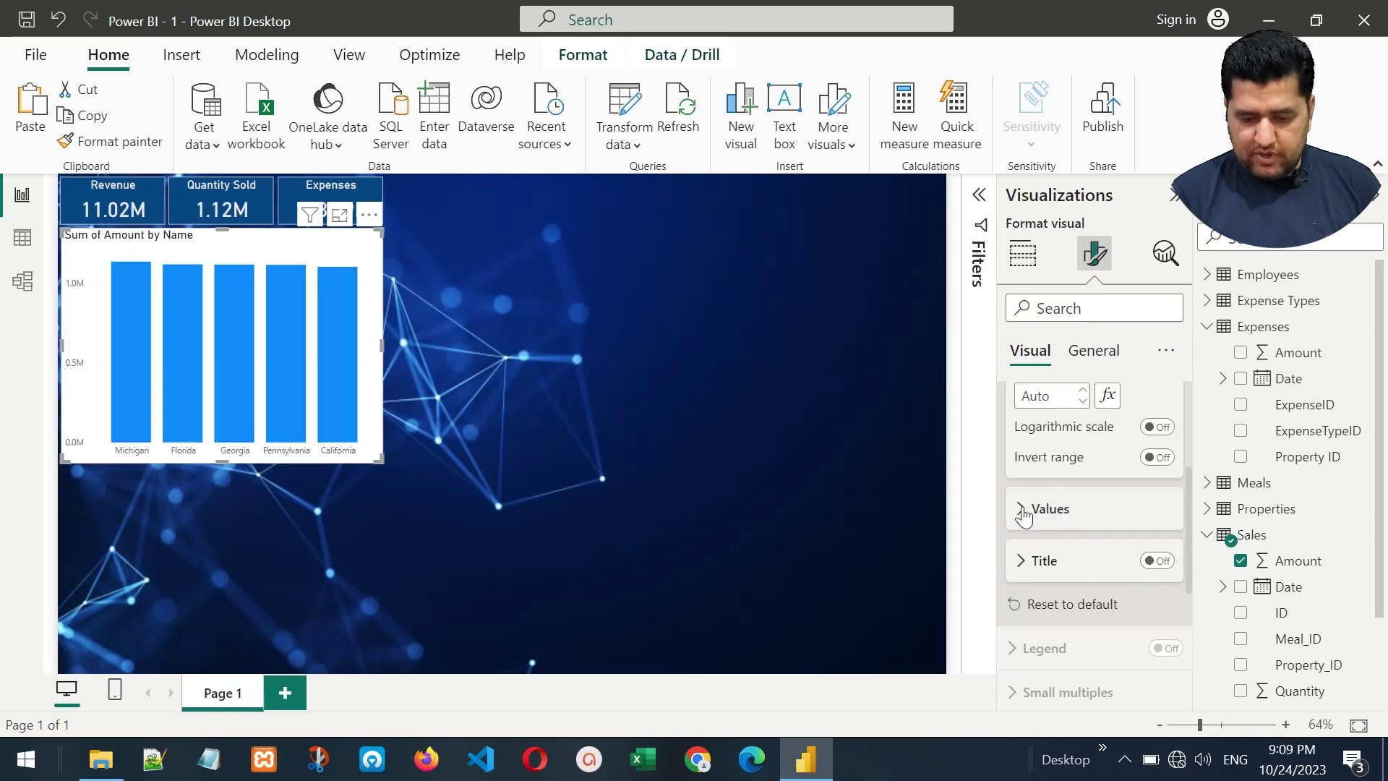
Set the color of the chart's Y-axis values to light gray.
left_click(1022, 509)
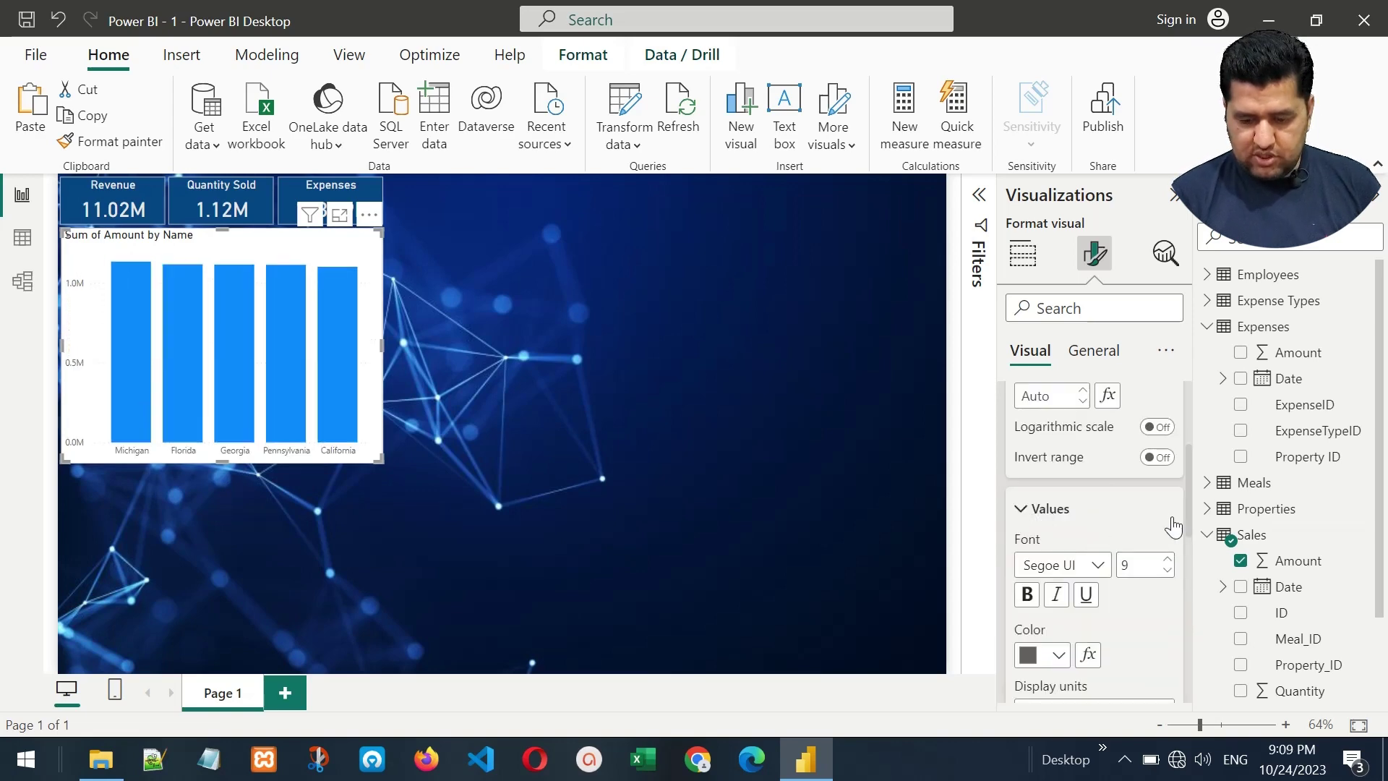
scroll(1192, 504, "down", 2)
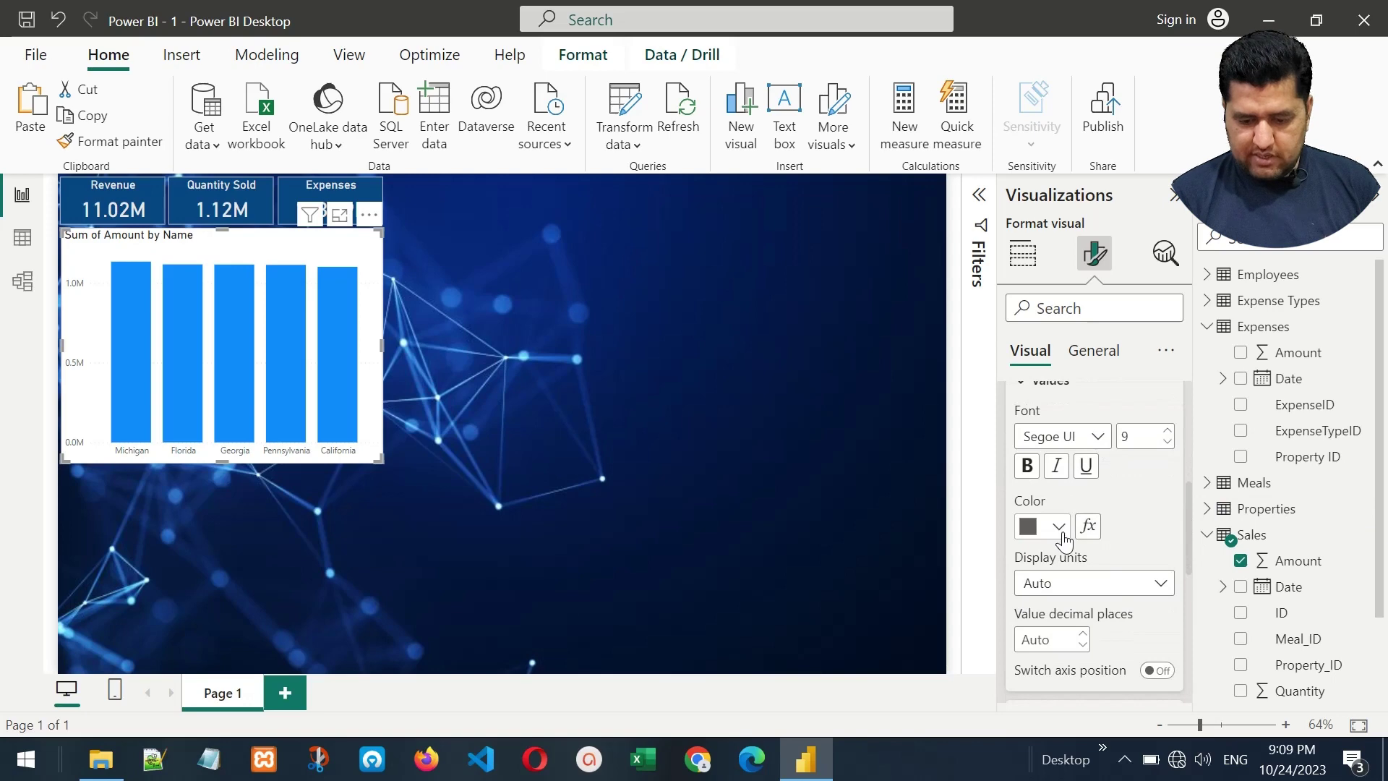
left_click(1058, 526)
left_click(1046, 232)
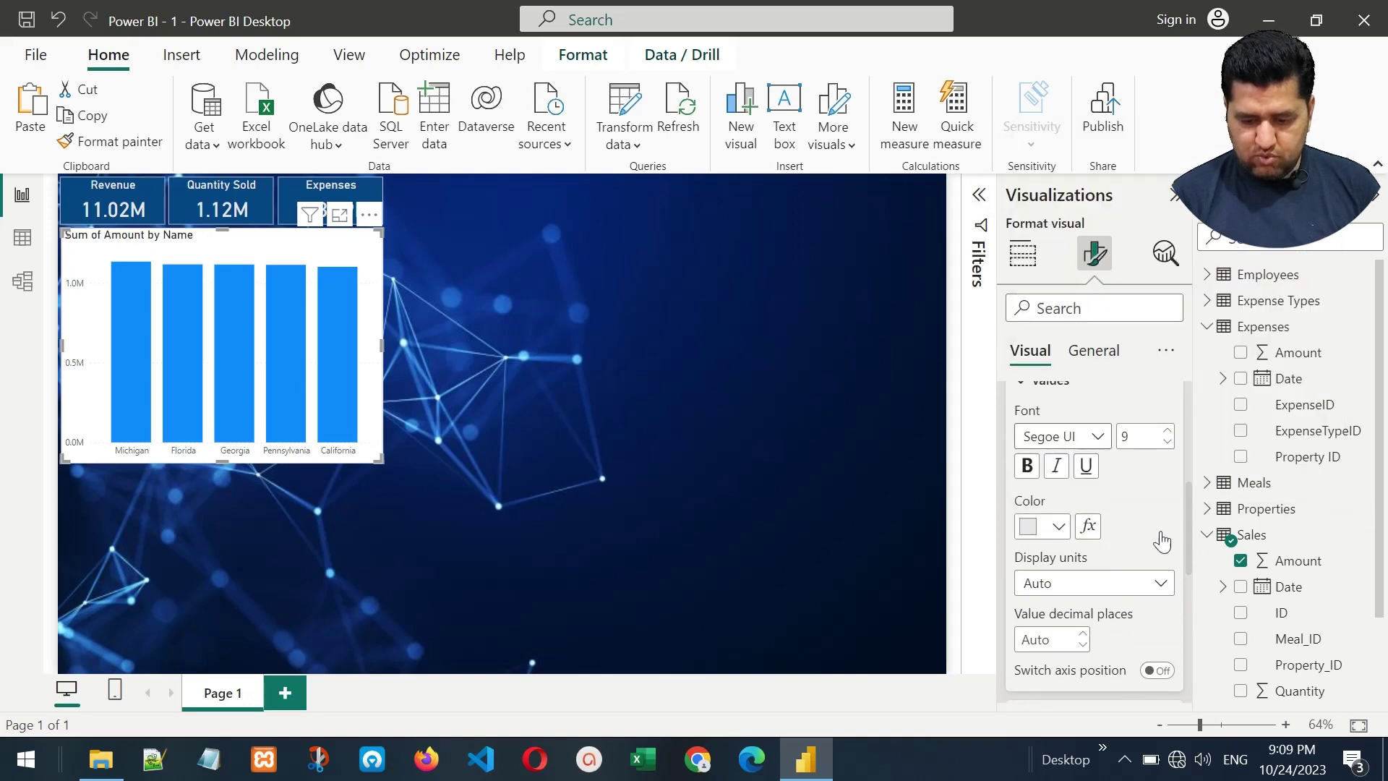
Set the color of the chart's X-axis values to the same light gray as the Y-axis values.
left_click_drag(1186, 492, 1188, 426)
scroll(1016, 587, "up", 2)
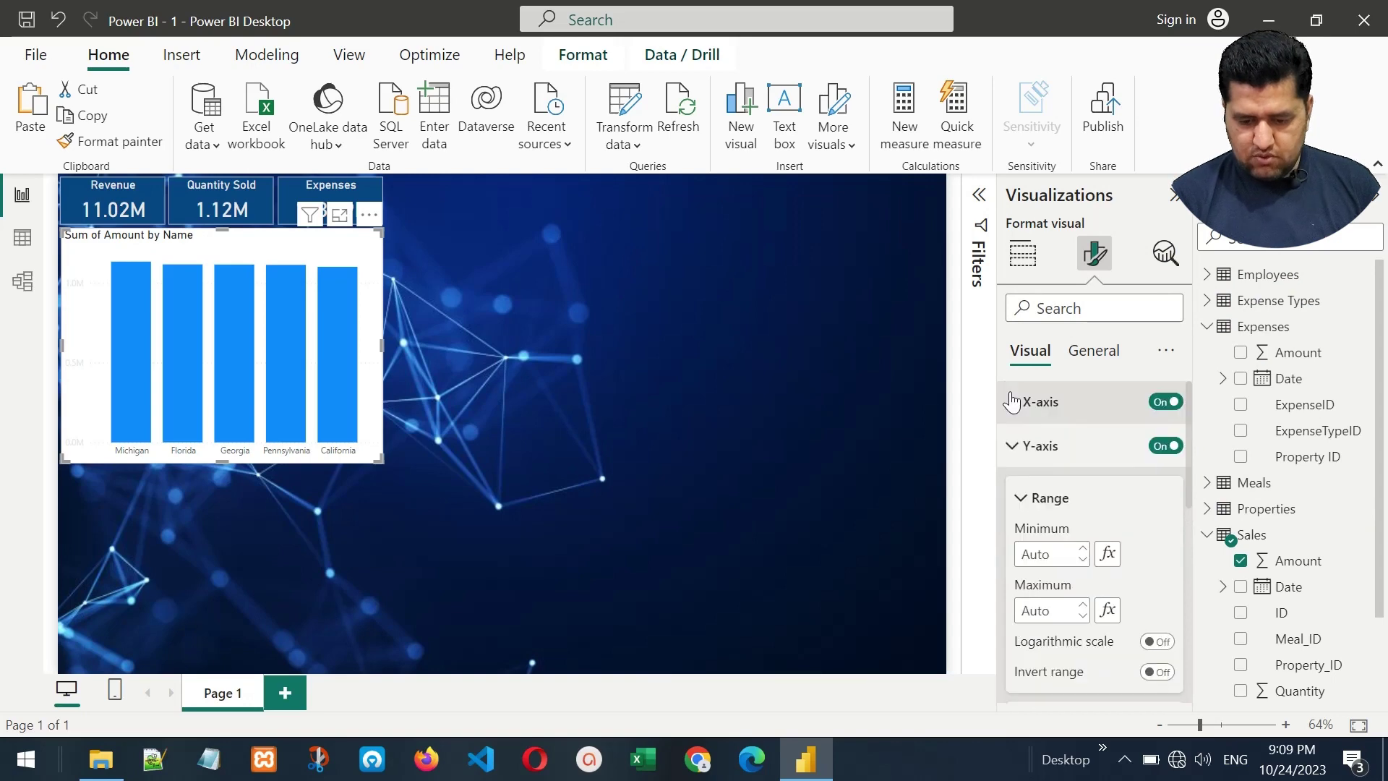
left_click(1011, 401)
scroll(1092, 506, "down", 2)
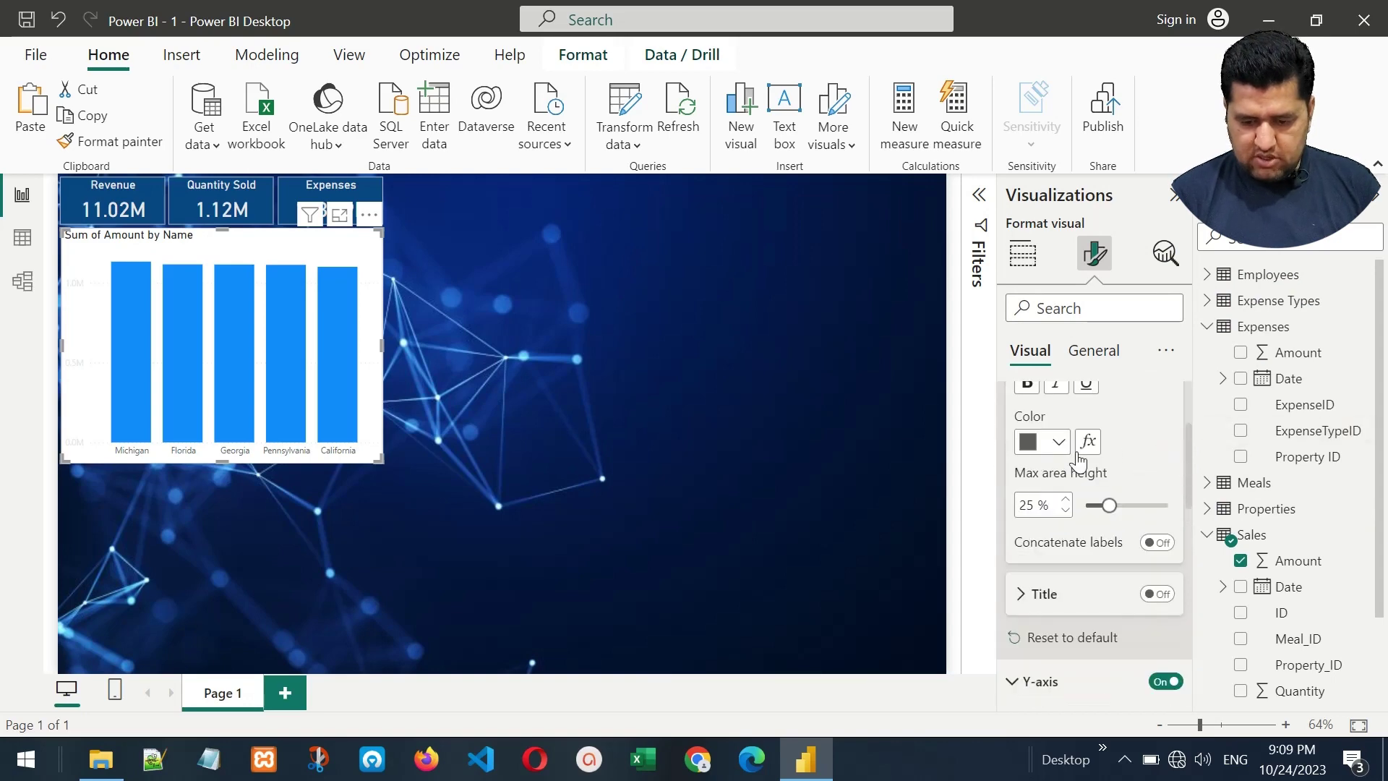
left_click(1041, 442)
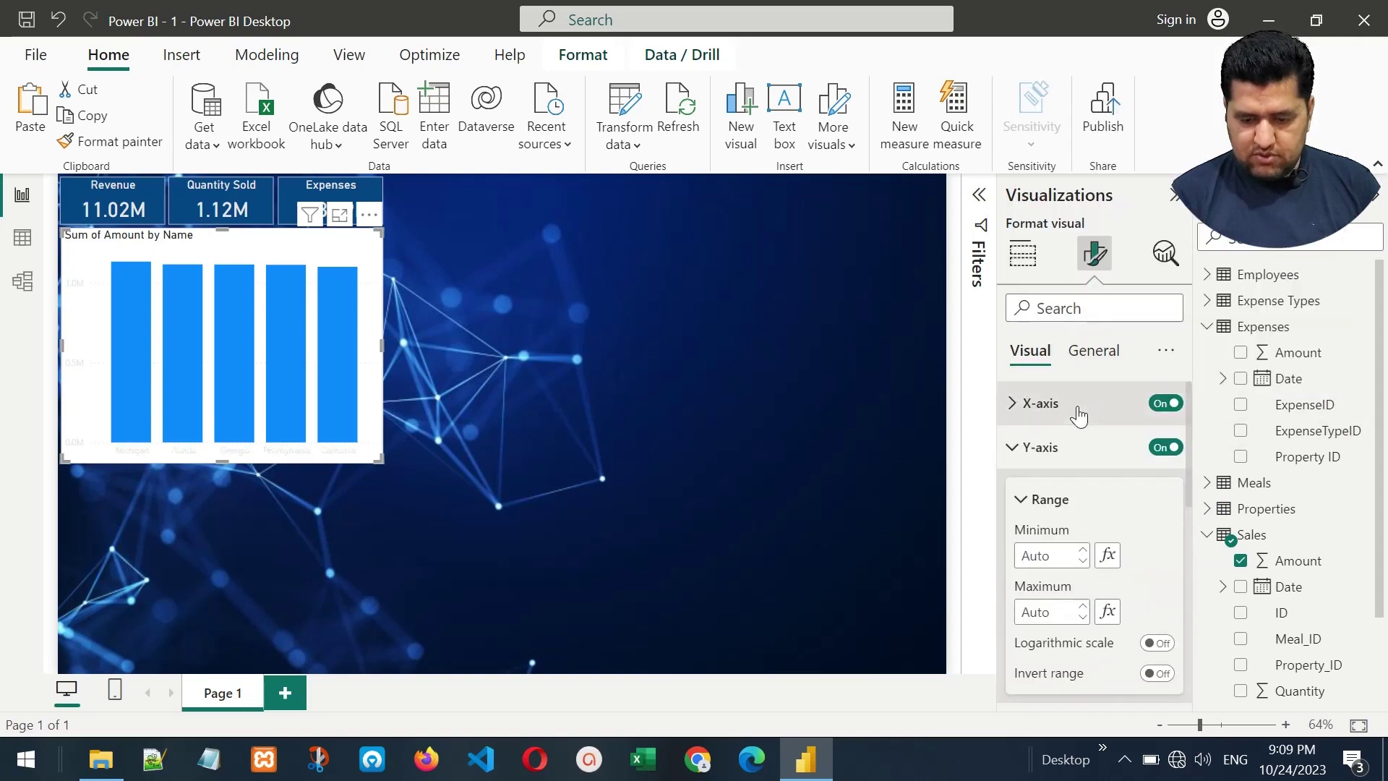
left_click(1011, 447)
Change the column chart's title text to "Sales by States".
left_click(1105, 357)
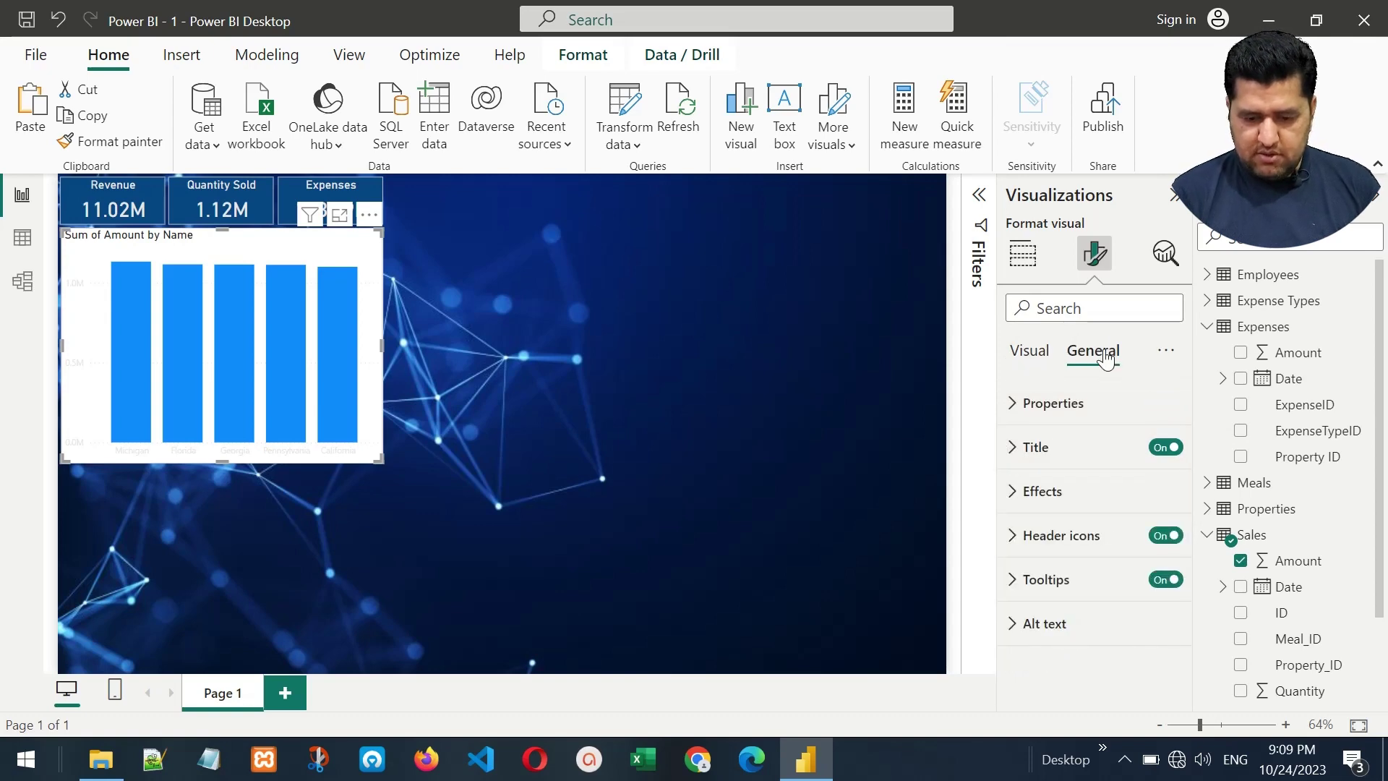
left_click(1011, 449)
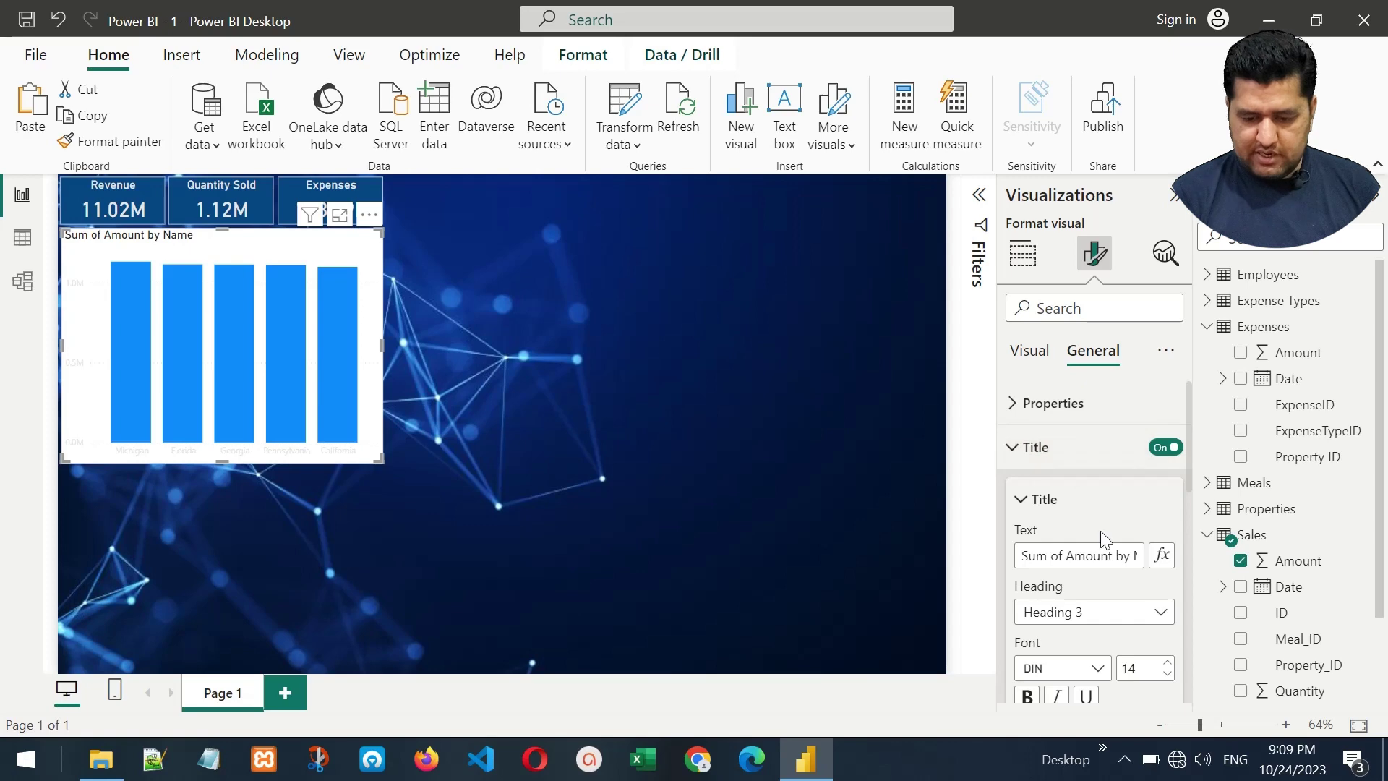
left_click(1101, 557)
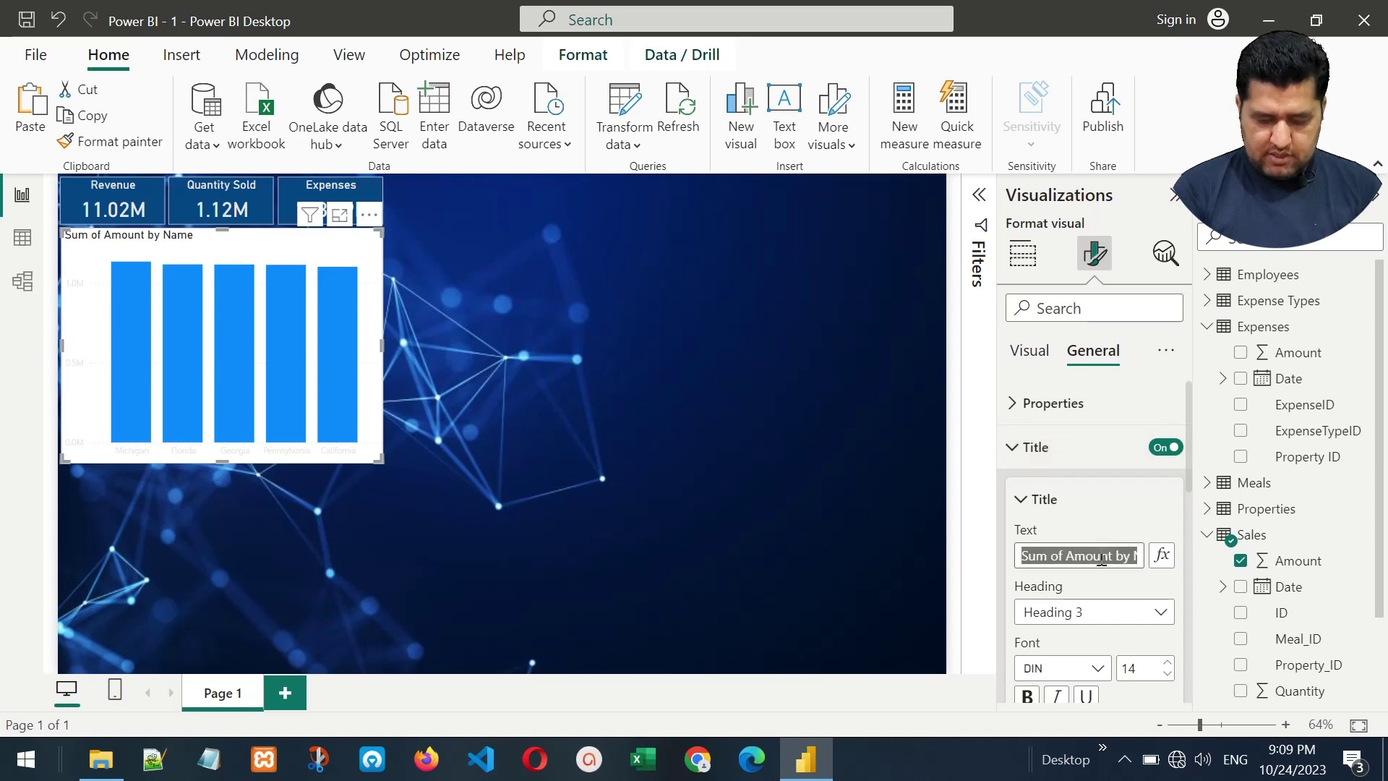
type("Sales")
key("Return")
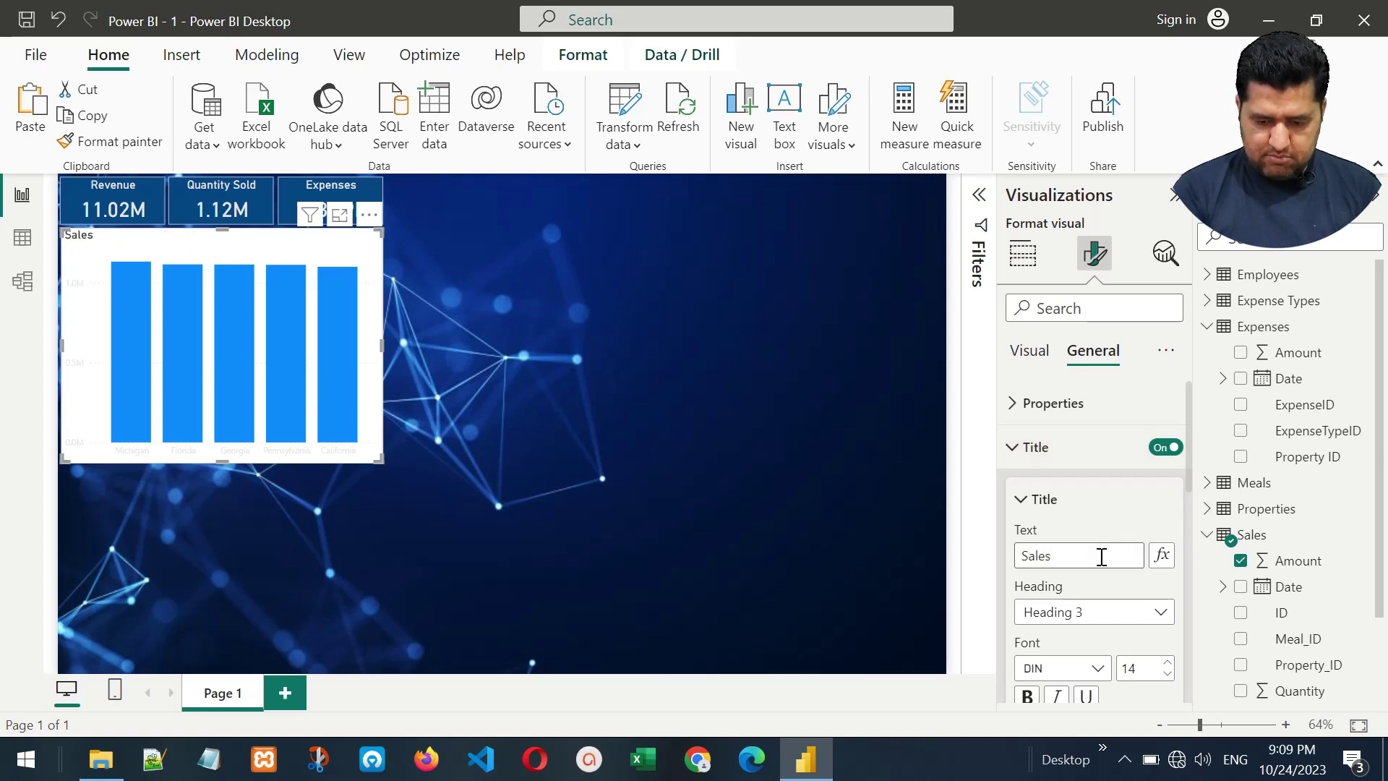
type("les by States")
Set the column chart title's text color to light gray and center it horizontally.
scroll(1061, 551, "down", 3)
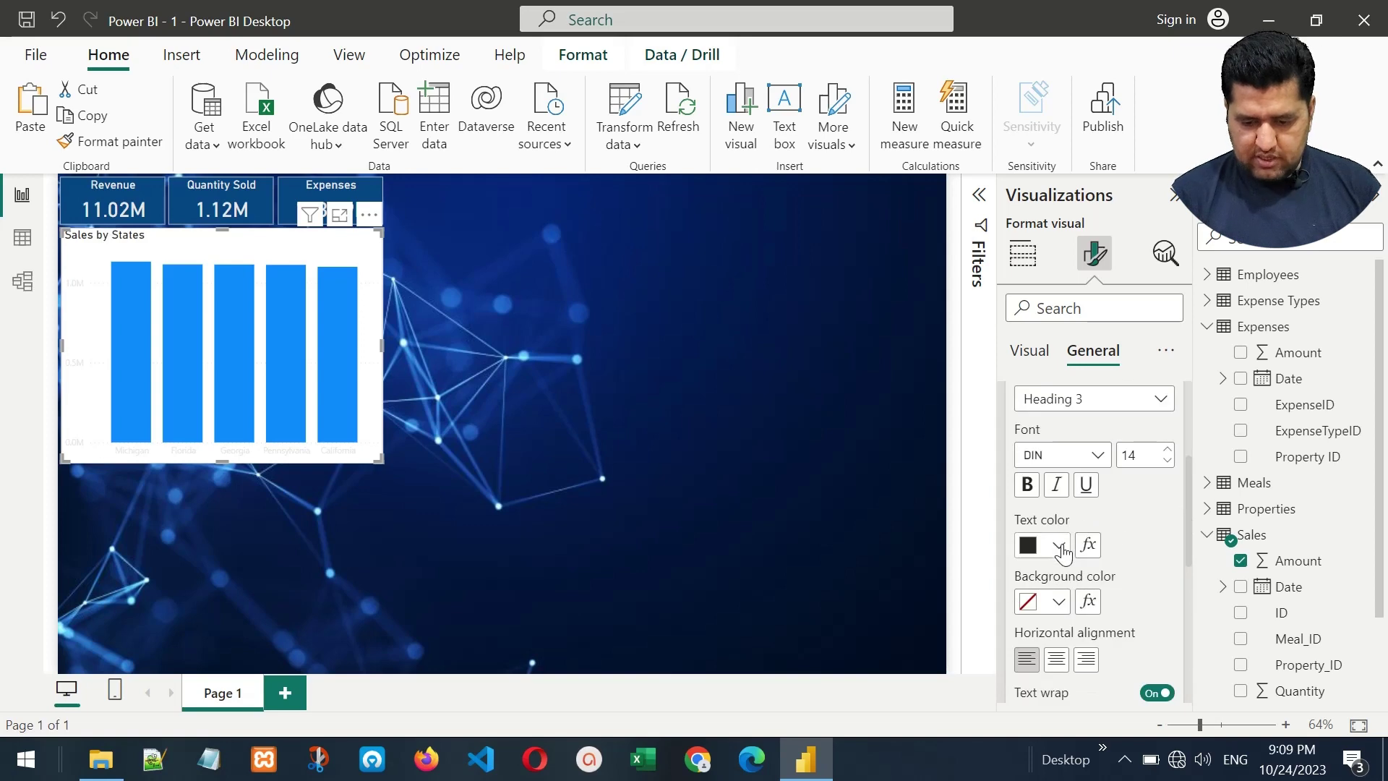
left_click(1059, 545)
left_click(1046, 246)
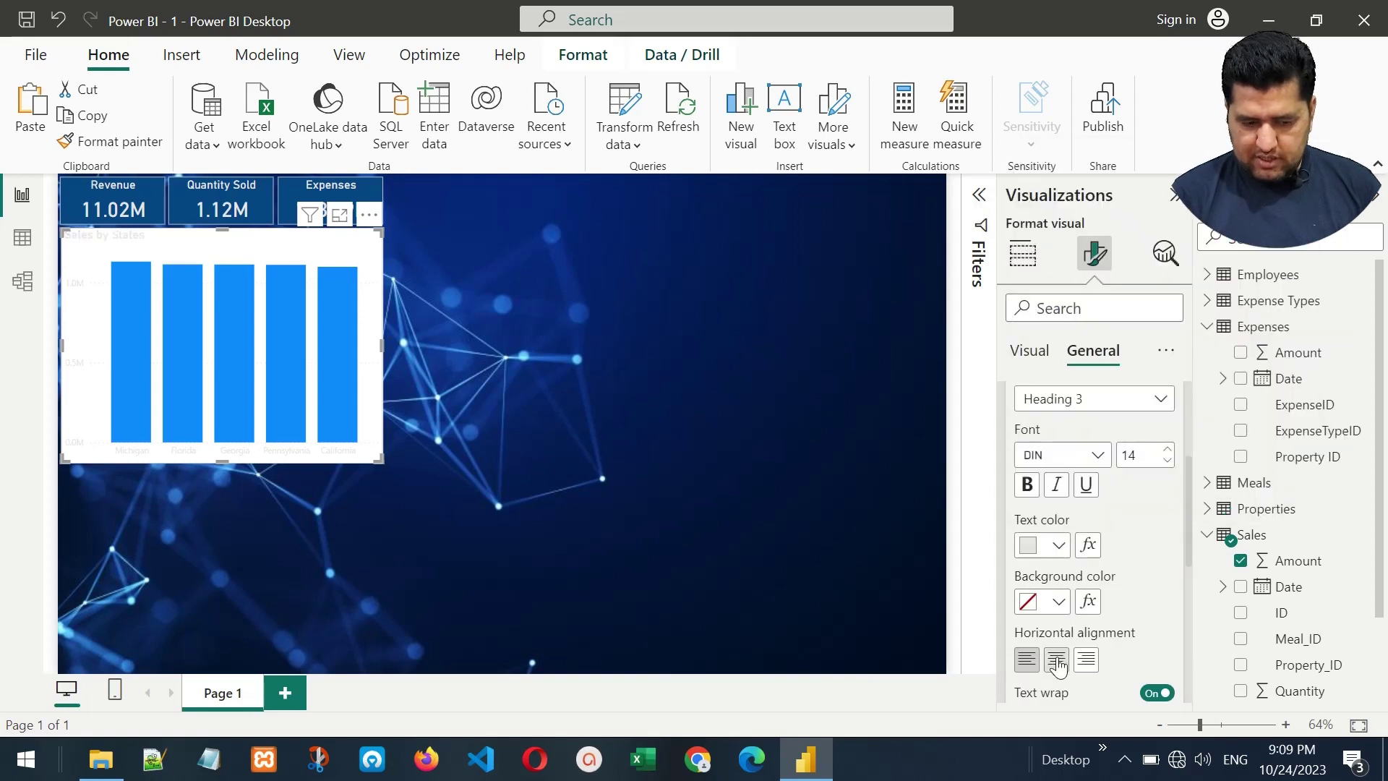
left_click(1057, 661)
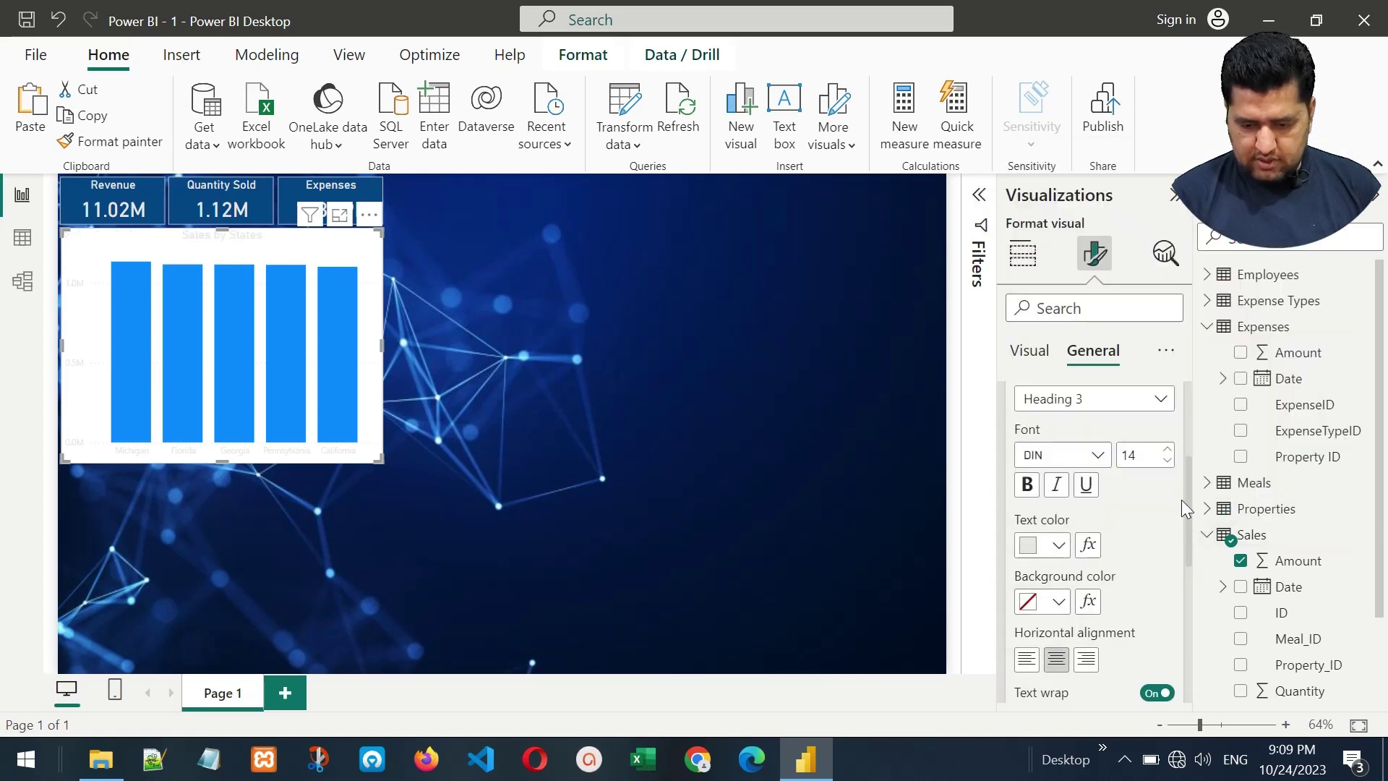
Set the column chart's background color to dark blue #094780 and widen the chart beyond the Expenses card.
scroll(1189, 559, "down", 8)
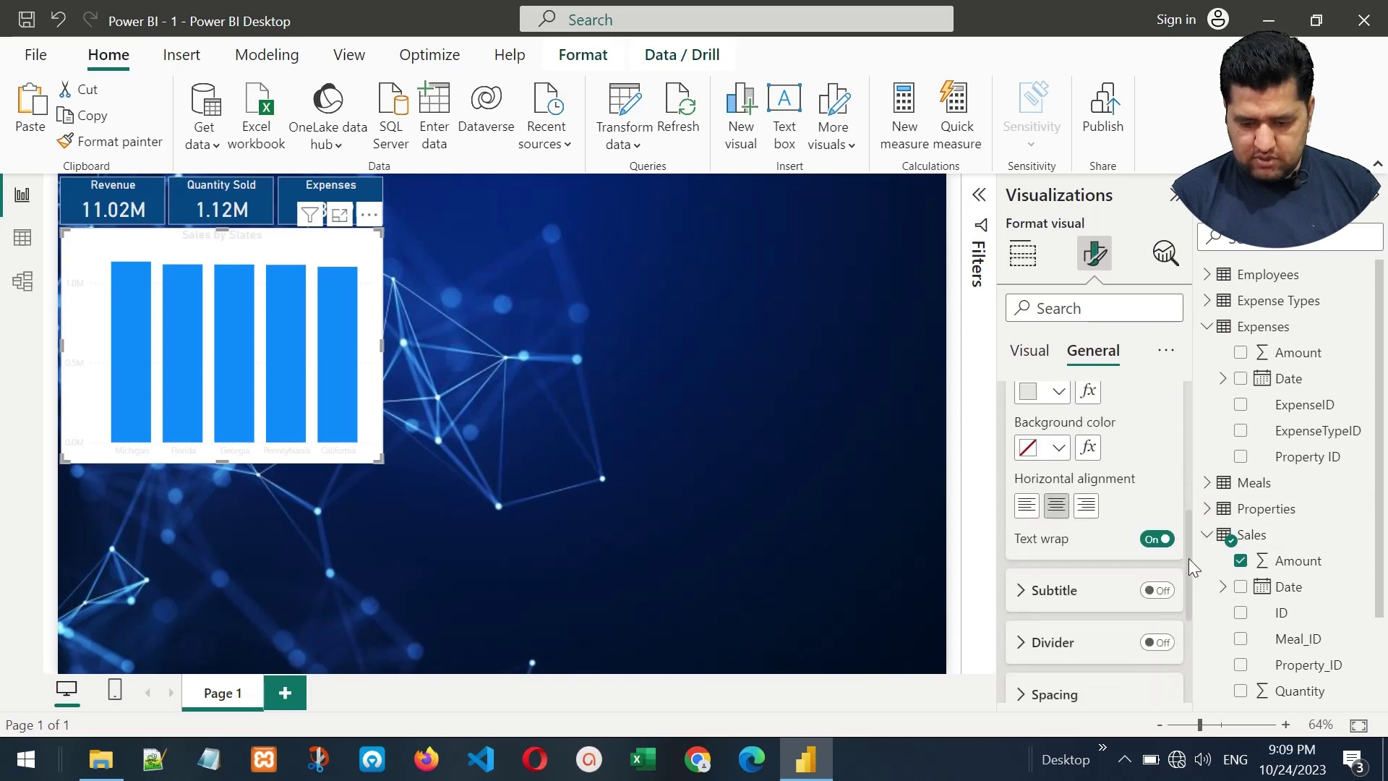
left_click_drag(1183, 604, 1177, 663)
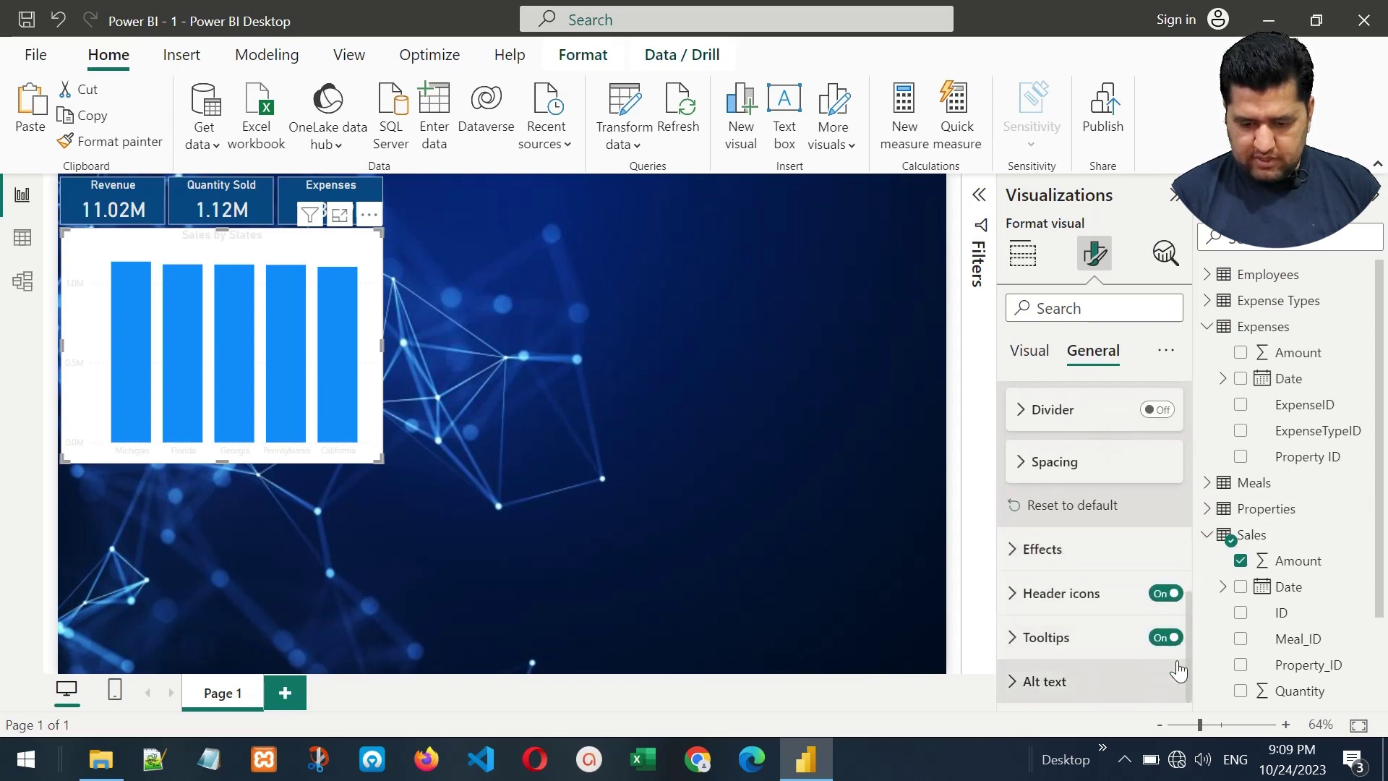
left_click(1016, 556)
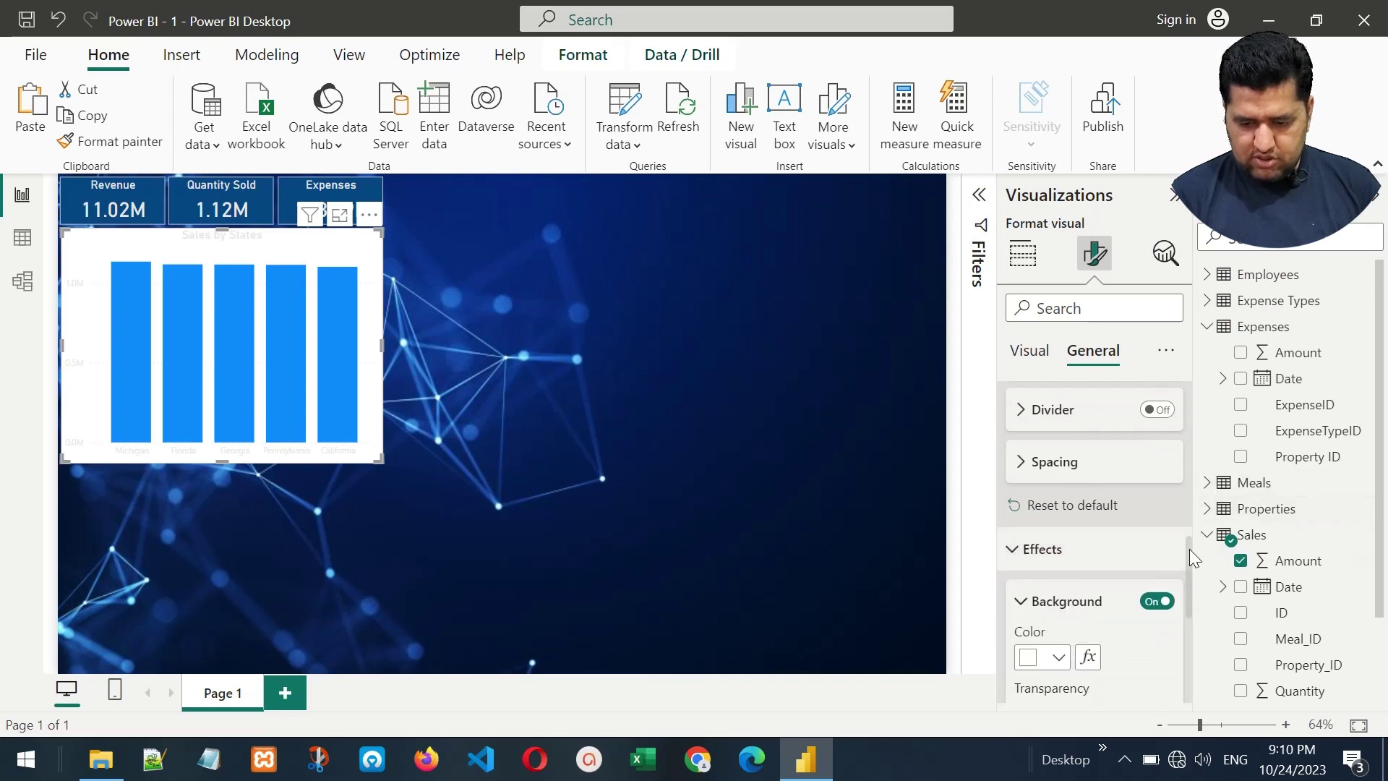
left_click_drag(1190, 550, 1193, 602)
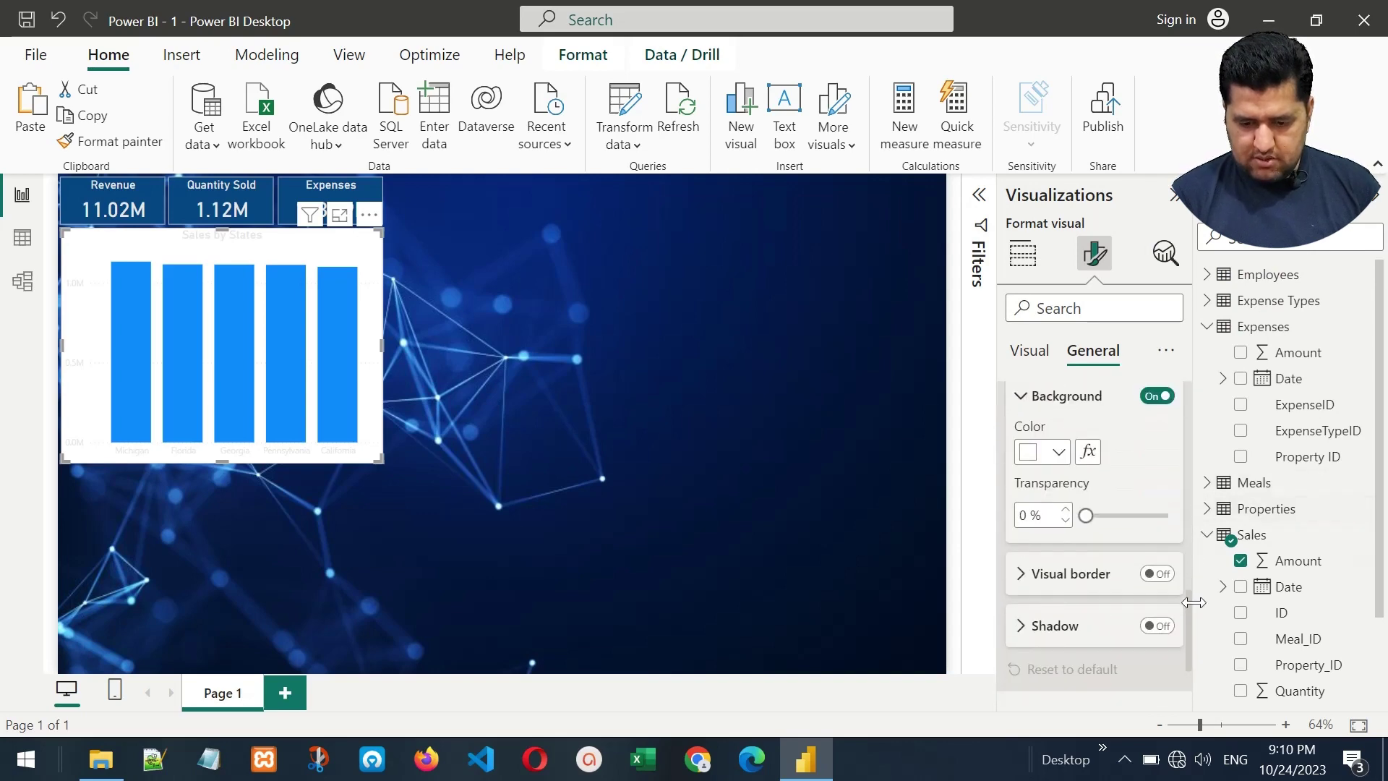
left_click(1058, 452)
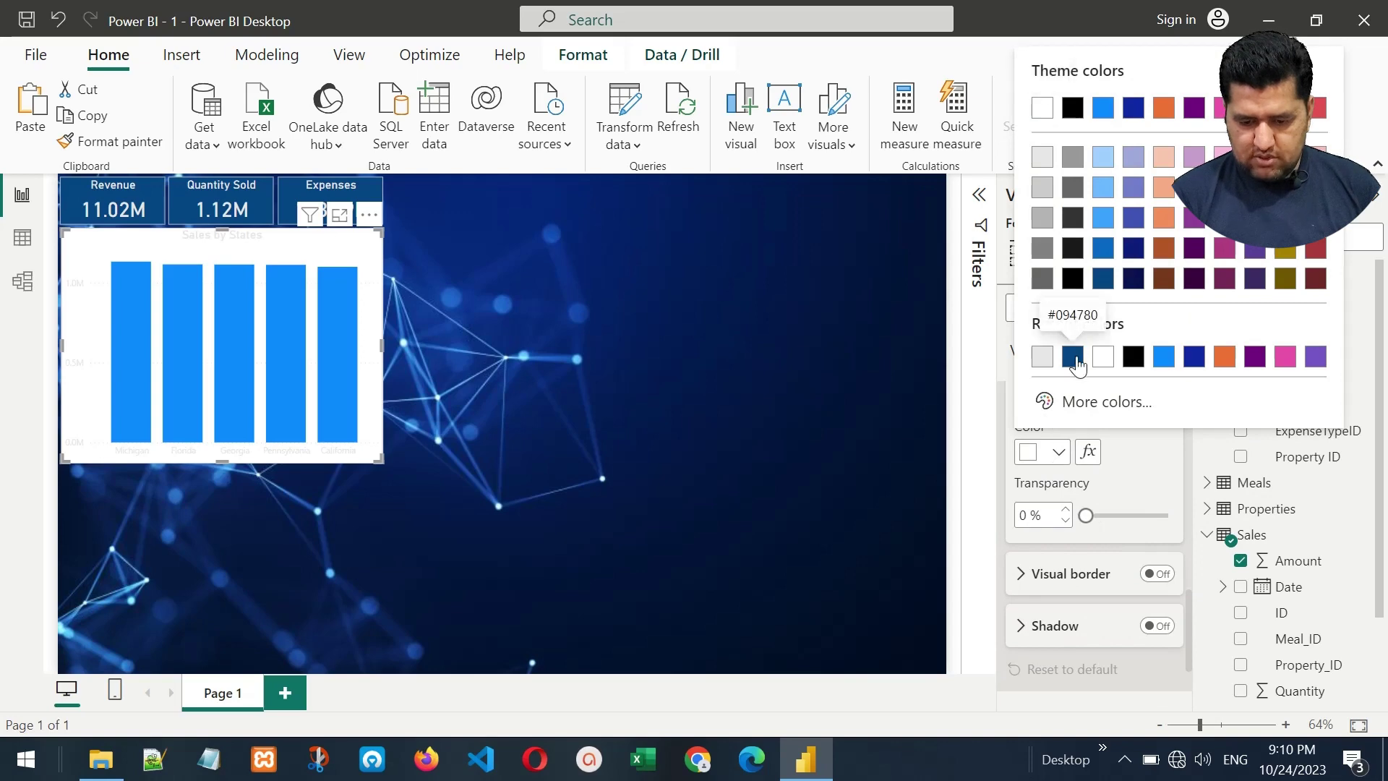
left_click(1073, 356)
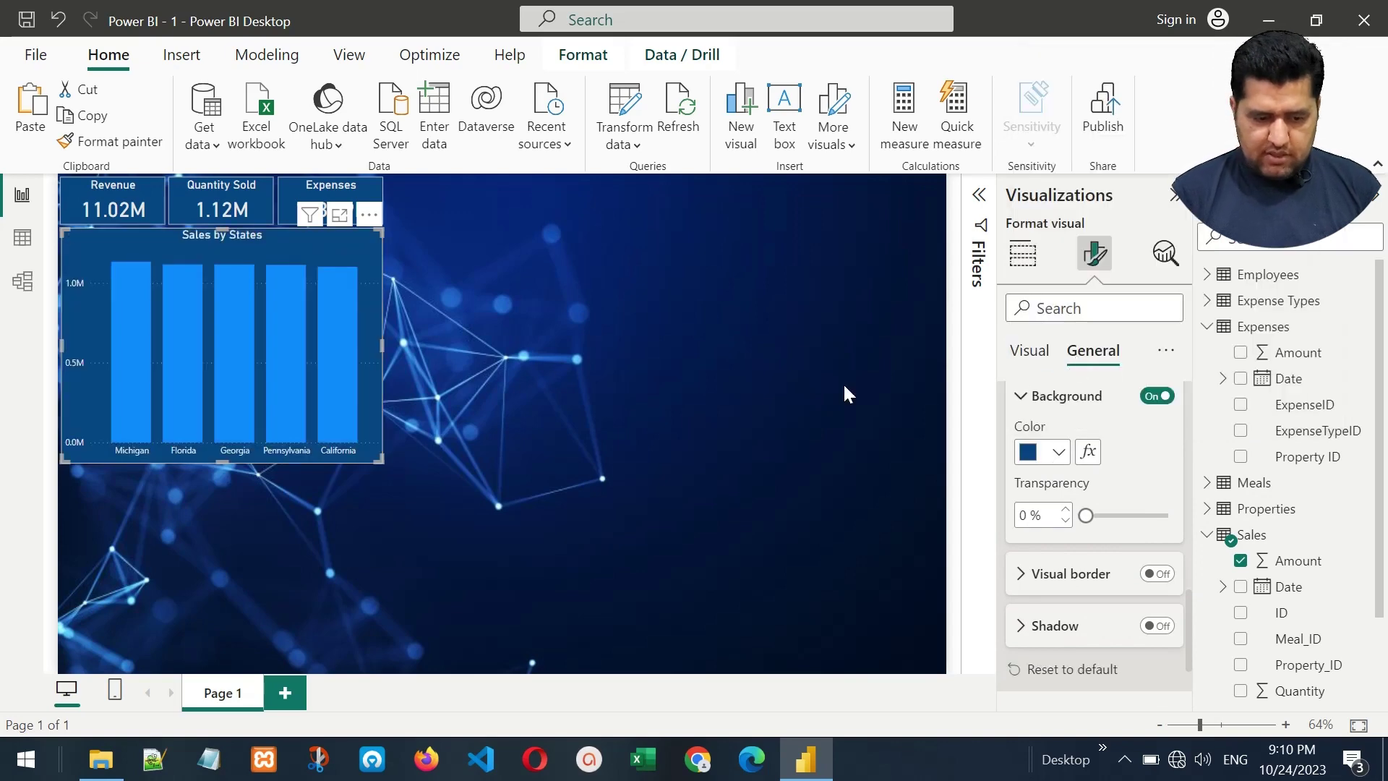
left_click_drag(382, 346, 436, 351)
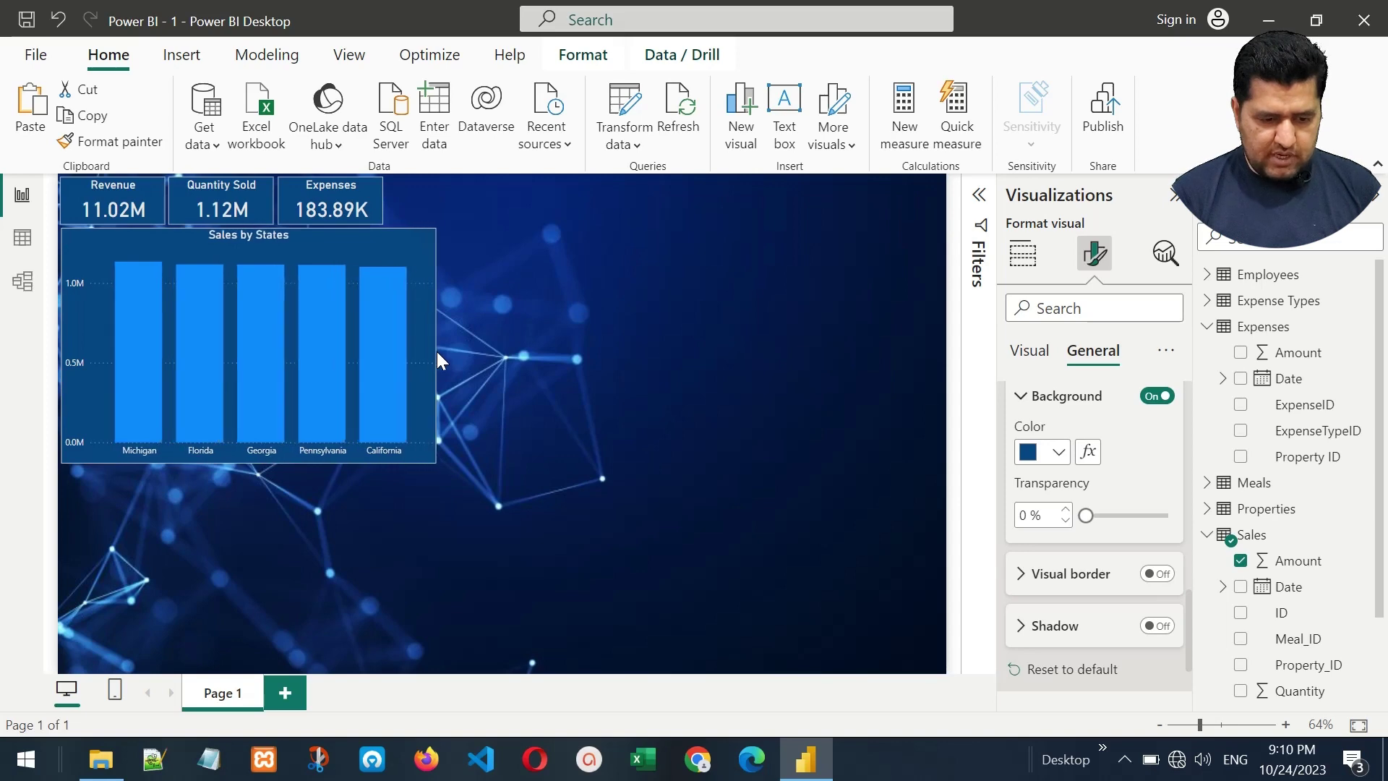
left_click(604, 318)
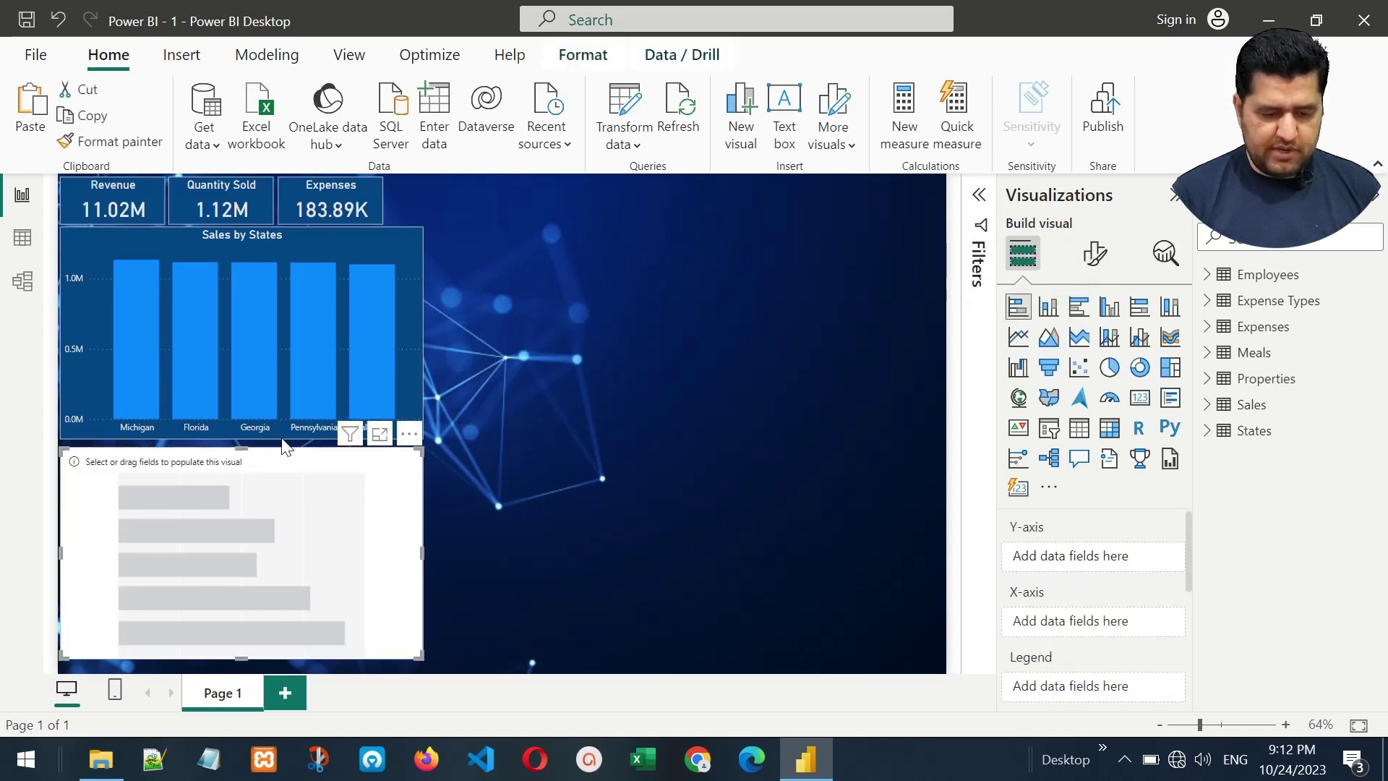
Place the empty stacked bar chart beside the Sales by States chart, with Sales Amount on its X-axis and Meals Name on its Y-axis.
left_click_drag(214, 468, 584, 246)
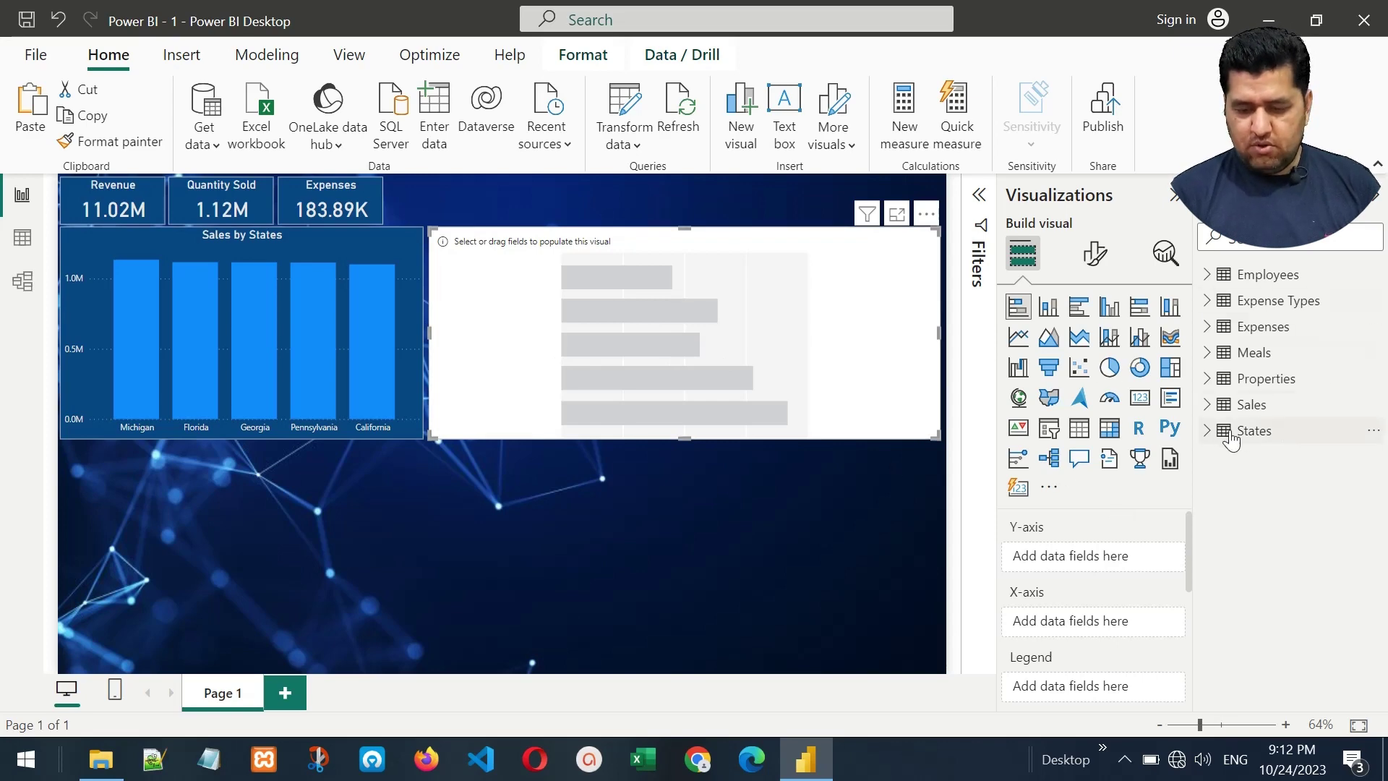
left_click(1209, 404)
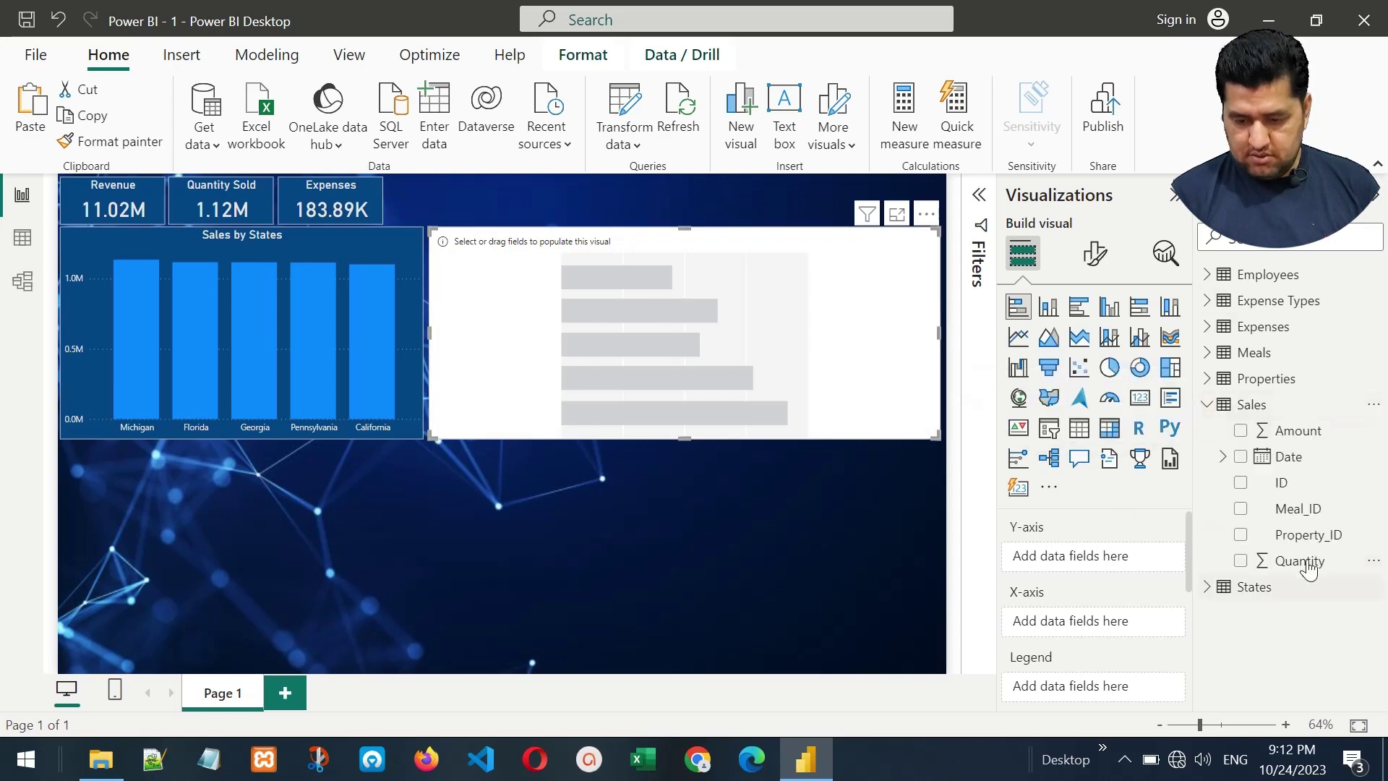
left_click_drag(1279, 434, 1097, 621)
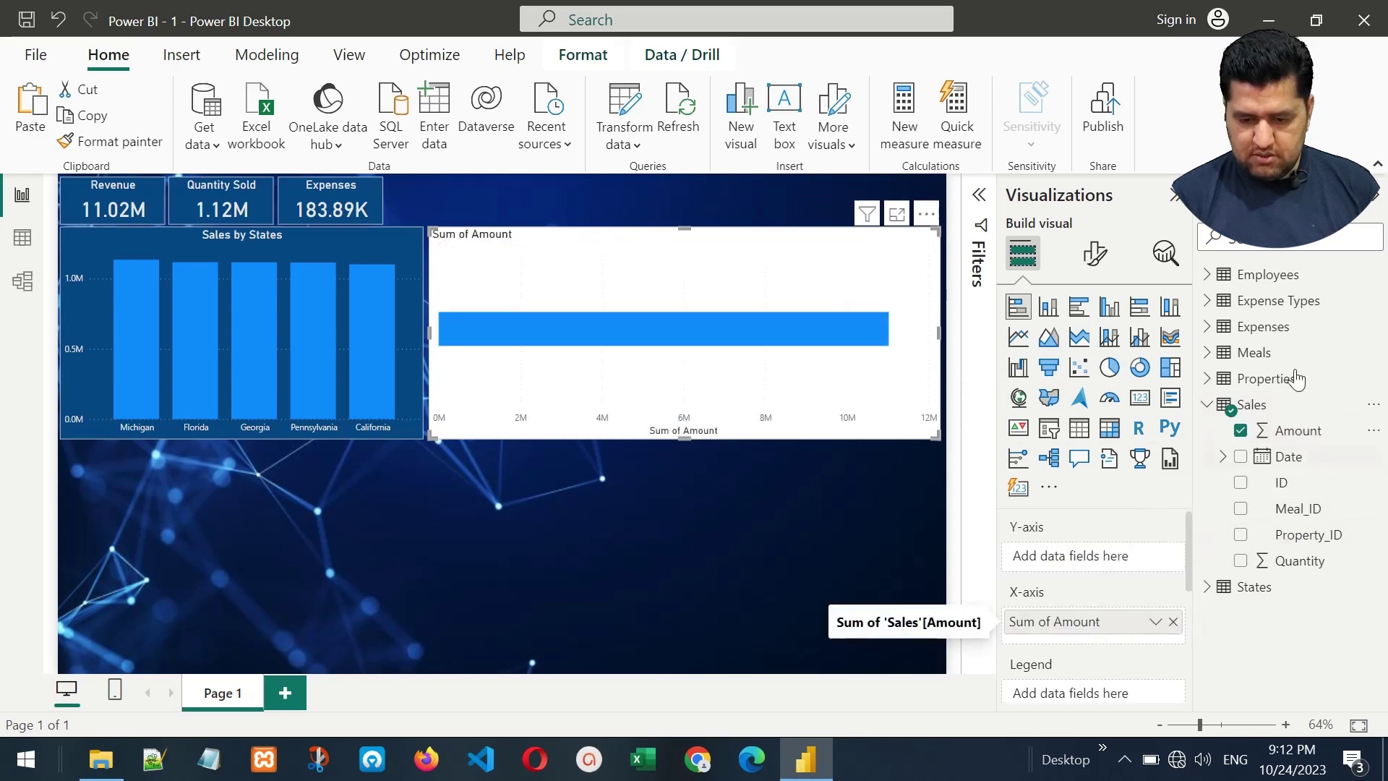
left_click(1206, 352)
left_click_drag(1307, 414, 1110, 558)
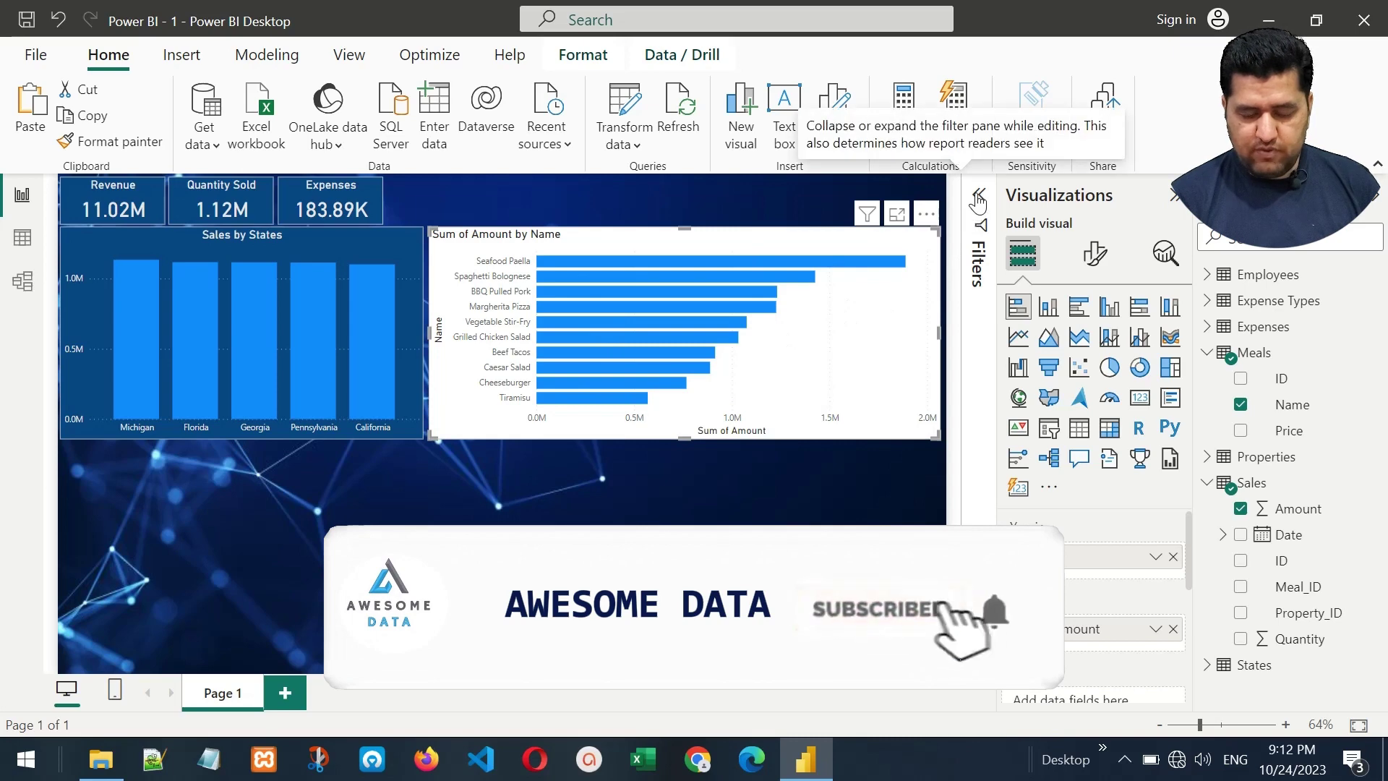
Add a Top N filter on the meal Name to the bar chart, showing the top 5 by Sales Amount, and apply it.
left_click(976, 231)
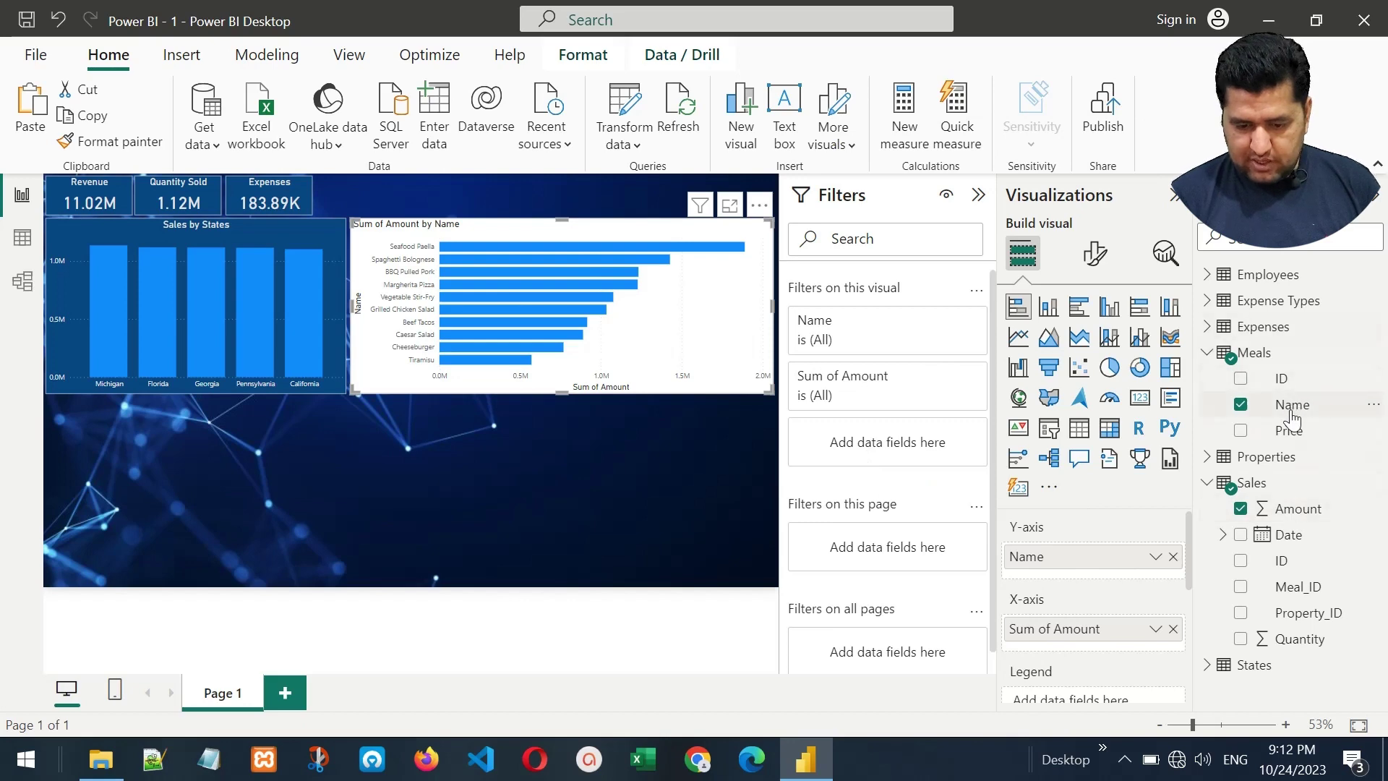
left_click_drag(1292, 403, 886, 452)
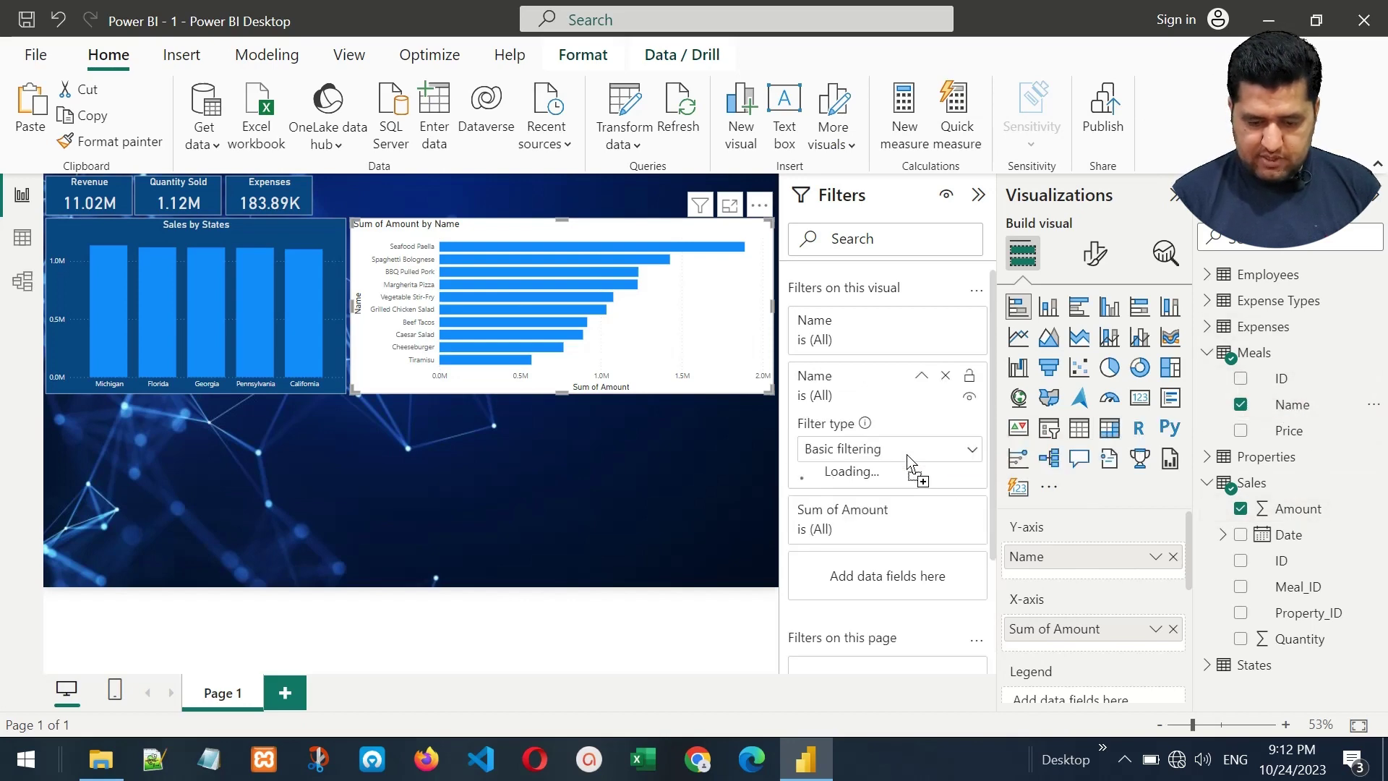
left_click(886, 450)
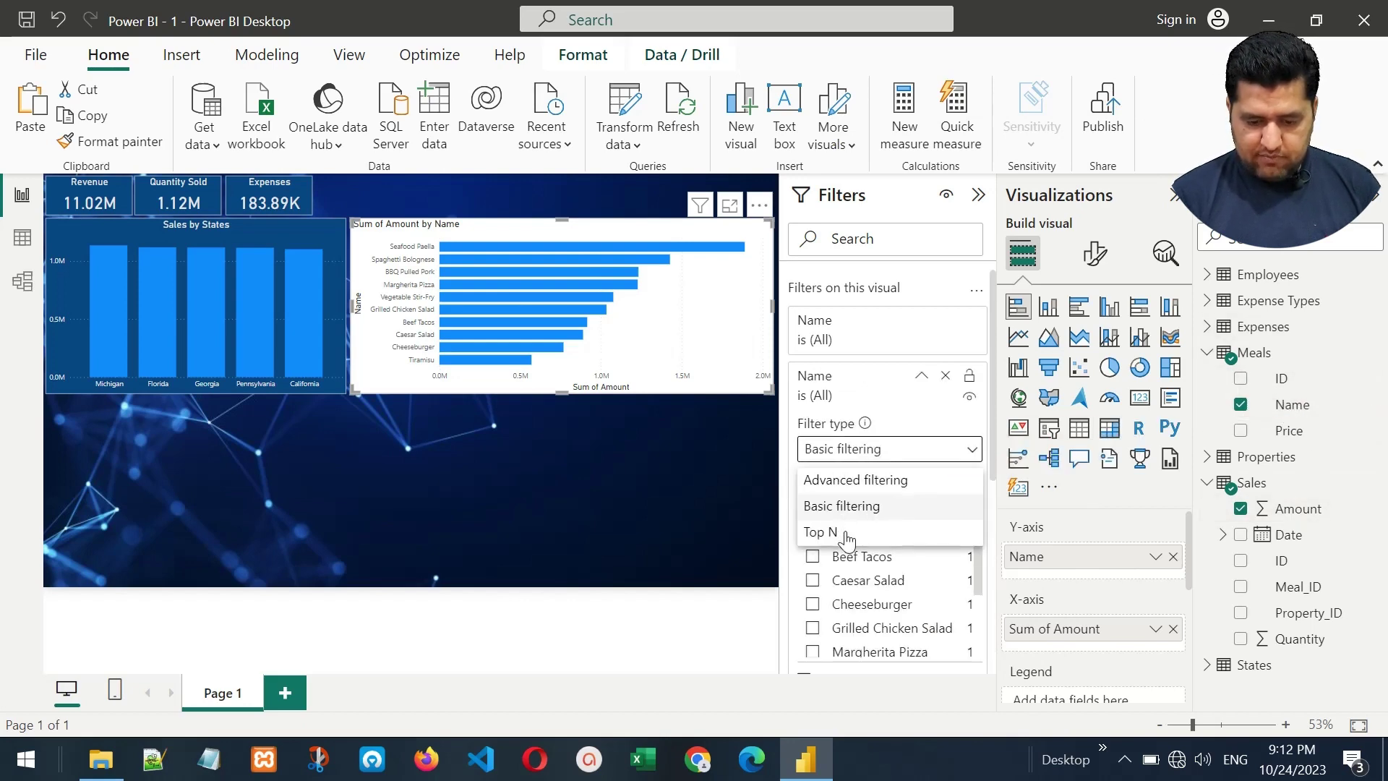
left_click(821, 533)
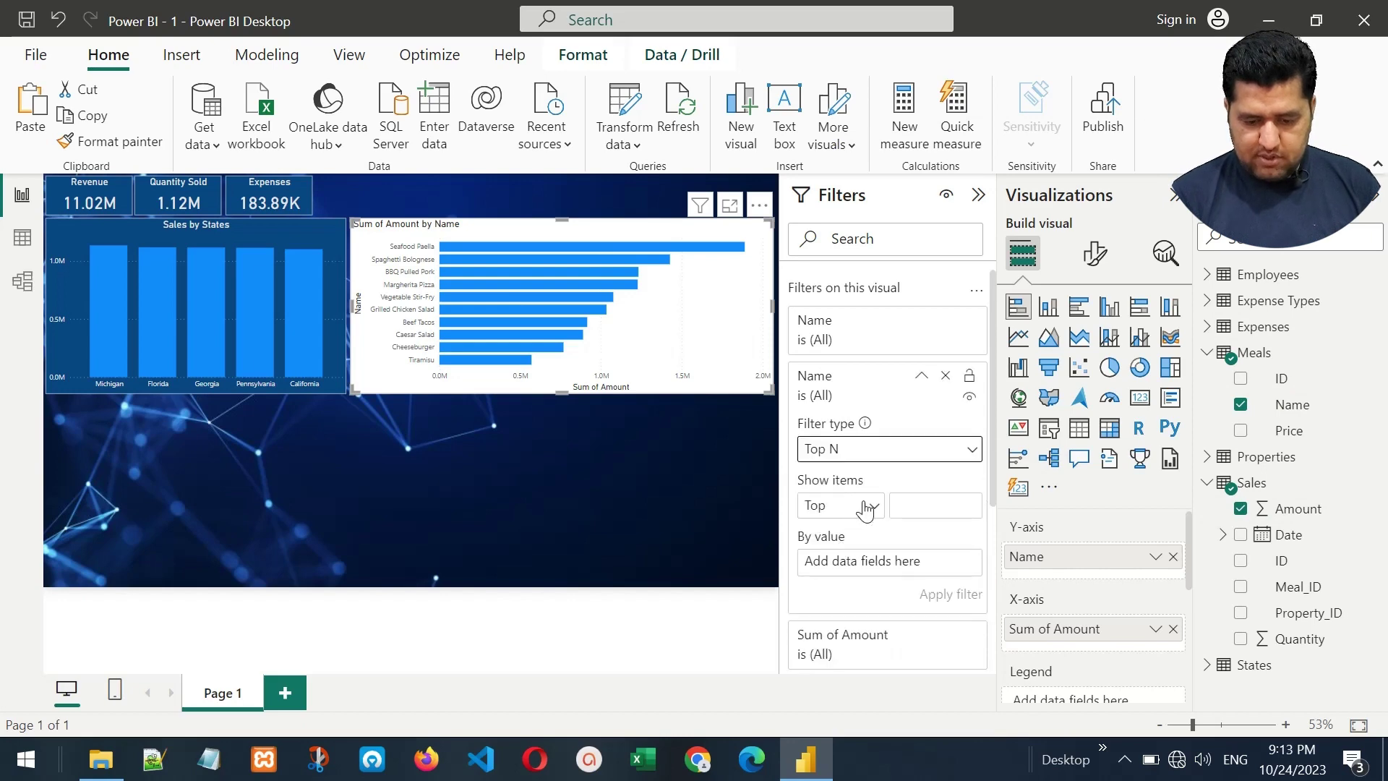
left_click(935, 506)
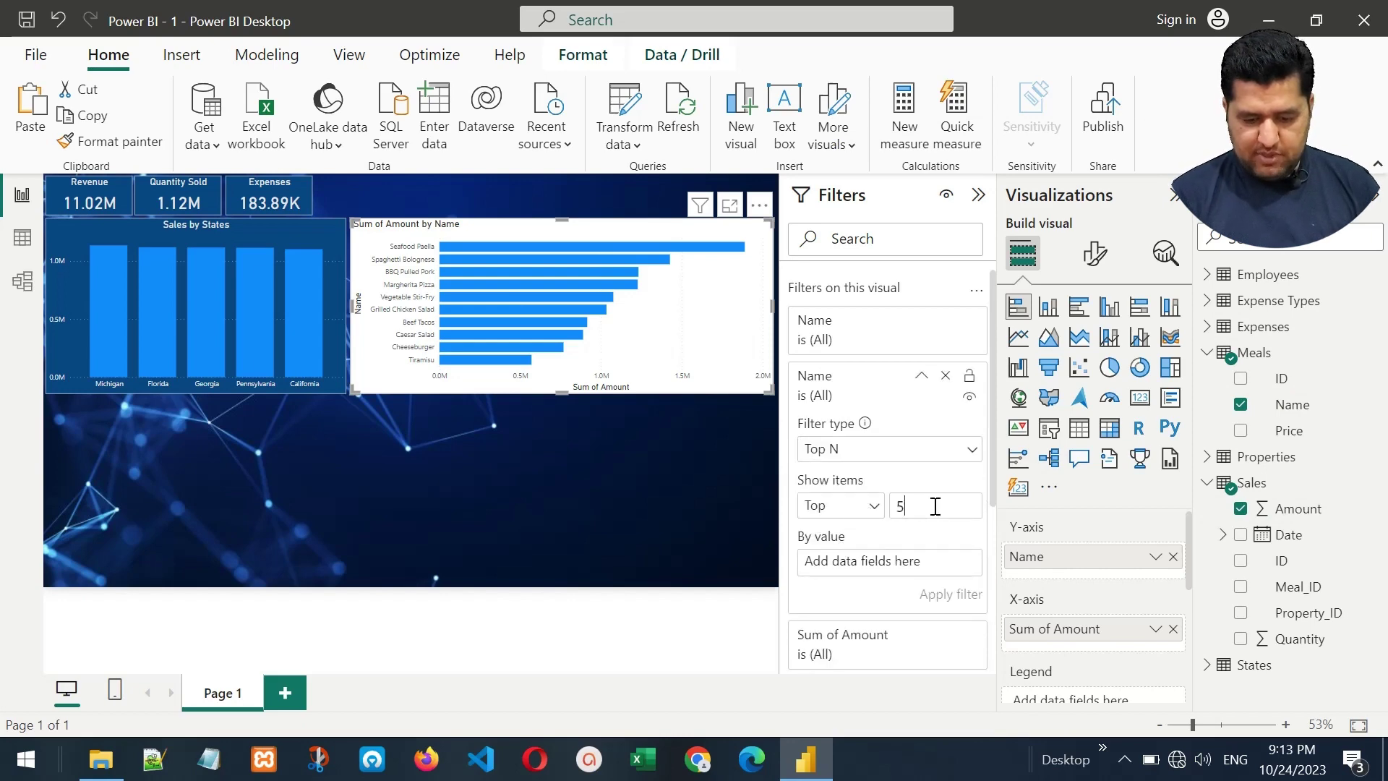
left_click_drag(1291, 509, 881, 571)
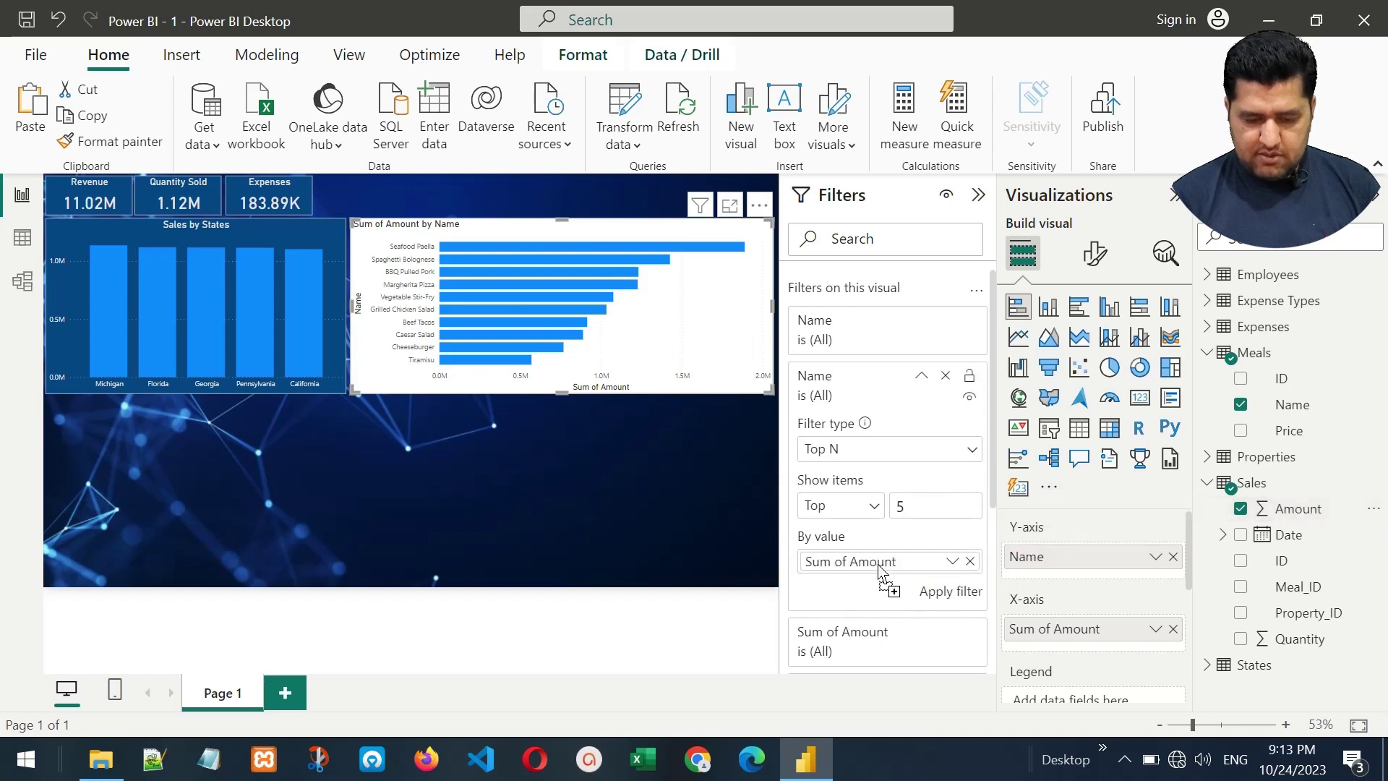
left_click(963, 601)
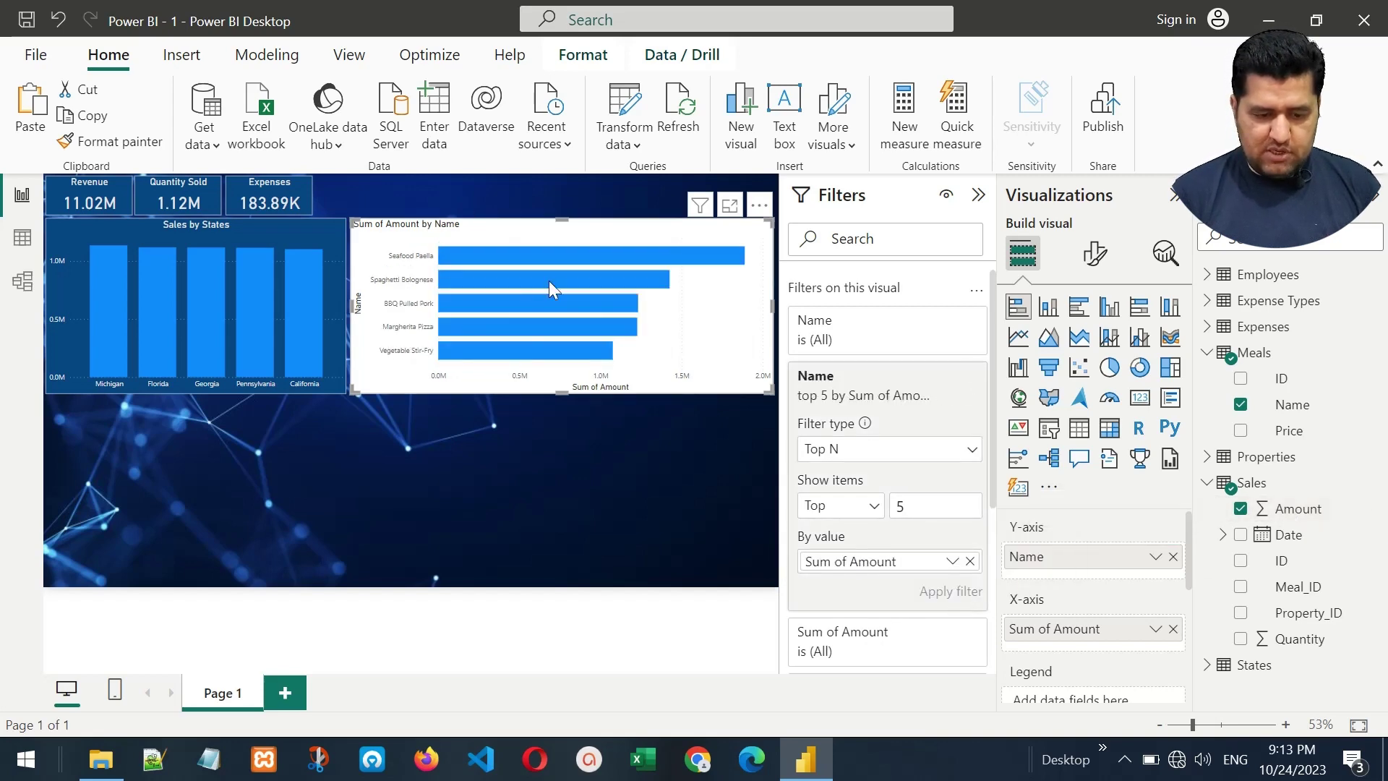
left_click(980, 196)
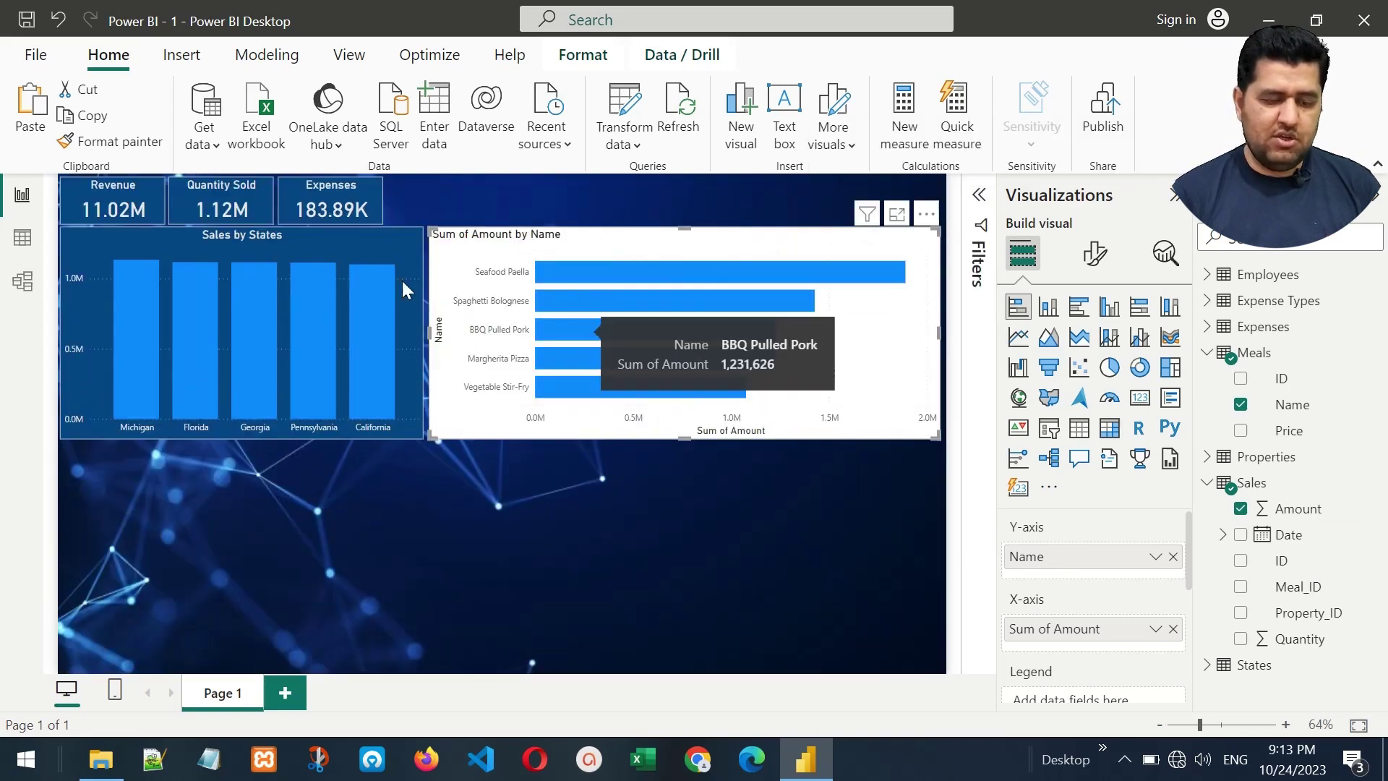
Copy the formatting of the Sales by States chart onto the meals bar chart with Format painter.
left_click(170, 240)
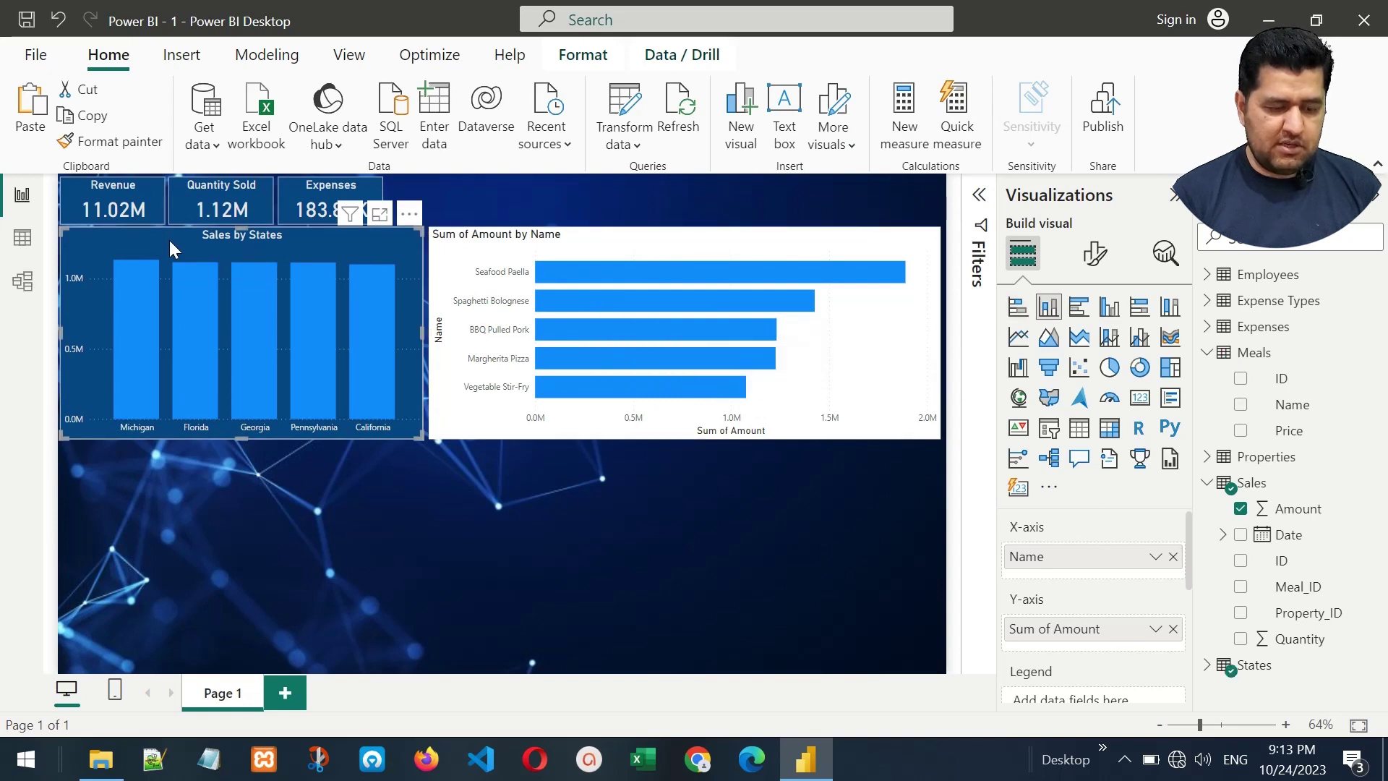
left_click(126, 141)
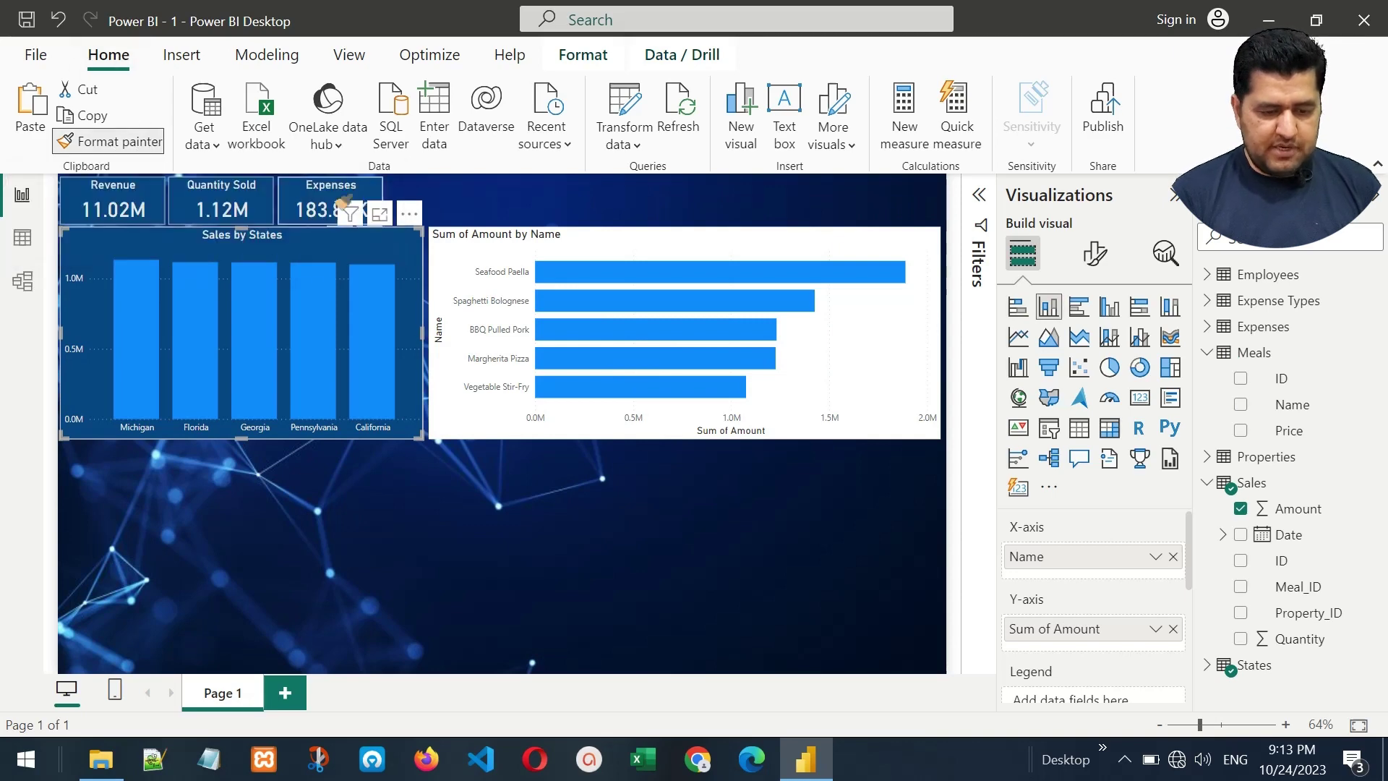
left_click(623, 244)
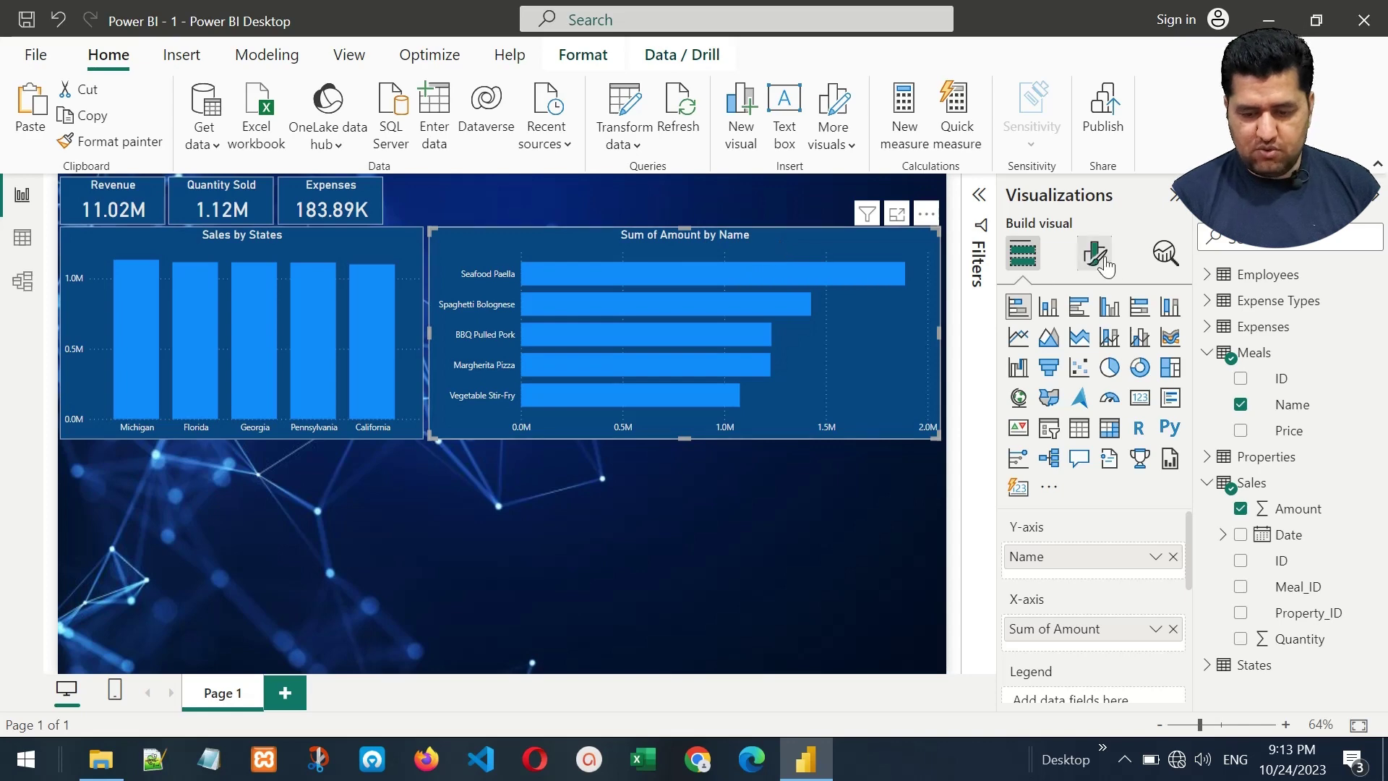
Change the bar chart's title text to "Top 5 Meals by Sales".
left_click(1106, 264)
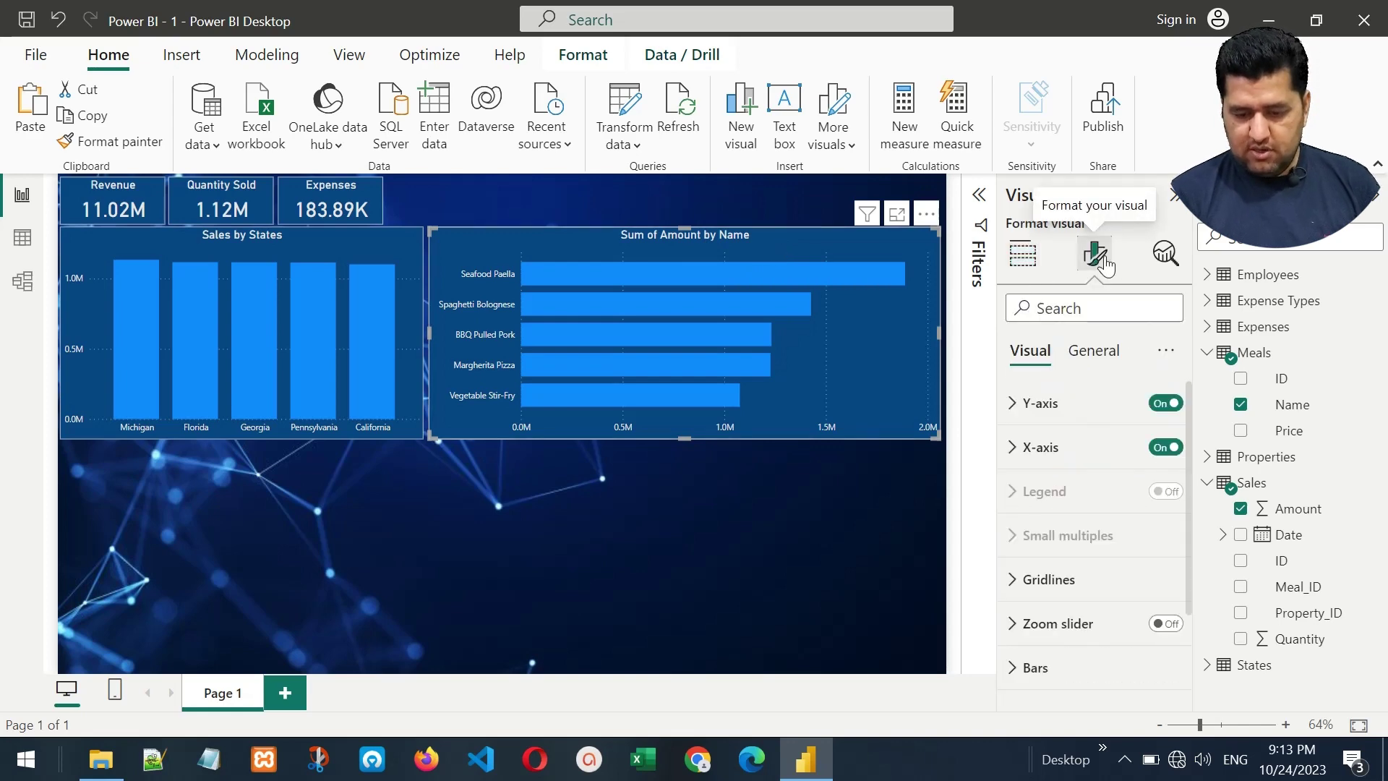
left_click(1095, 351)
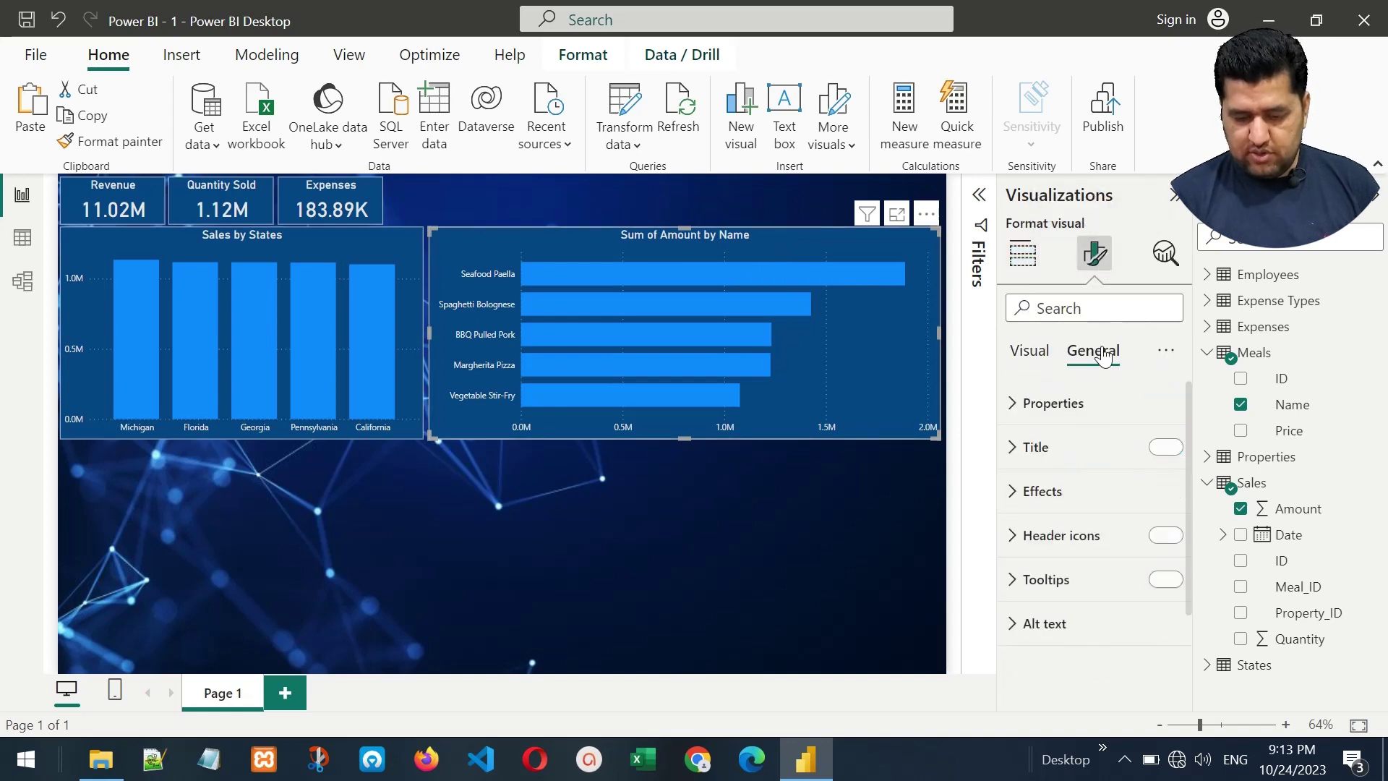
left_click(1011, 450)
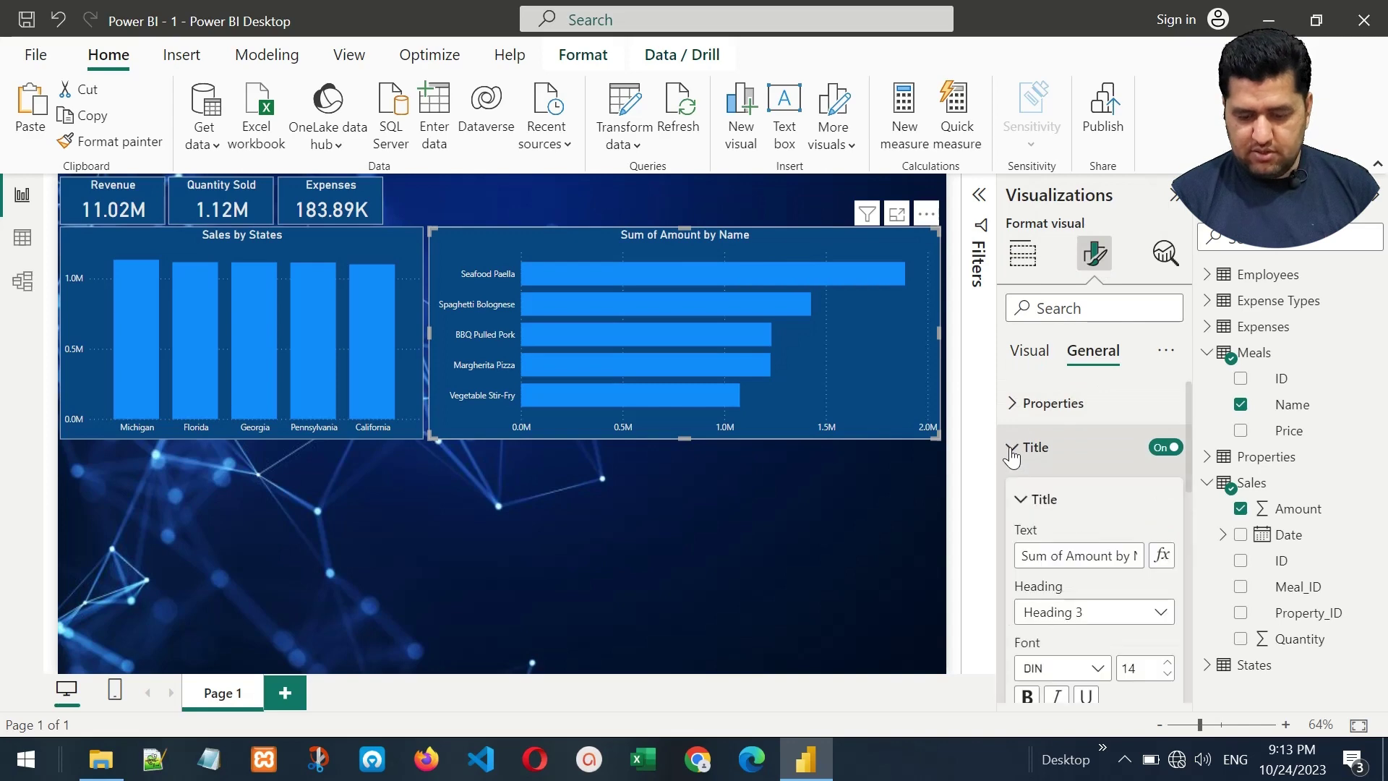
triple_click(1087, 554)
type("Top 5 Meals by Sales")
key("Return")
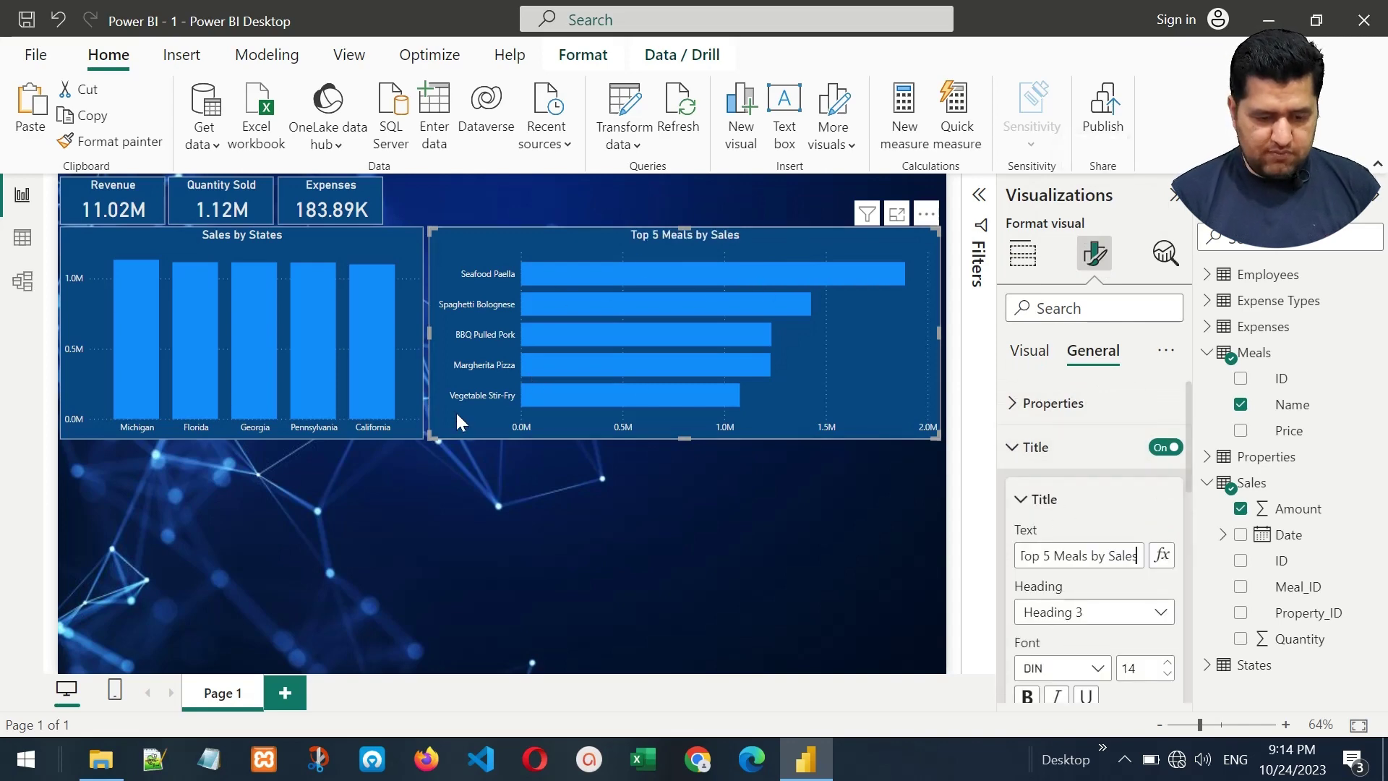
left_click(516, 238)
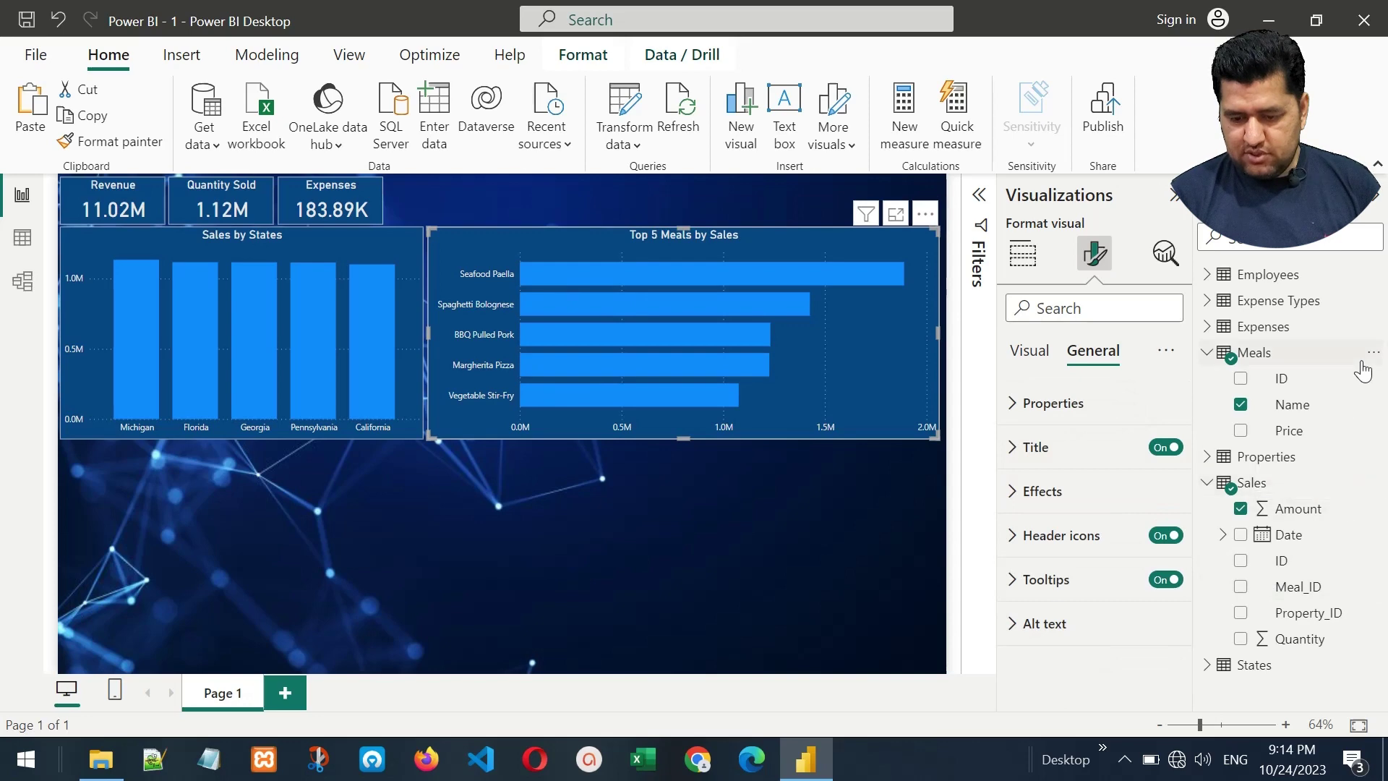
Add an empty line chart and place it directly below the Top 5 Meals by Sales chart.
left_click(1207, 484)
left_click(124, 541)
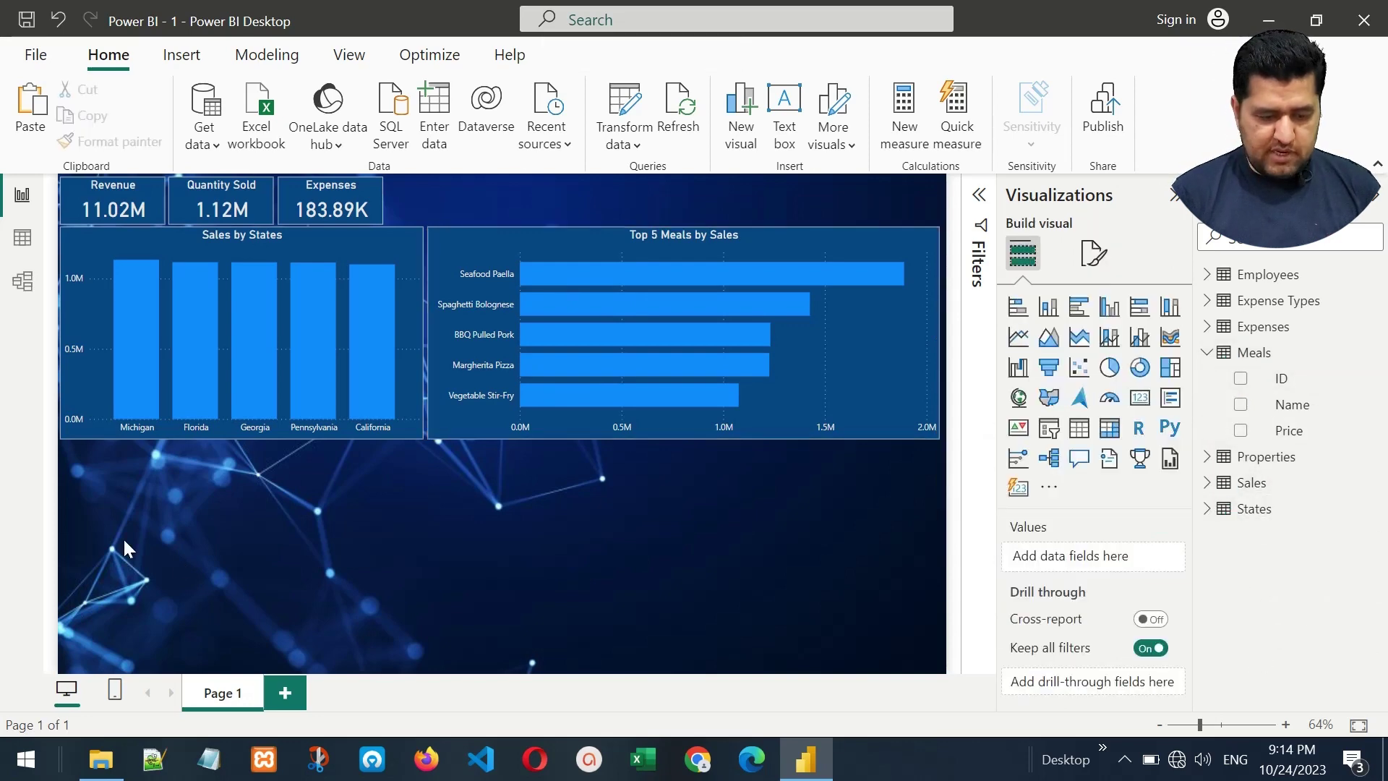
left_click(1019, 337)
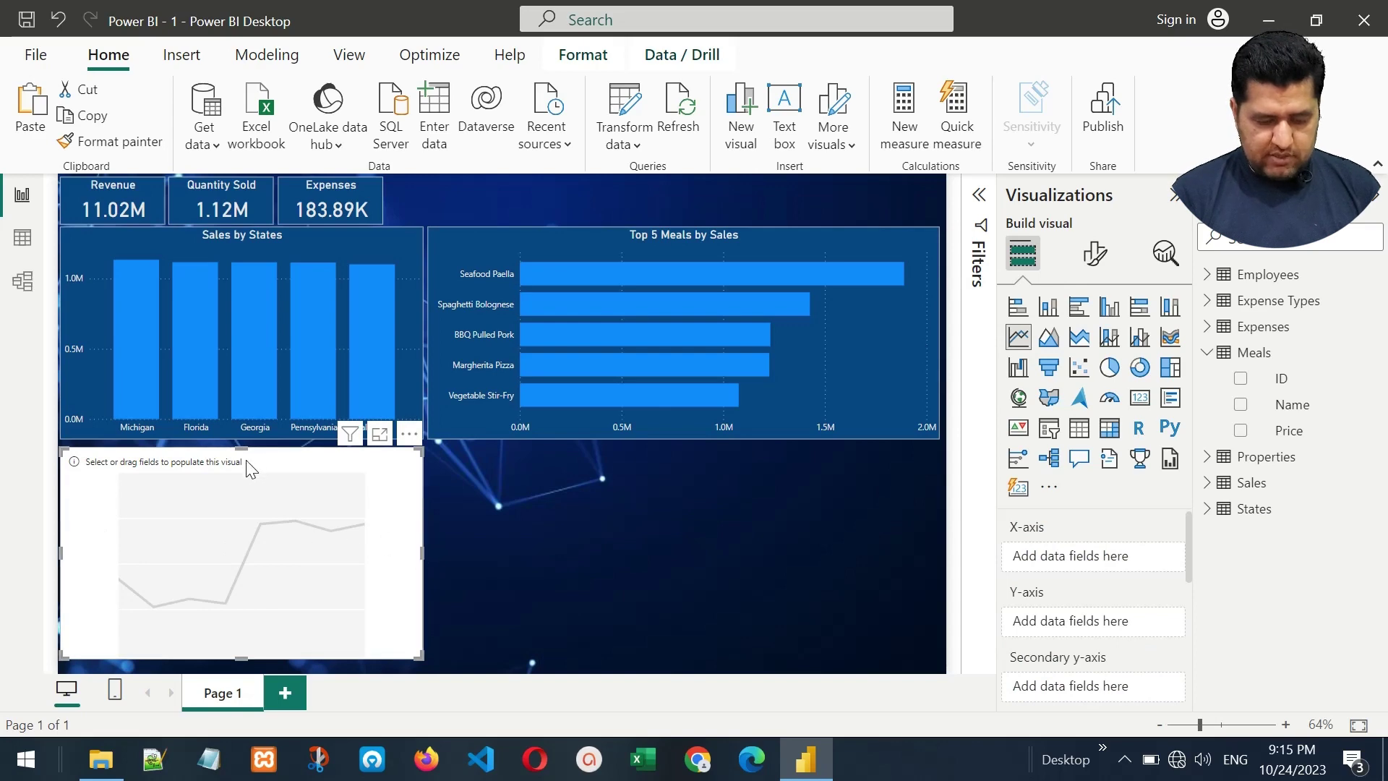
left_click_drag(248, 463, 621, 476)
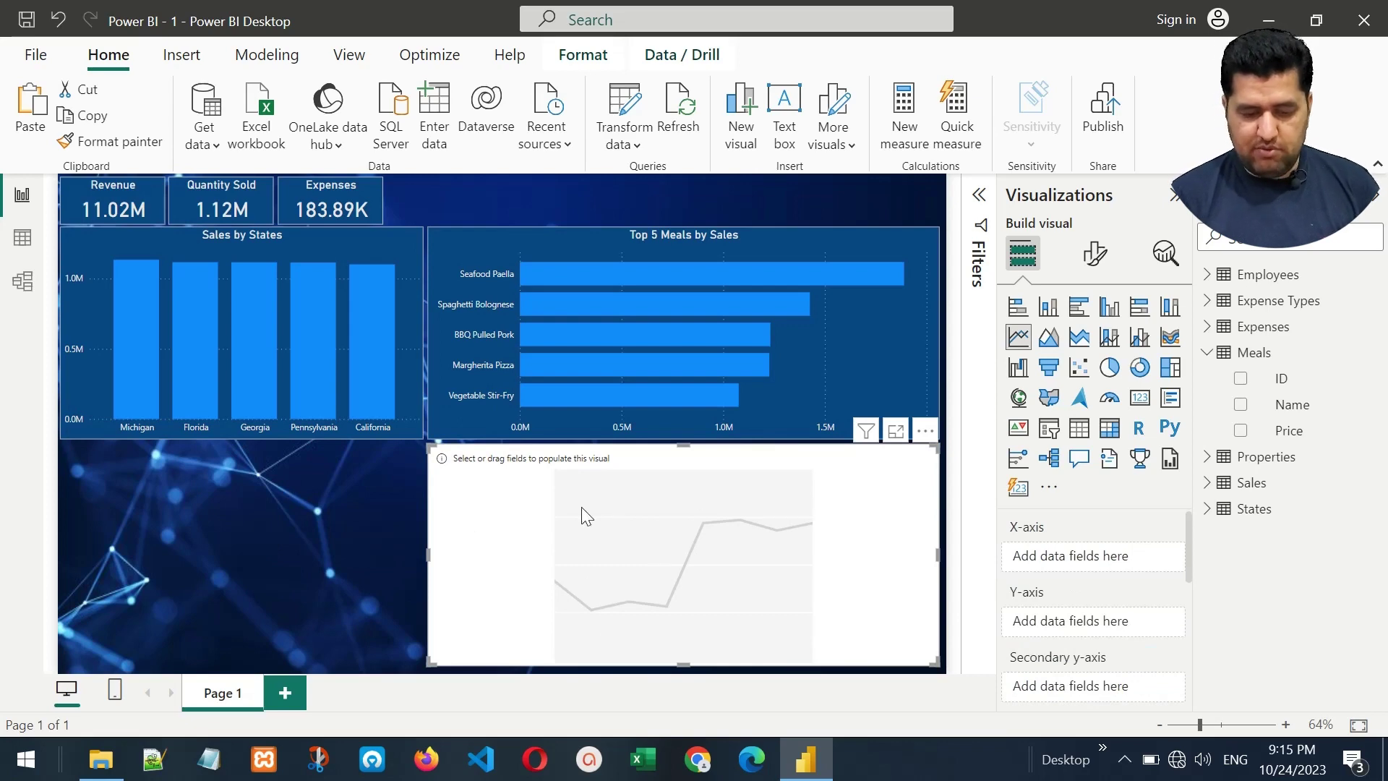
Put the Sales Date on the line chart's X-axis and the Sales Amount on its Y-axis.
left_click(1252, 482)
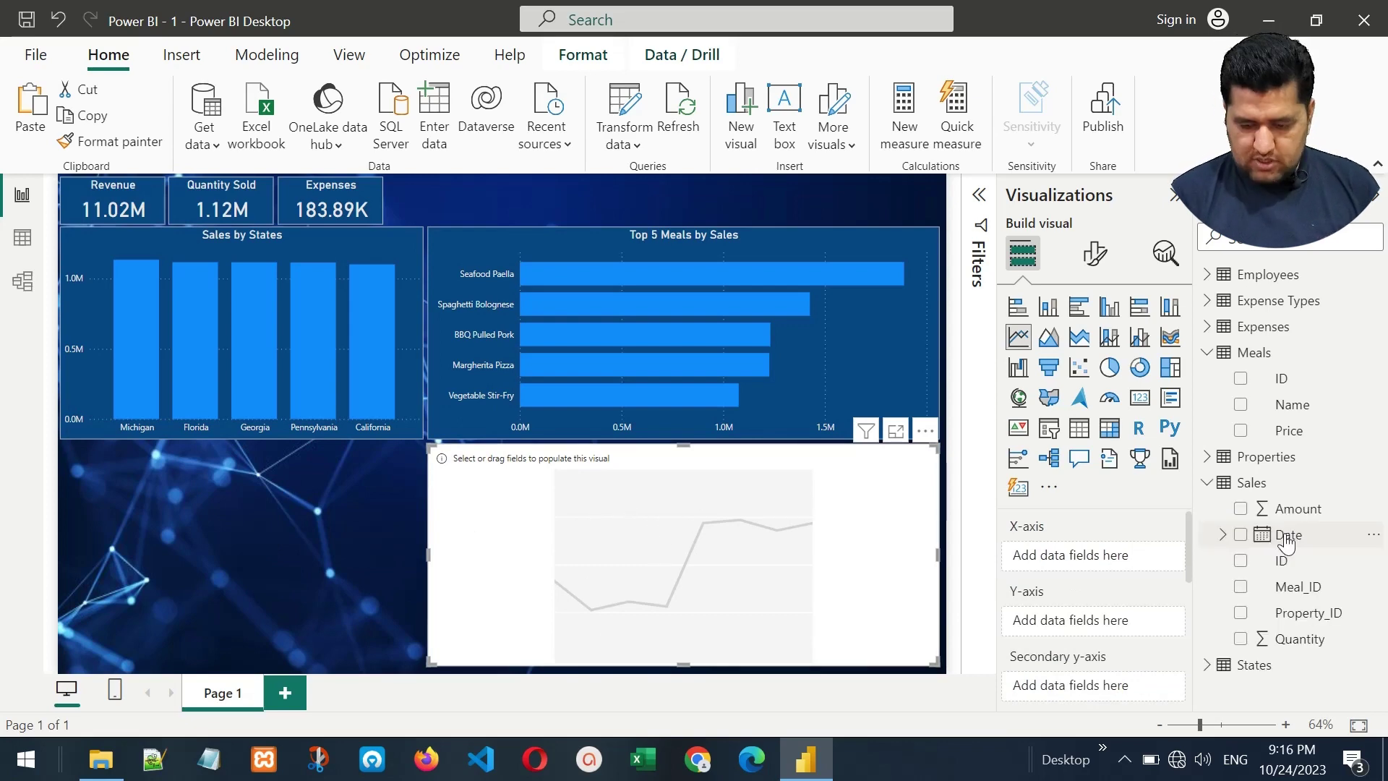
left_click_drag(1286, 542, 1100, 558)
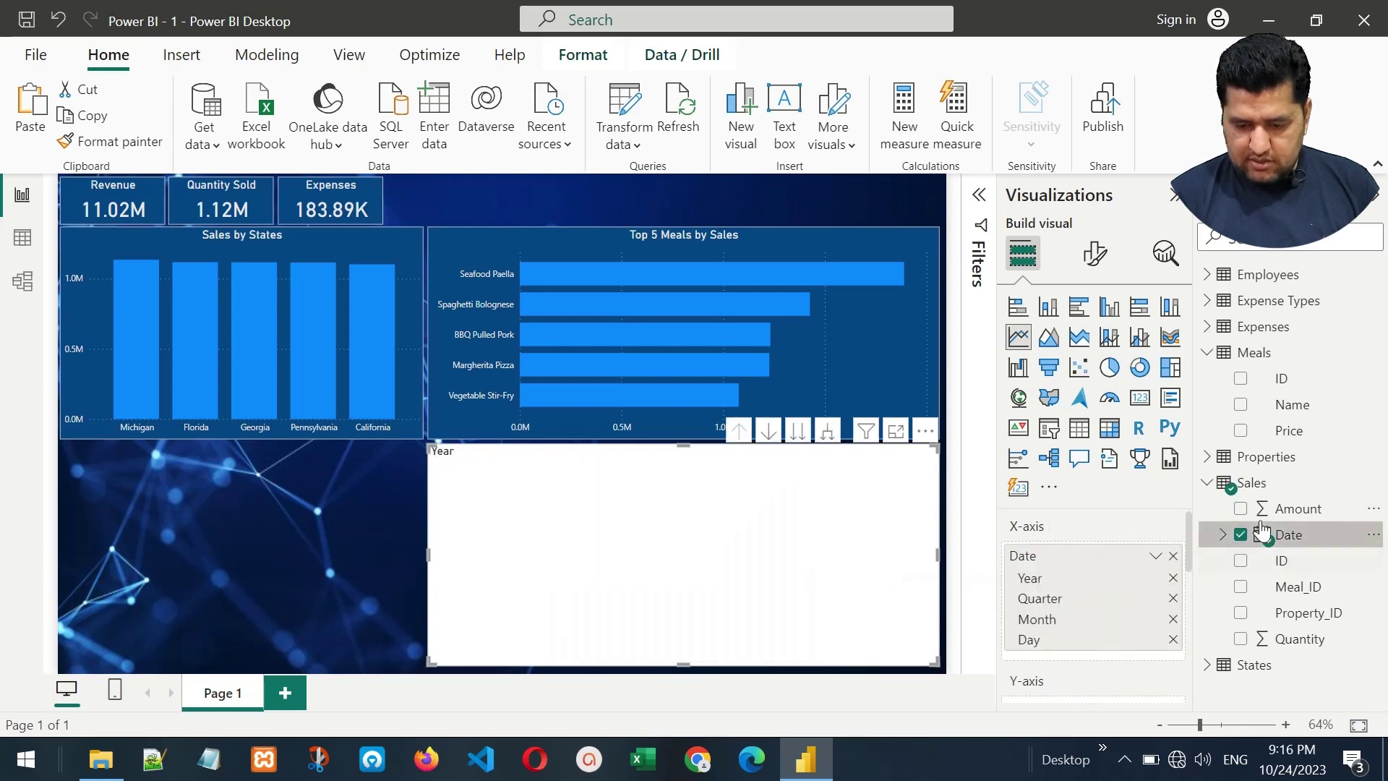
left_click_drag(1292, 515, 1091, 645)
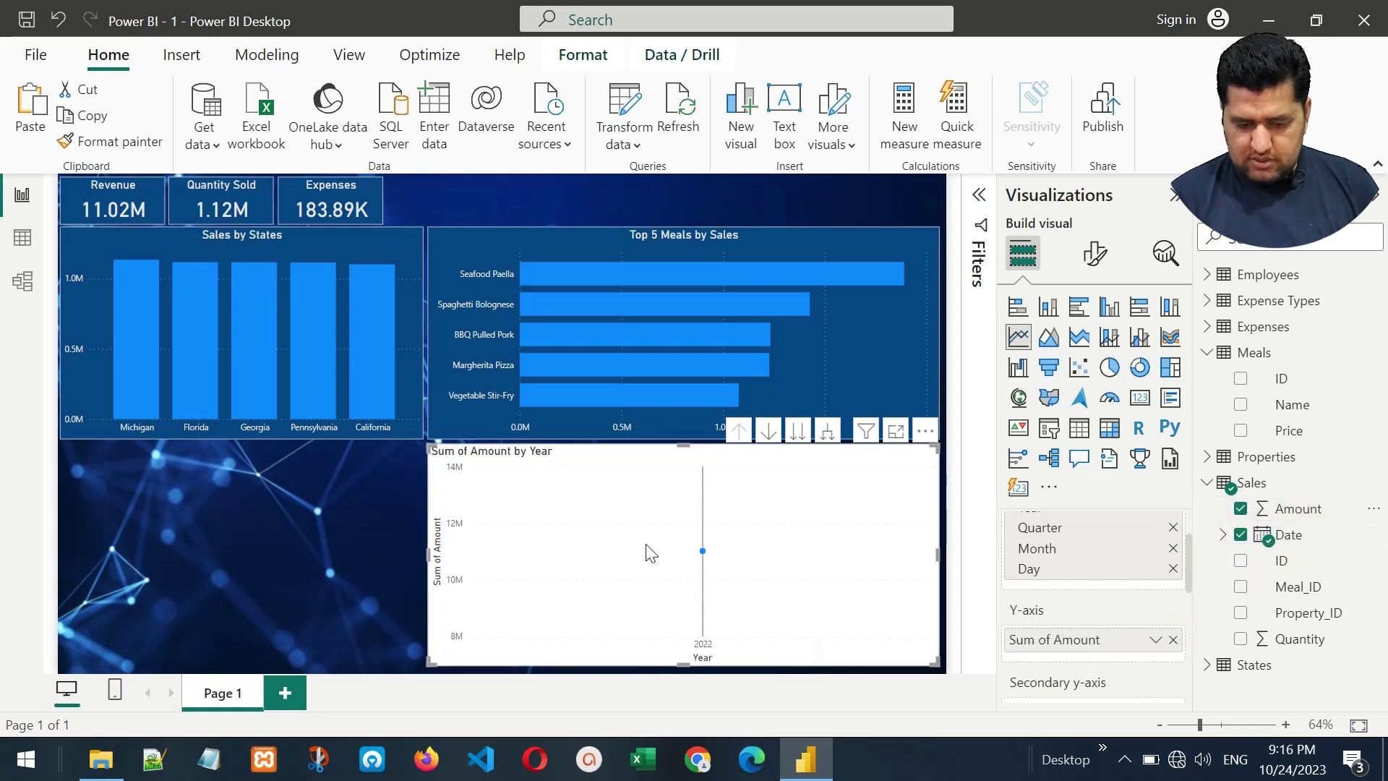
Remove Day, Quarter and Year from the line chart's date hierarchy, keeping only Month on the X-axis.
left_click_drag(1188, 551, 1189, 531)
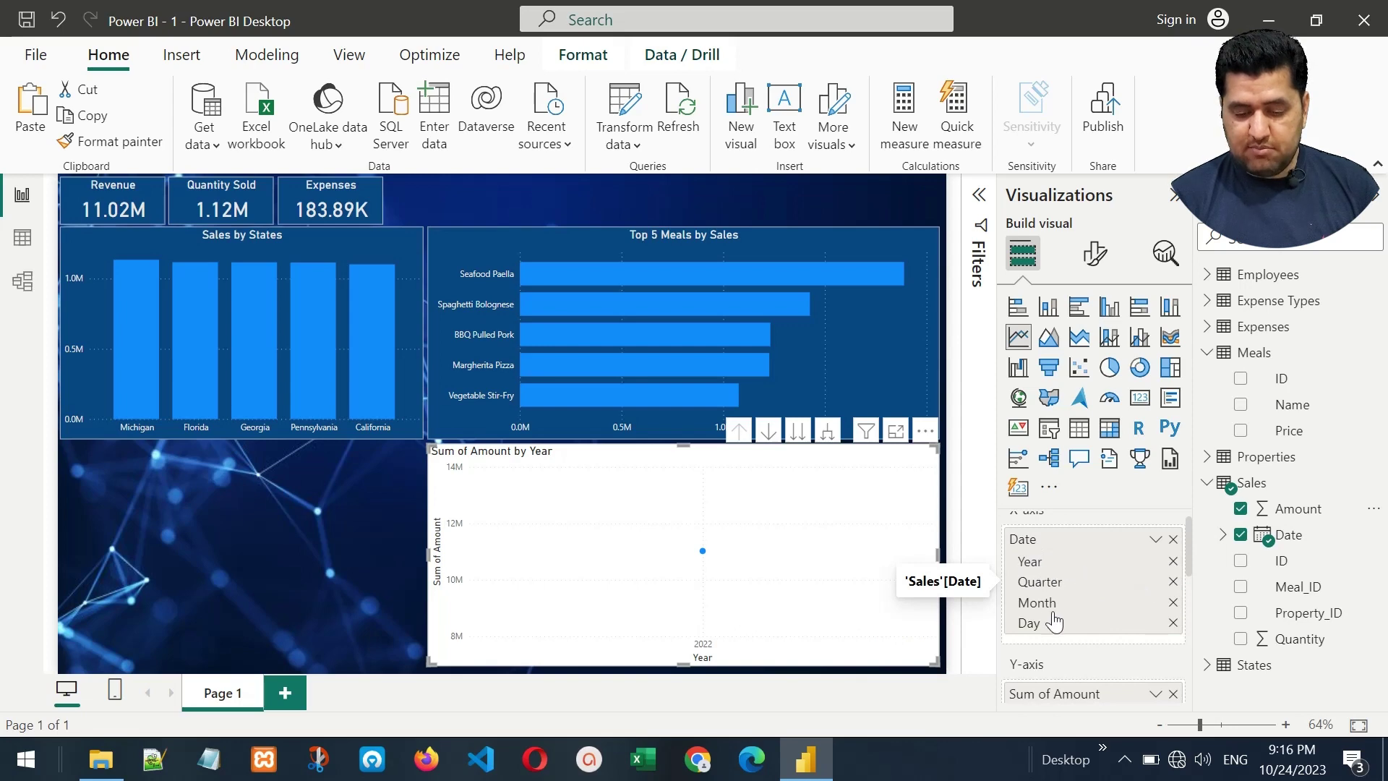
left_click(1173, 622)
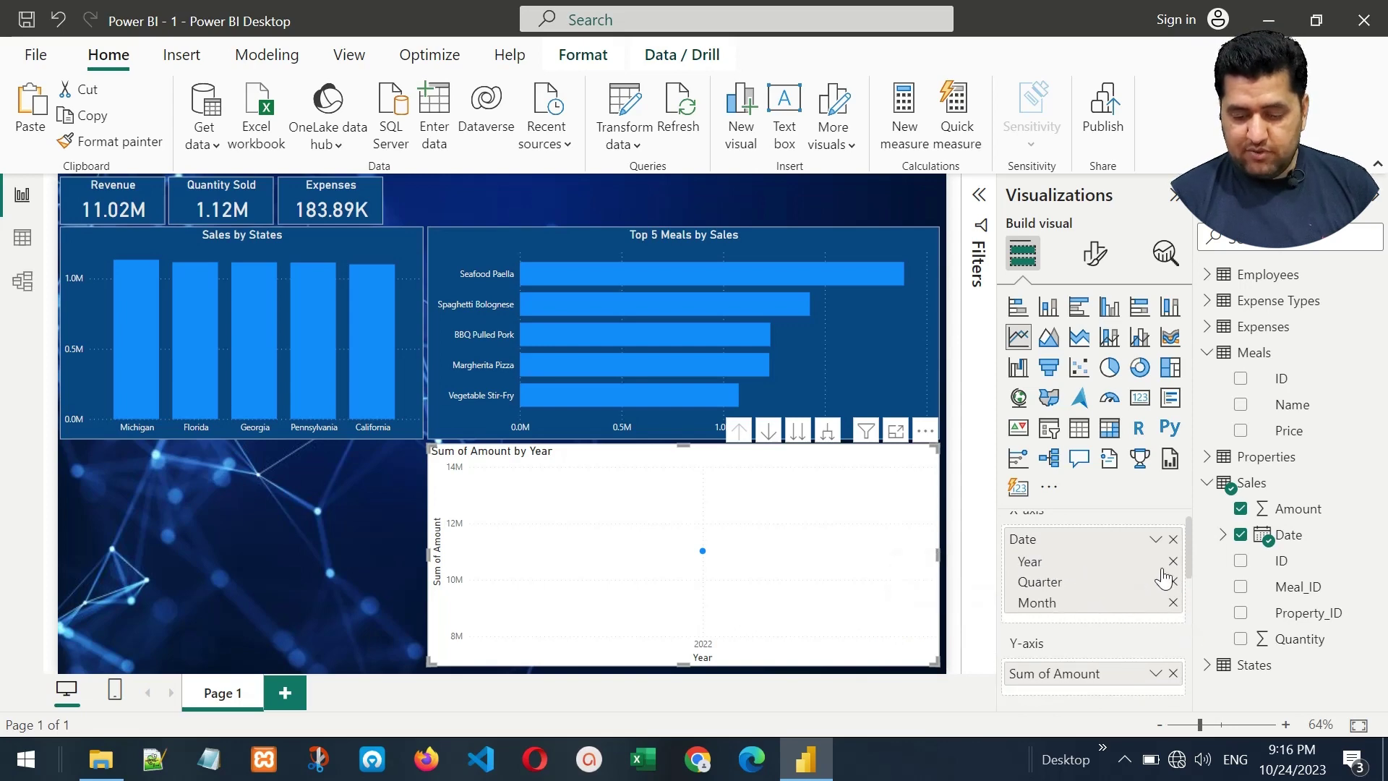
left_click(1172, 582)
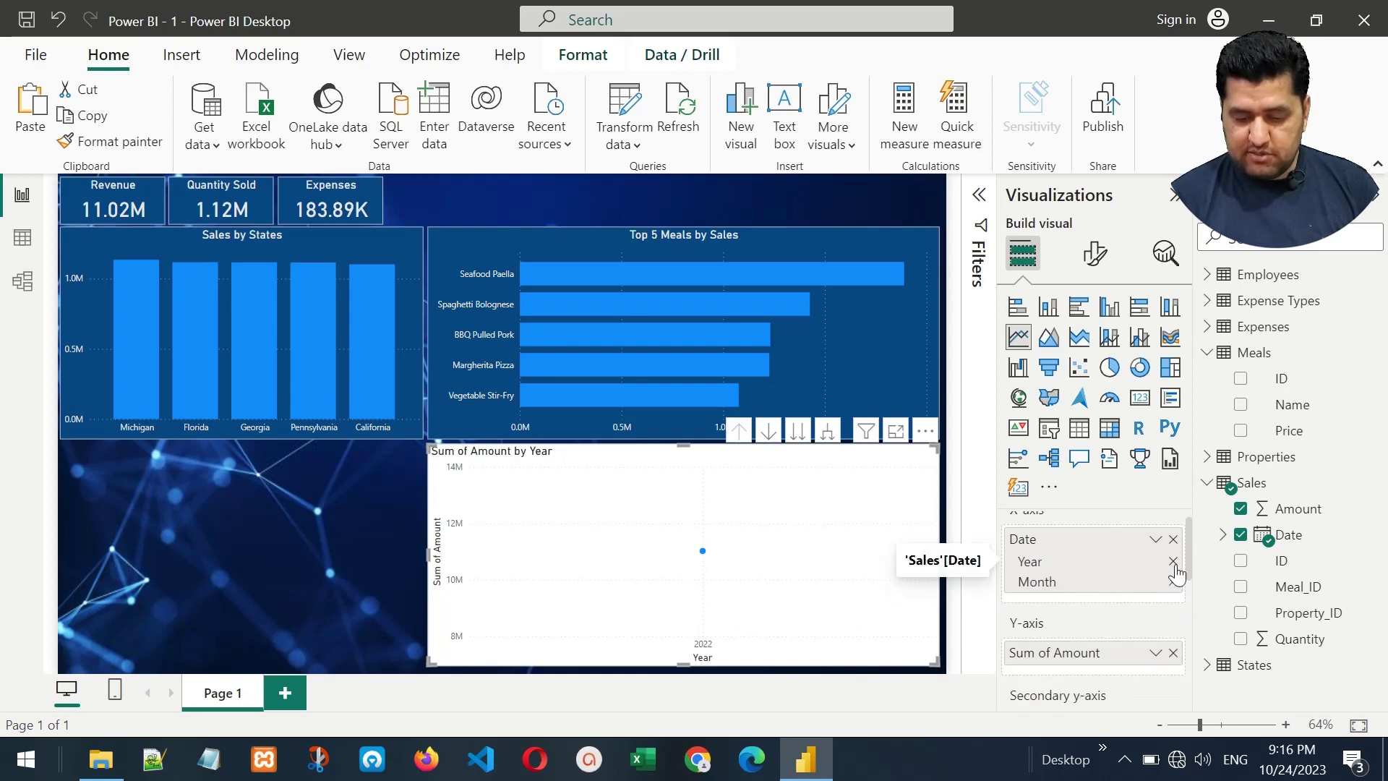
left_click(1173, 562)
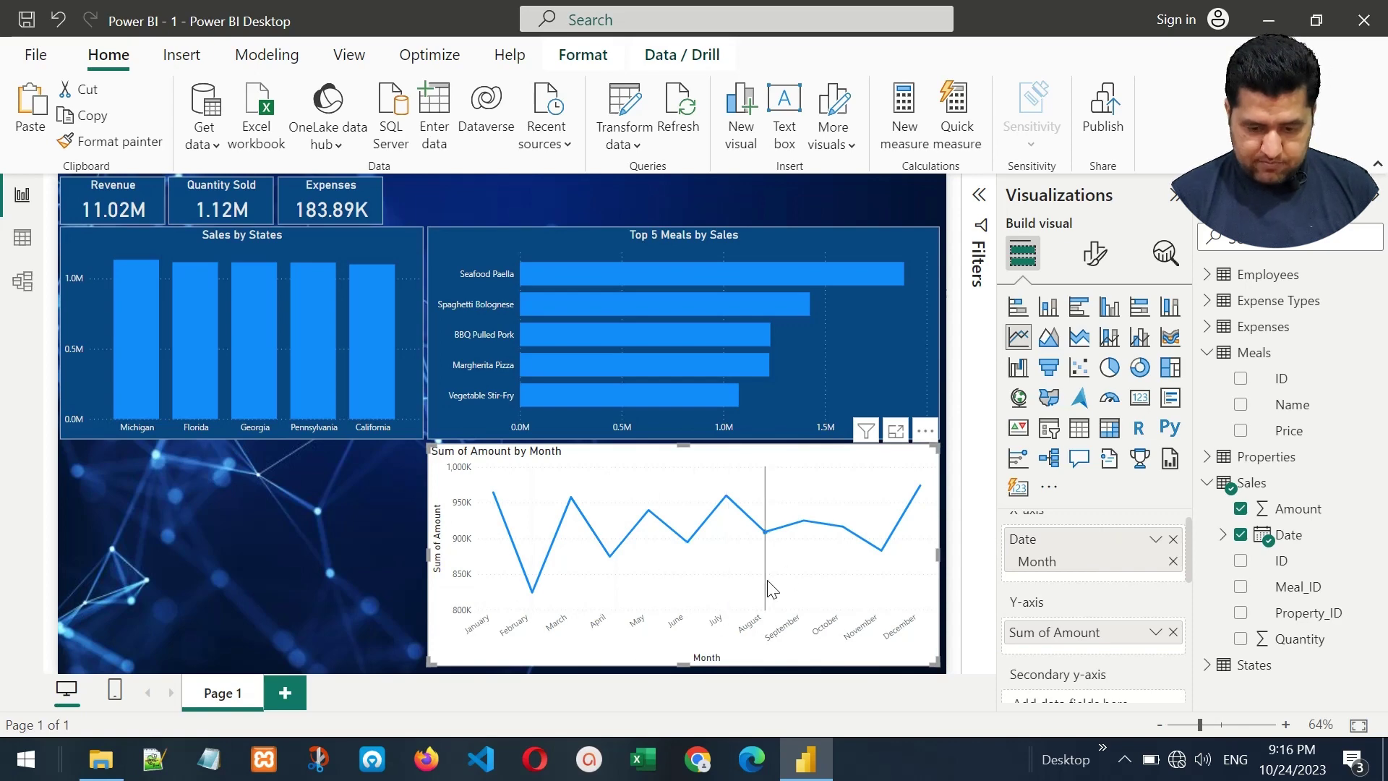
mouse_move(640, 522)
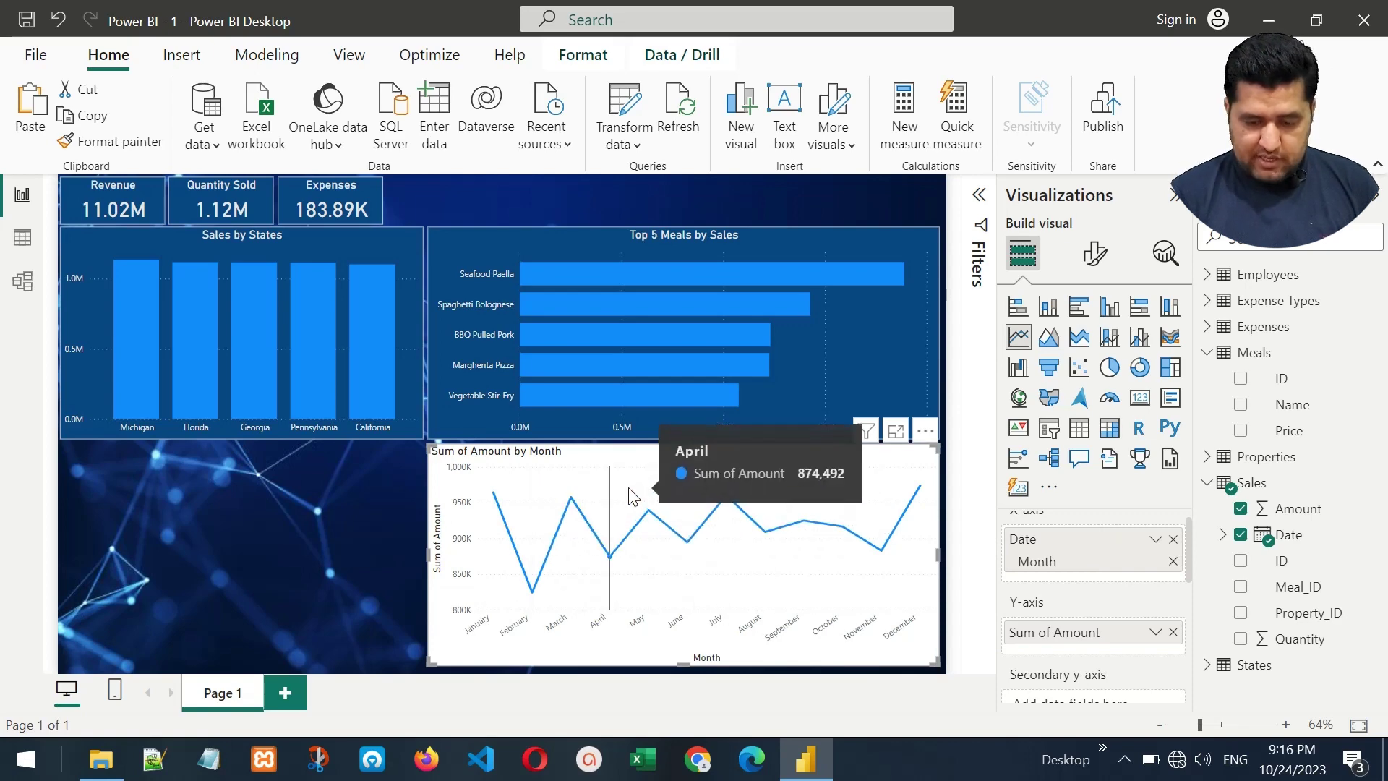
Turn on markers and data labels for the monthly line chart.
left_click(1092, 267)
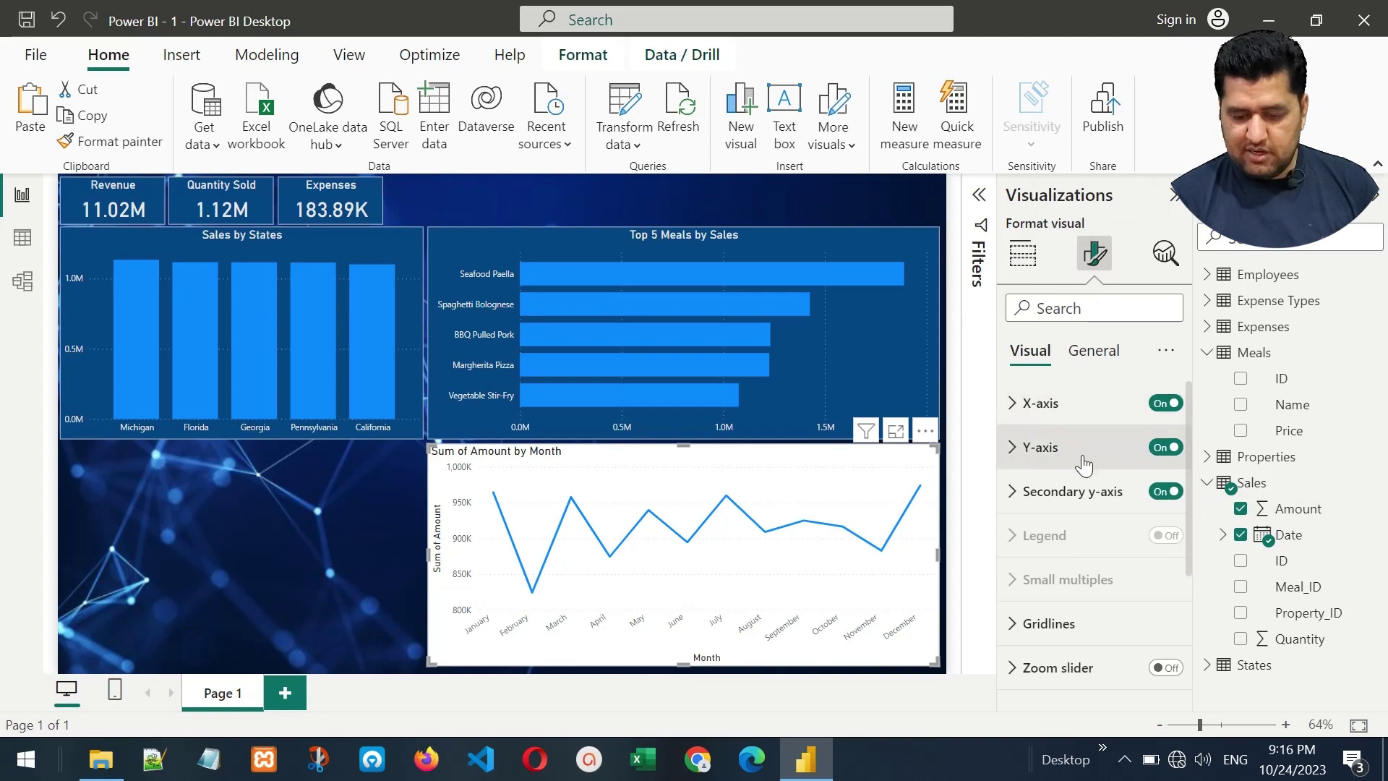
scroll(1191, 491, "down", 5)
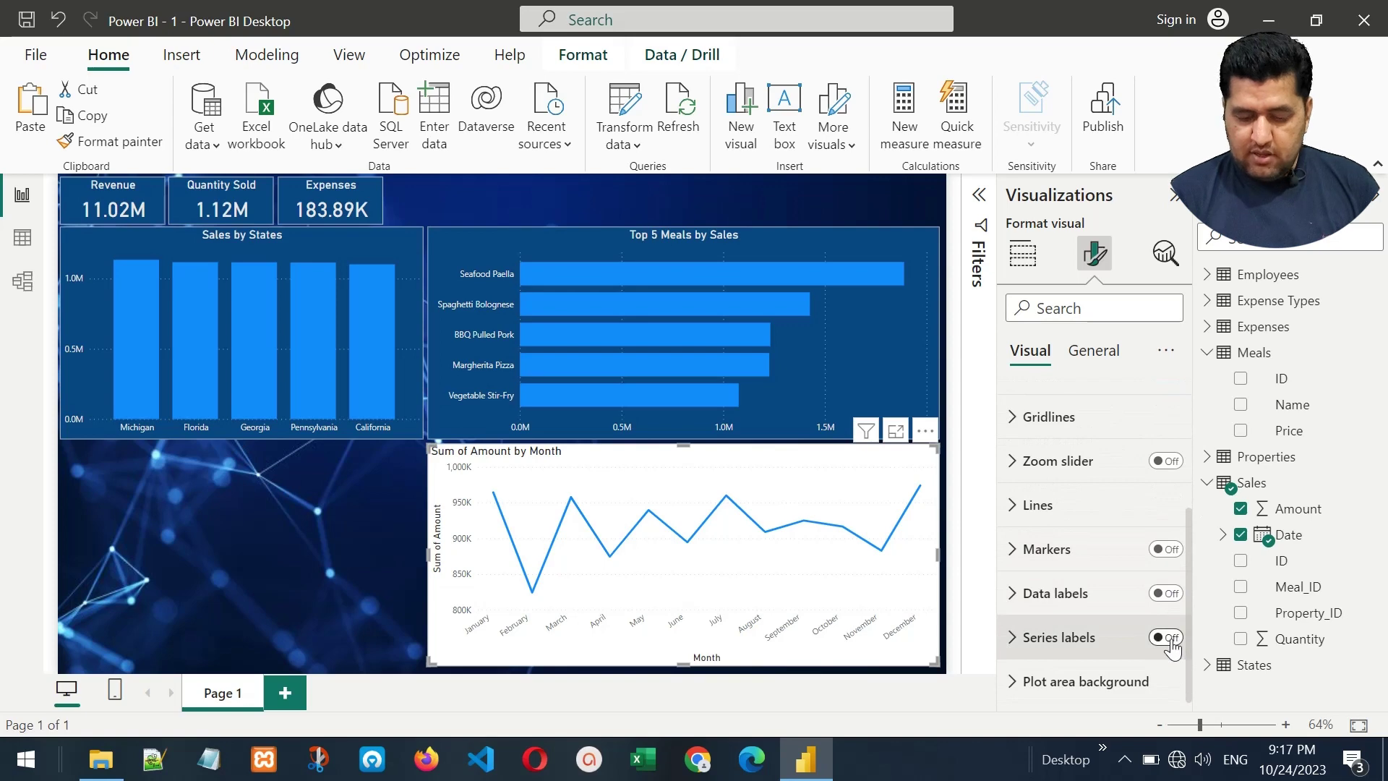
left_click(1160, 551)
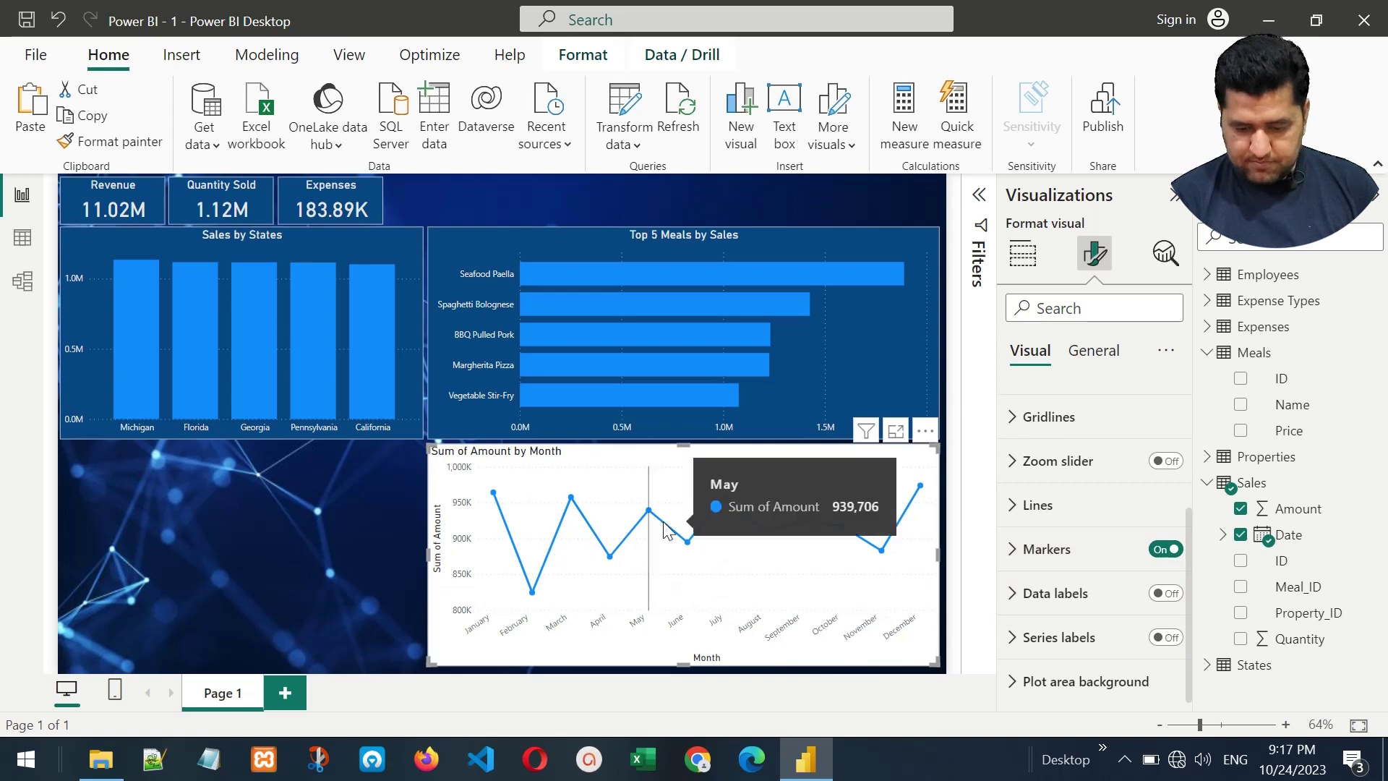
left_click(1165, 594)
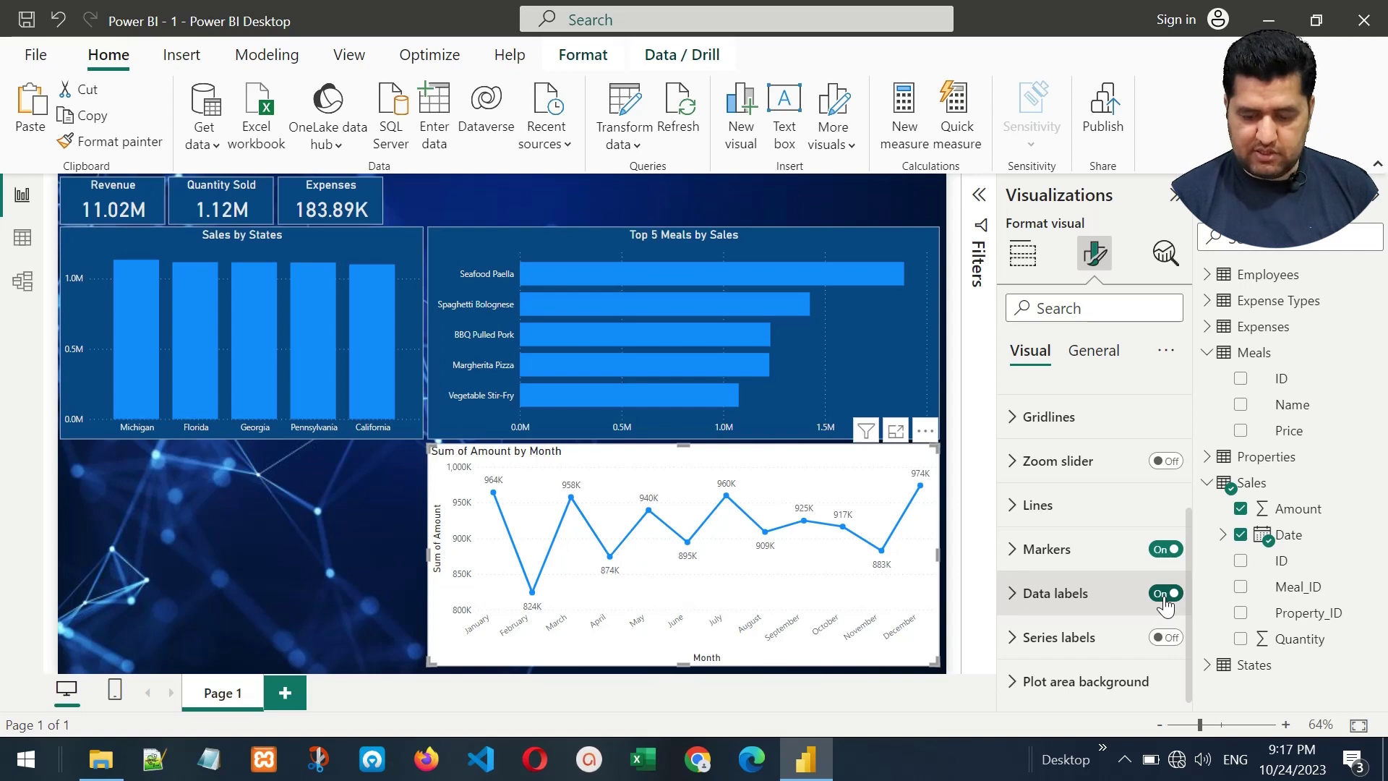
left_click(1008, 510)
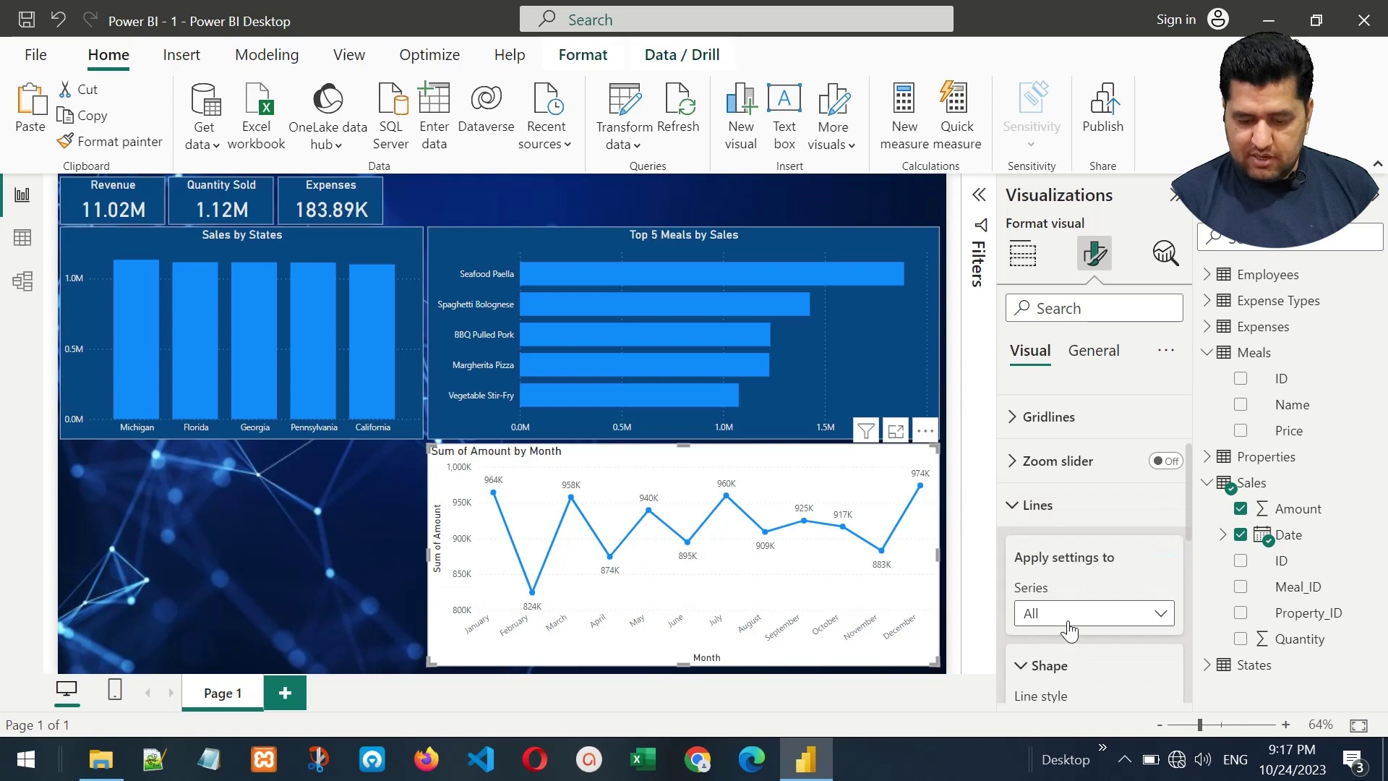
scroll(1086, 571, "down", 3)
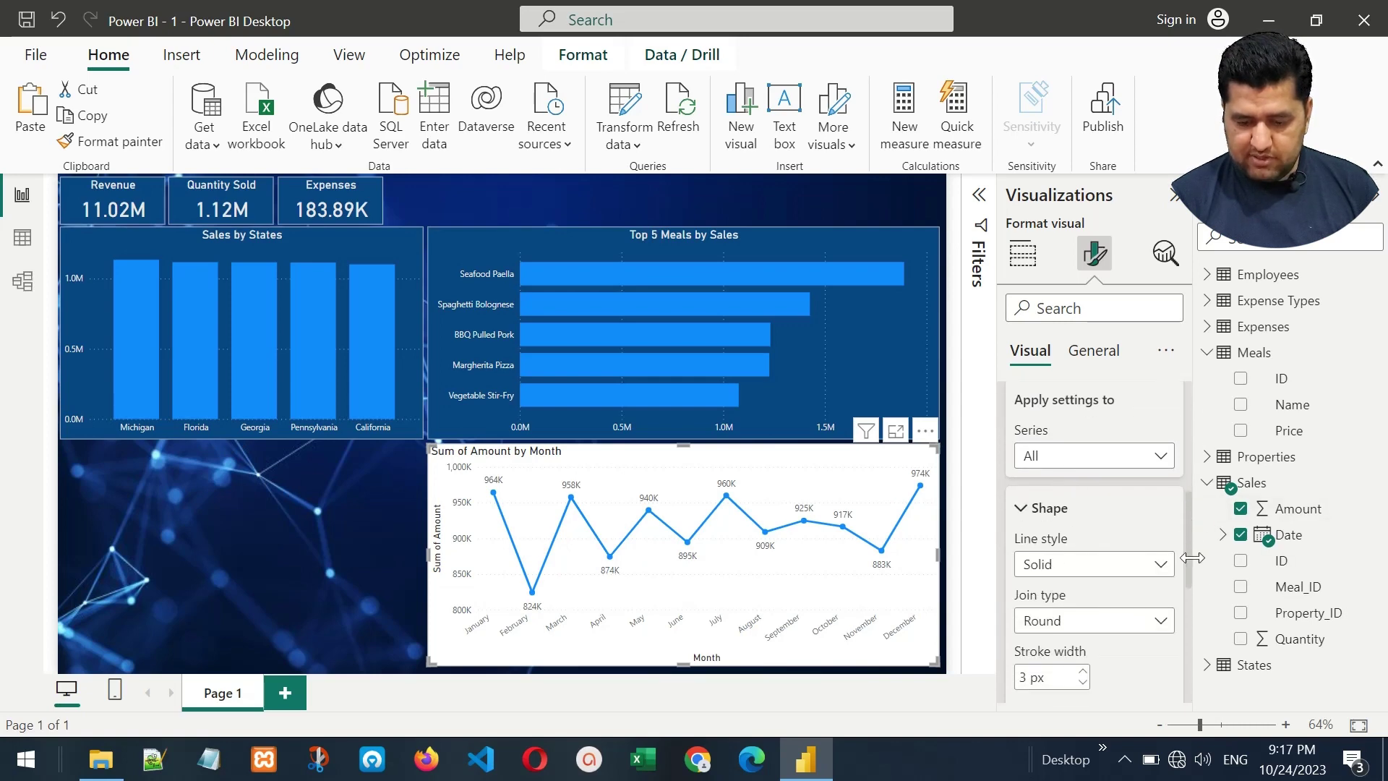
left_click(1086, 574)
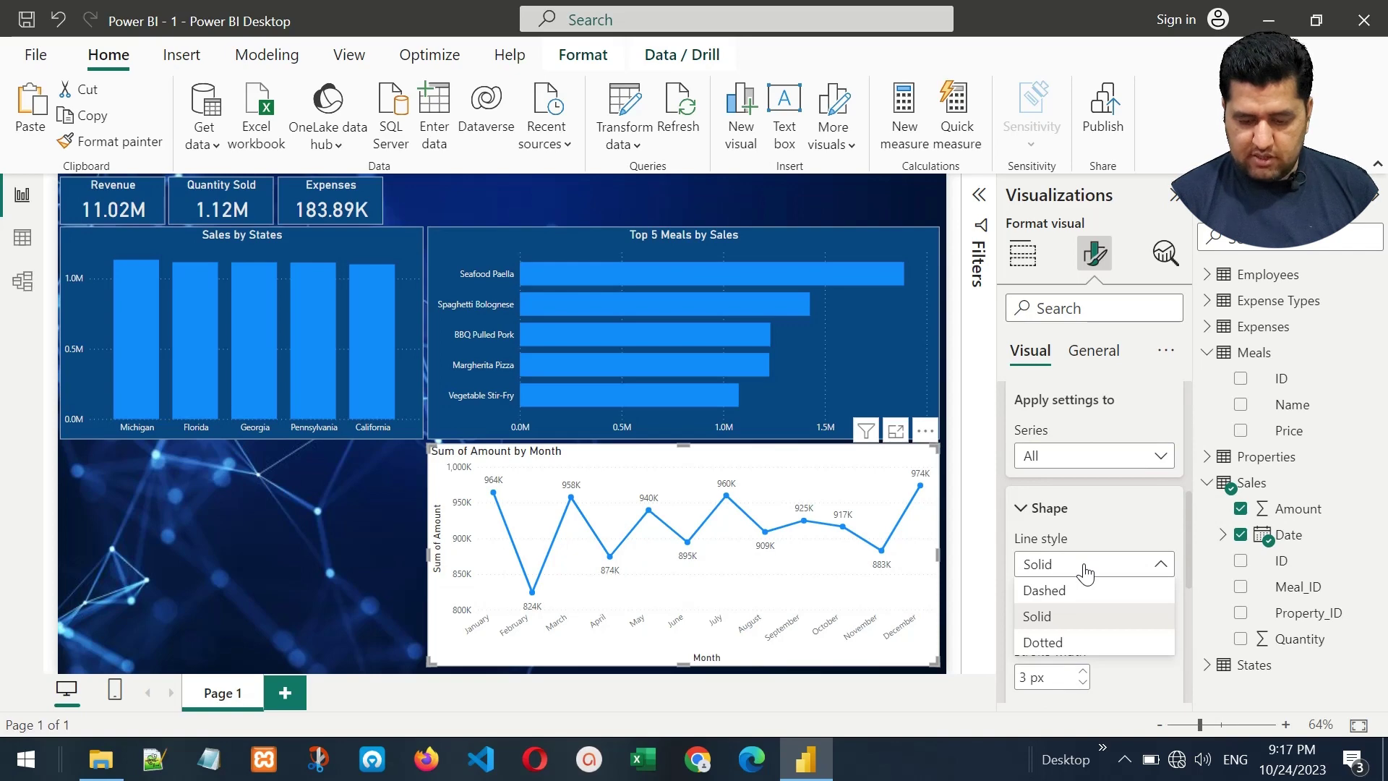
left_click(1088, 572)
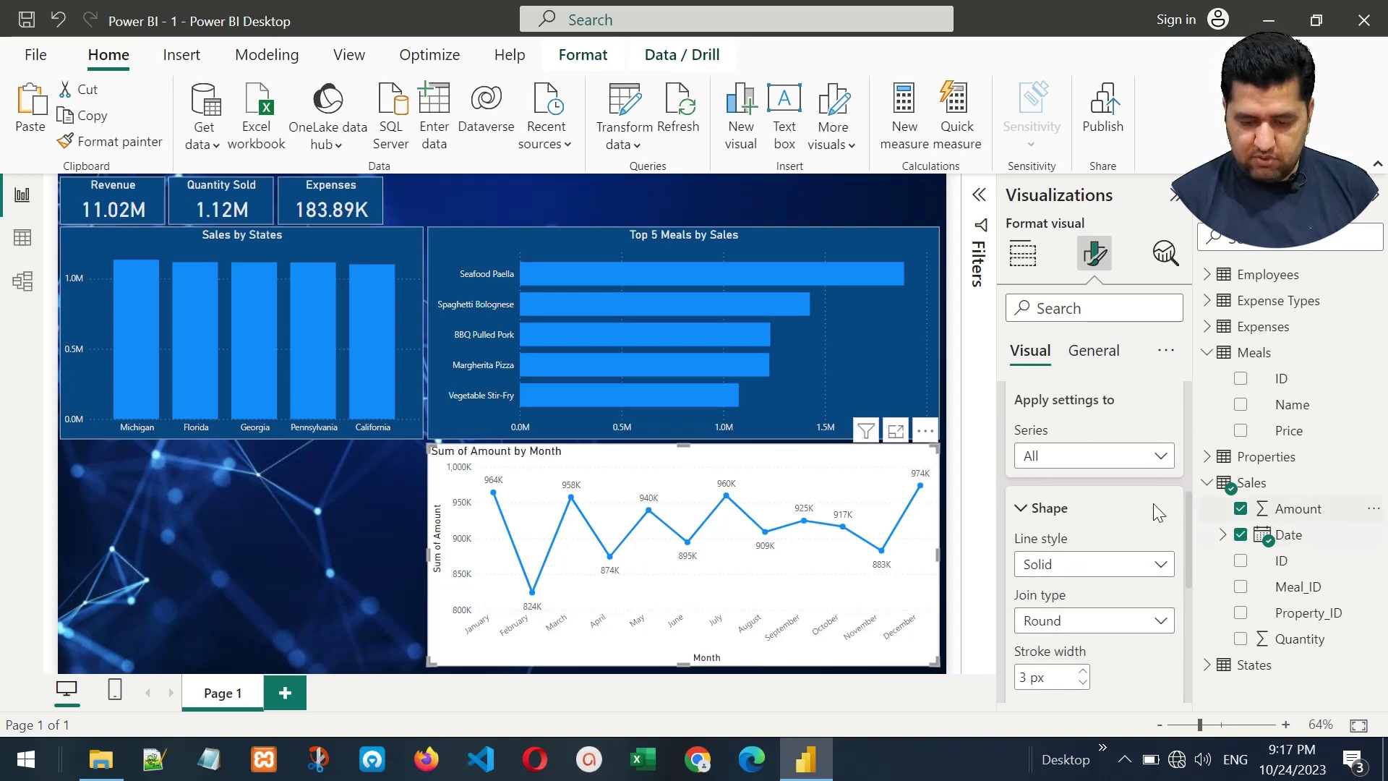
left_click(1022, 512)
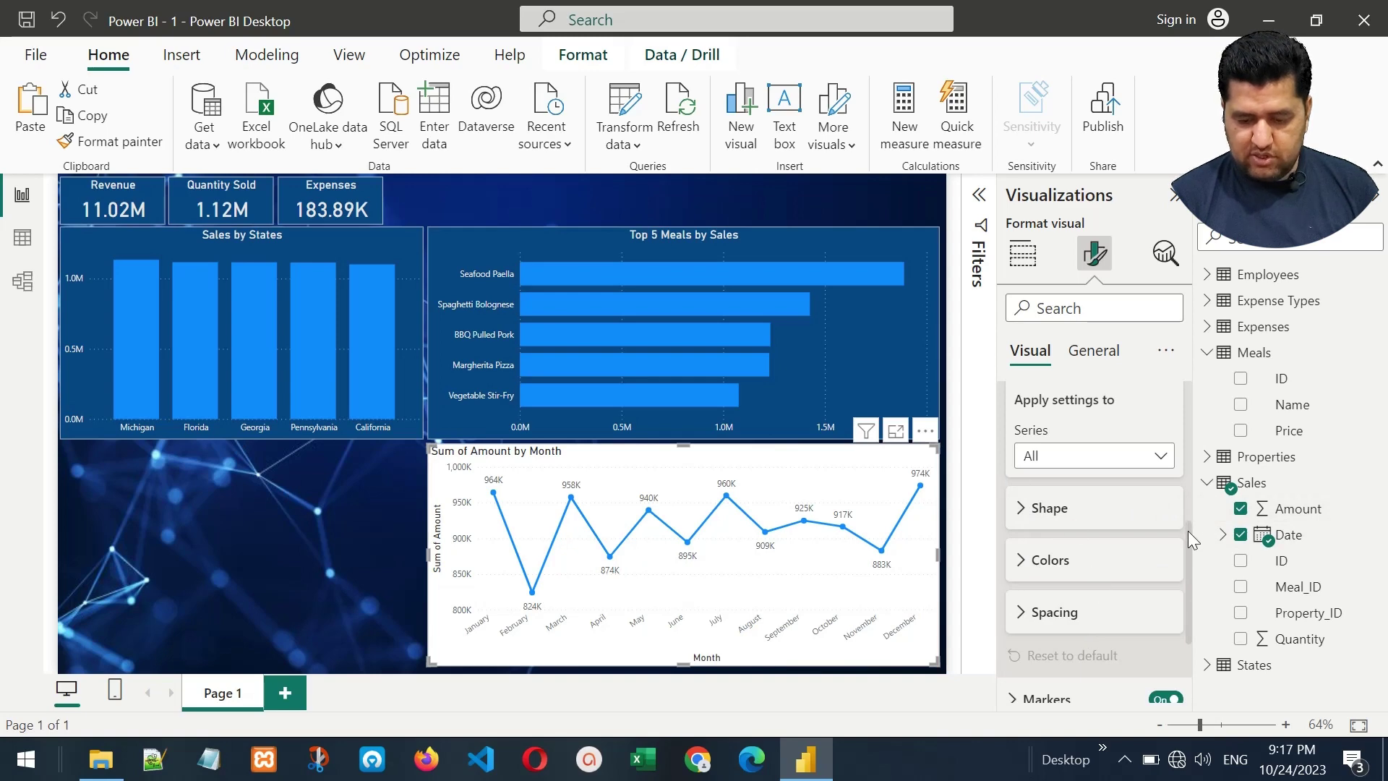
Turn off the horizontal gridlines of the monthly line chart.
scroll(1189, 513, "up", 4)
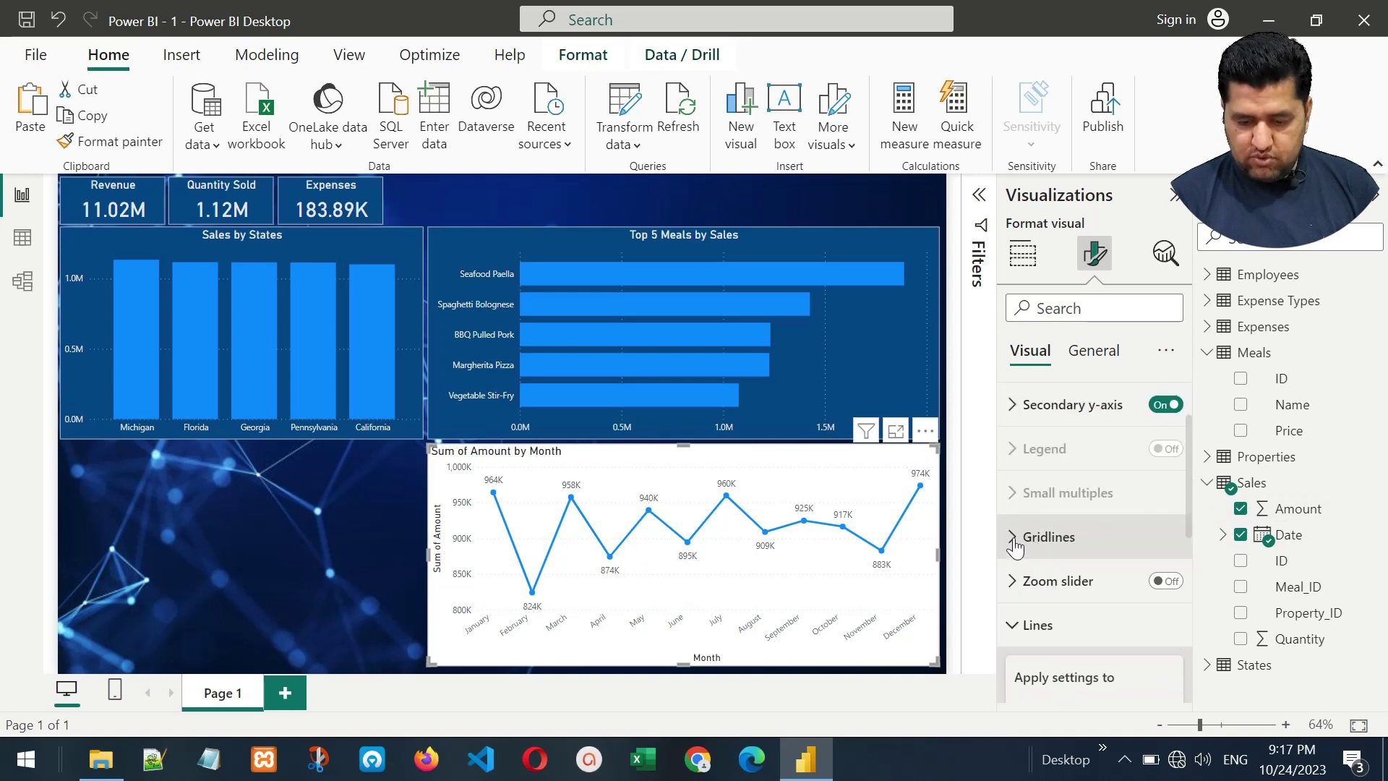
left_click(1014, 539)
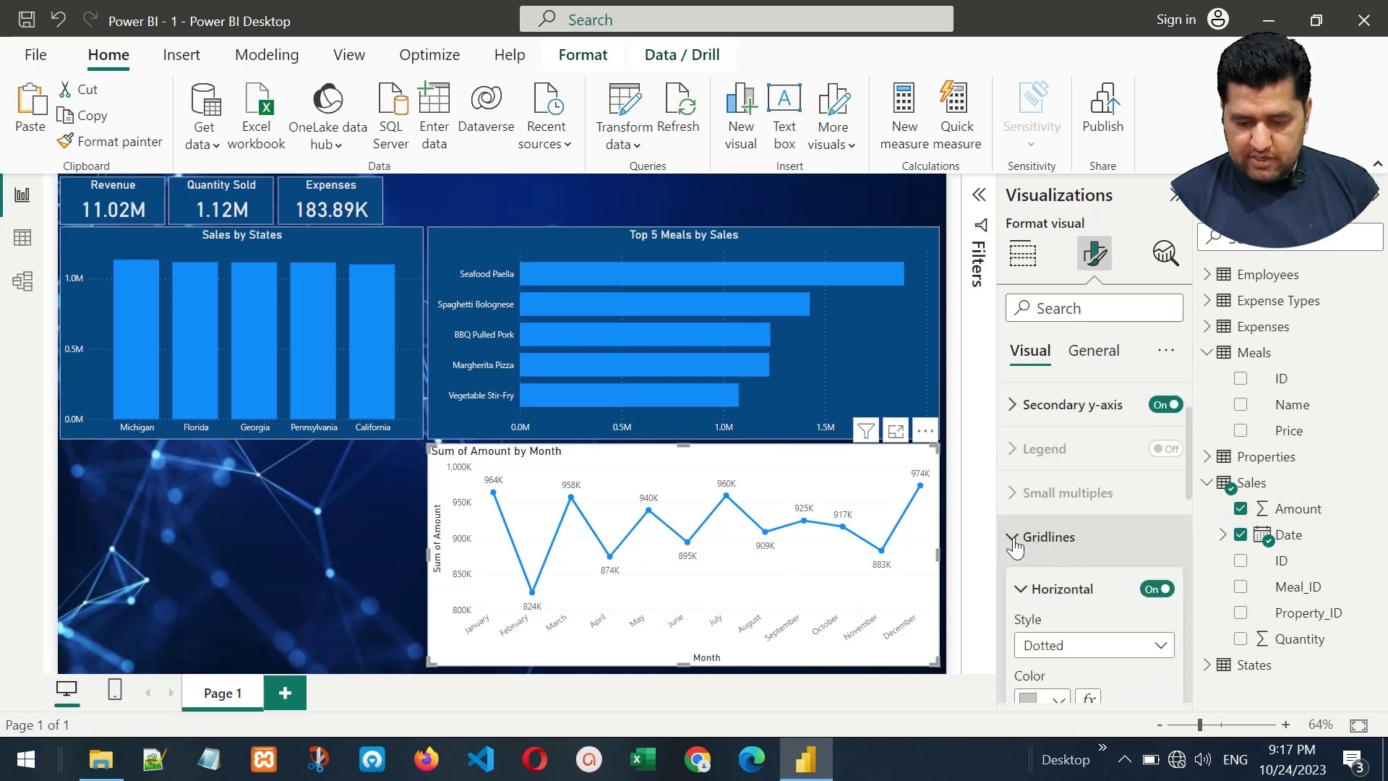
left_click(1153, 595)
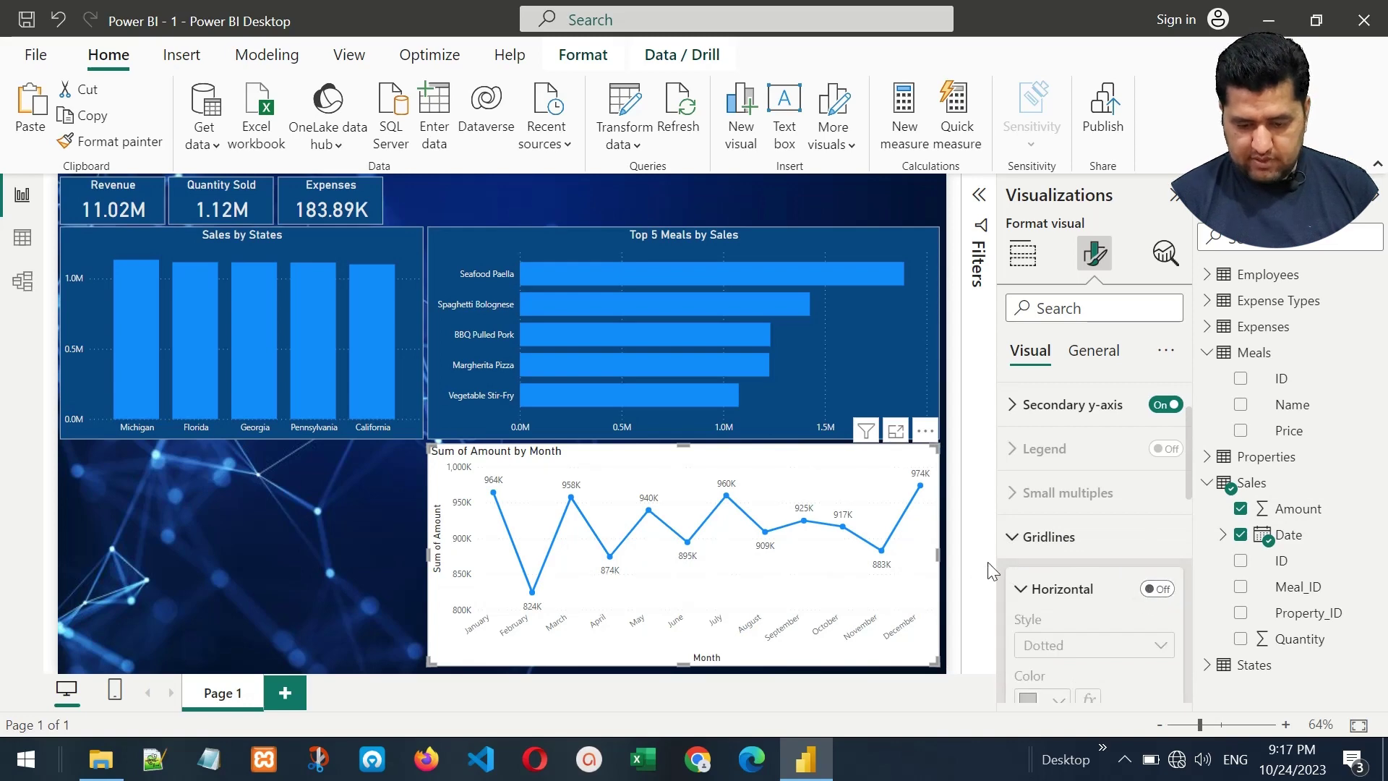
left_click(1001, 546)
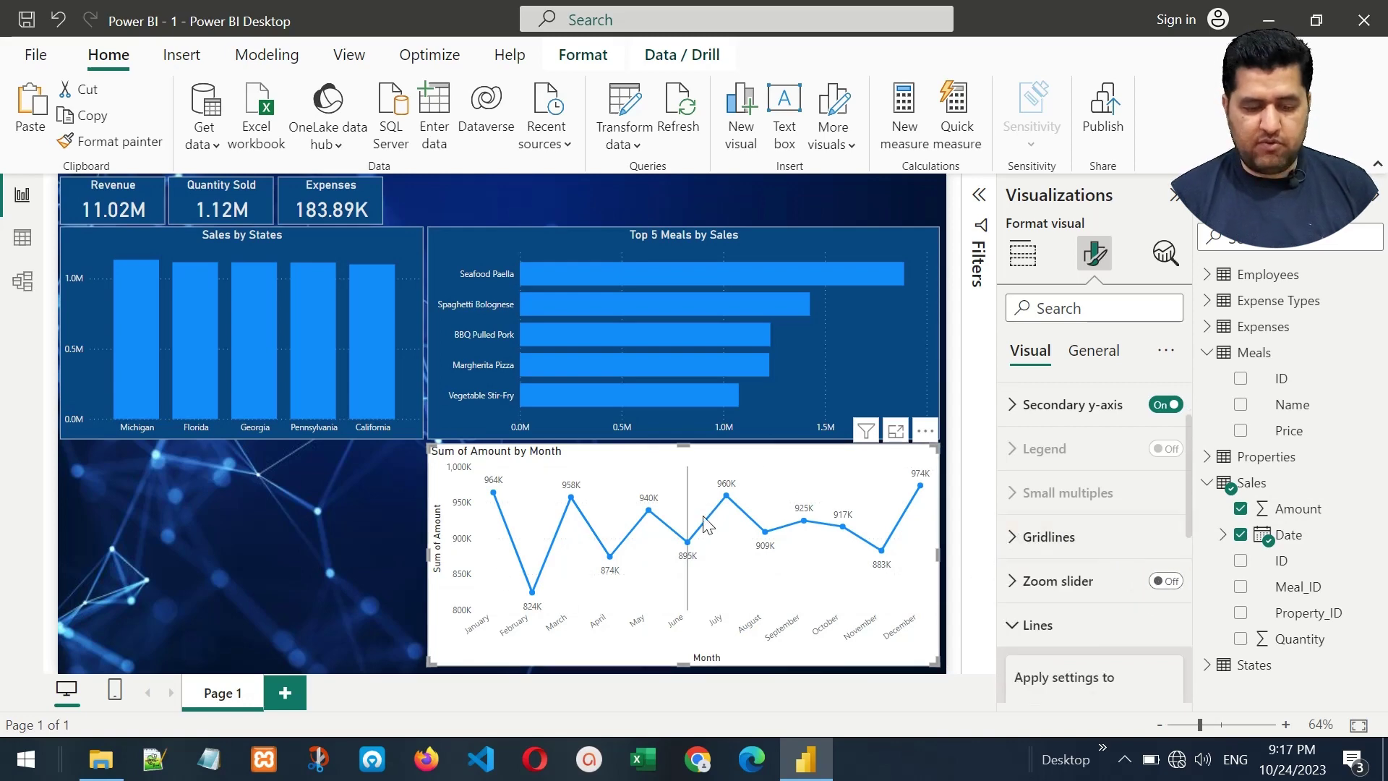
mouse_move(705, 522)
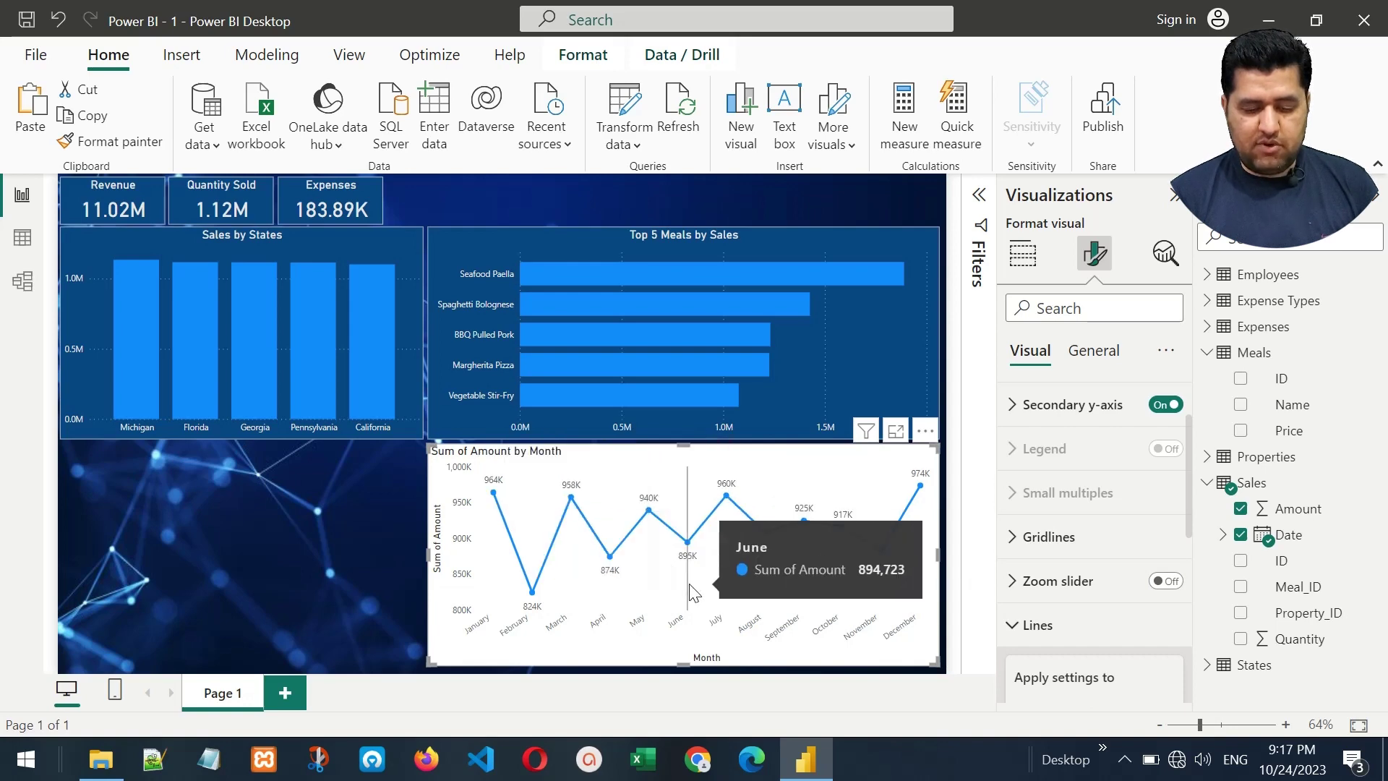
Copy the formatting of the Top 5 Meals by Sales chart onto the monthly line chart with Format painter.
left_click(484, 247)
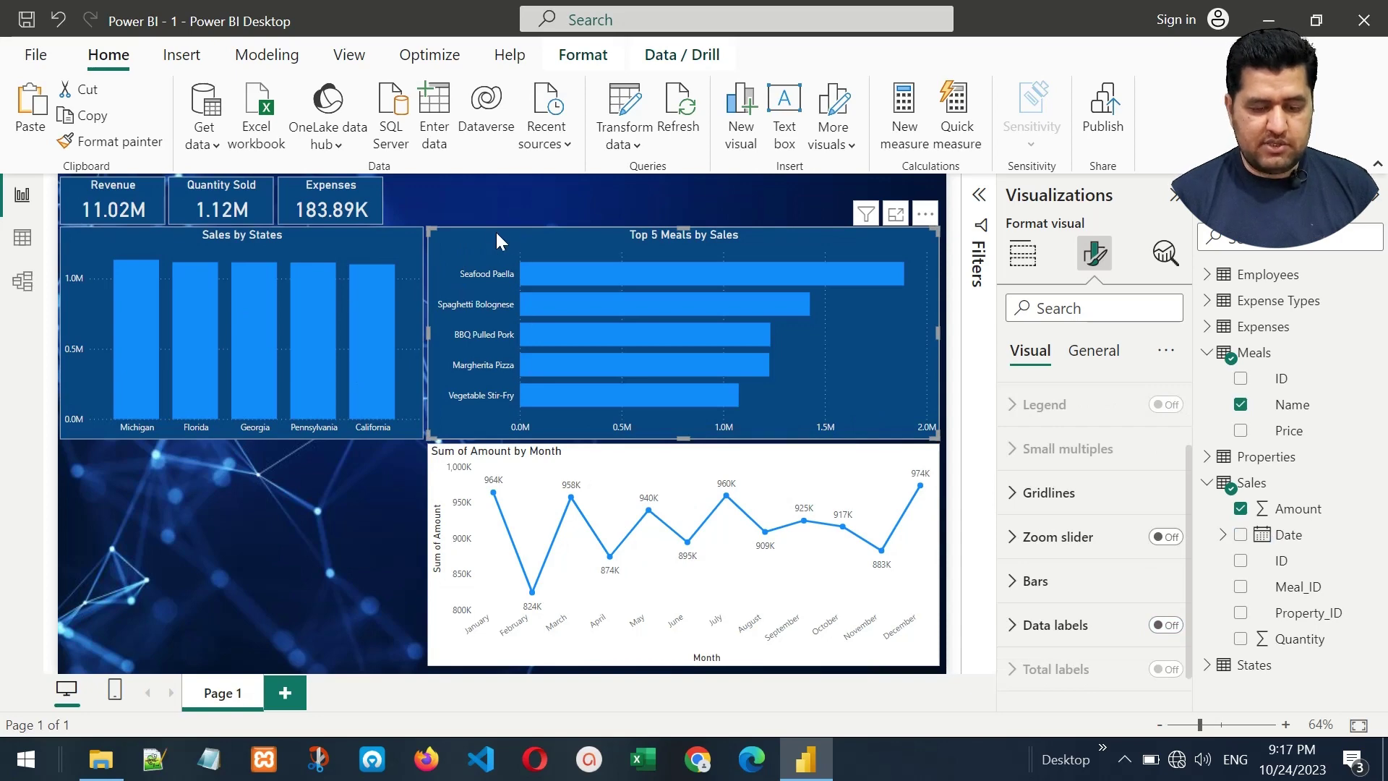
left_click(119, 142)
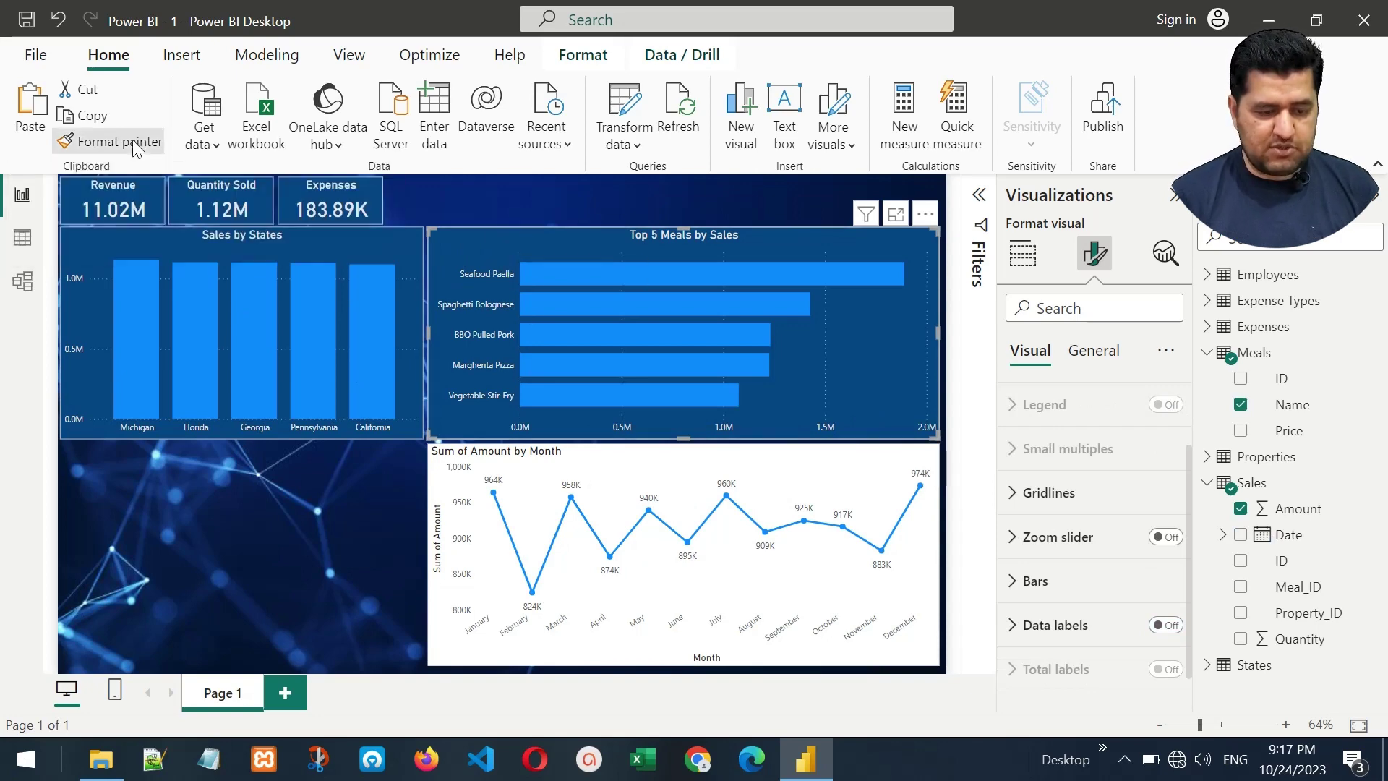
left_click(599, 467)
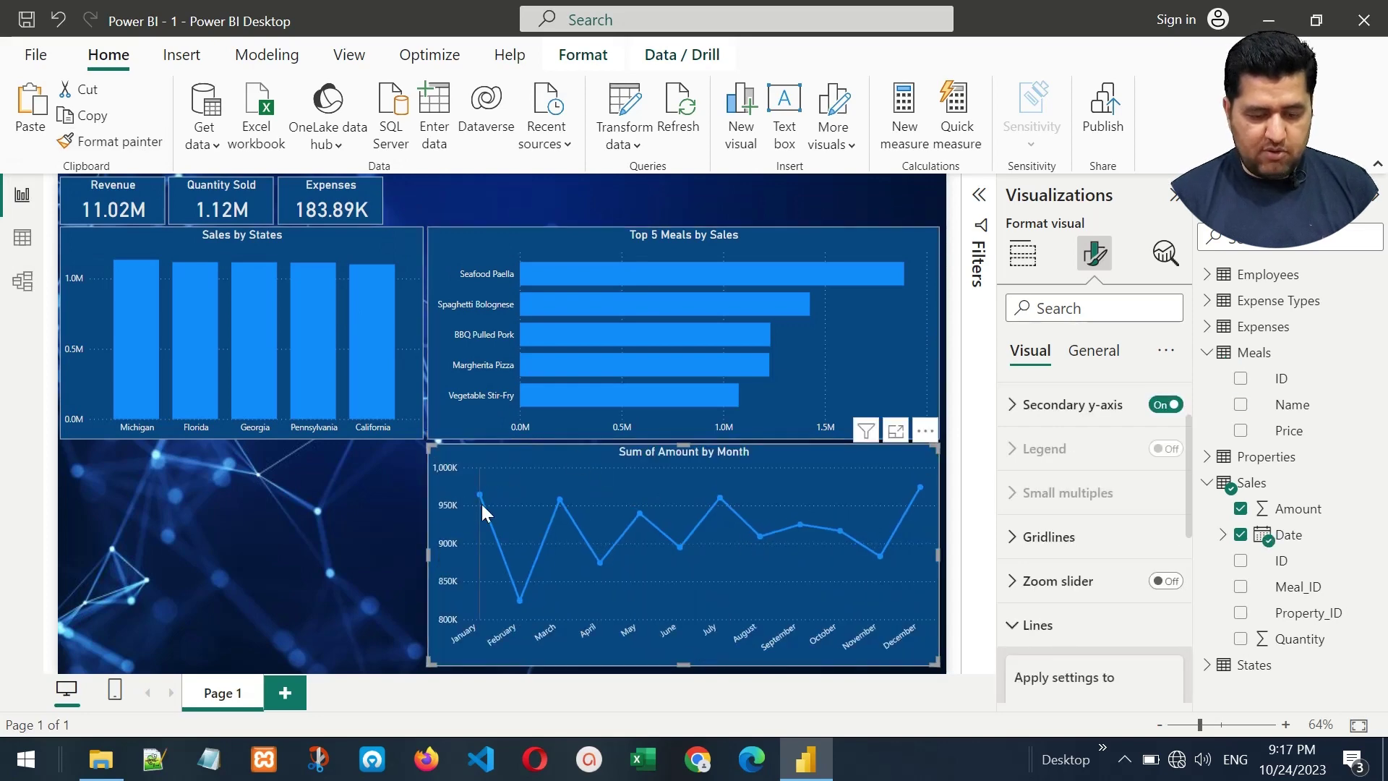
mouse_move(613, 501)
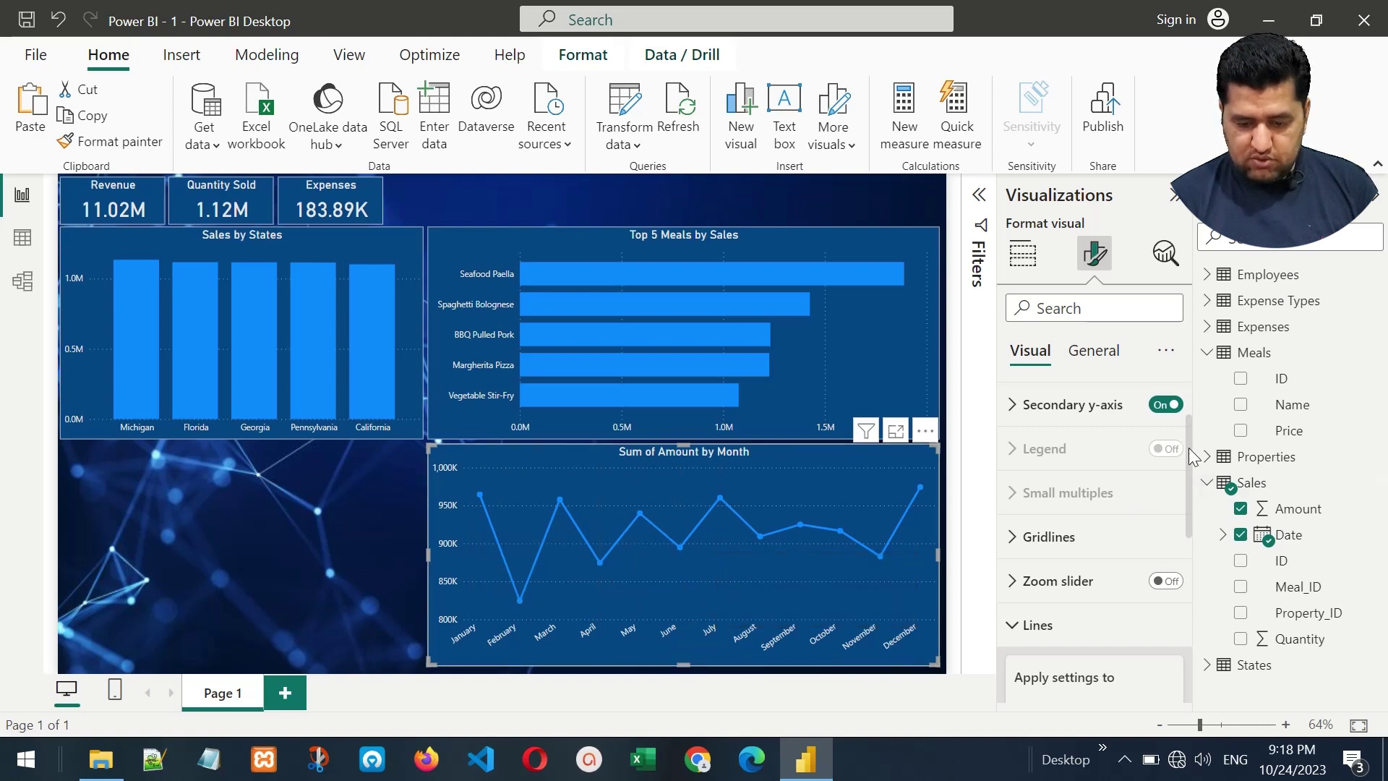
Turn on the line chart's data labels and set their values' color to light grey.
left_click_drag(1189, 448, 1200, 623)
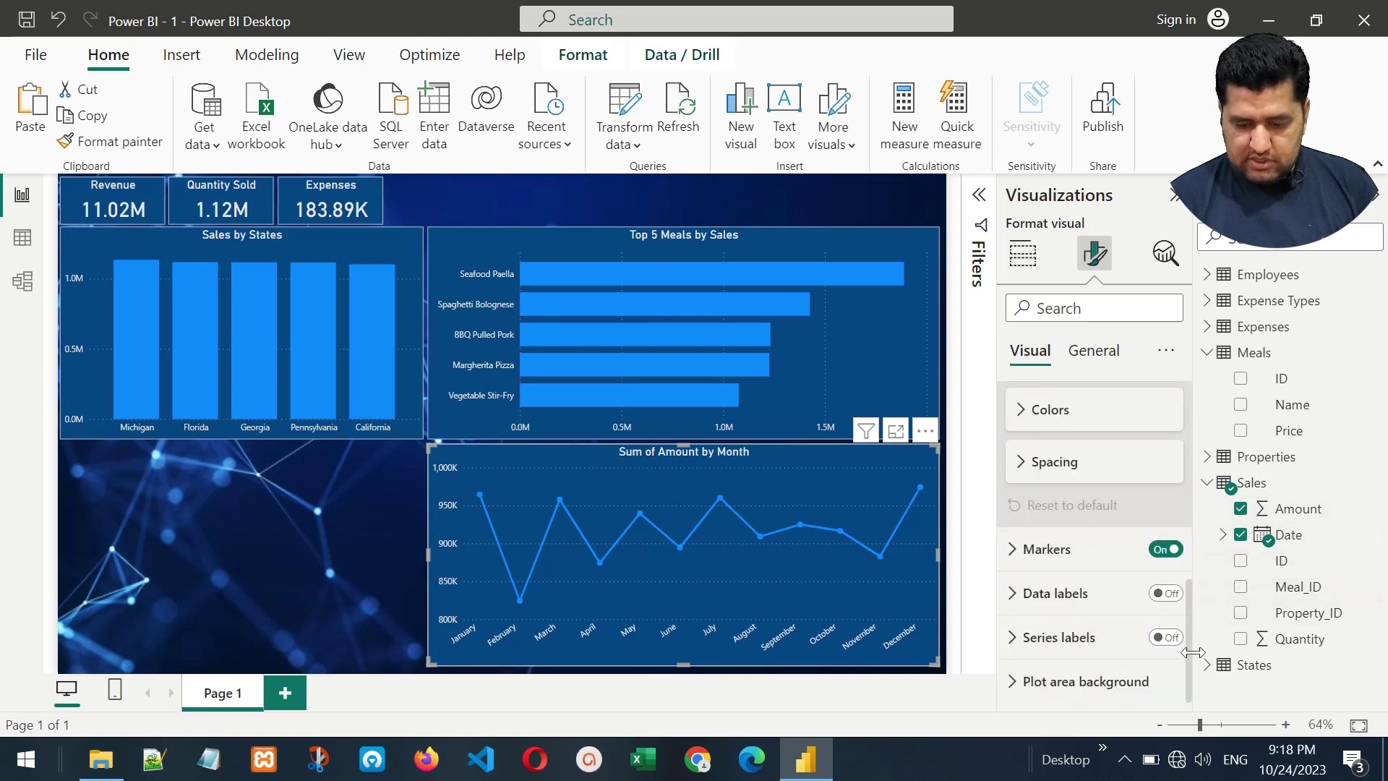
left_click(1165, 594)
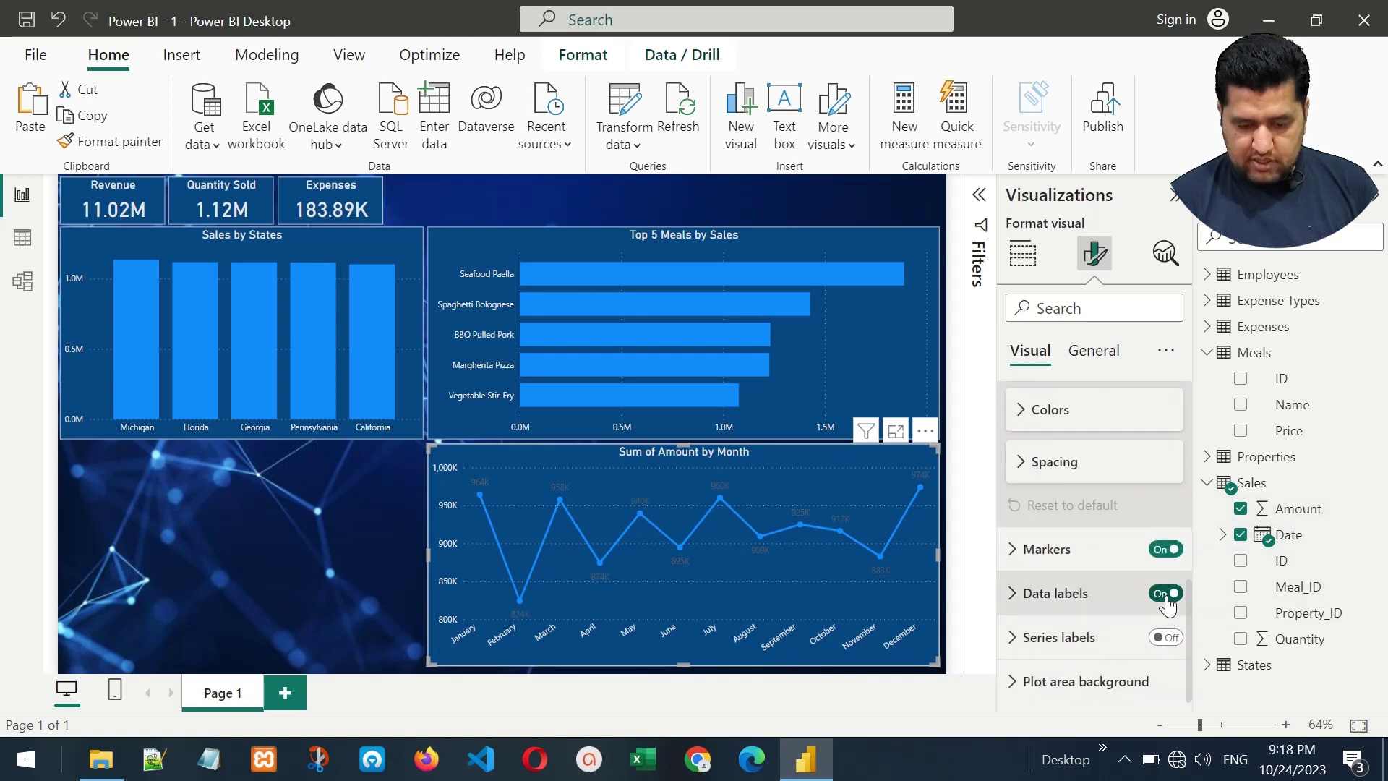
left_click(1013, 594)
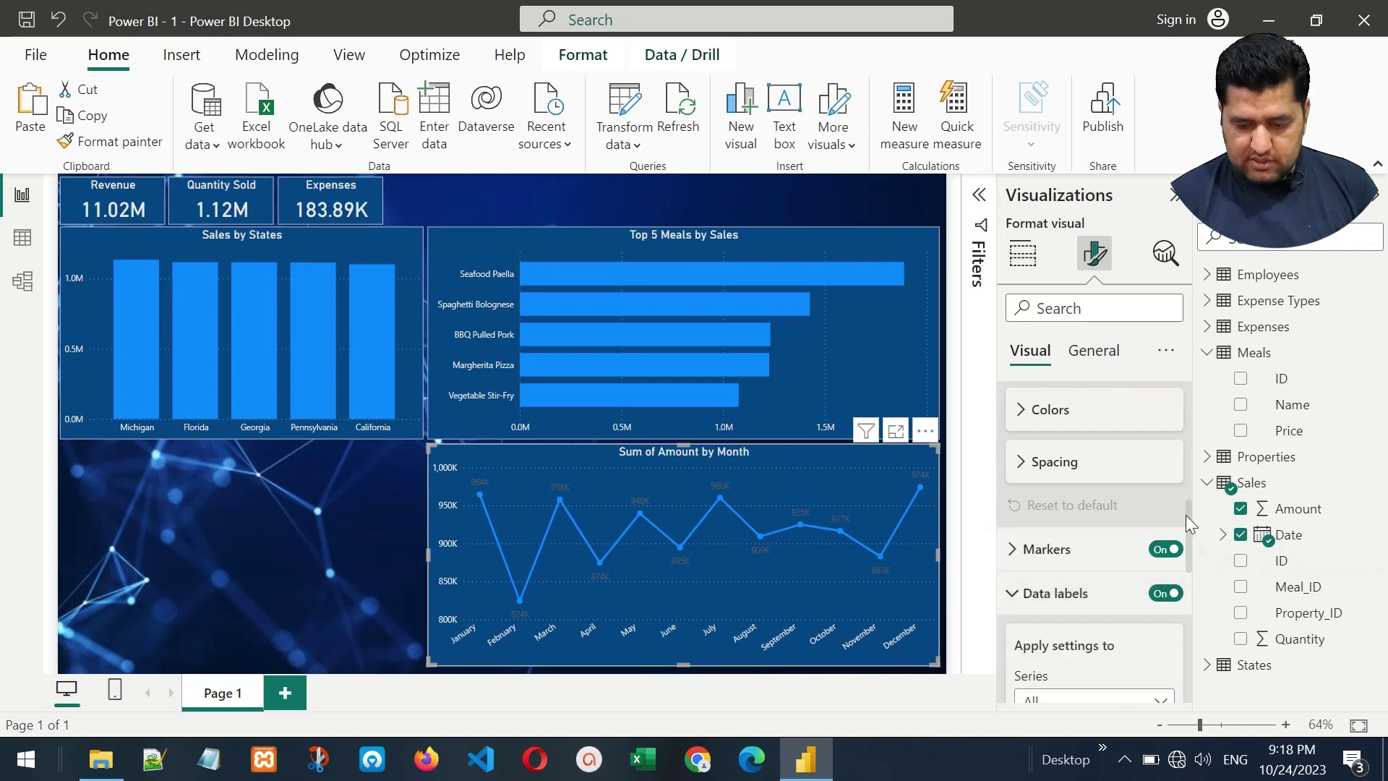
scroll(1046, 534, "down", 5)
left_click(1019, 537)
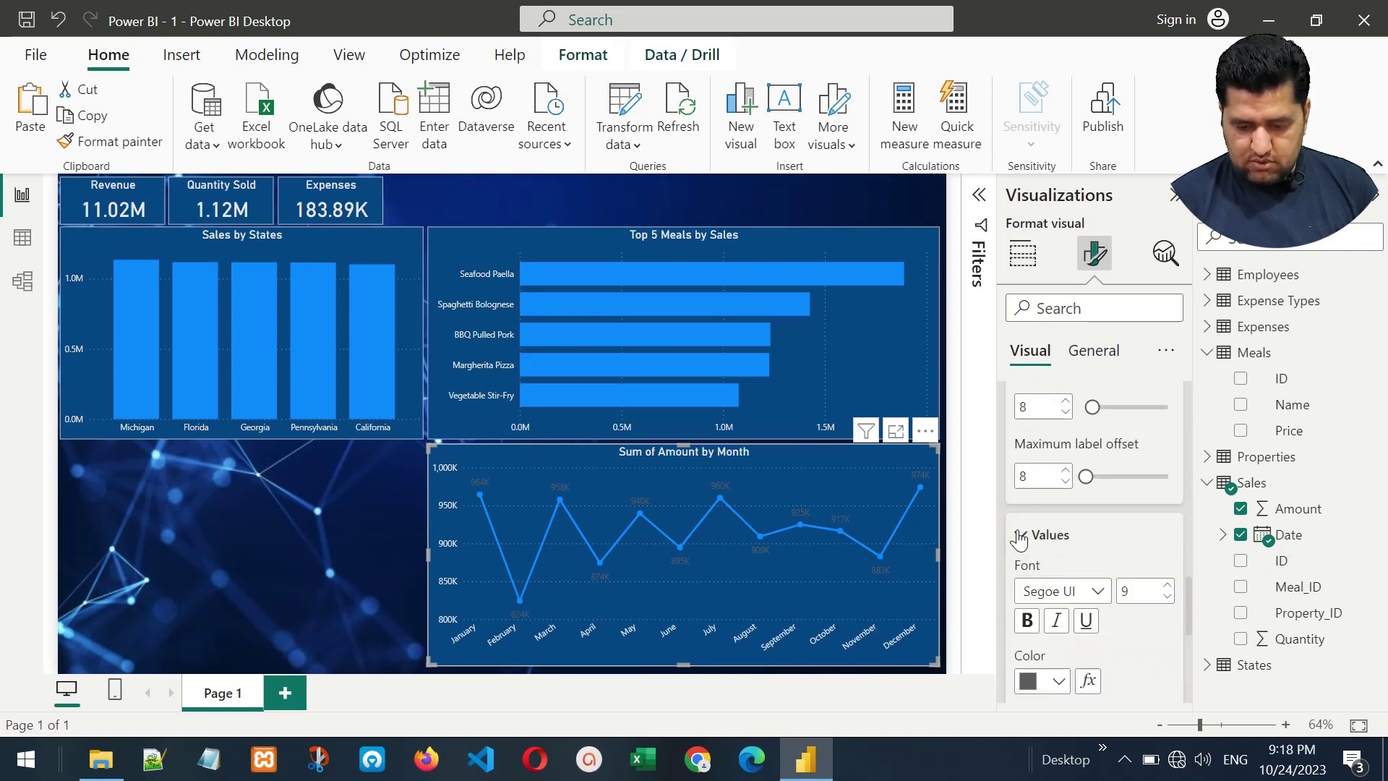
left_click(1044, 690)
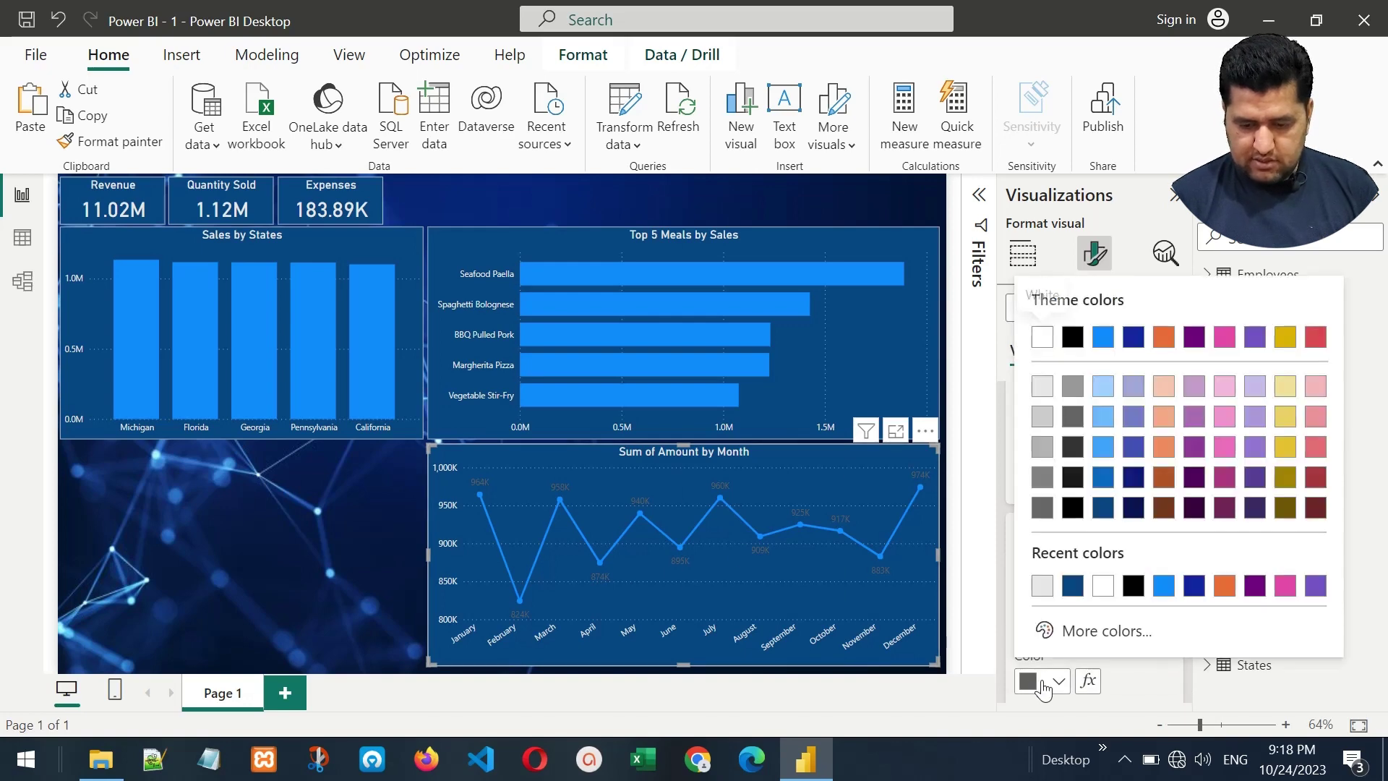
left_click(1042, 392)
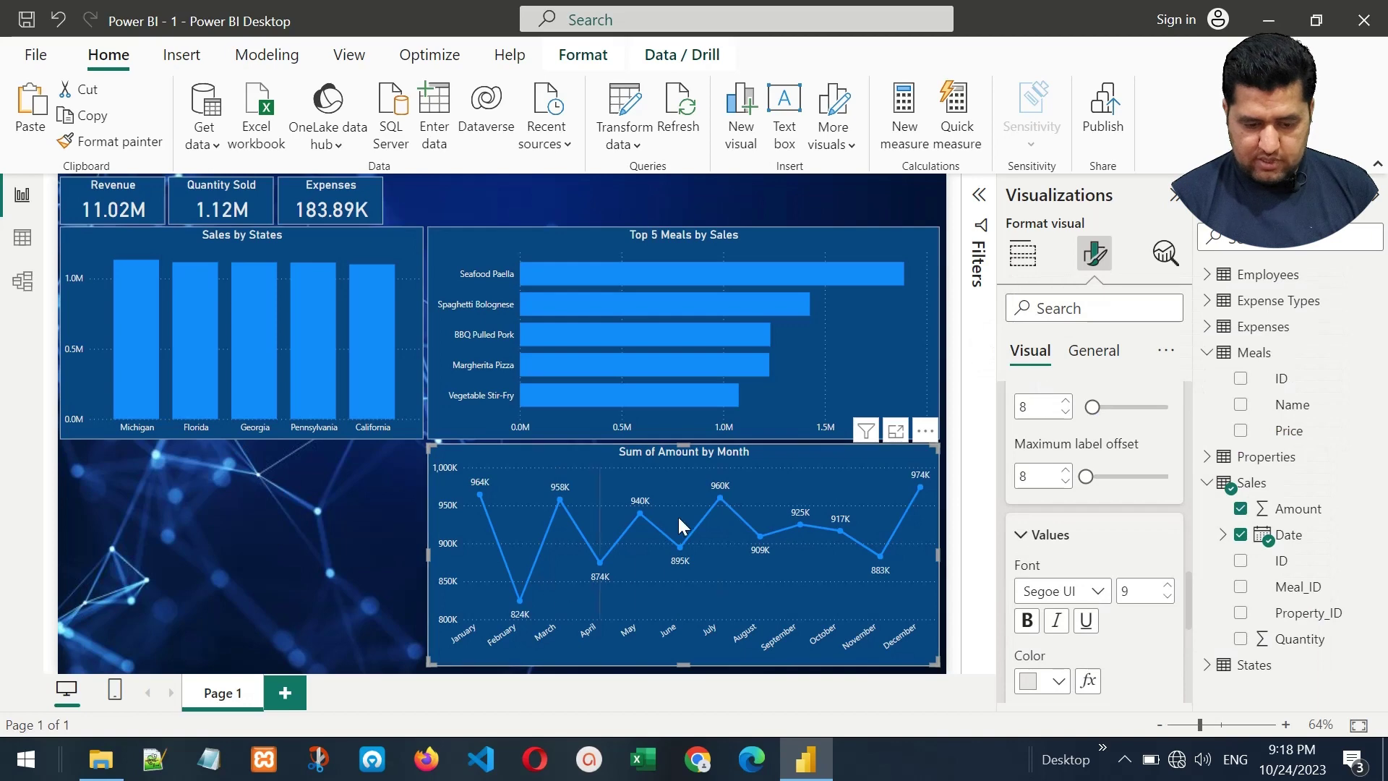
Change the monthly line chart's title to "Sales by Month".
left_click(1096, 361)
left_click(1013, 453)
triple_click(1075, 556)
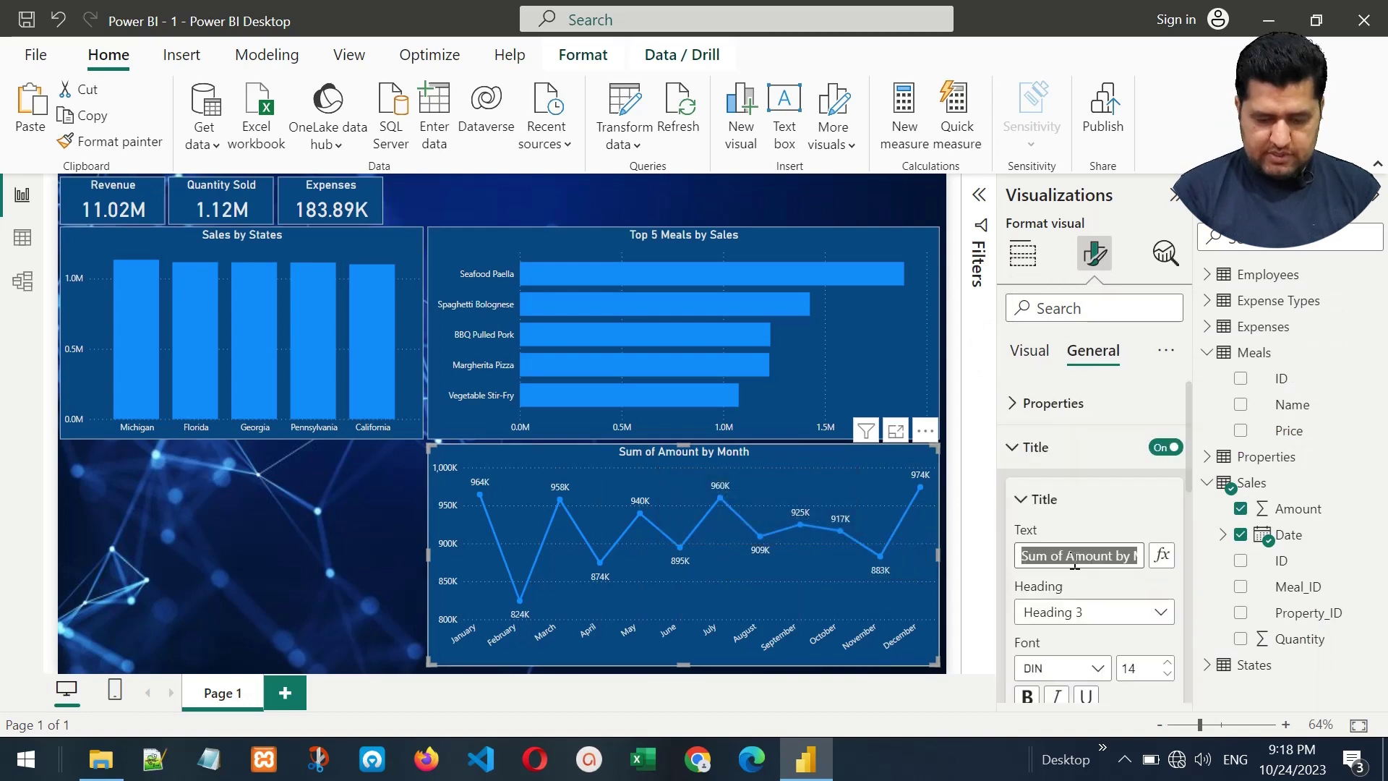
type("Sales by M")
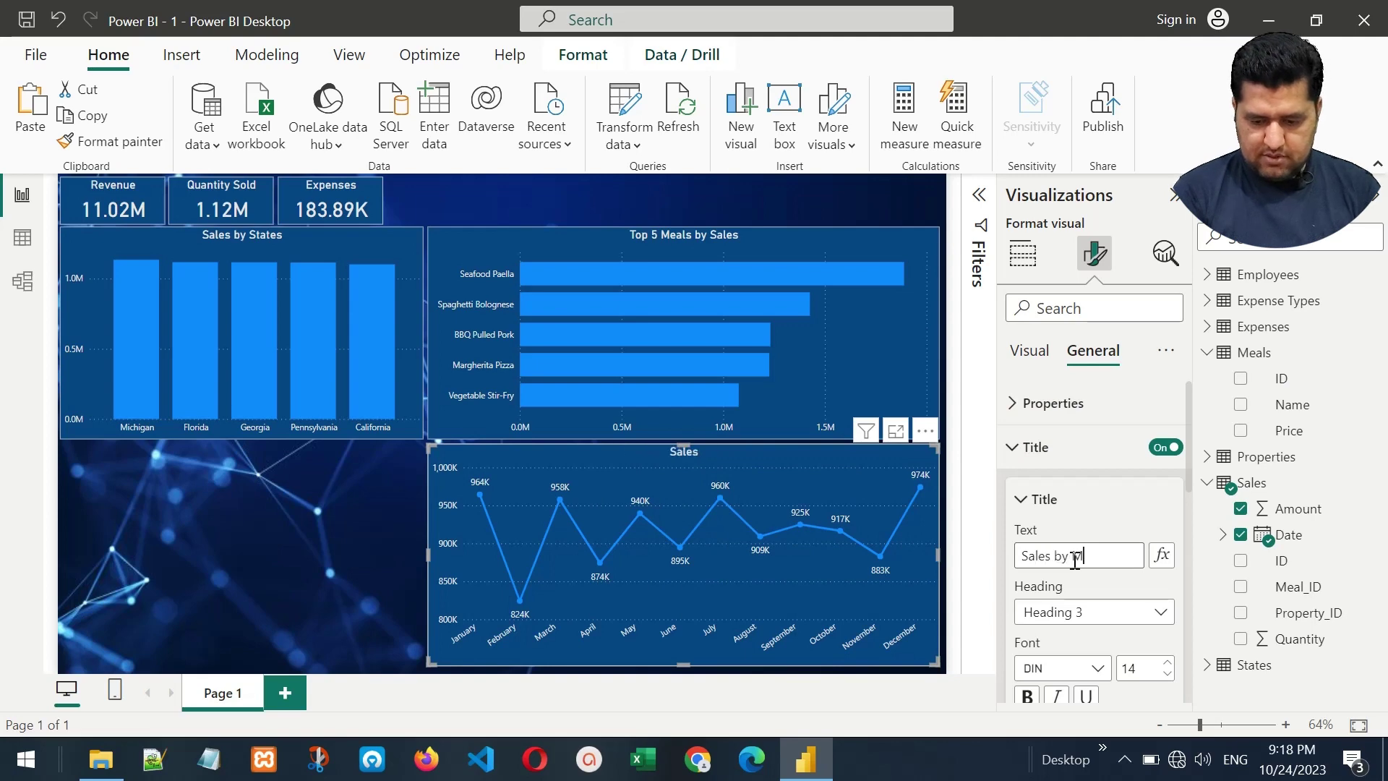
type("onth")
left_click(553, 670)
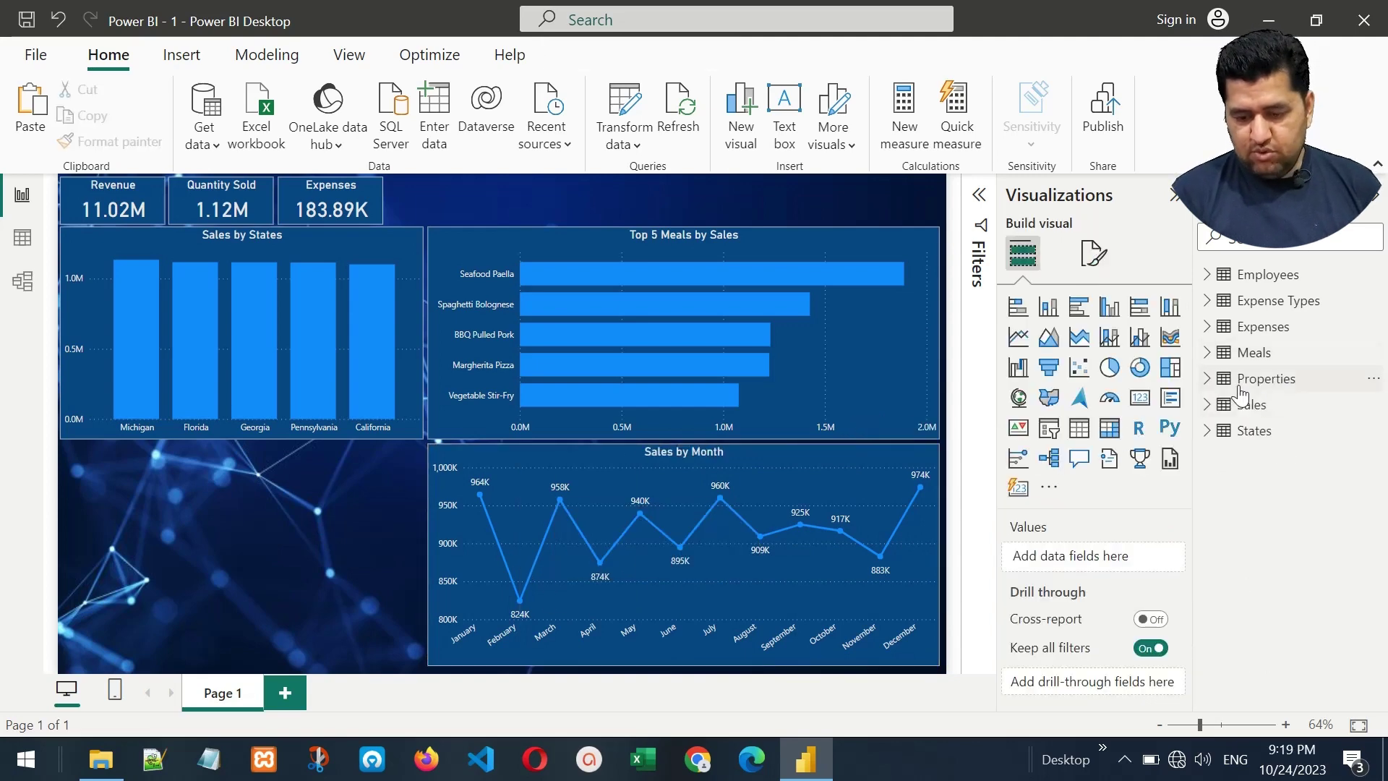
Check the Properties table's data and add a stacked bar chart of Sales Amount by property Name below the Sales by States chart.
left_click(1209, 384)
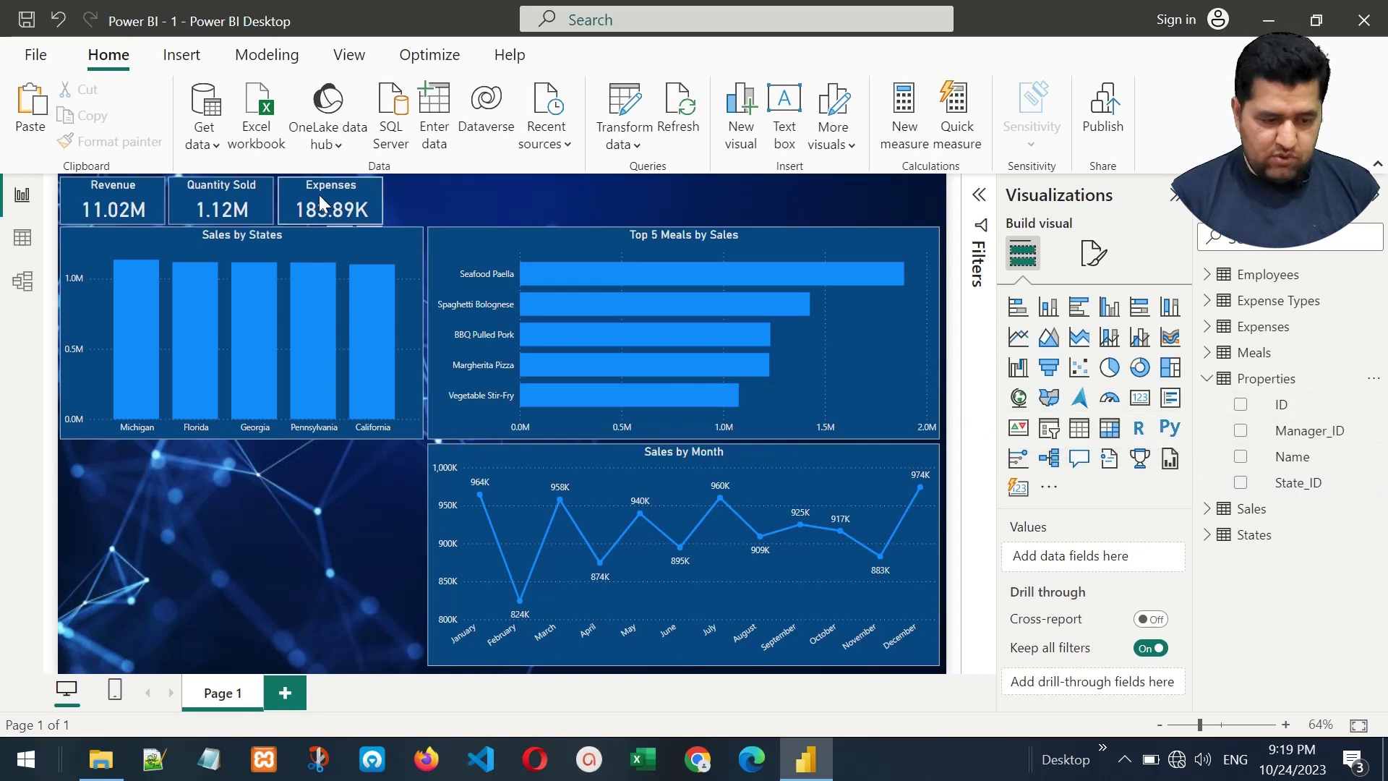
left_click(24, 239)
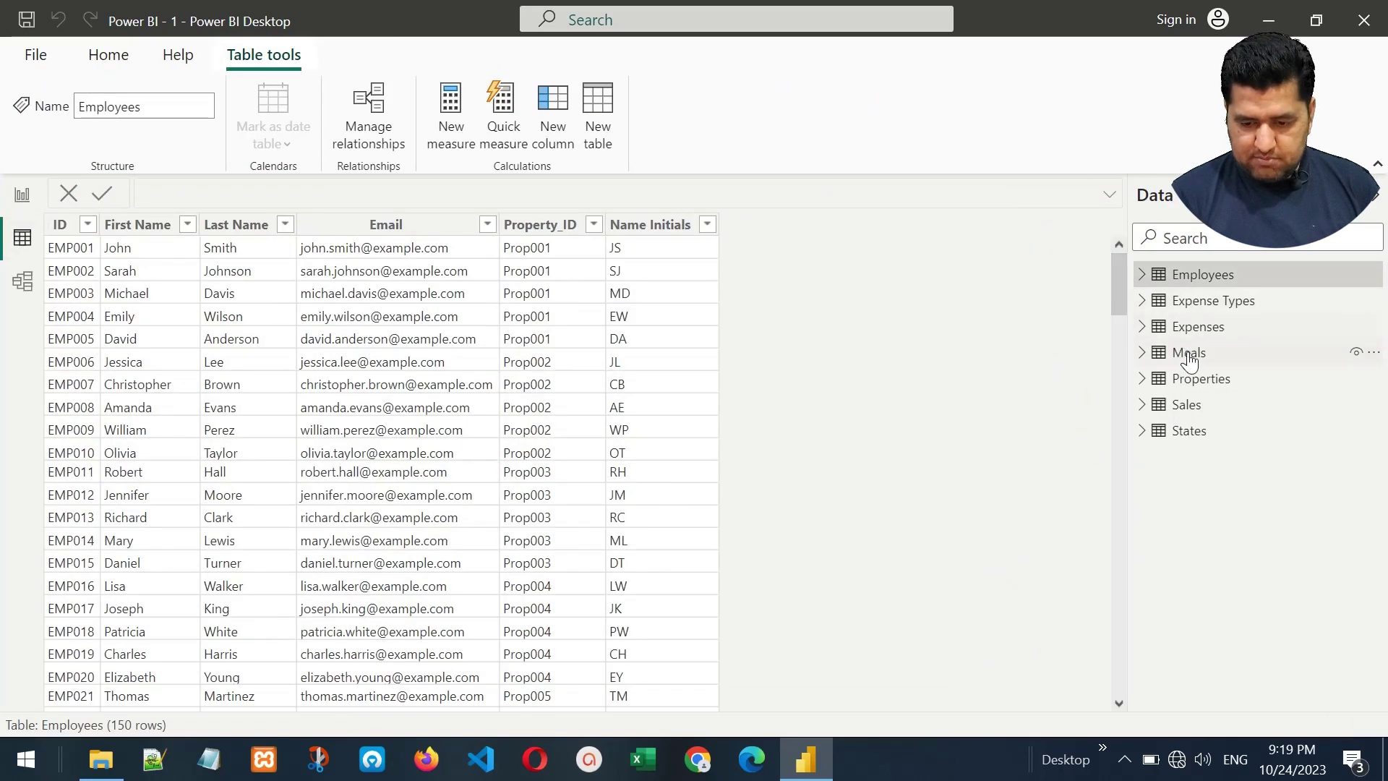
left_click(1184, 382)
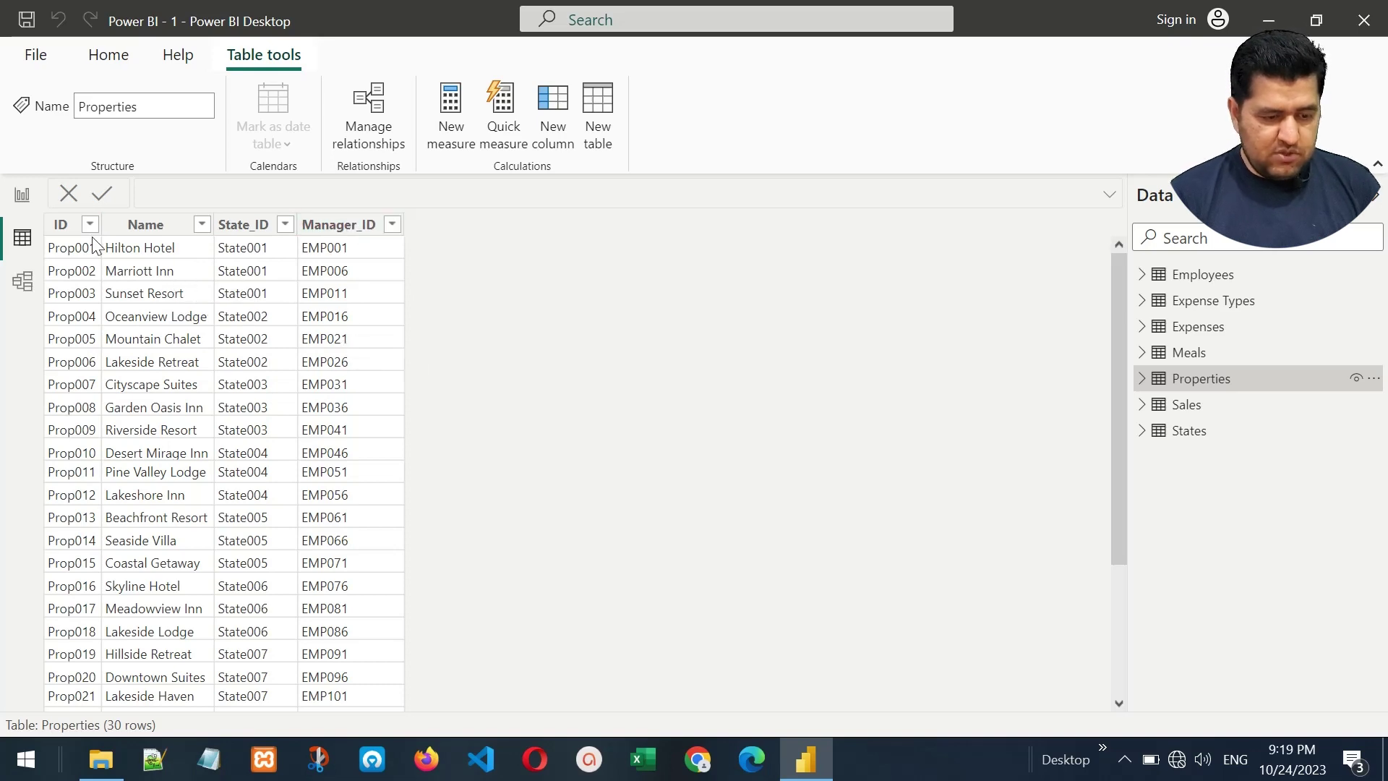
left_click(23, 198)
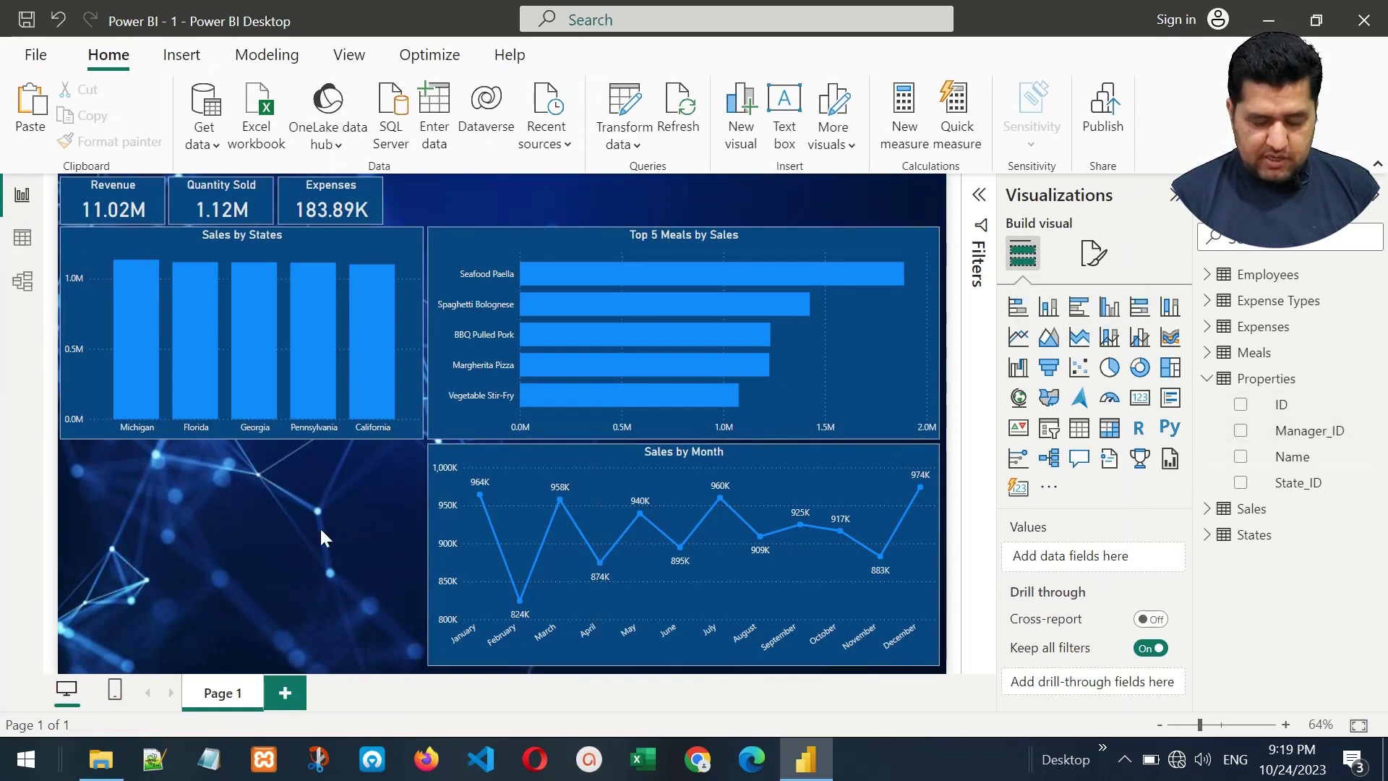
left_click(1017, 318)
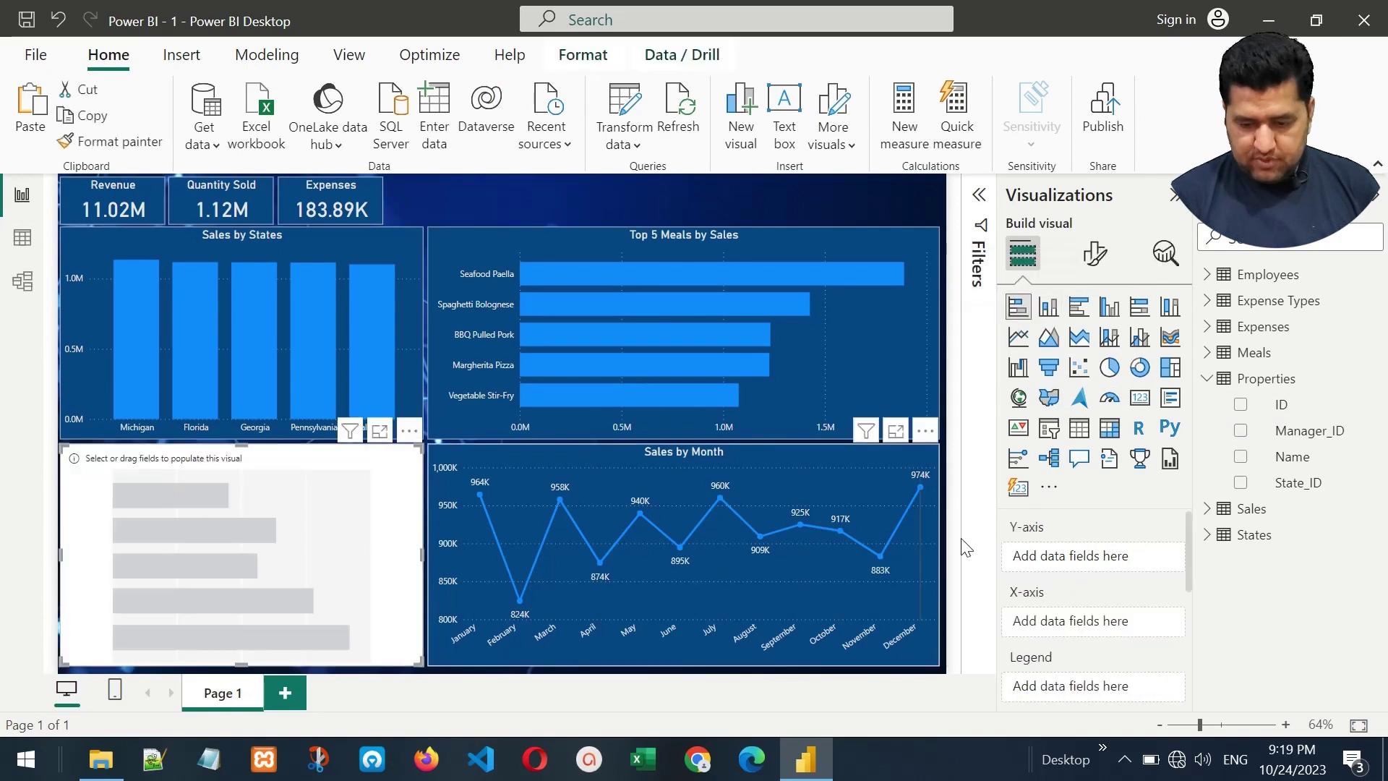
left_click_drag(1293, 456, 1115, 562)
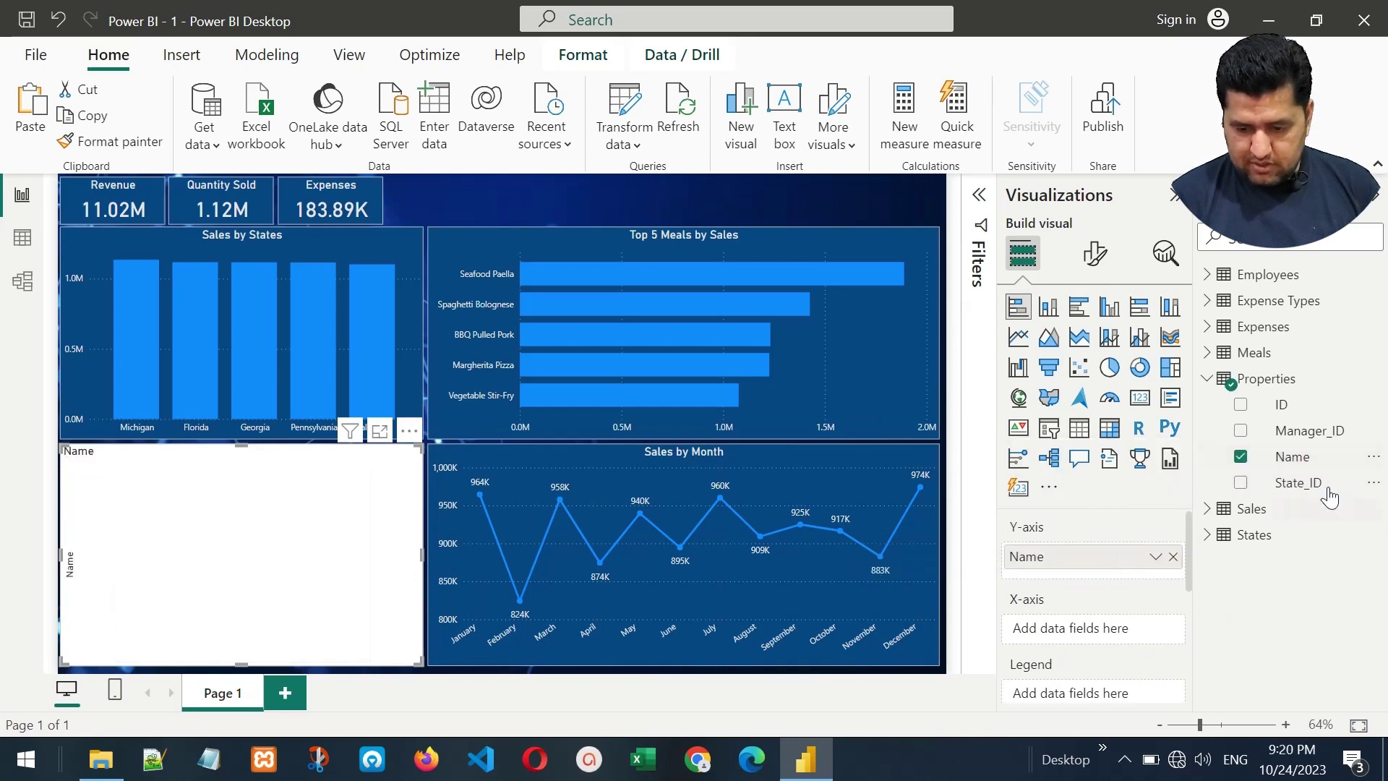
left_click(1206, 509)
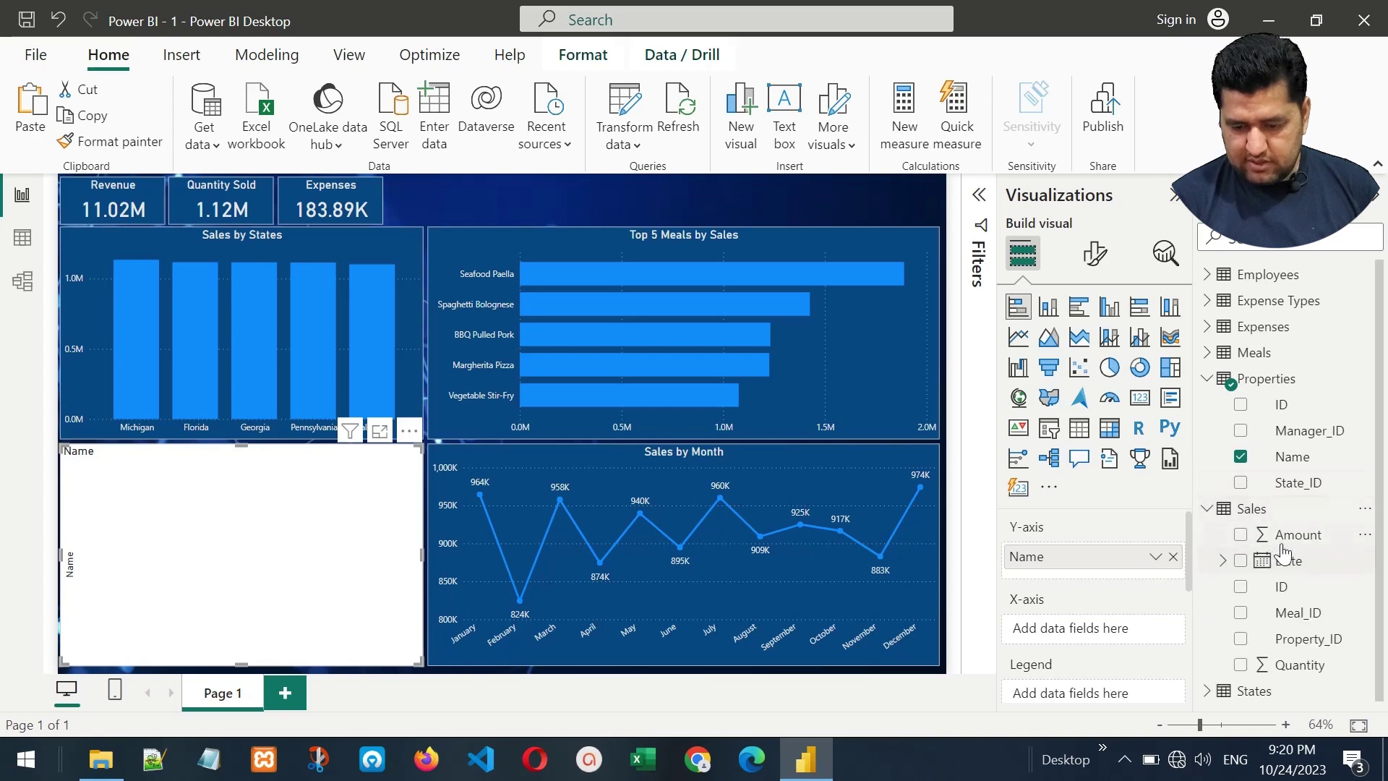
left_click_drag(1284, 544, 1096, 629)
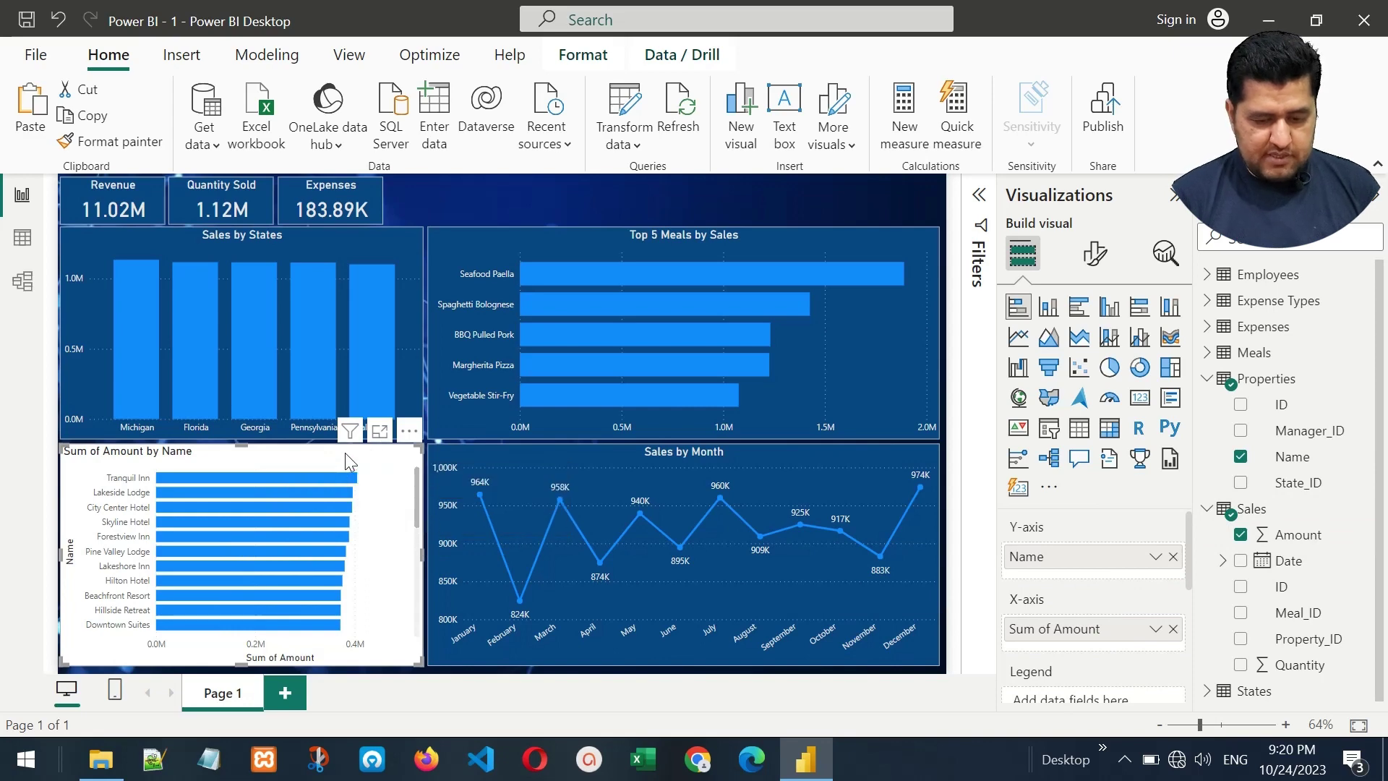
Add a Top N filter on property Name to the new bar chart, showing the top 5 by Sum of Amount.
left_click(981, 196)
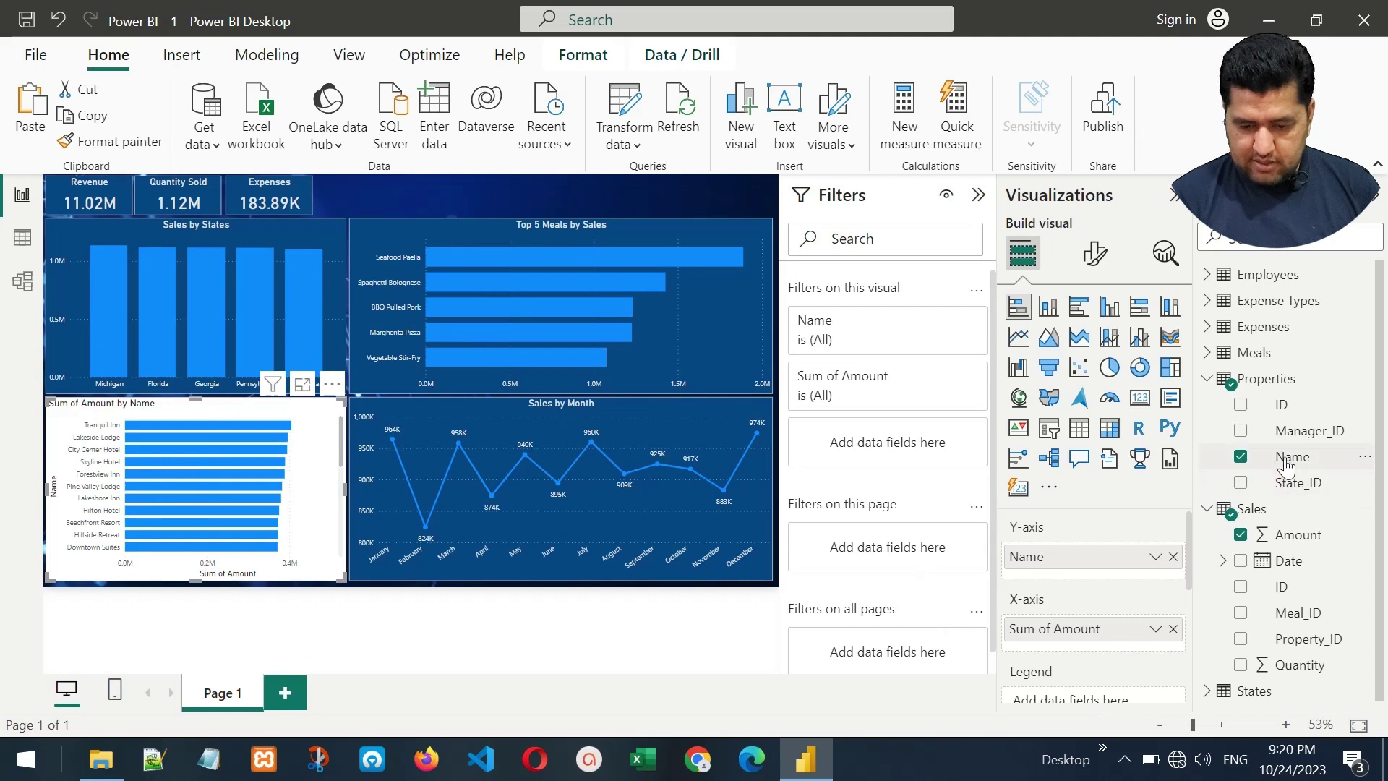
left_click_drag(1292, 456, 889, 464)
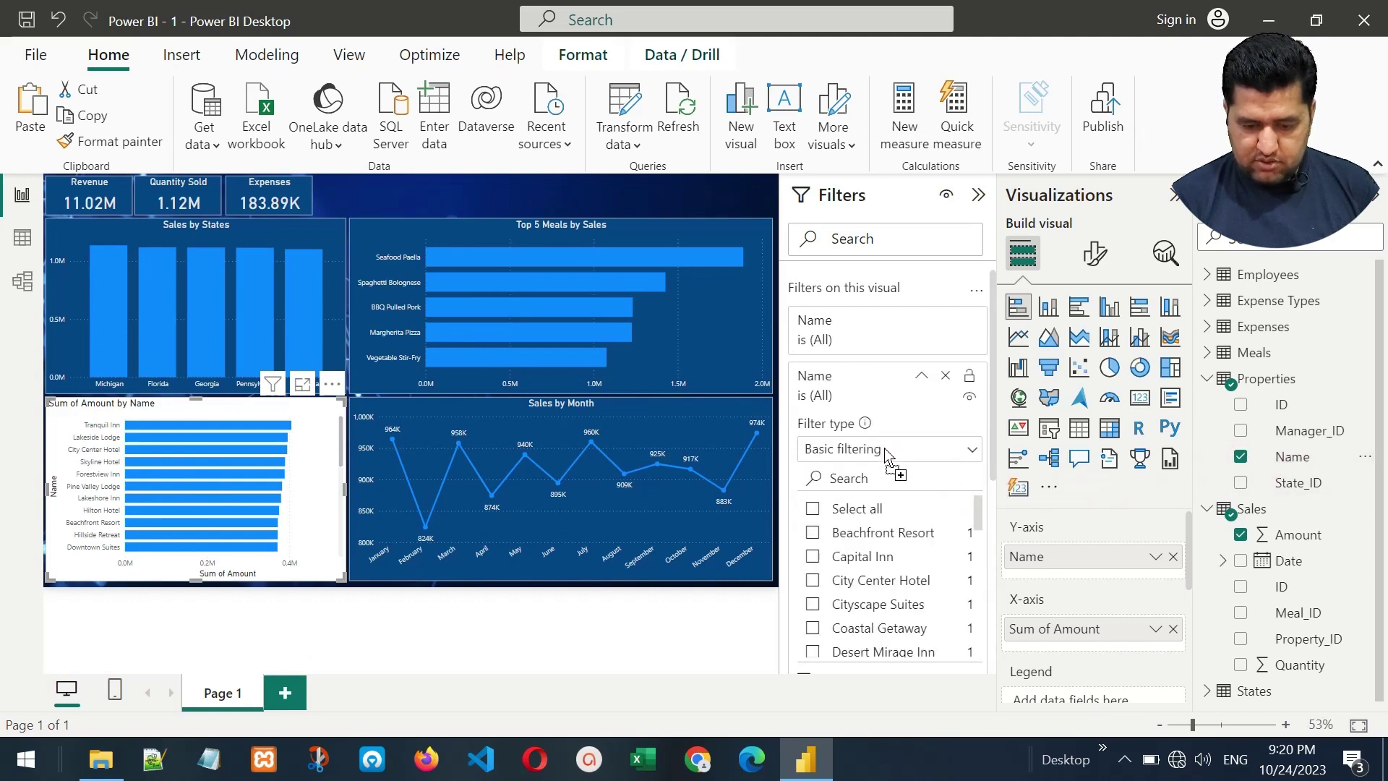
left_click(867, 449)
left_click(830, 530)
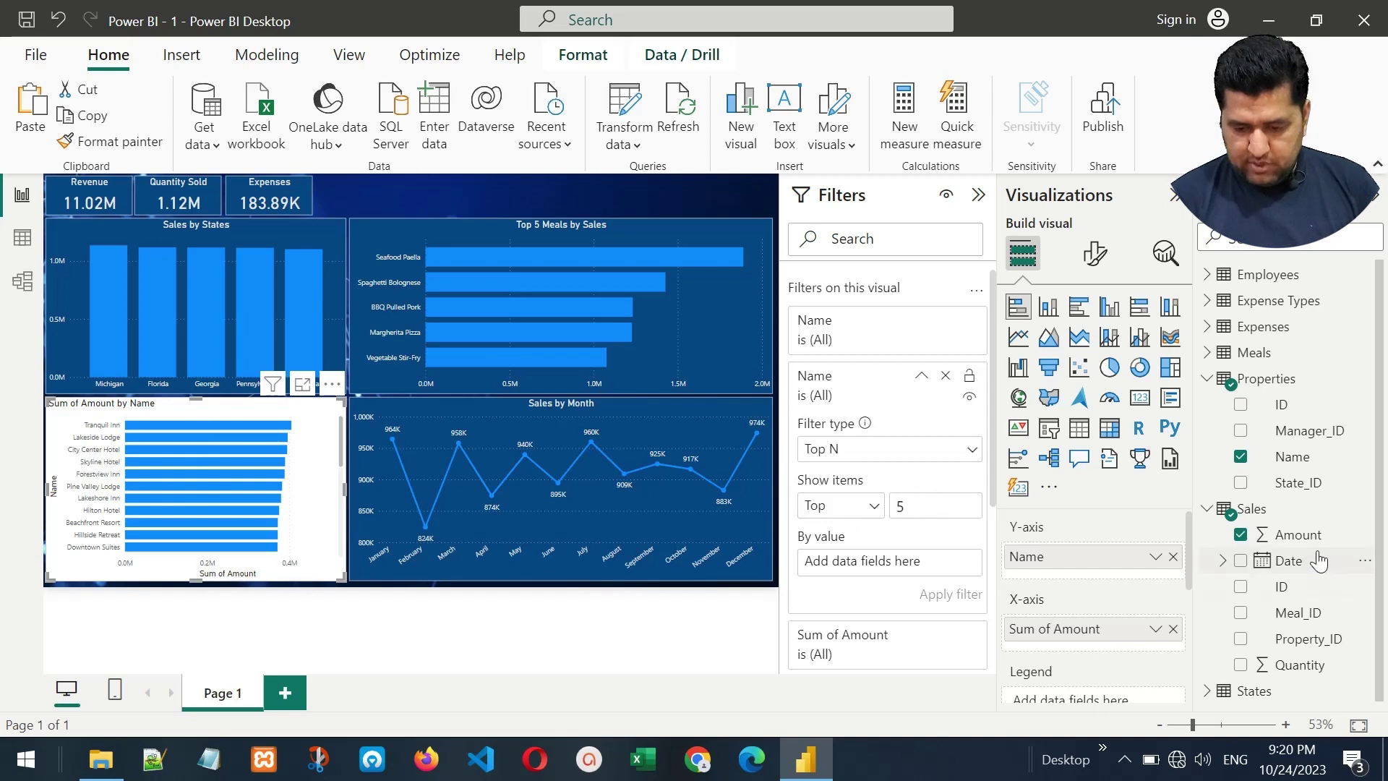
type("5")
left_click_drag(1314, 549, 899, 578)
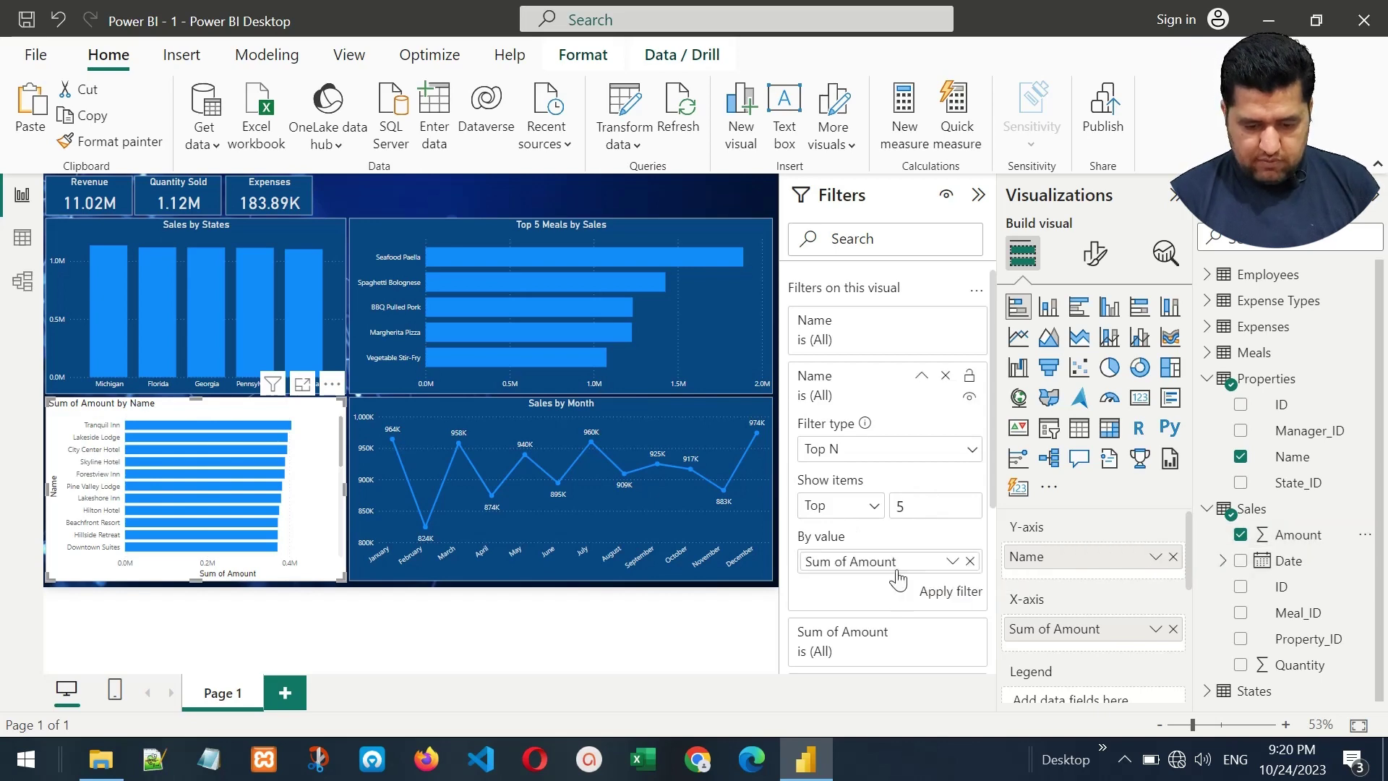
left_click(951, 592)
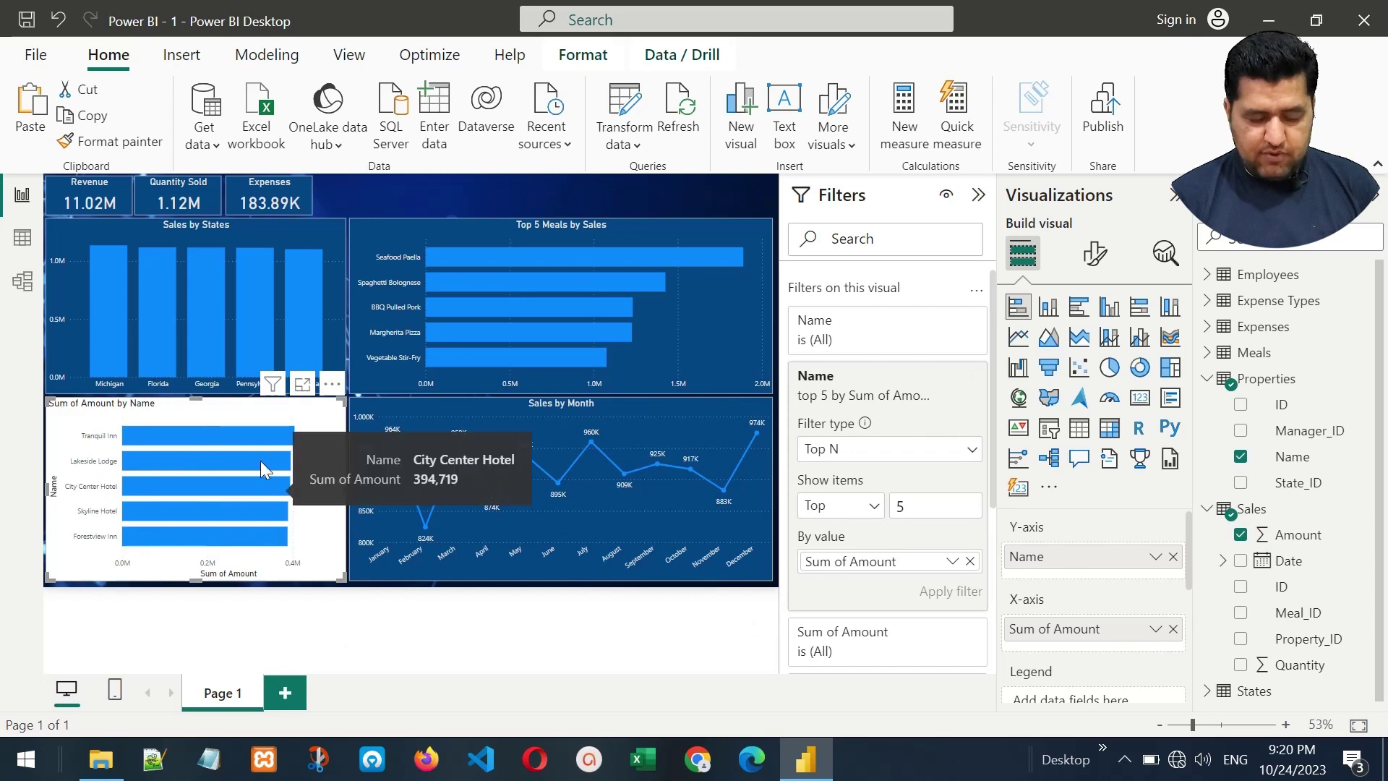
Copy the formatting of the Top 5 Meals by Sales chart onto the property bar chart with Format painter.
mouse_move(195, 509)
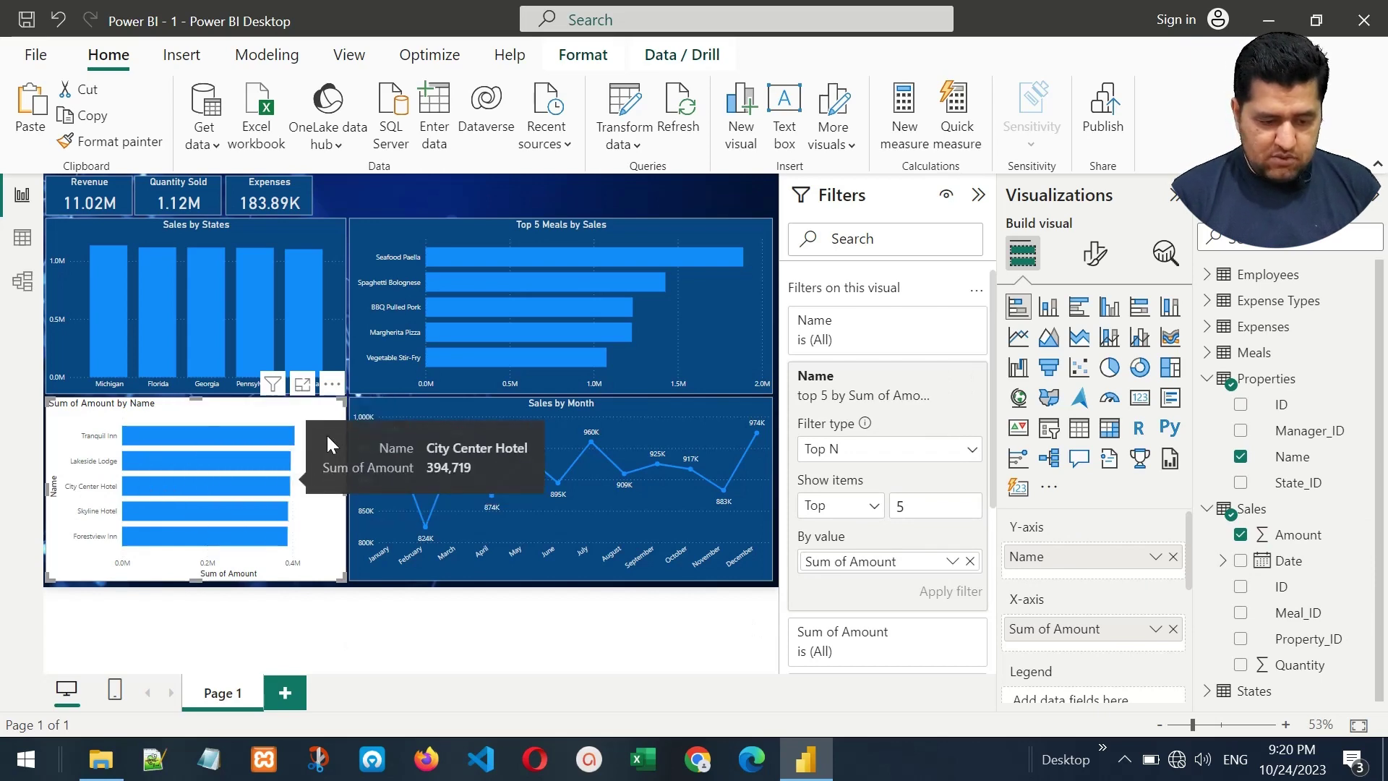
left_click(453, 228)
left_click(109, 141)
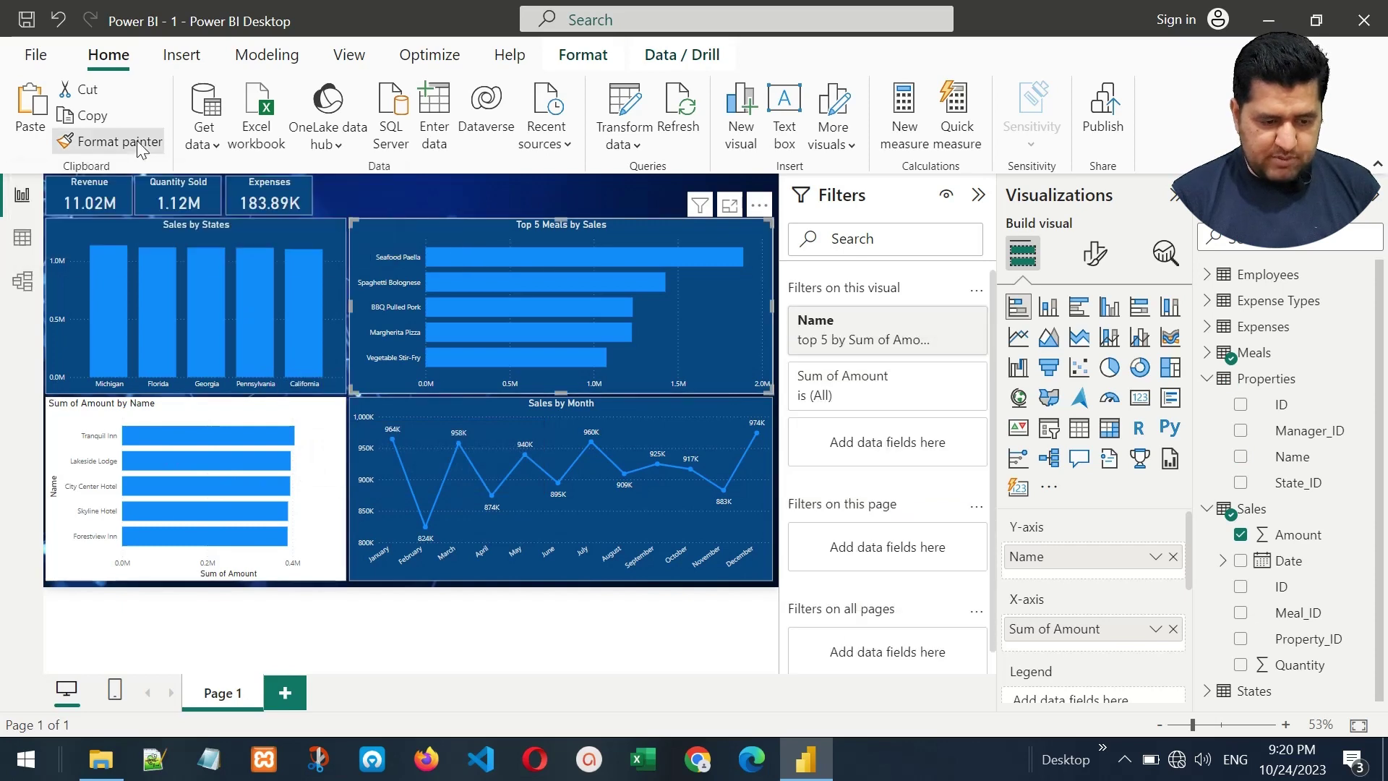
left_click(321, 430)
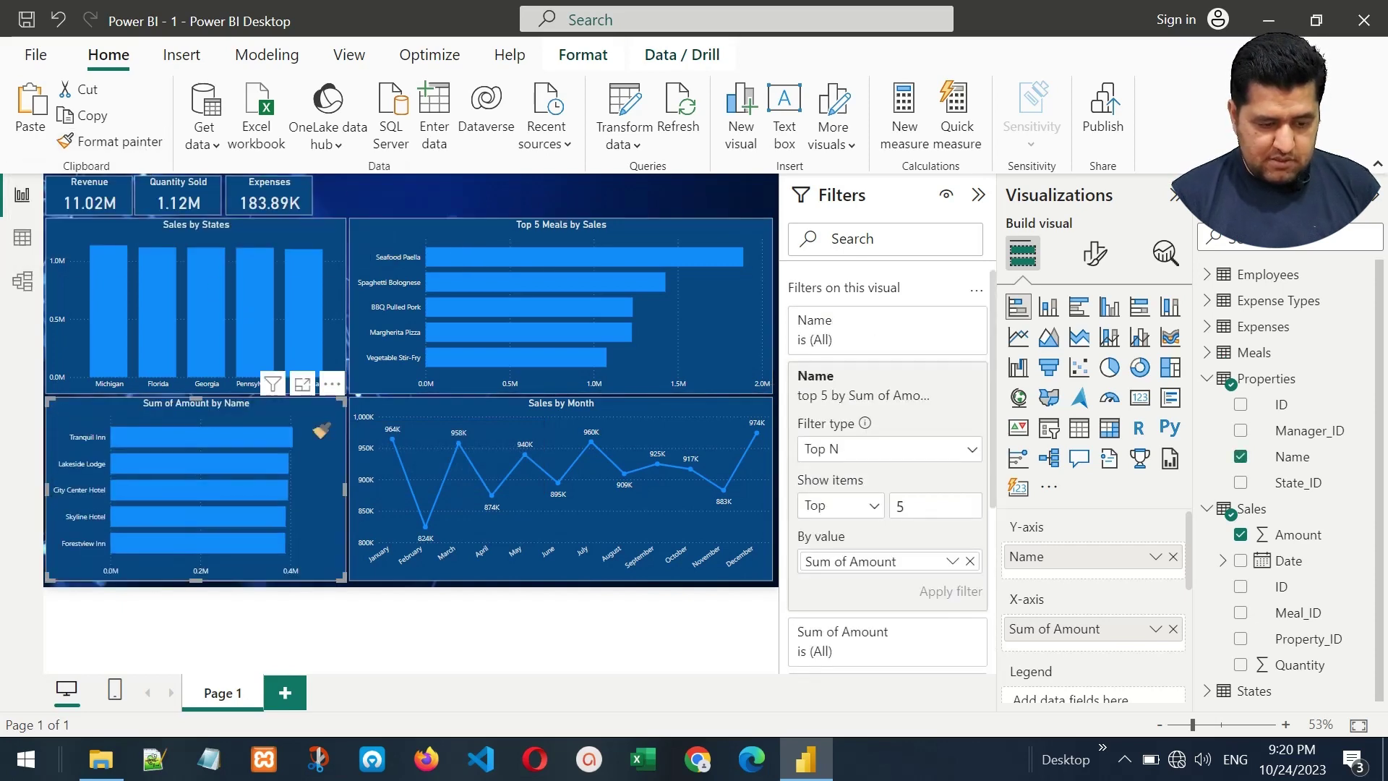
Turn on data labels for the property bar chart and set their values' color to light grey.
mouse_move(249, 444)
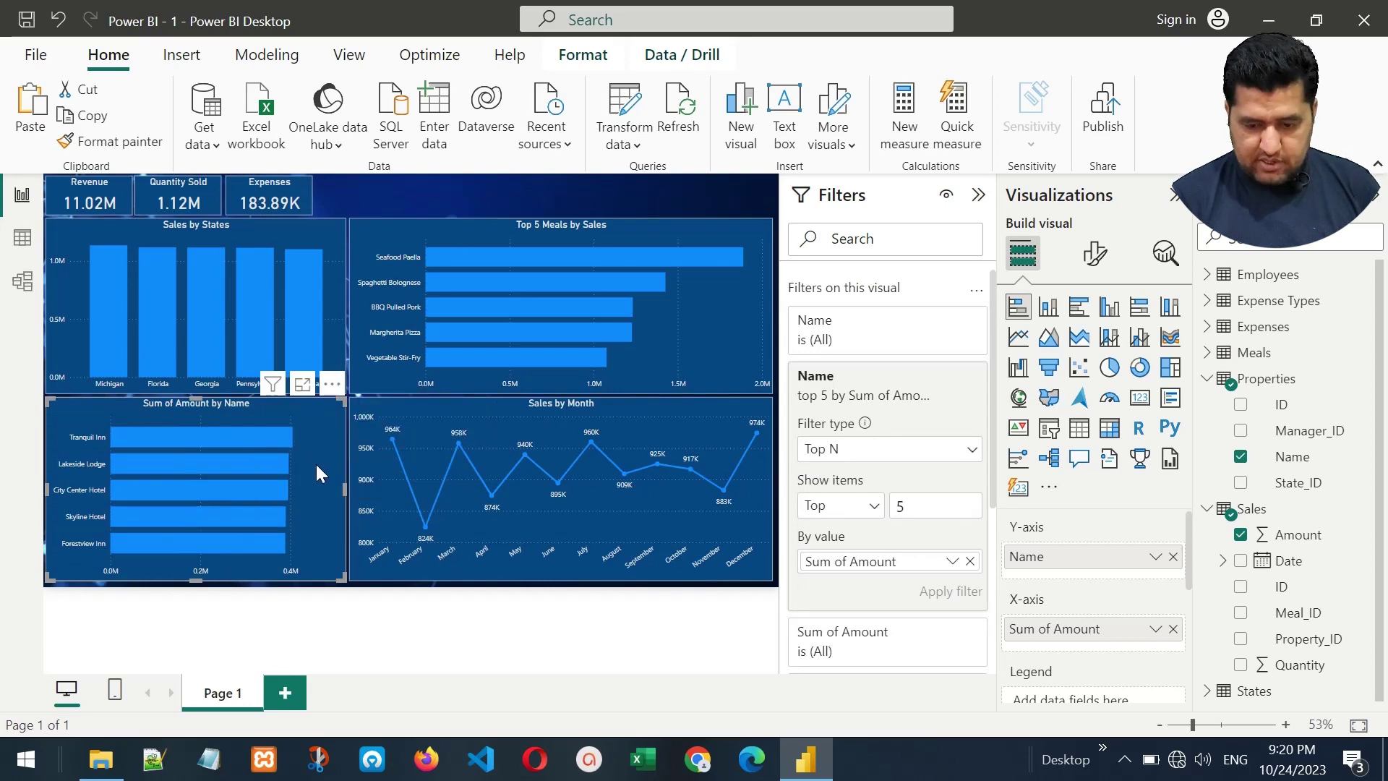
left_click(1098, 253)
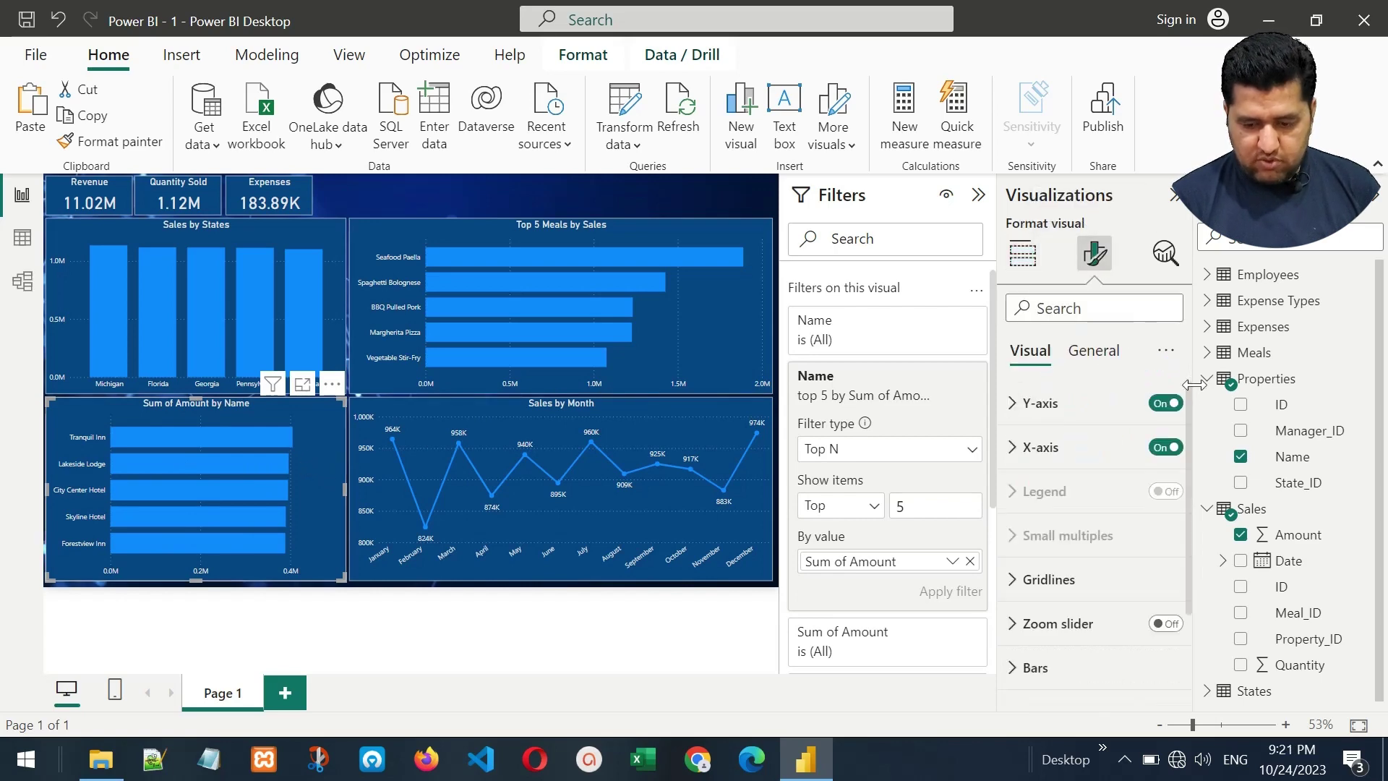
scroll(1178, 470, "down", 2)
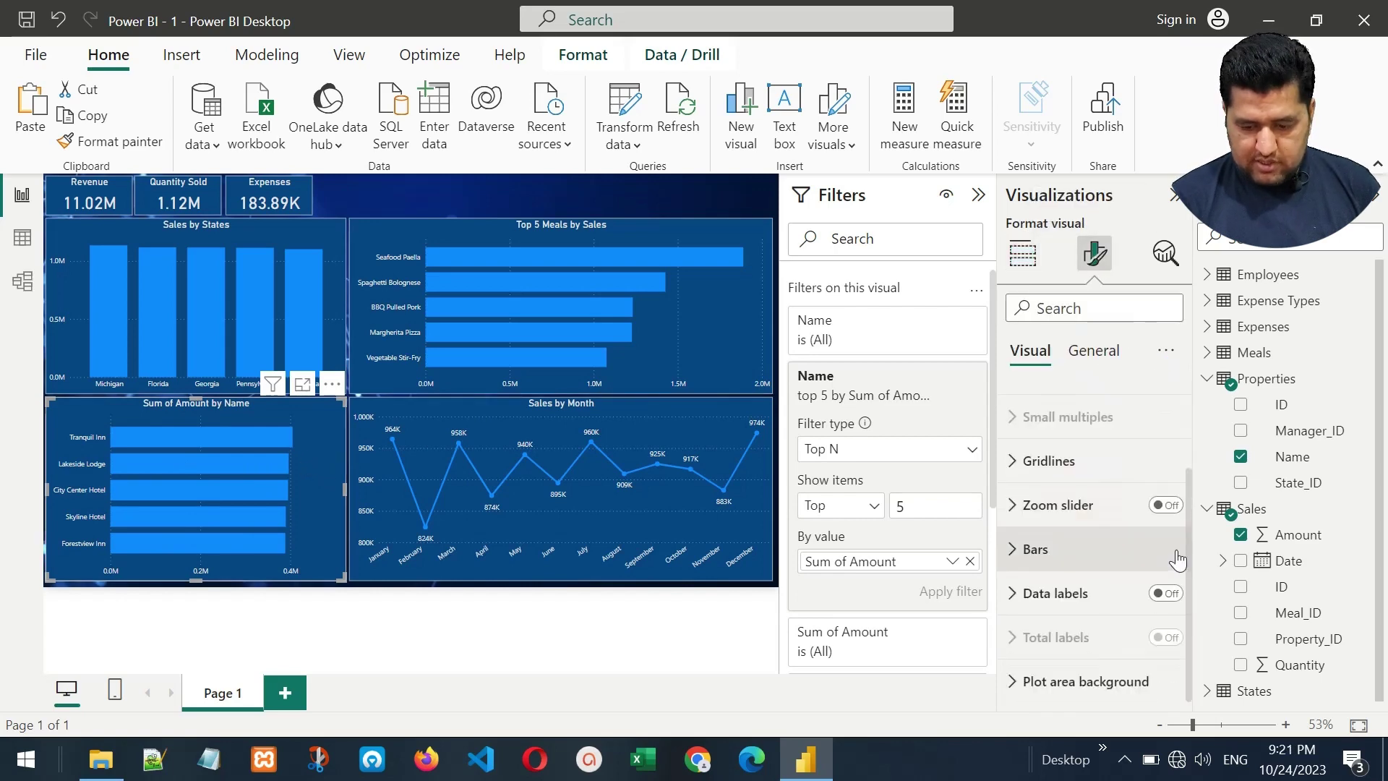
left_click(1165, 594)
left_click(1011, 596)
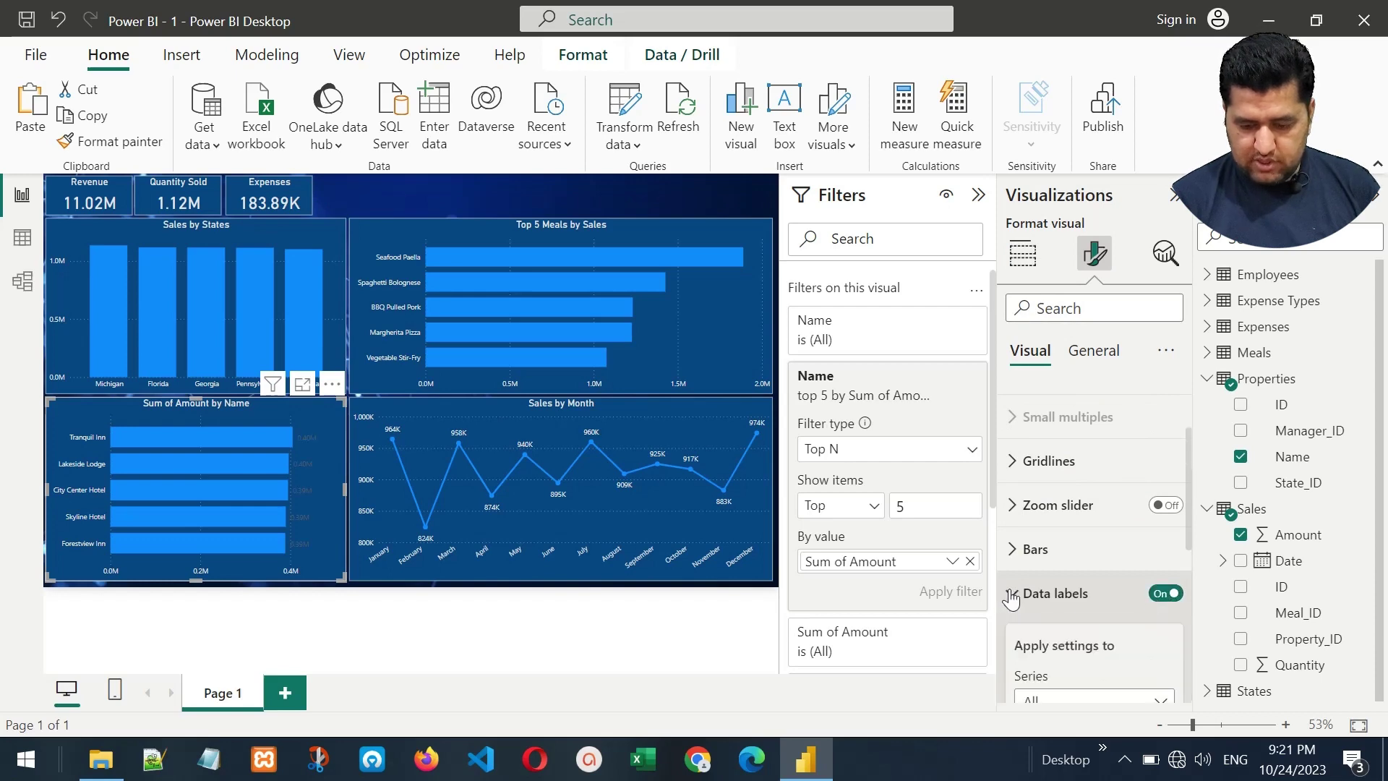
scroll(1162, 505, "down", 4)
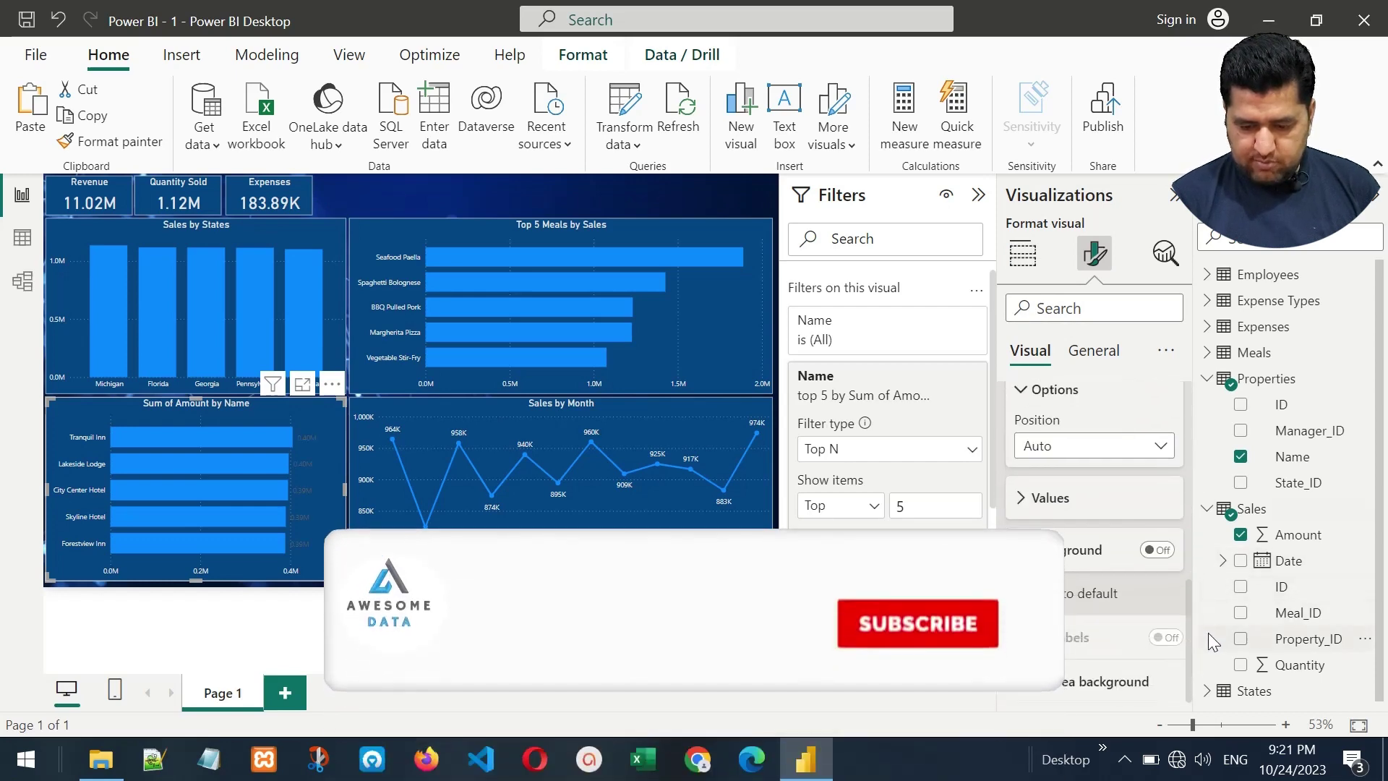
left_click(1049, 498)
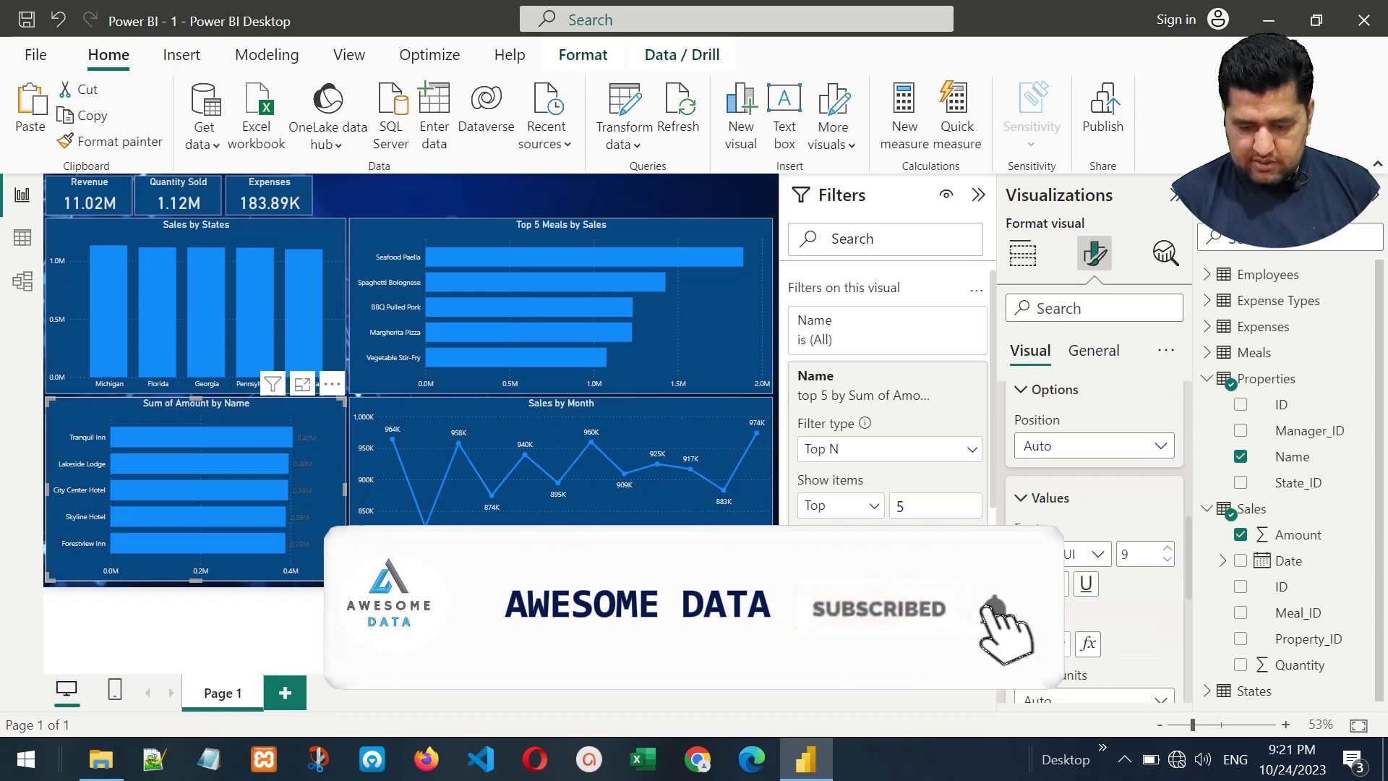
left_click(1042, 643)
left_click(1044, 295)
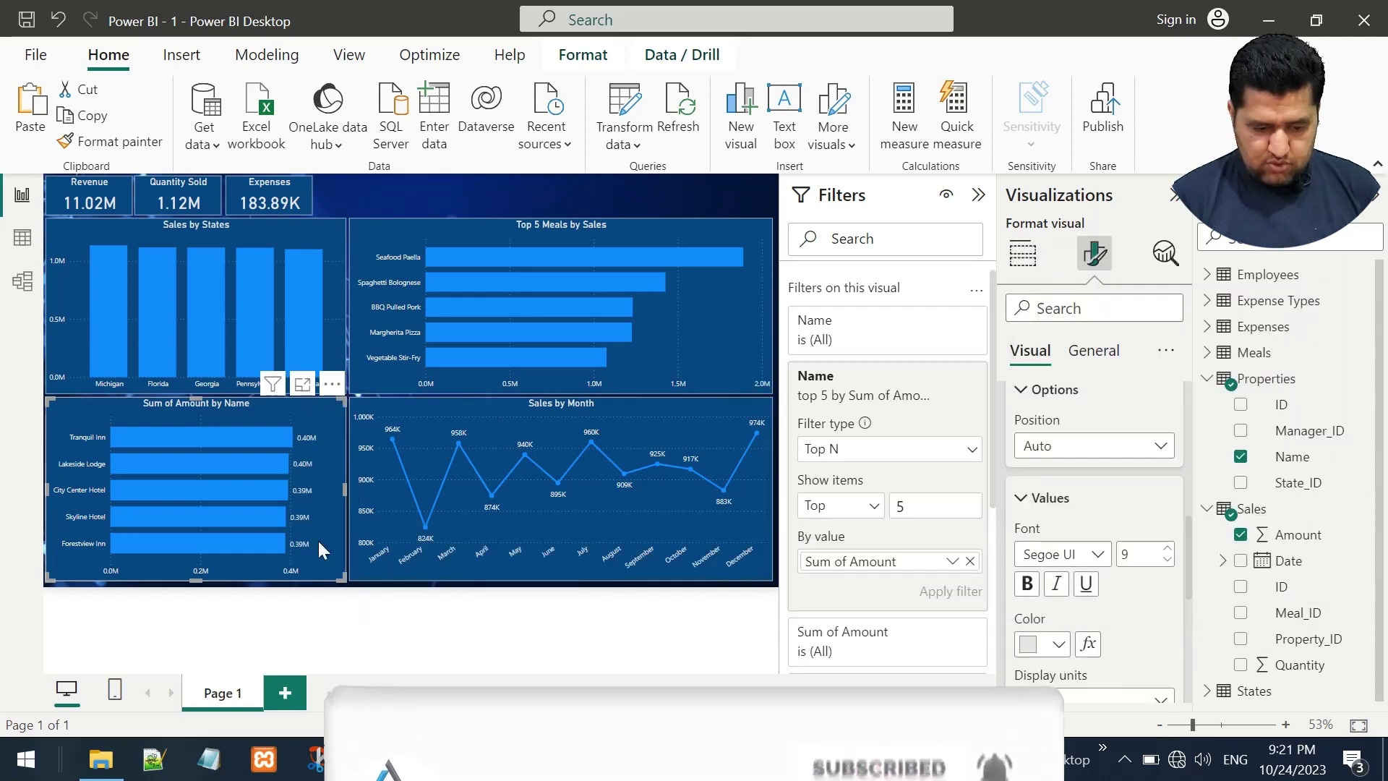
Change the property bar chart's title to "Top 5 Hotels by Sales".
left_click(1092, 352)
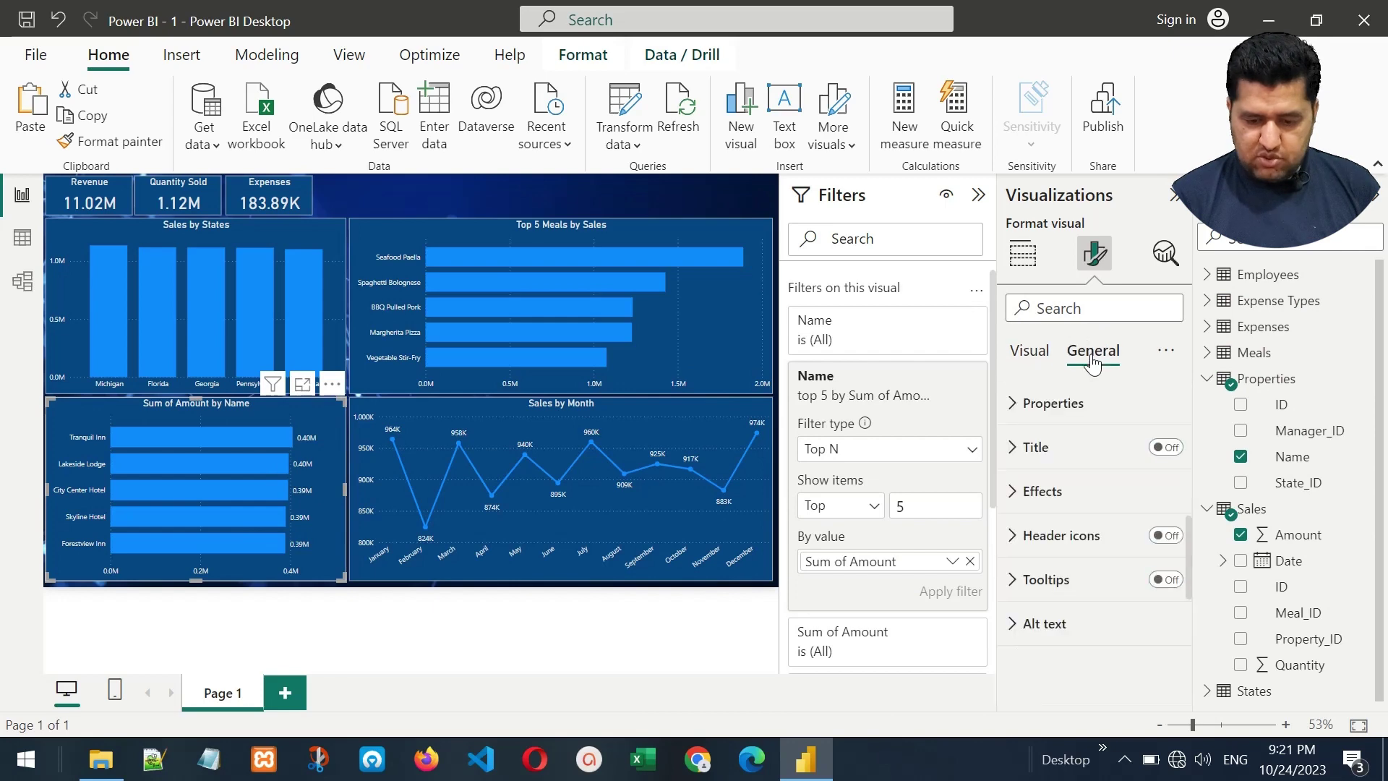
left_click(1009, 450)
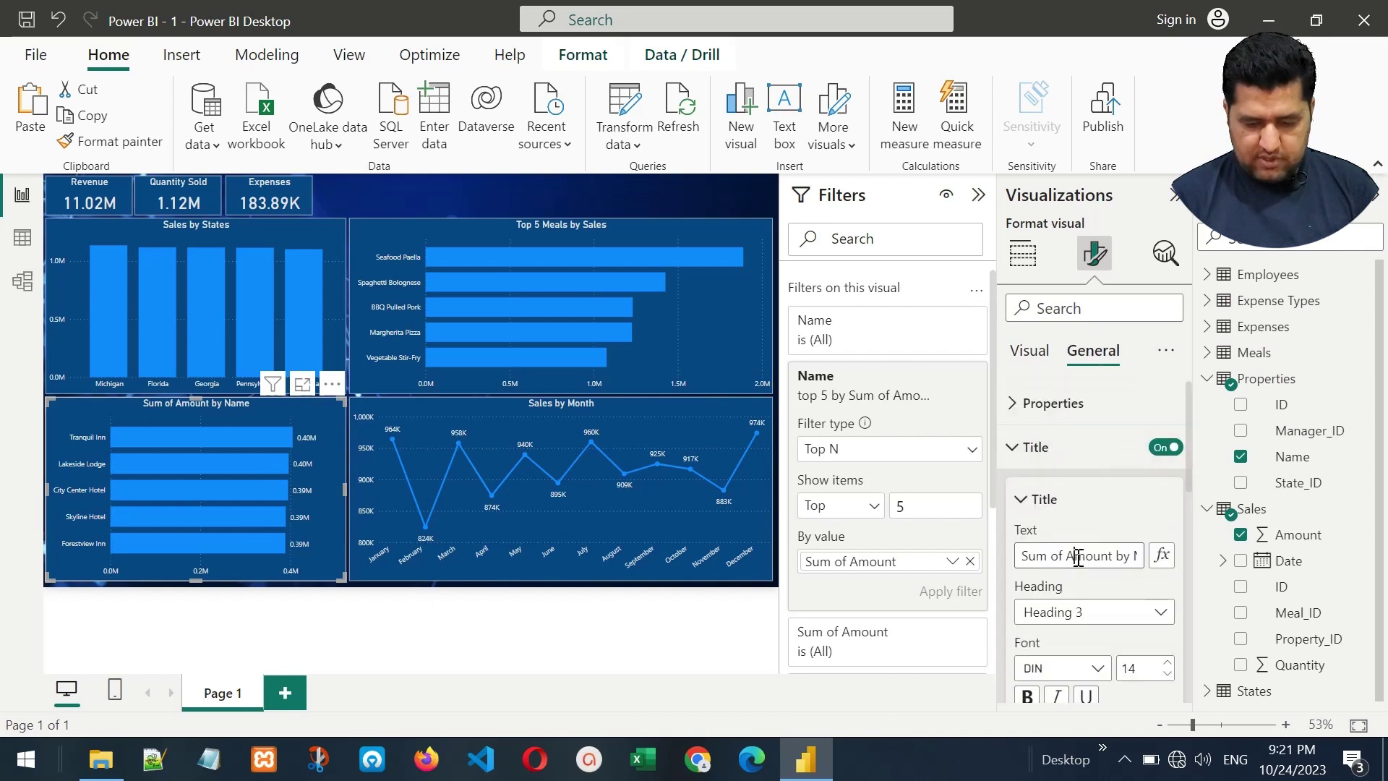
left_click(1078, 556)
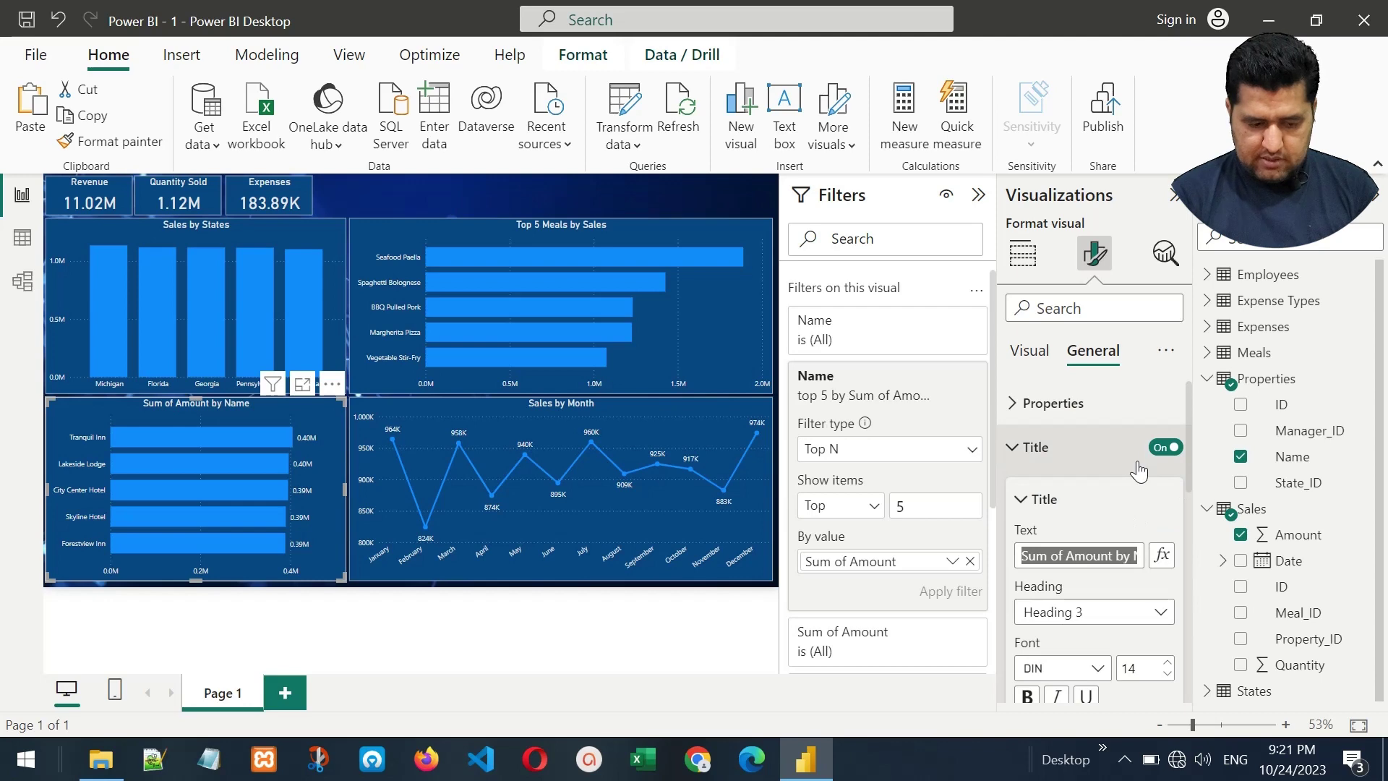
type("Top 5 Hote")
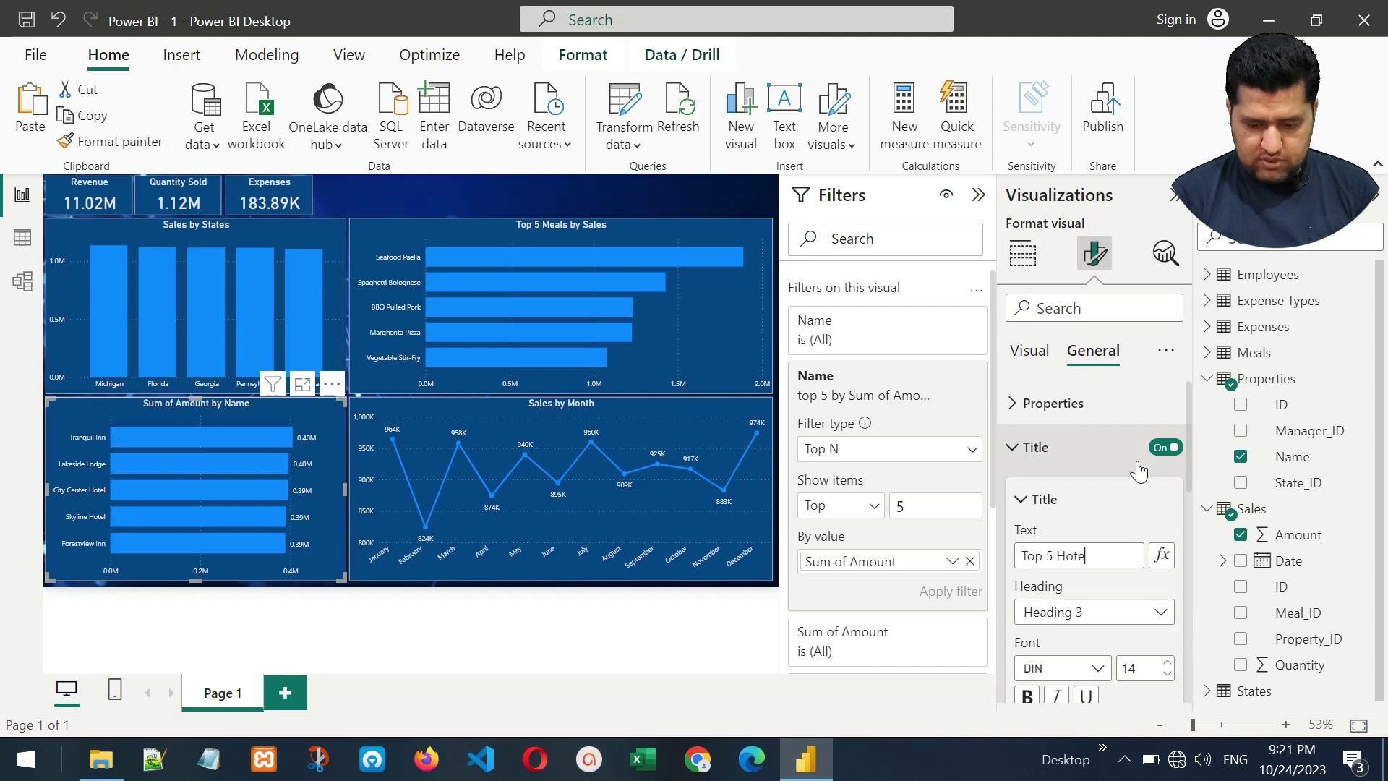
type("ls by Sales")
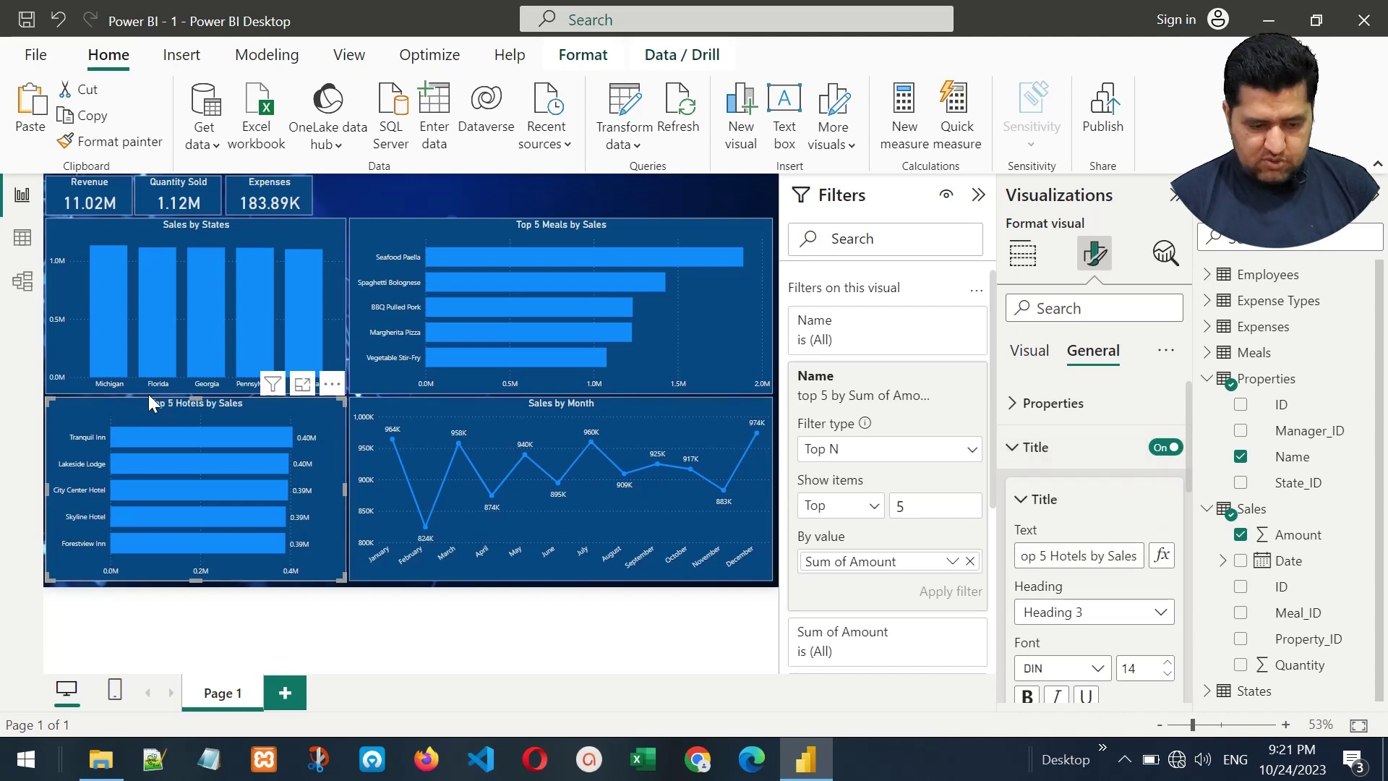
left_click(978, 195)
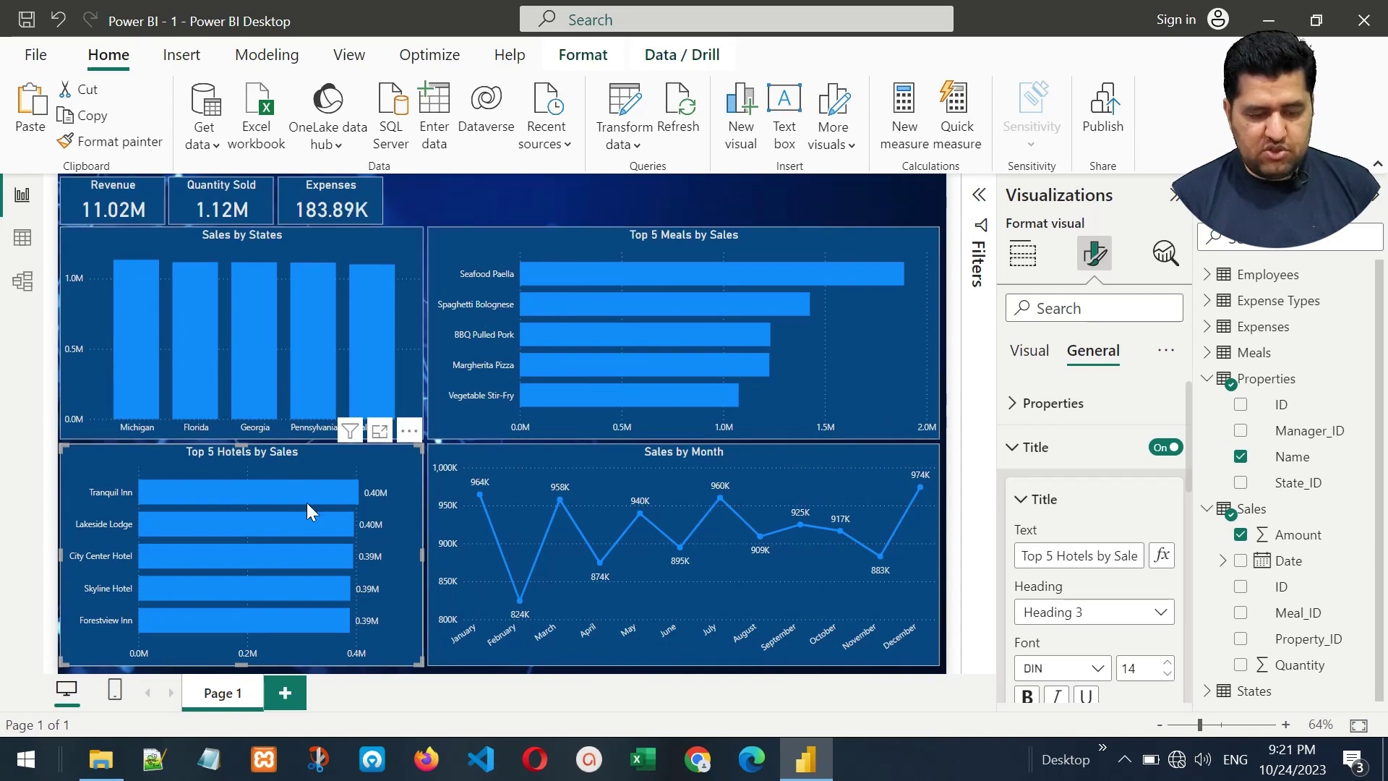
left_click(1013, 448)
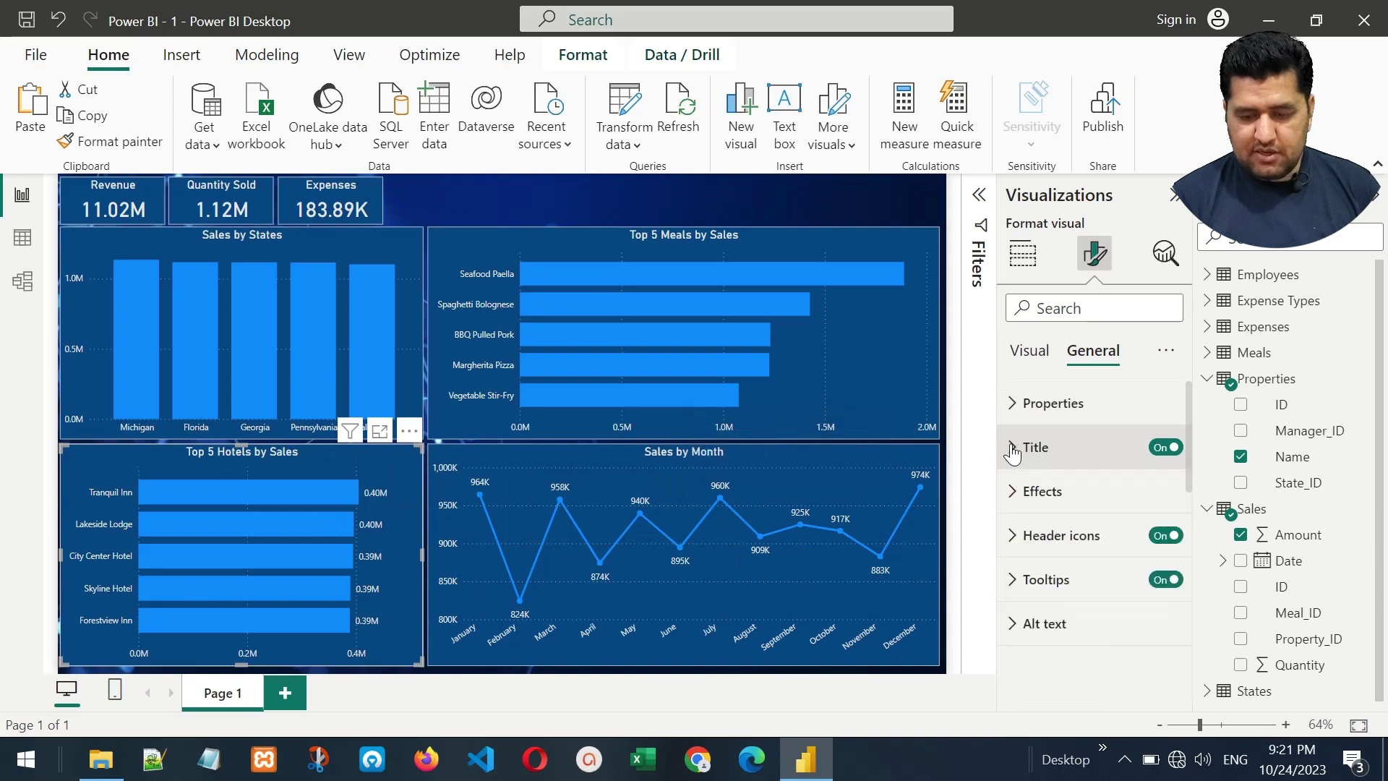
Add an empty slicer to the report page and move it beside the Expenses card.
left_click(1031, 277)
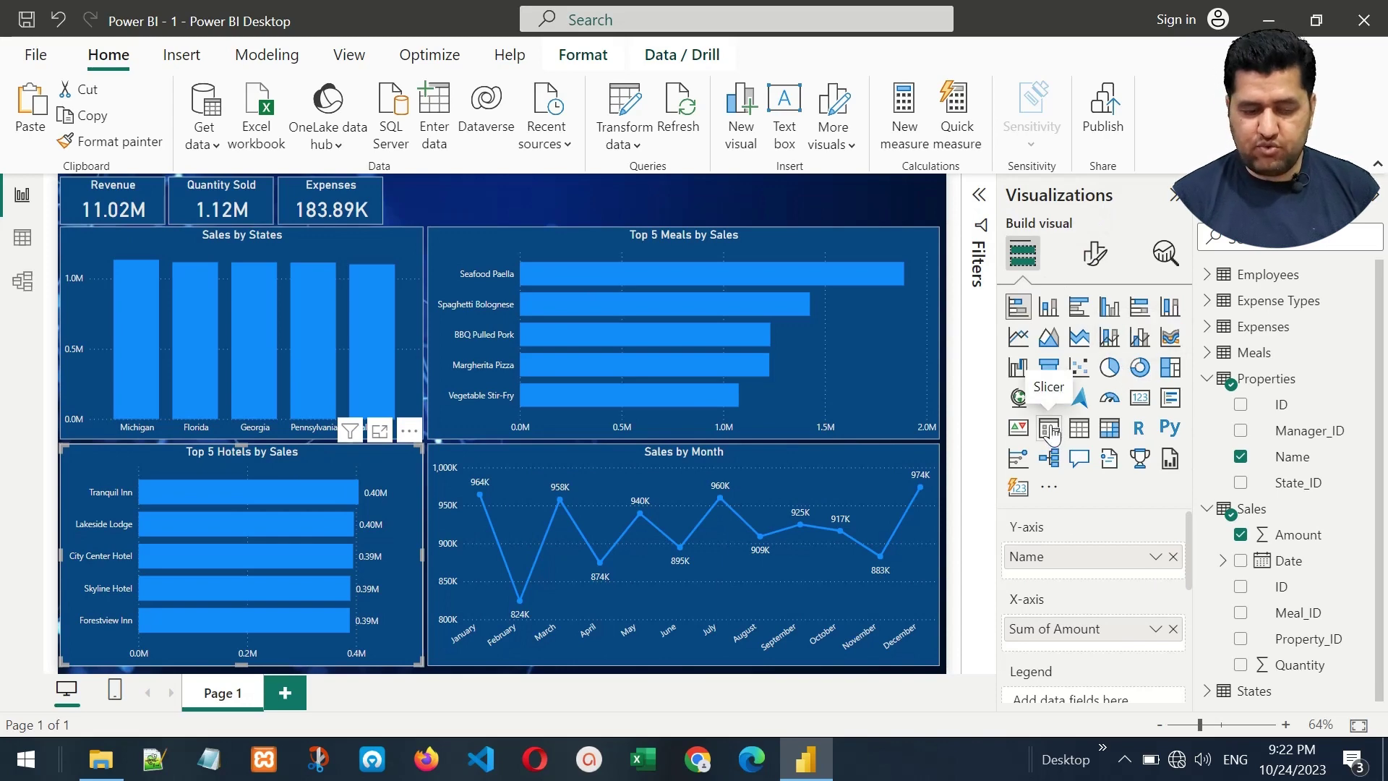
left_click(429, 207)
left_click(1049, 428)
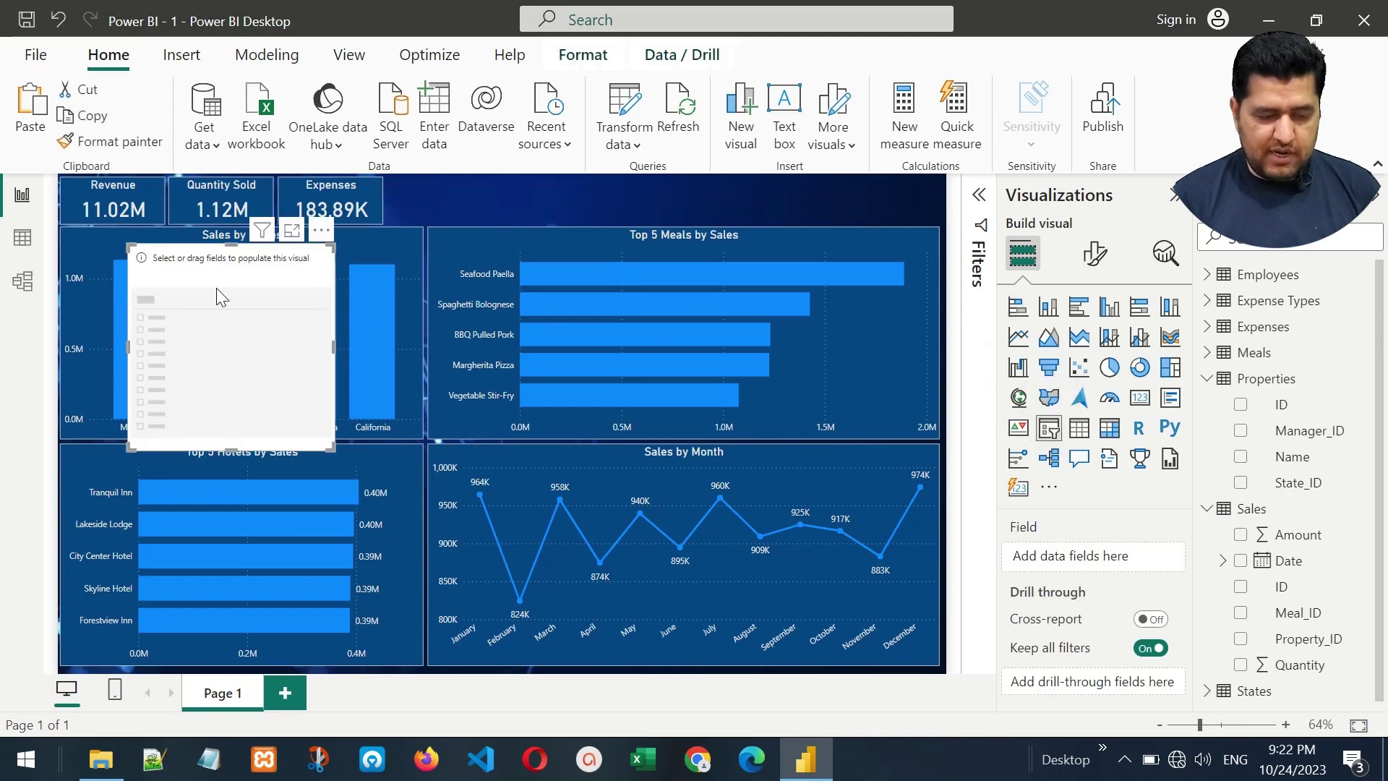
left_click_drag(202, 275, 464, 215)
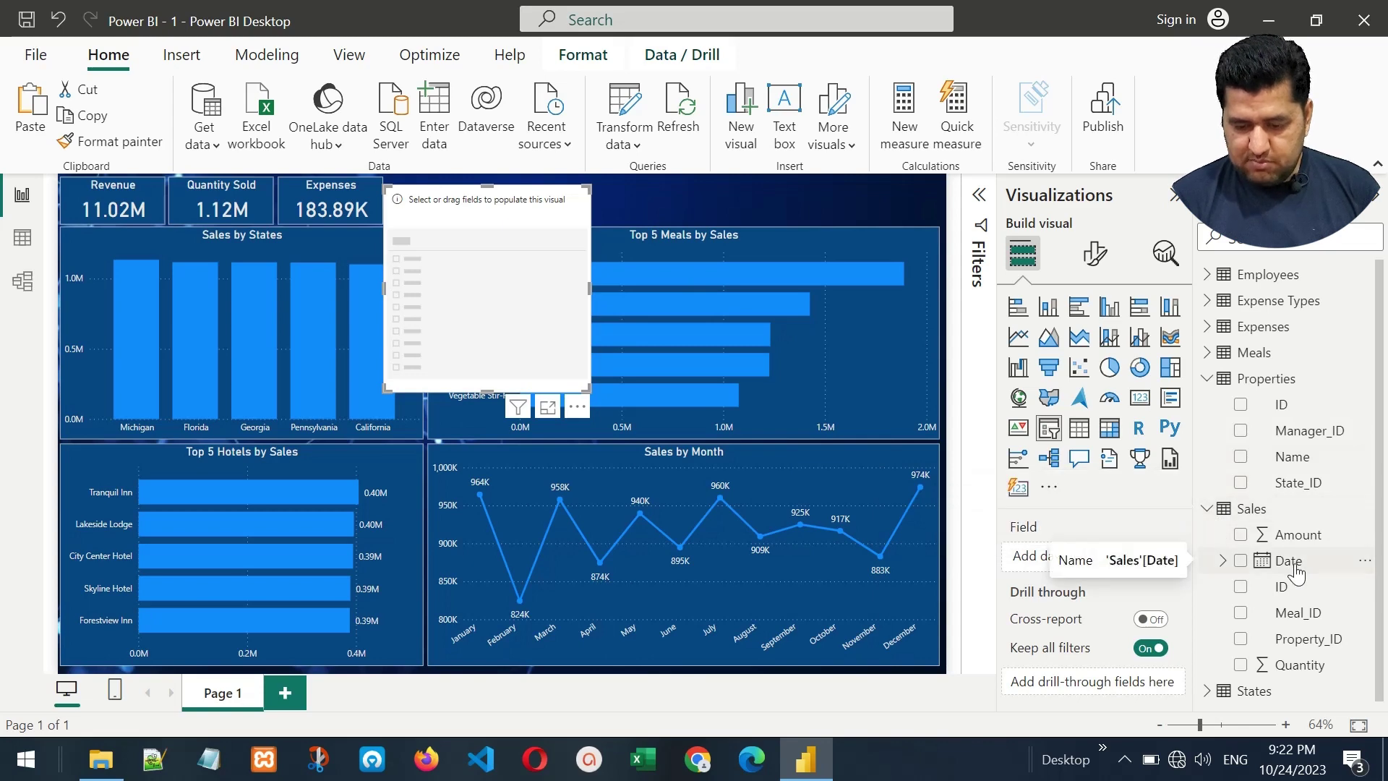
Populate the slicer with the Sales Date field as a Date Hierarchy, keeping only the Quarter level.
left_click_drag(1296, 571, 1104, 571)
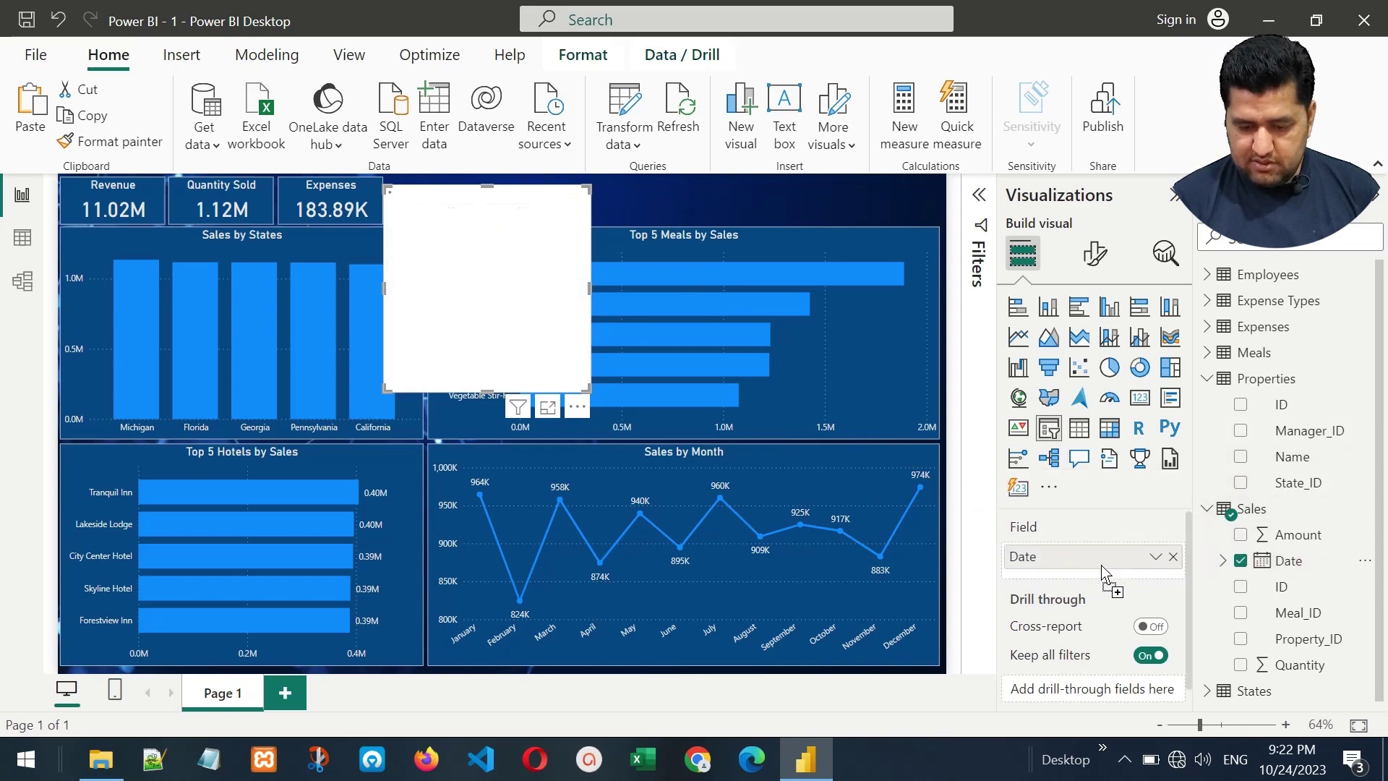
left_click(1155, 558)
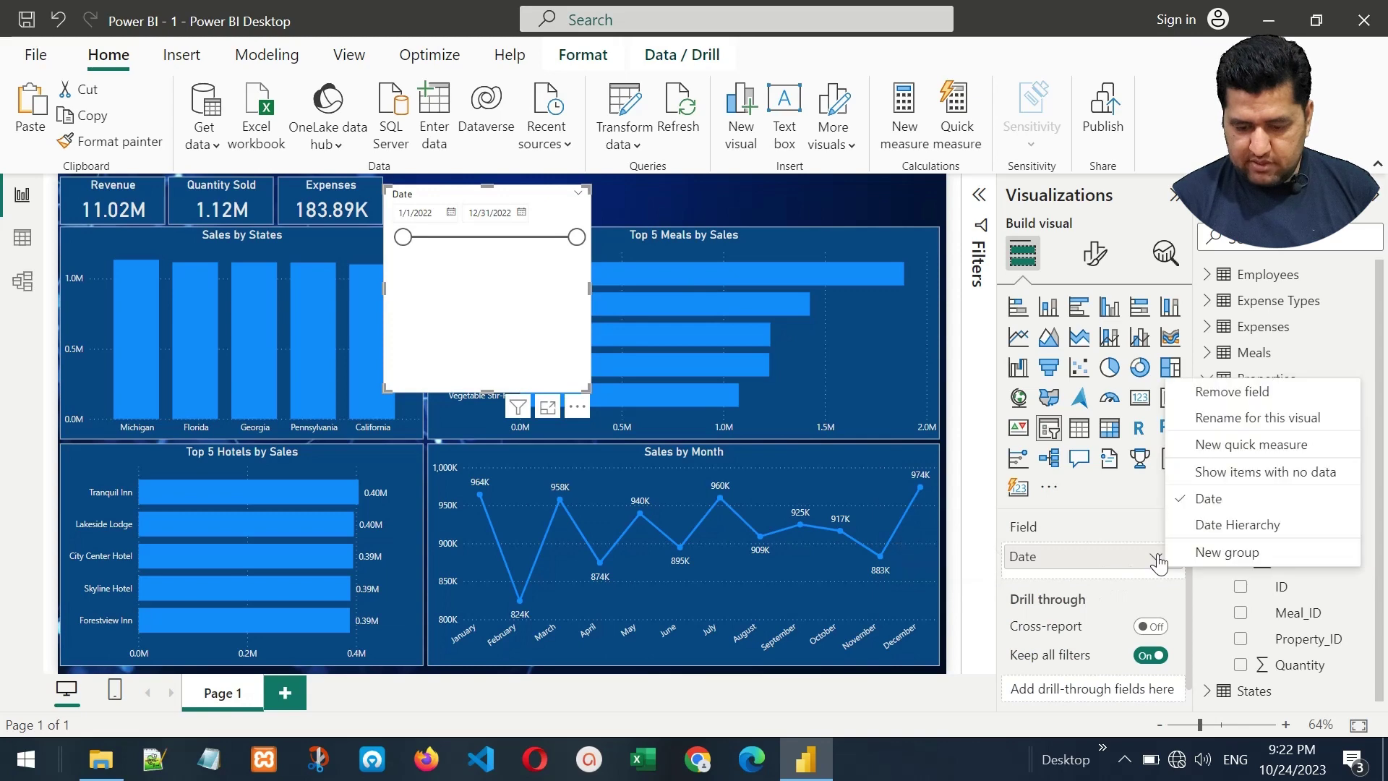
left_click(1222, 536)
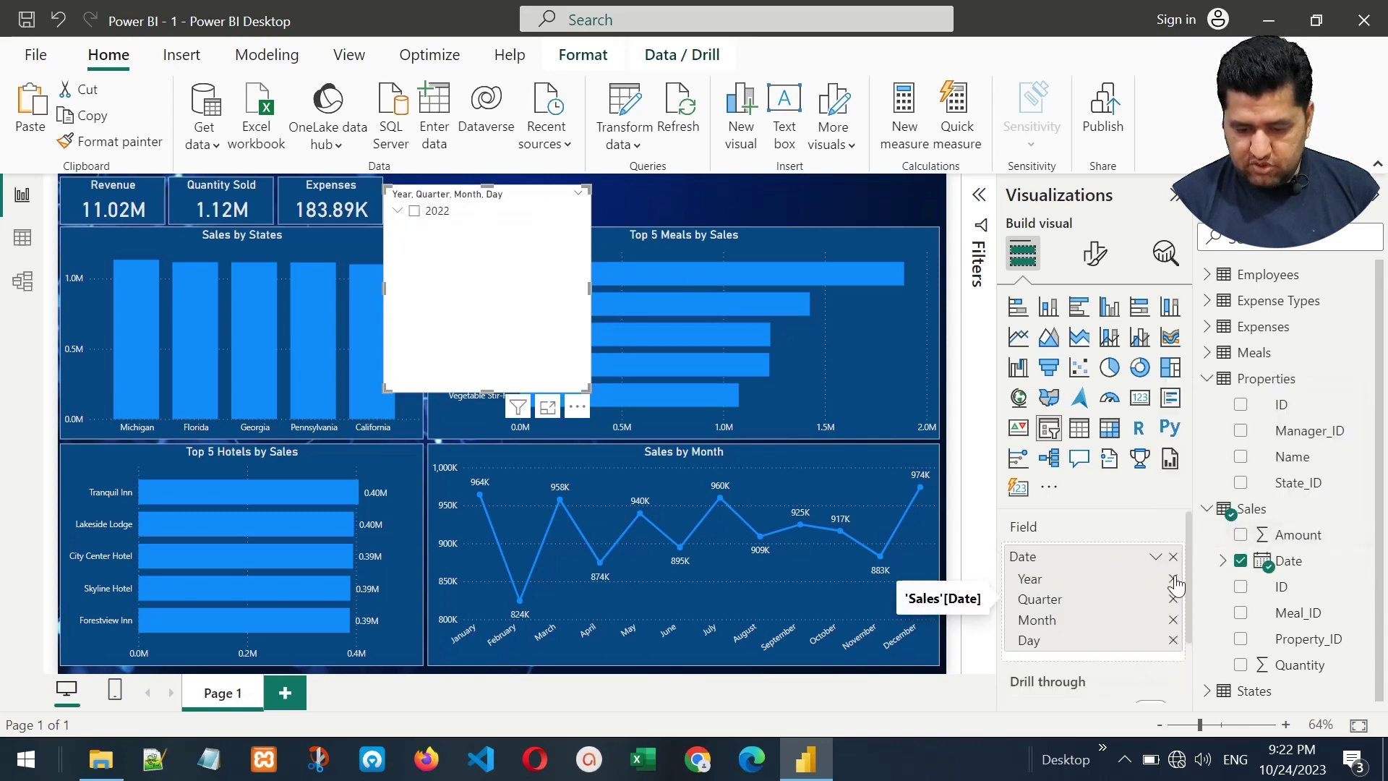
left_click(1173, 579)
left_click(1173, 599)
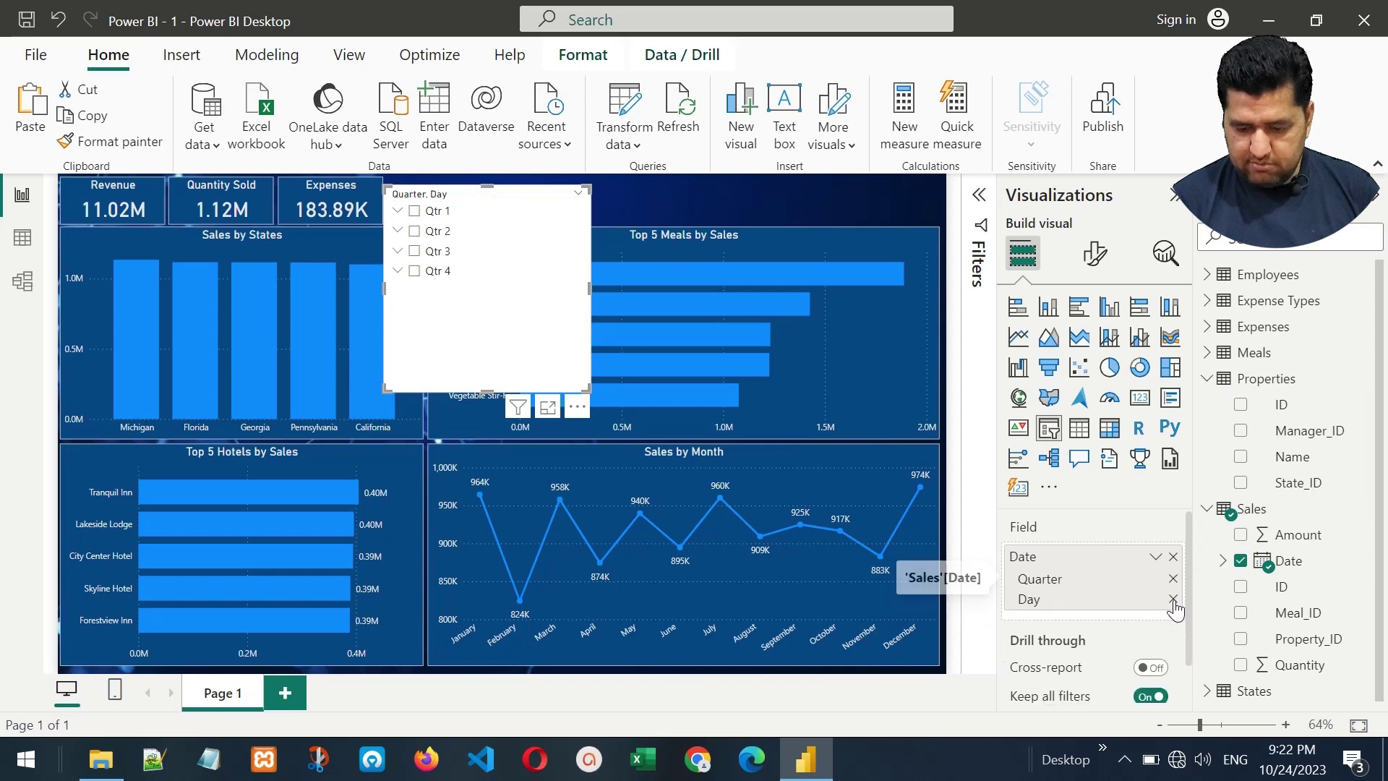
left_click(1173, 598)
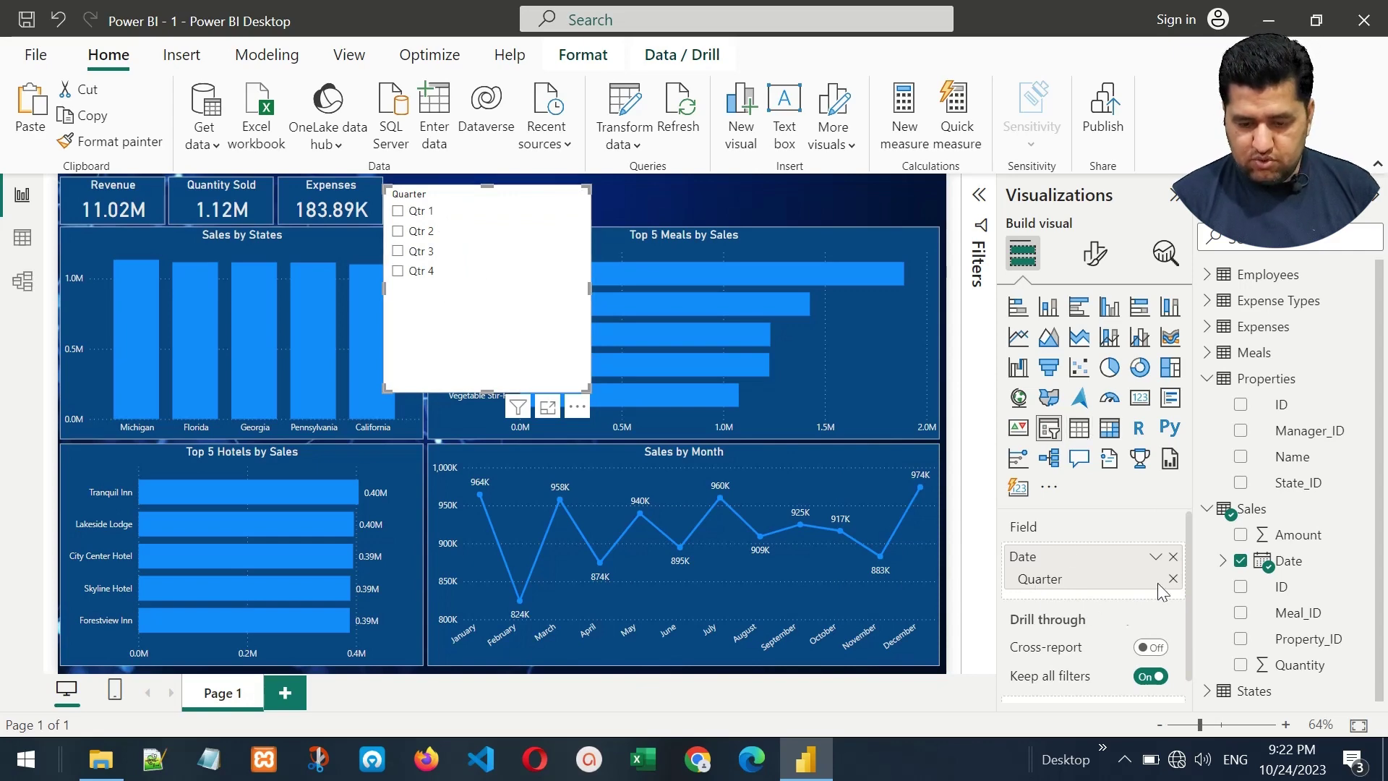
Set the quarter slicer's style to Tile.
left_click(1097, 255)
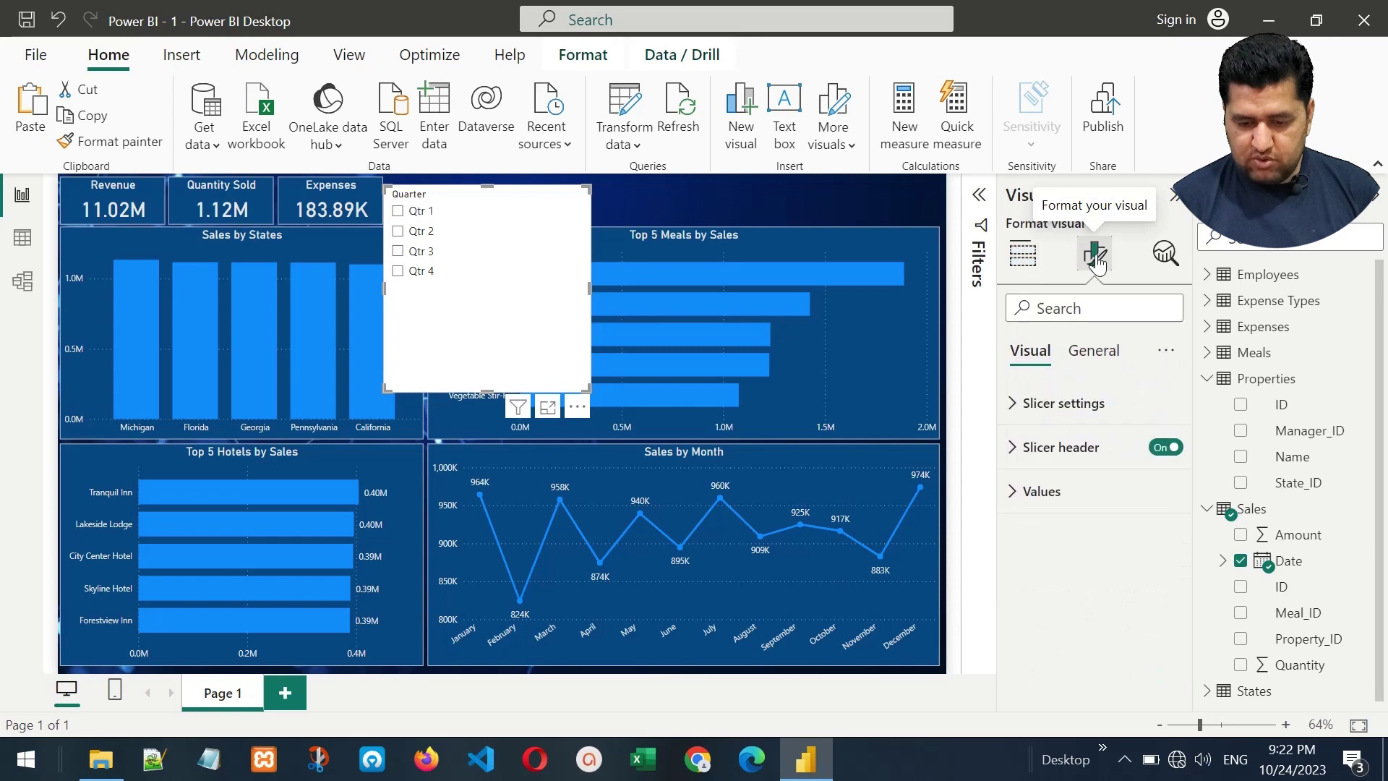
left_click(1015, 406)
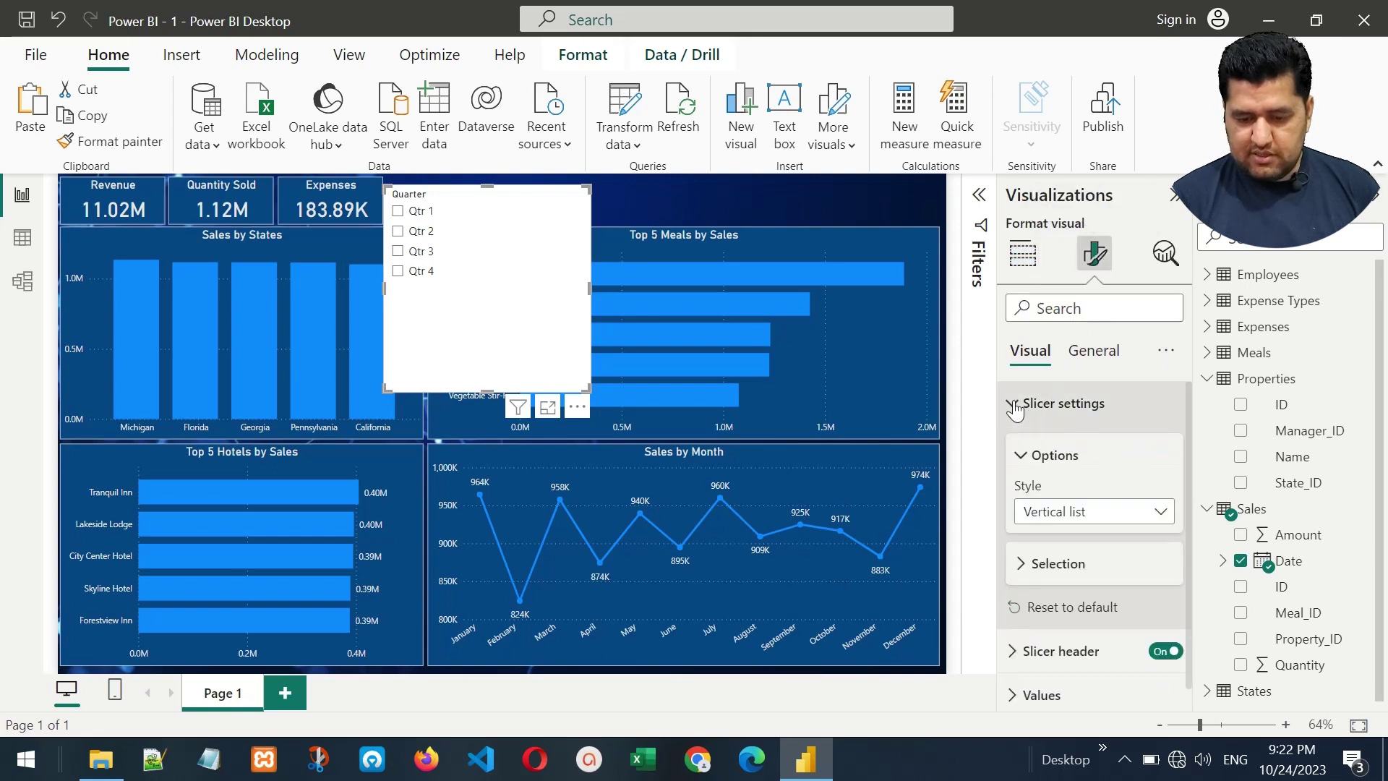
left_click(1073, 527)
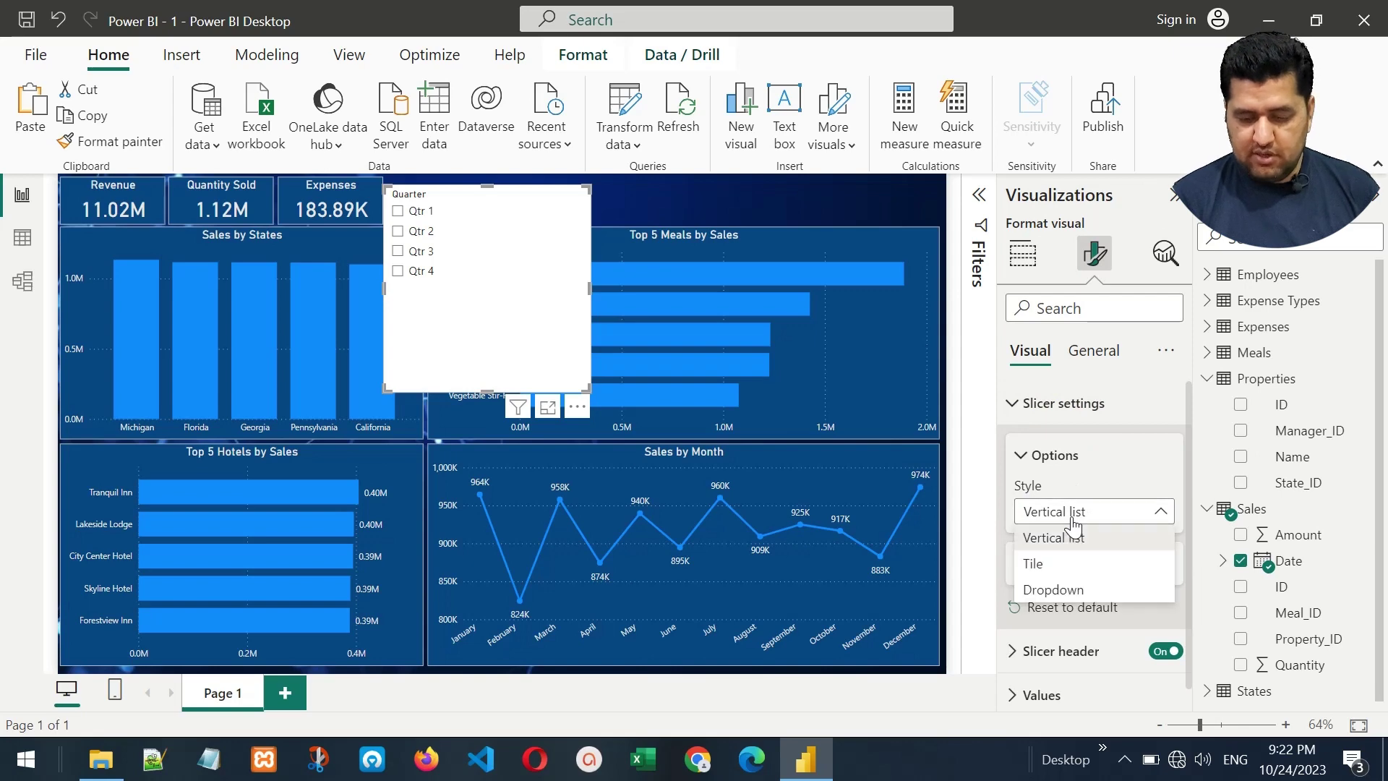
left_click(1071, 570)
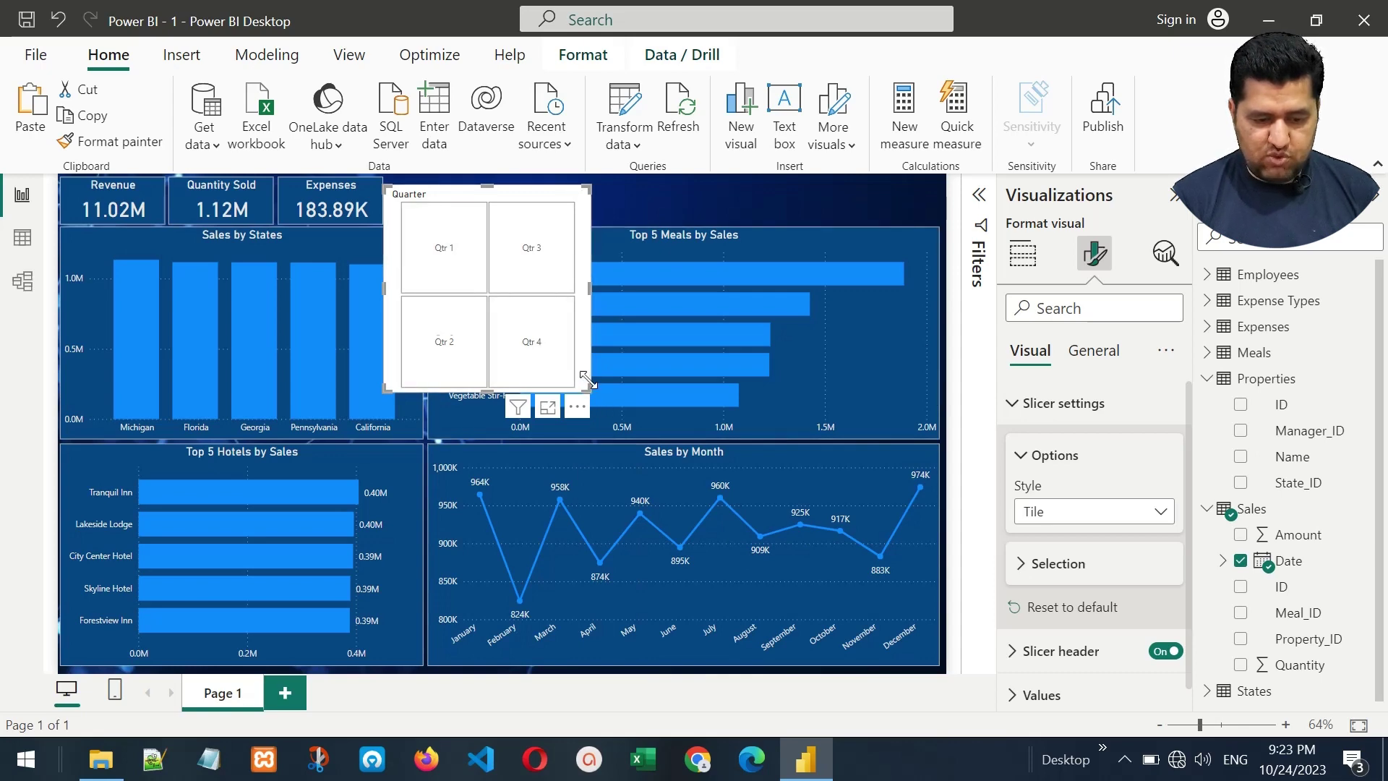
Resize the quarter slicer into a single row of tiles and fit it beside the Expenses card at card height.
left_click_drag(586, 379, 618, 240)
left_click_drag(519, 197, 523, 191)
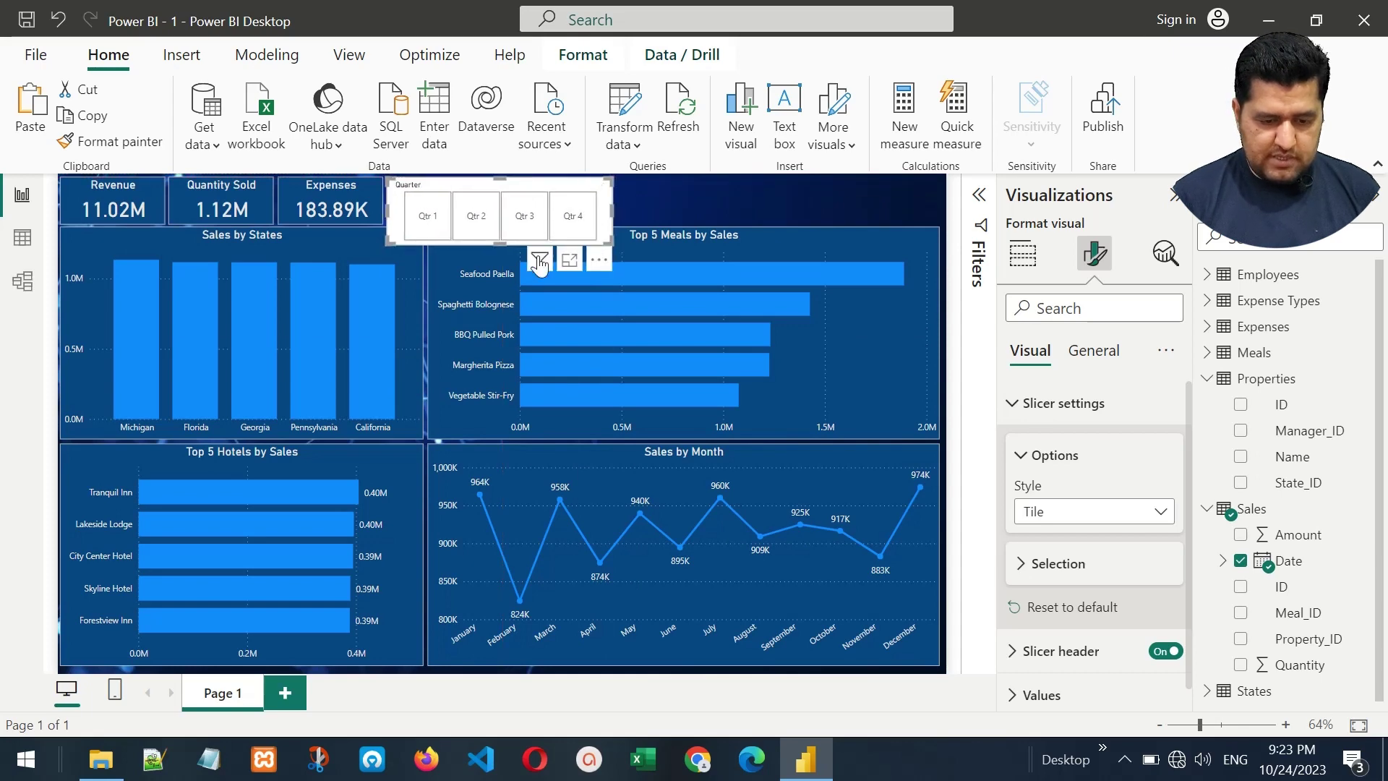
left_click_drag(502, 240, 507, 223)
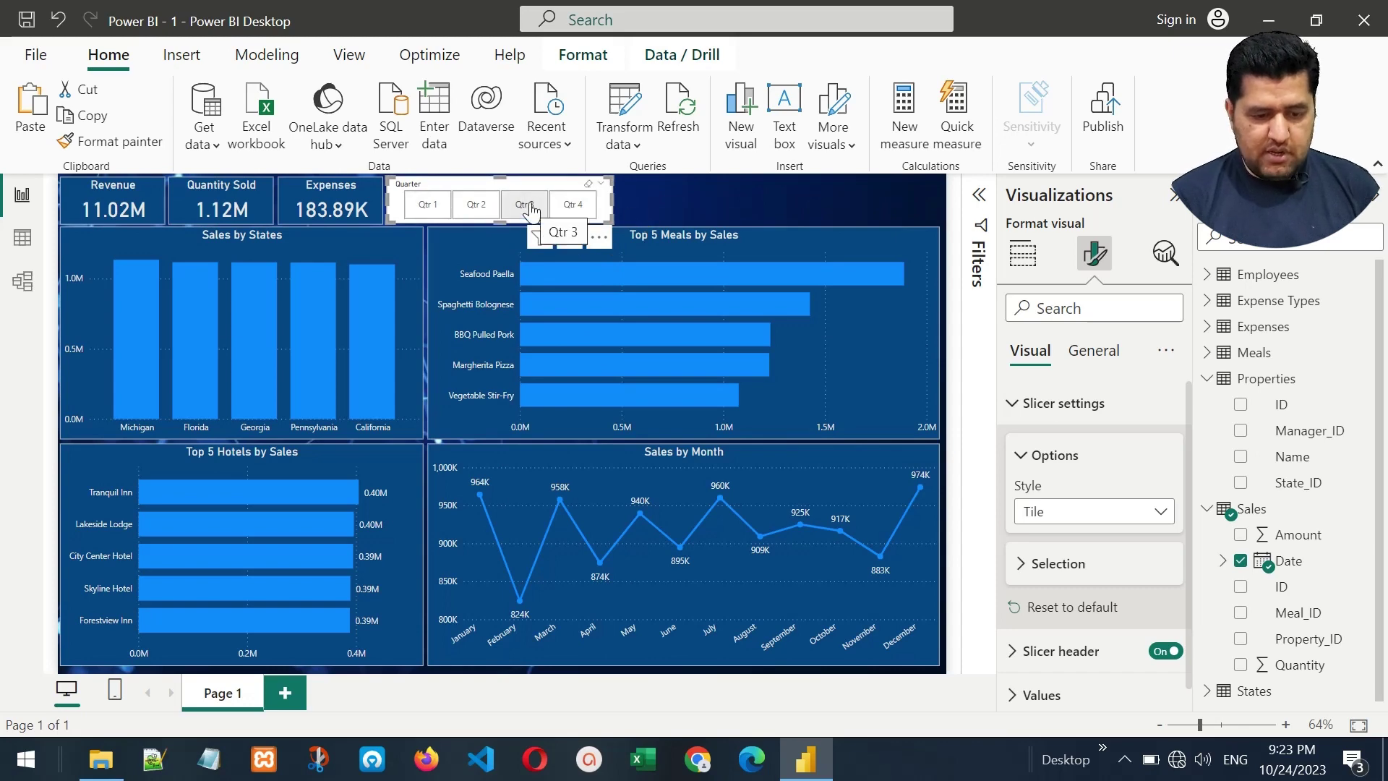
Copy the Expenses card's formatting onto the quarter slicer with Format painter and turn off the slicer header.
left_click(285, 188)
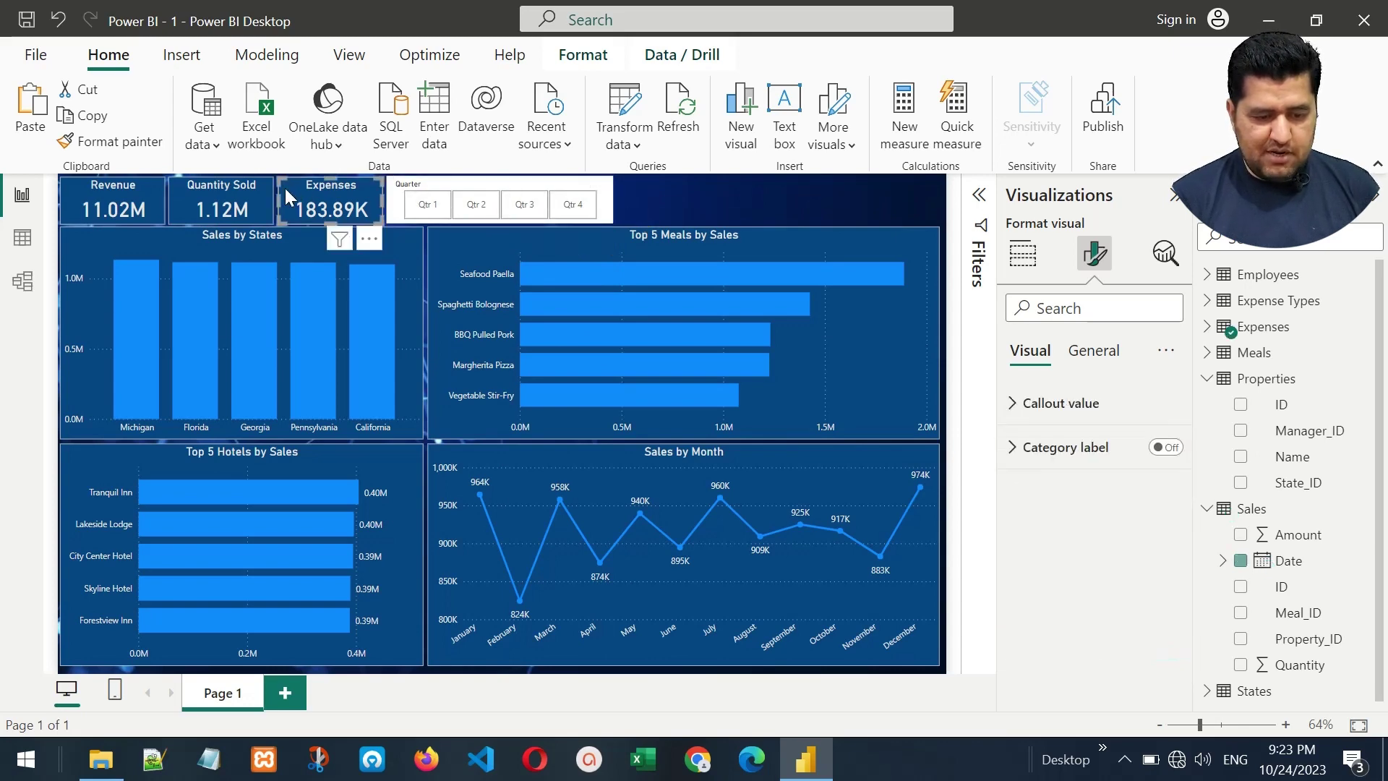
left_click(108, 141)
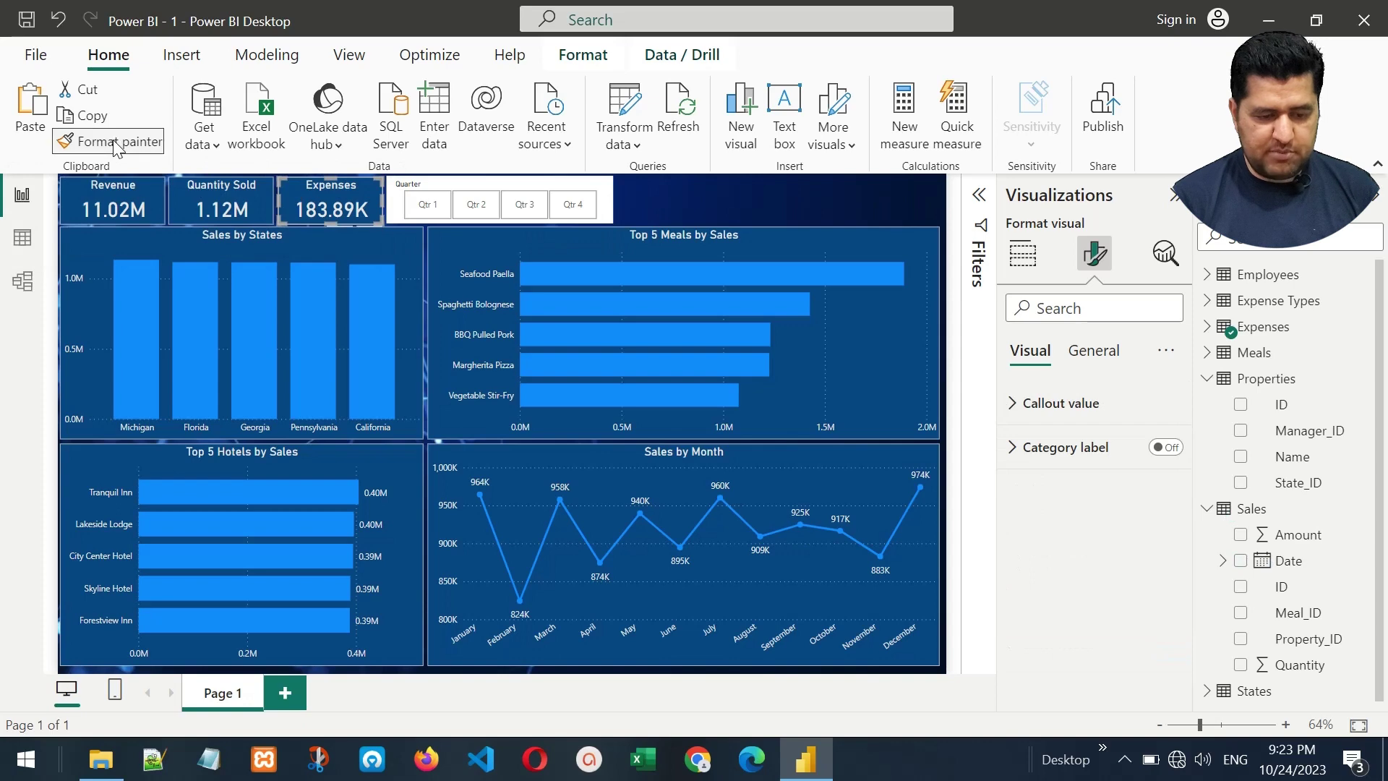
left_click(566, 186)
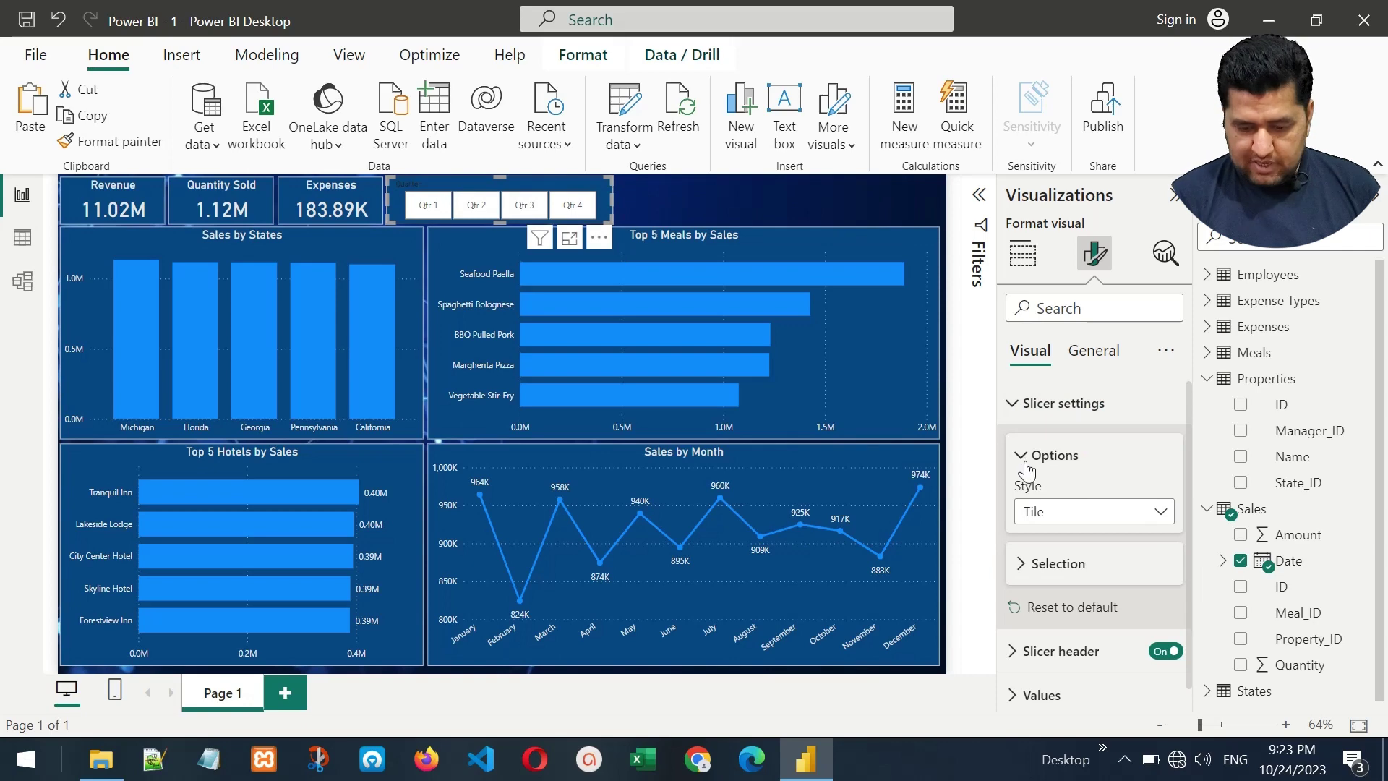
left_click(1164, 653)
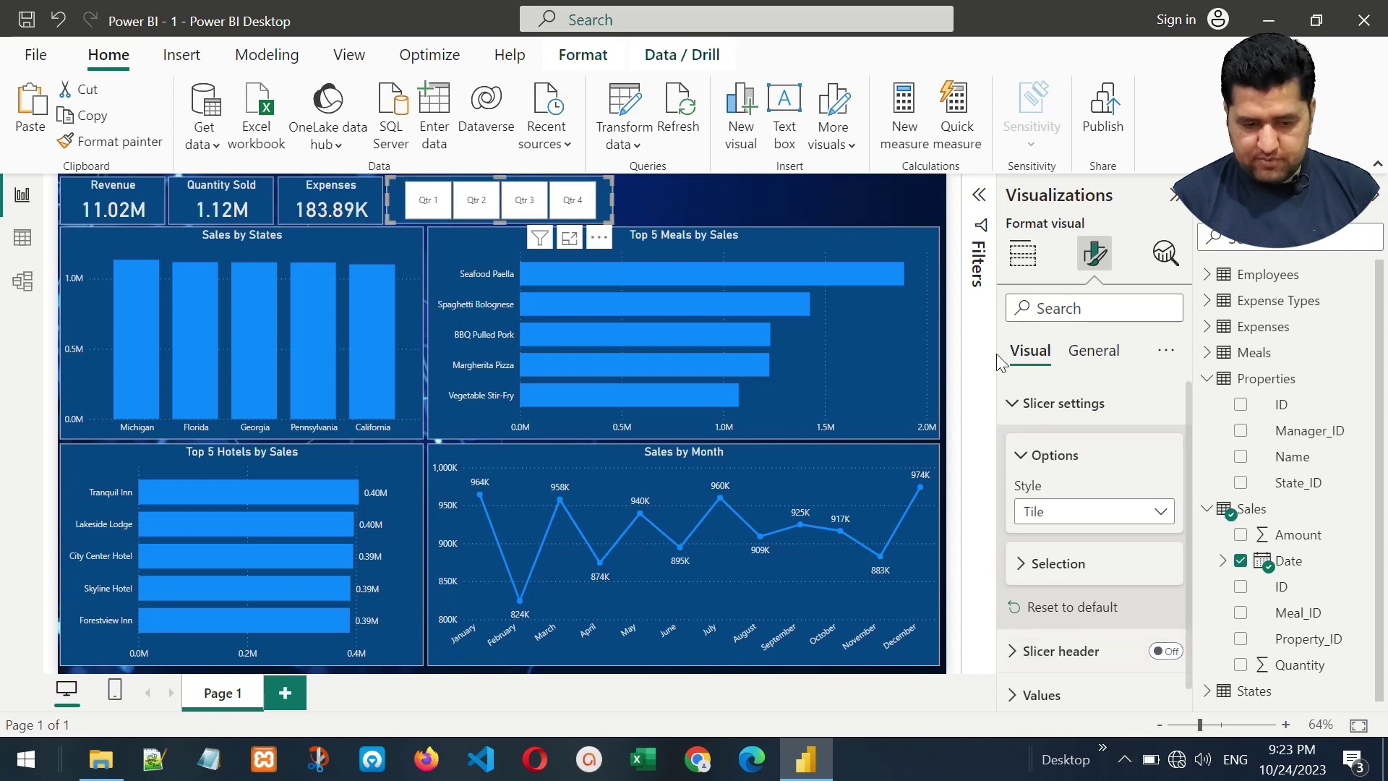
left_click(1047, 403)
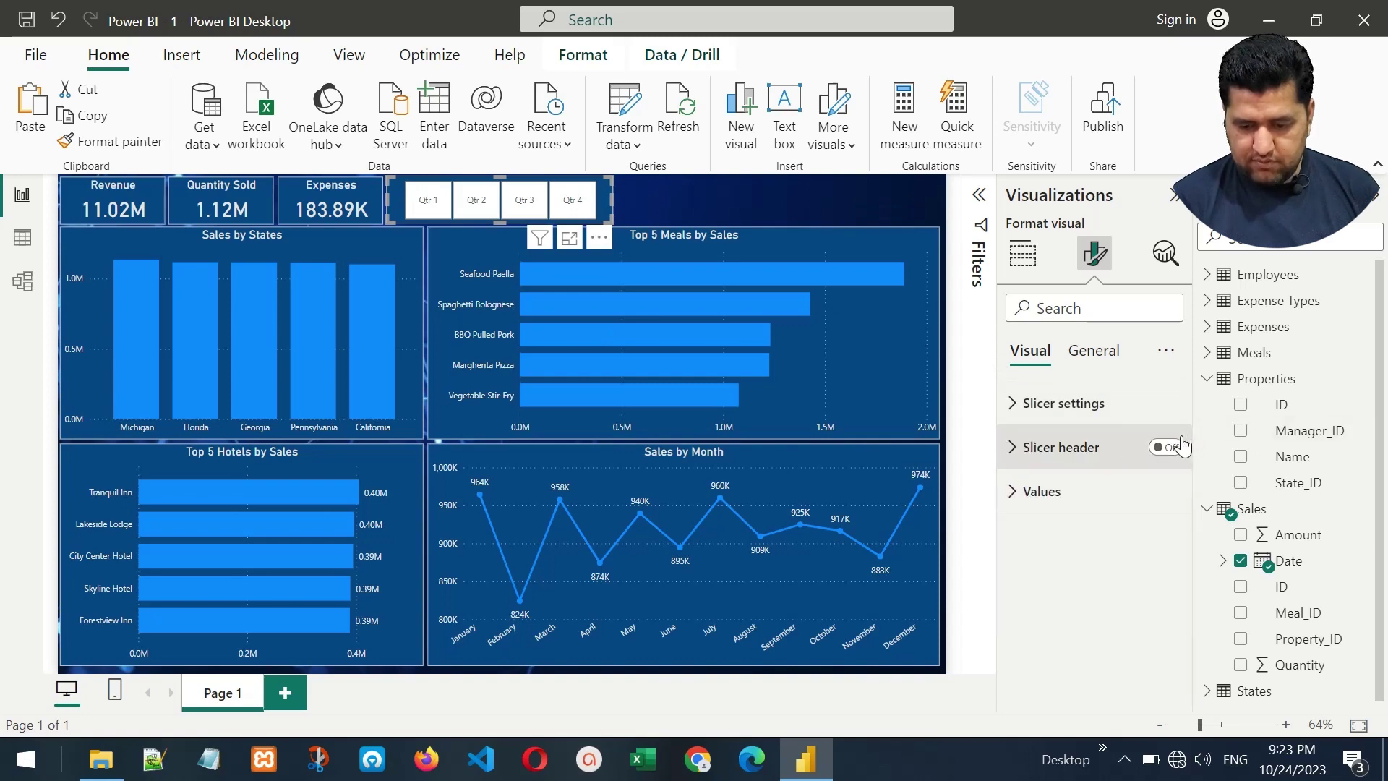
left_click(1104, 358)
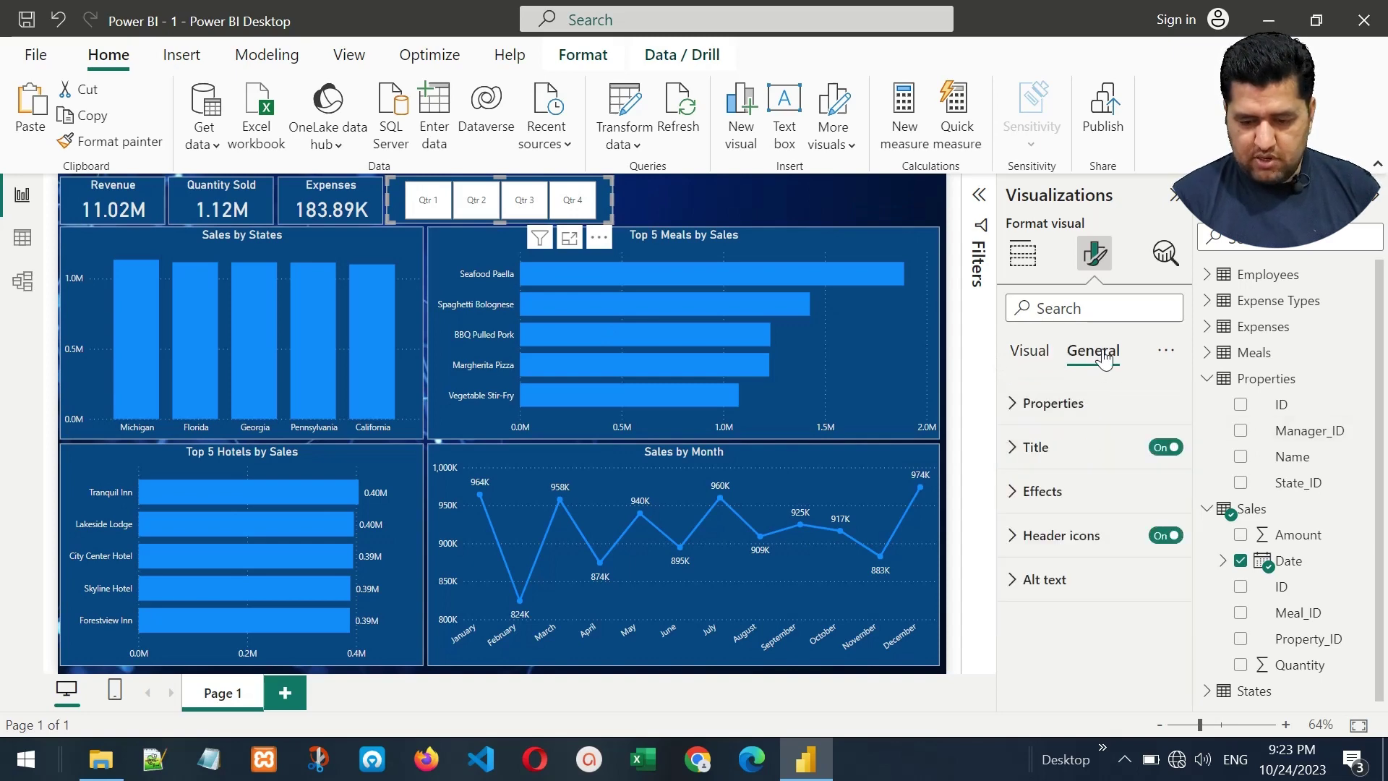
left_click(1018, 491)
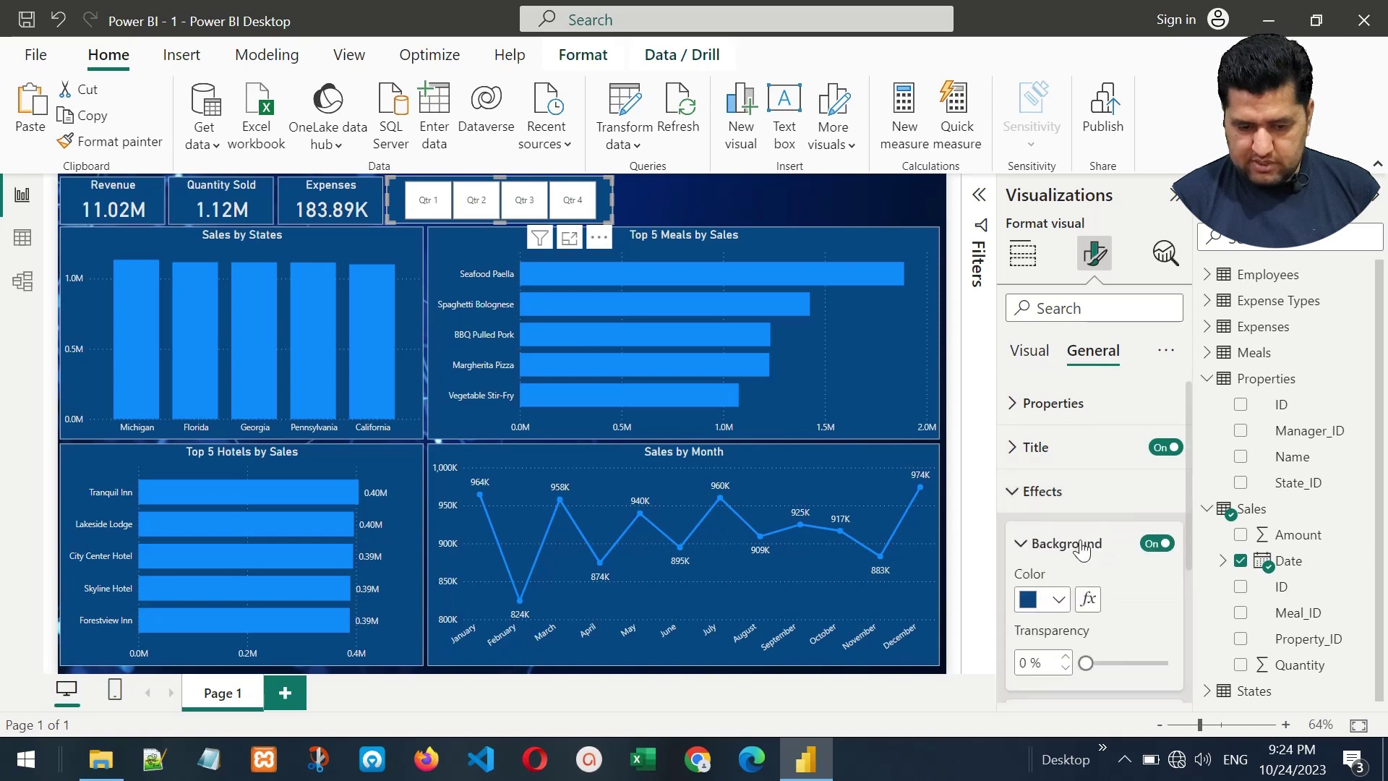
left_click(1022, 545)
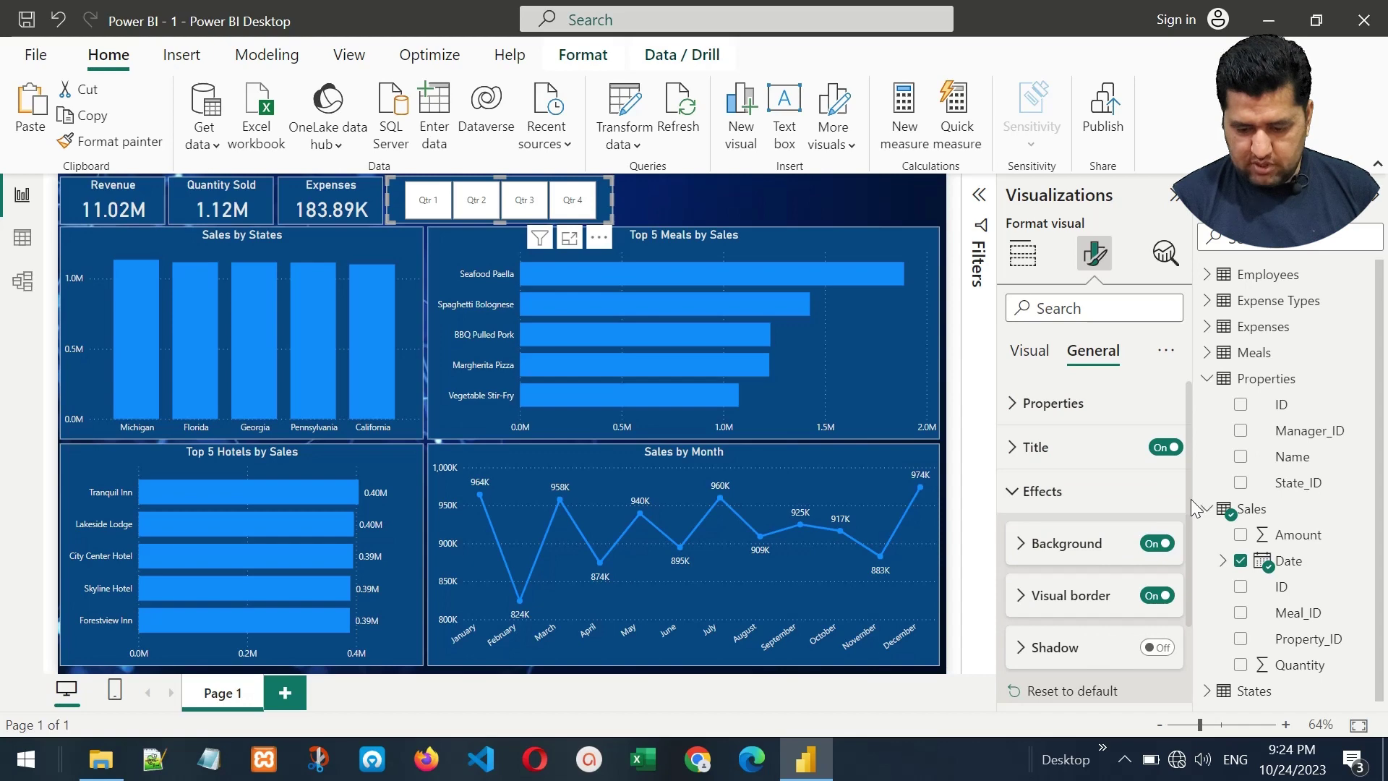
scroll(1099, 543, "down", 2)
Set the font color of the quarter slicer's values to light grey and make them bold.
left_click(1030, 351)
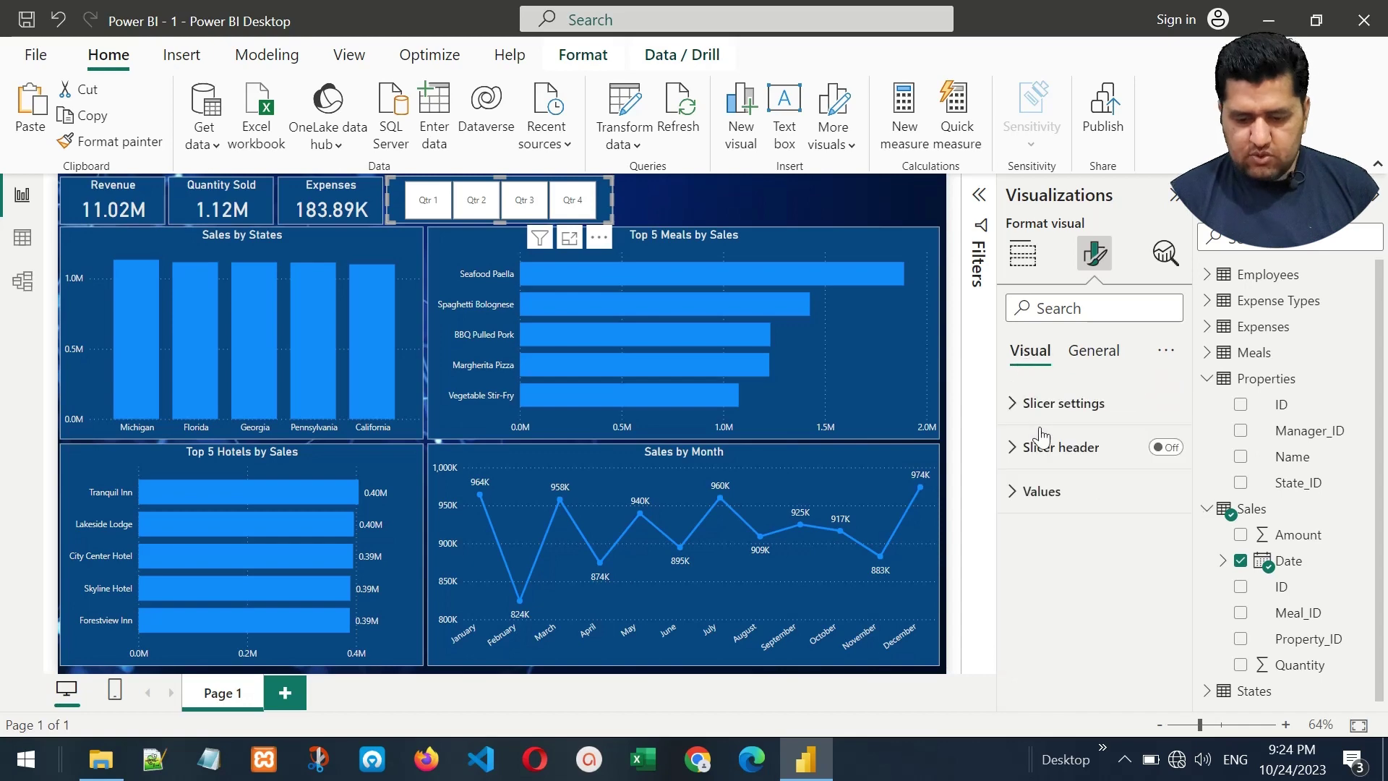
left_click(1016, 496)
scroll(1195, 531, "down", 2)
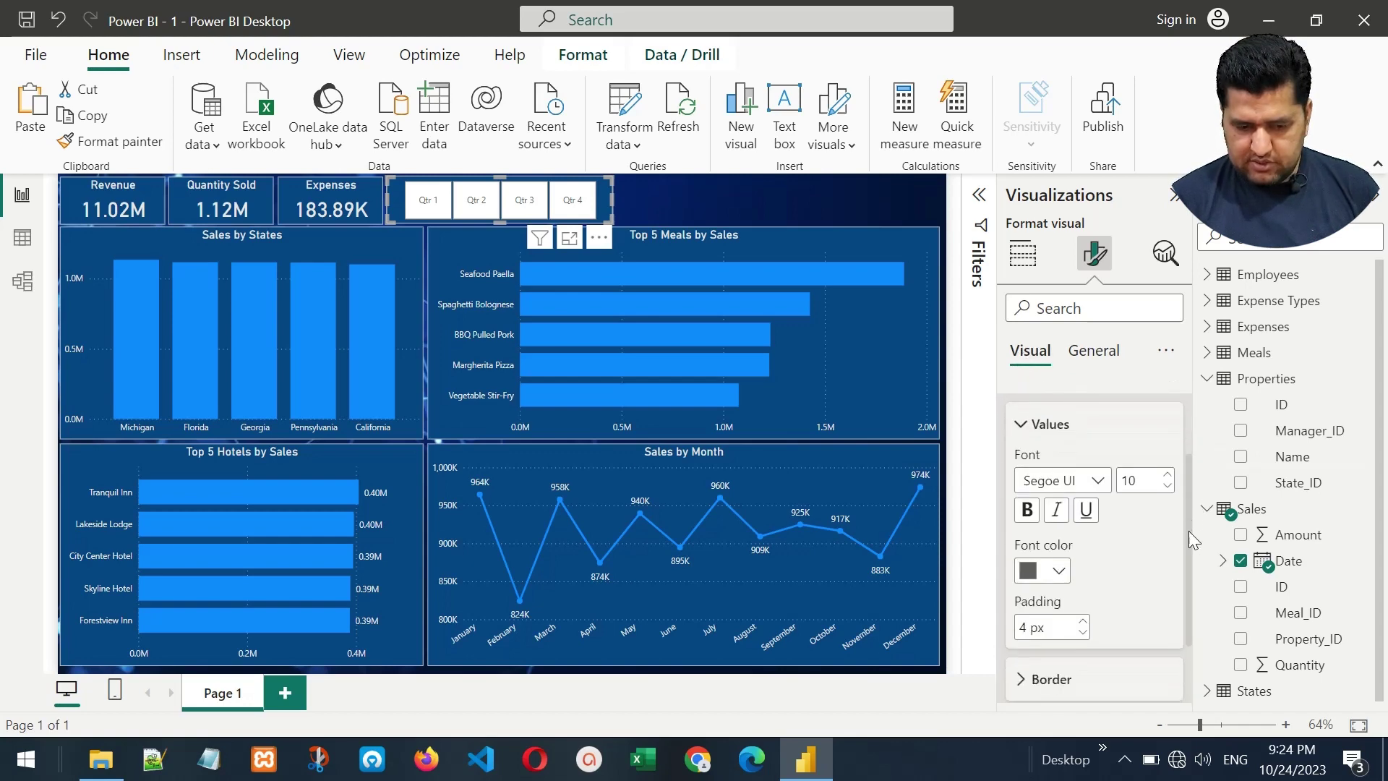
left_click(1052, 548)
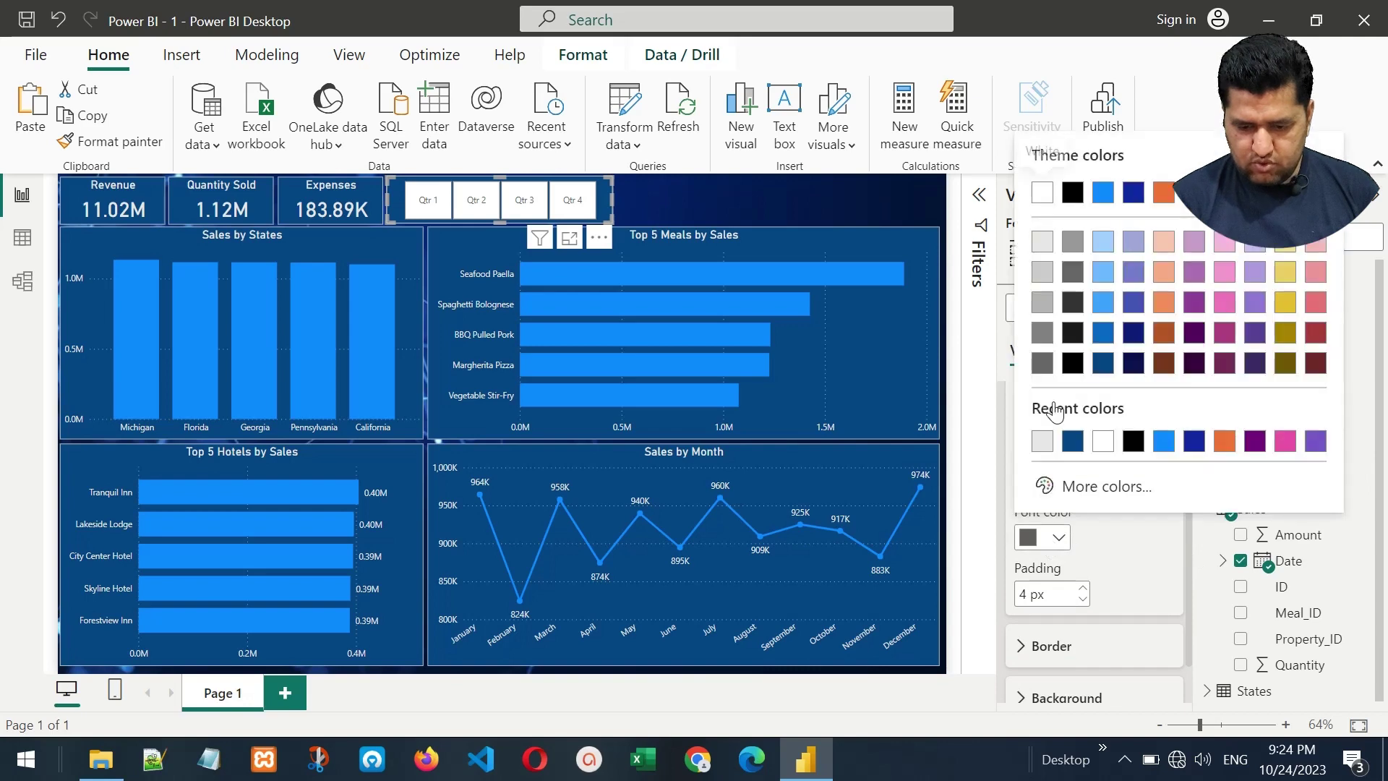
left_click(1045, 251)
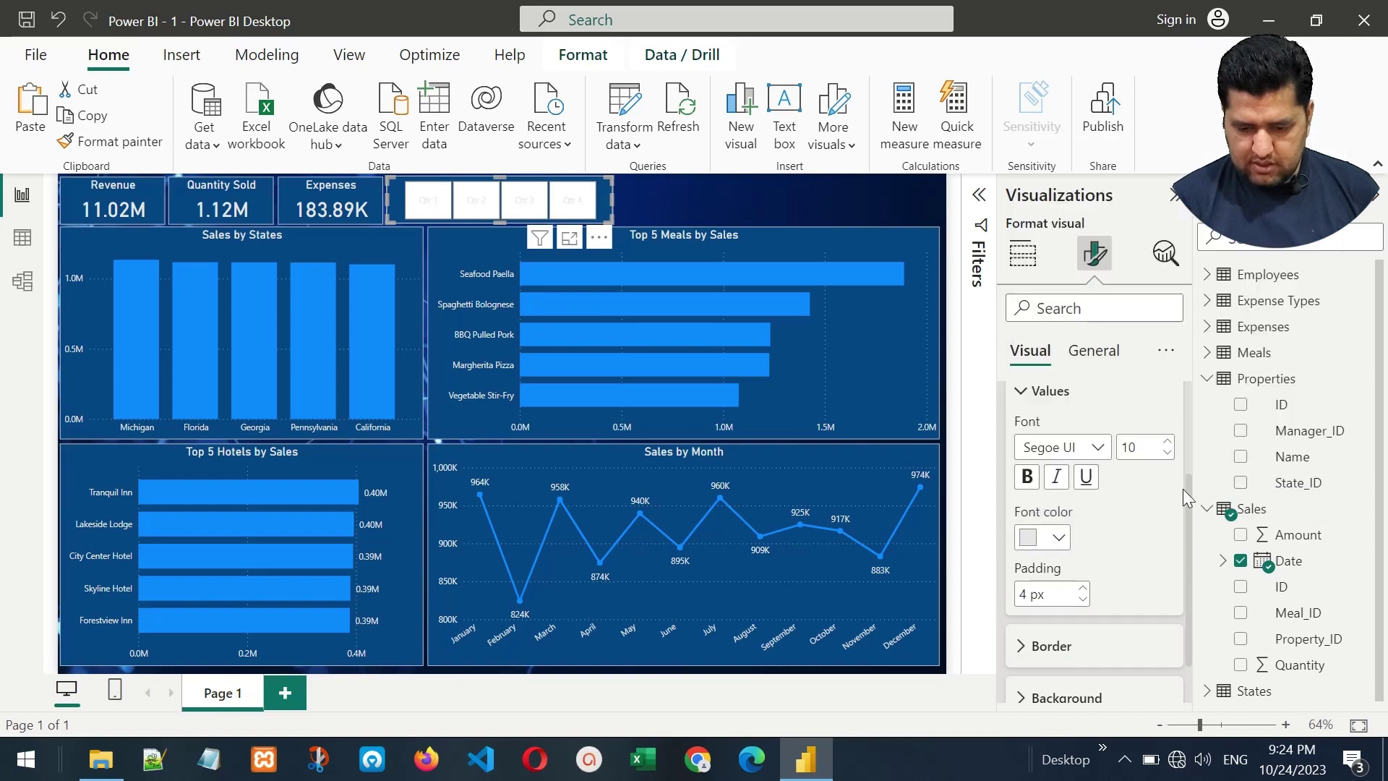
scroll(1187, 499, "down", 1)
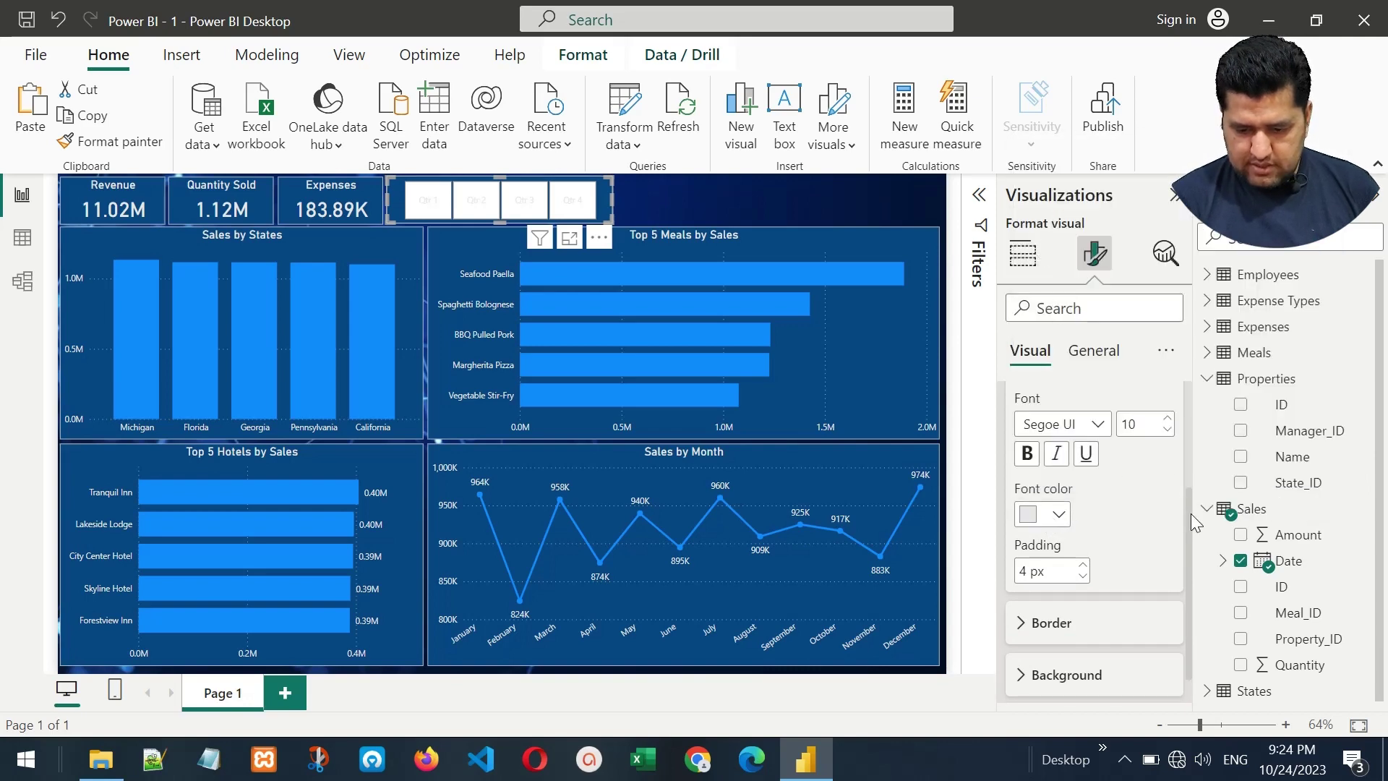
left_click(1027, 454)
Set the background color of the quarter slicer's values to the dark blue used by the other visuals.
scroll(1193, 578, "down", 1)
left_click(1068, 639)
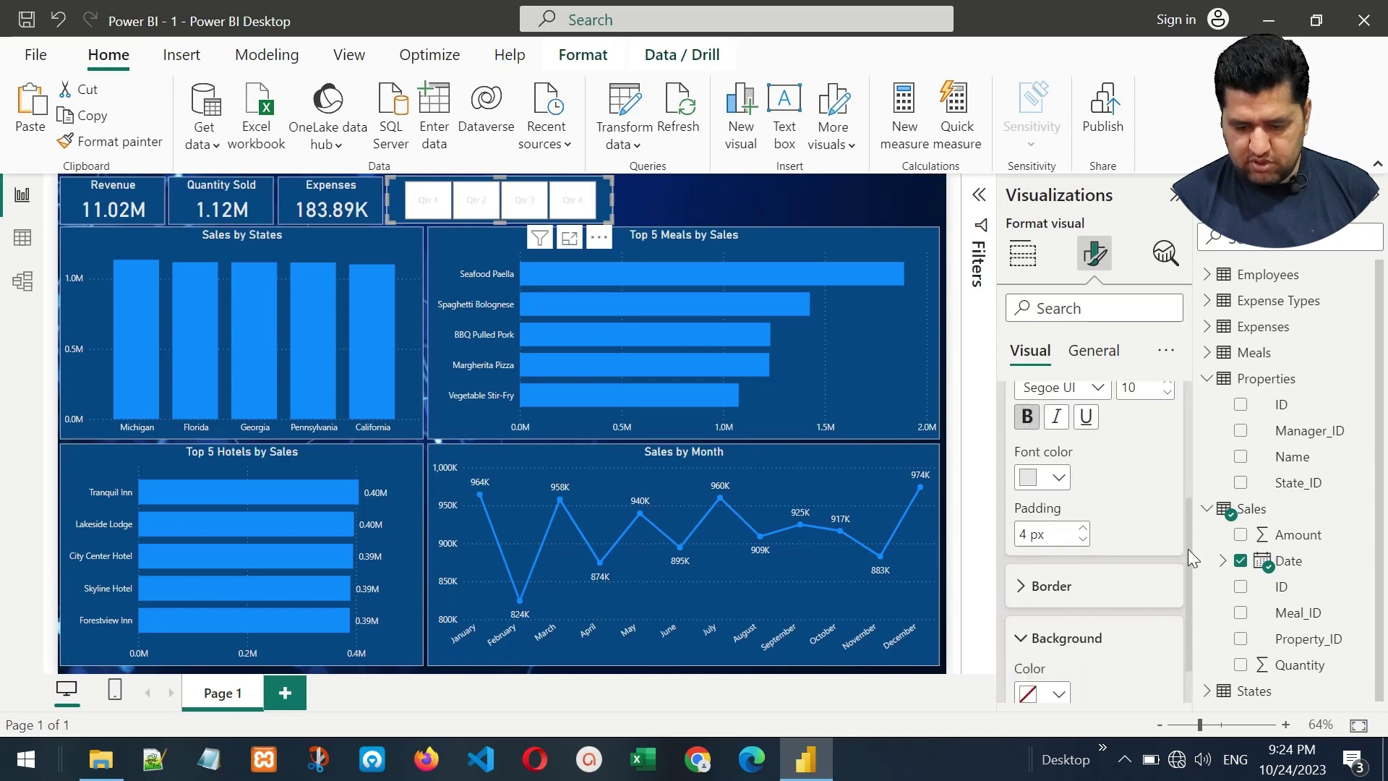
scroll(1187, 549, "down", 2)
left_click(1057, 640)
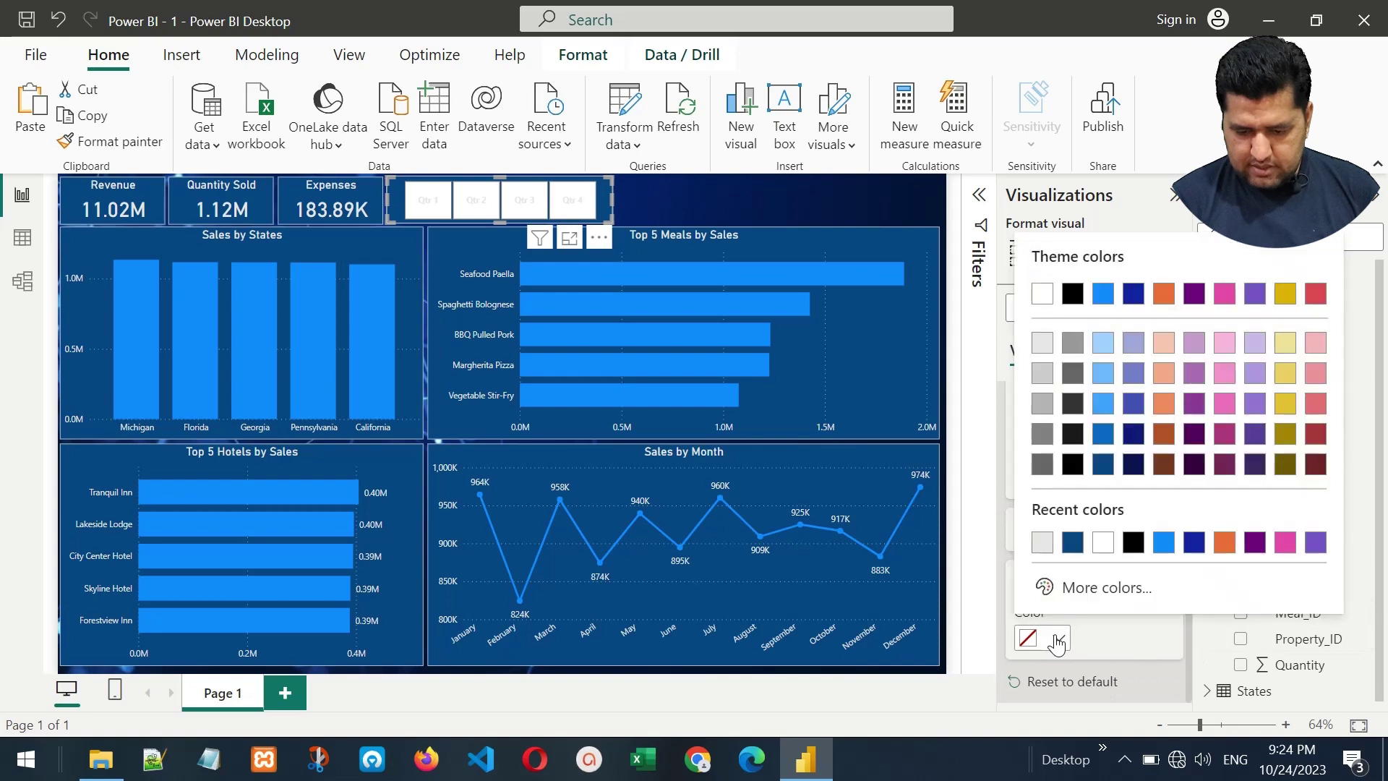
left_click(1071, 540)
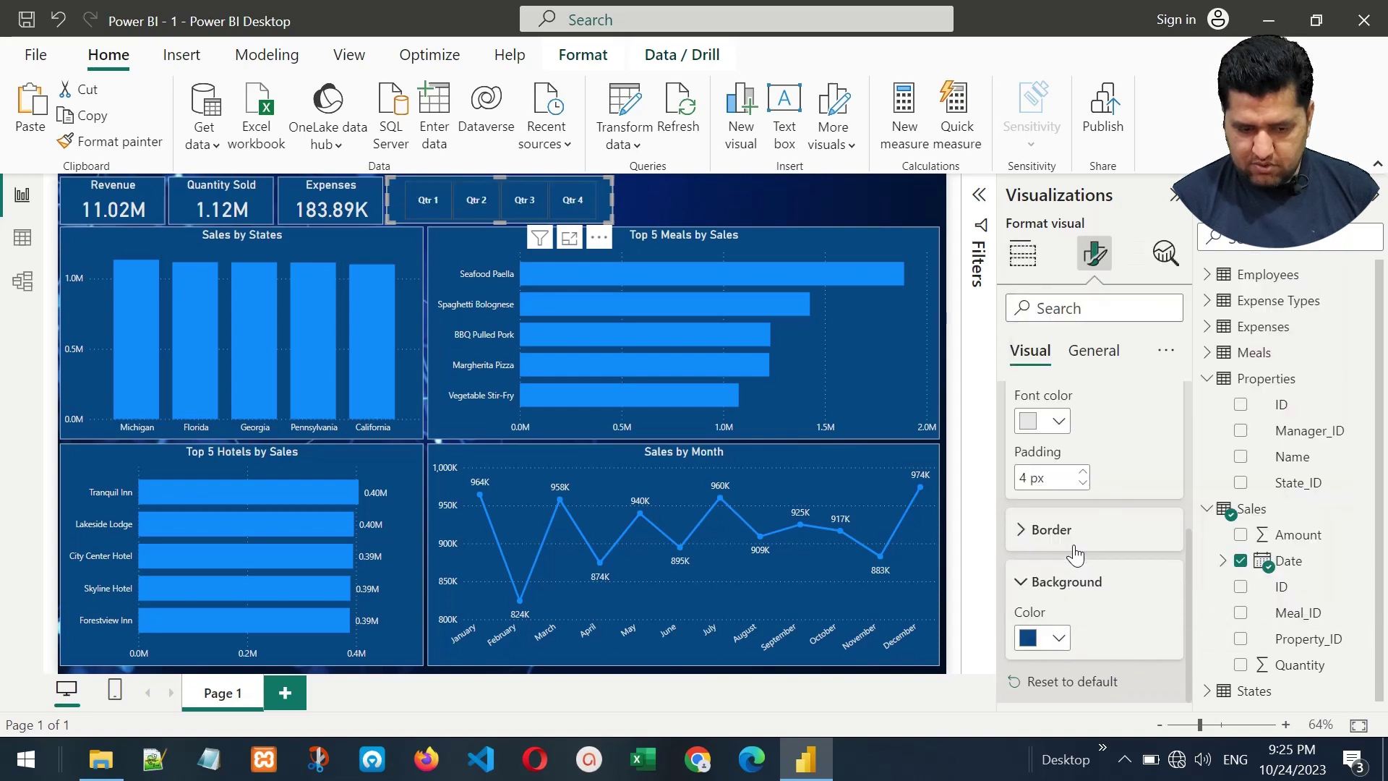
Set the border color of the quarter slicer's tiles to light grey and increase the border's line width, then deselect the slicer.
left_click(1063, 521)
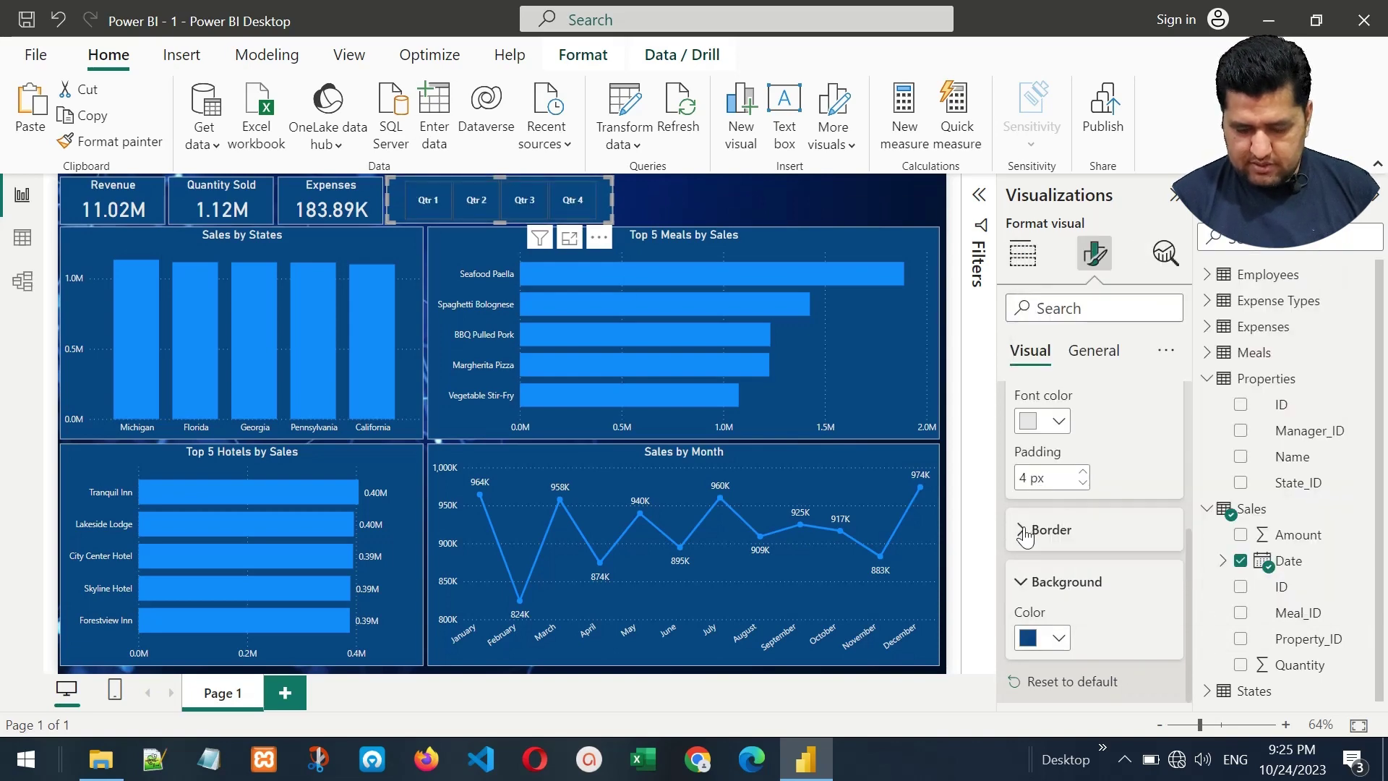
left_click_drag(1187, 488, 1193, 567)
left_click(1057, 508)
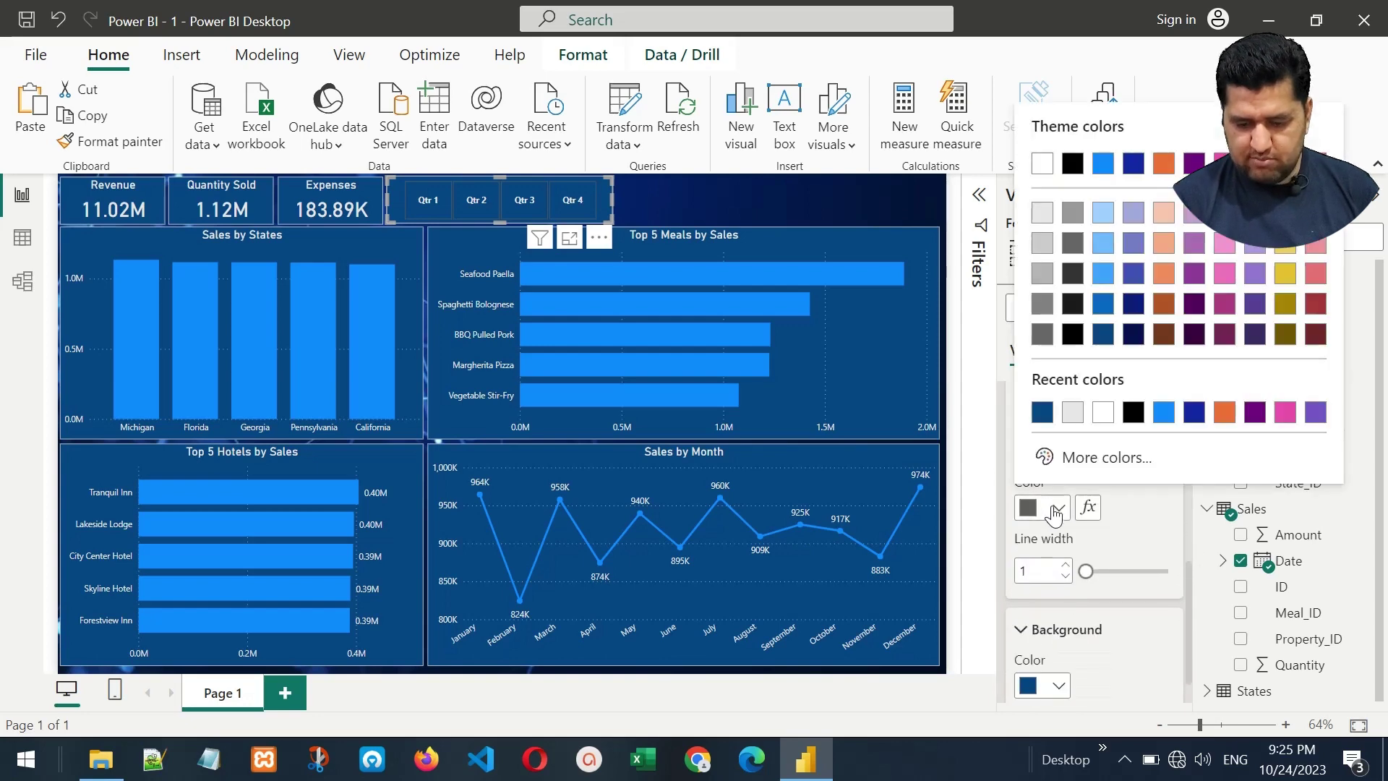
left_click(1042, 215)
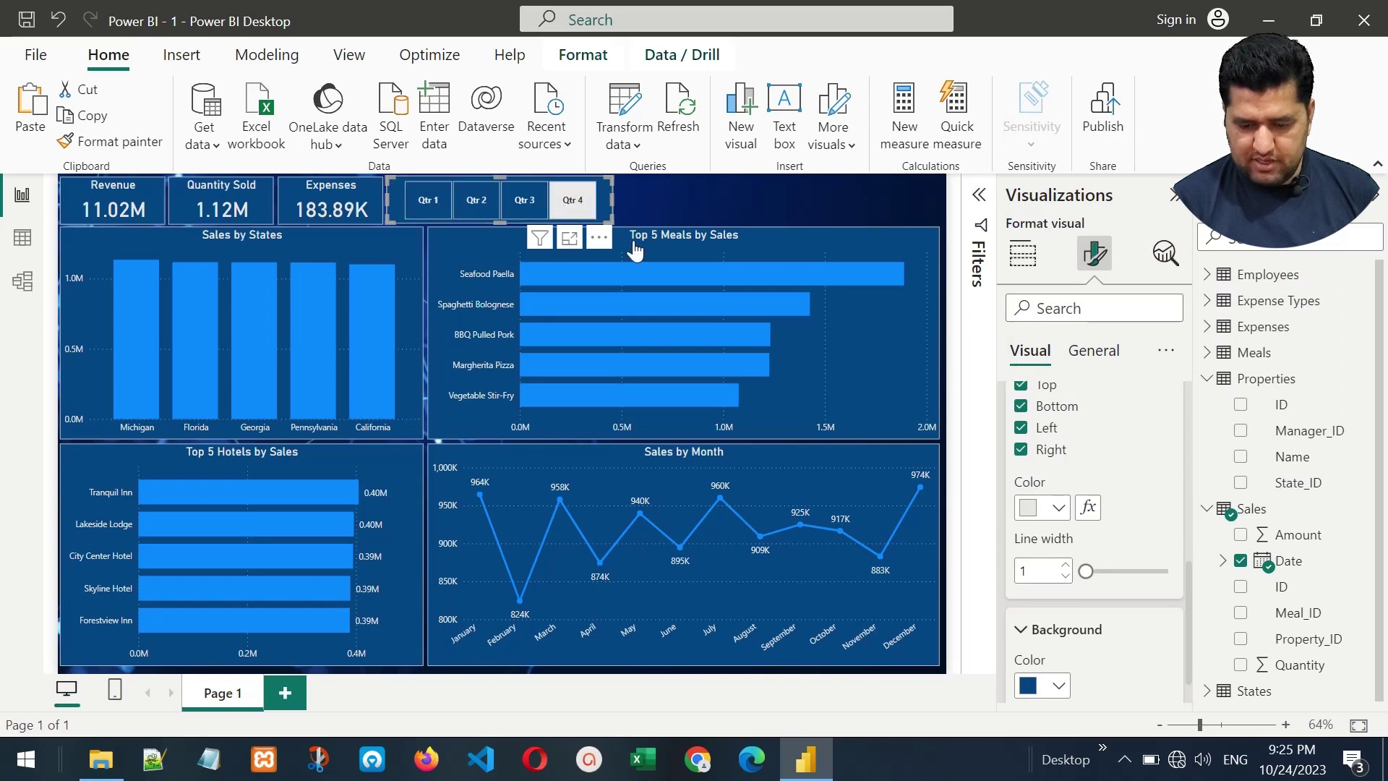
left_click(1065, 564)
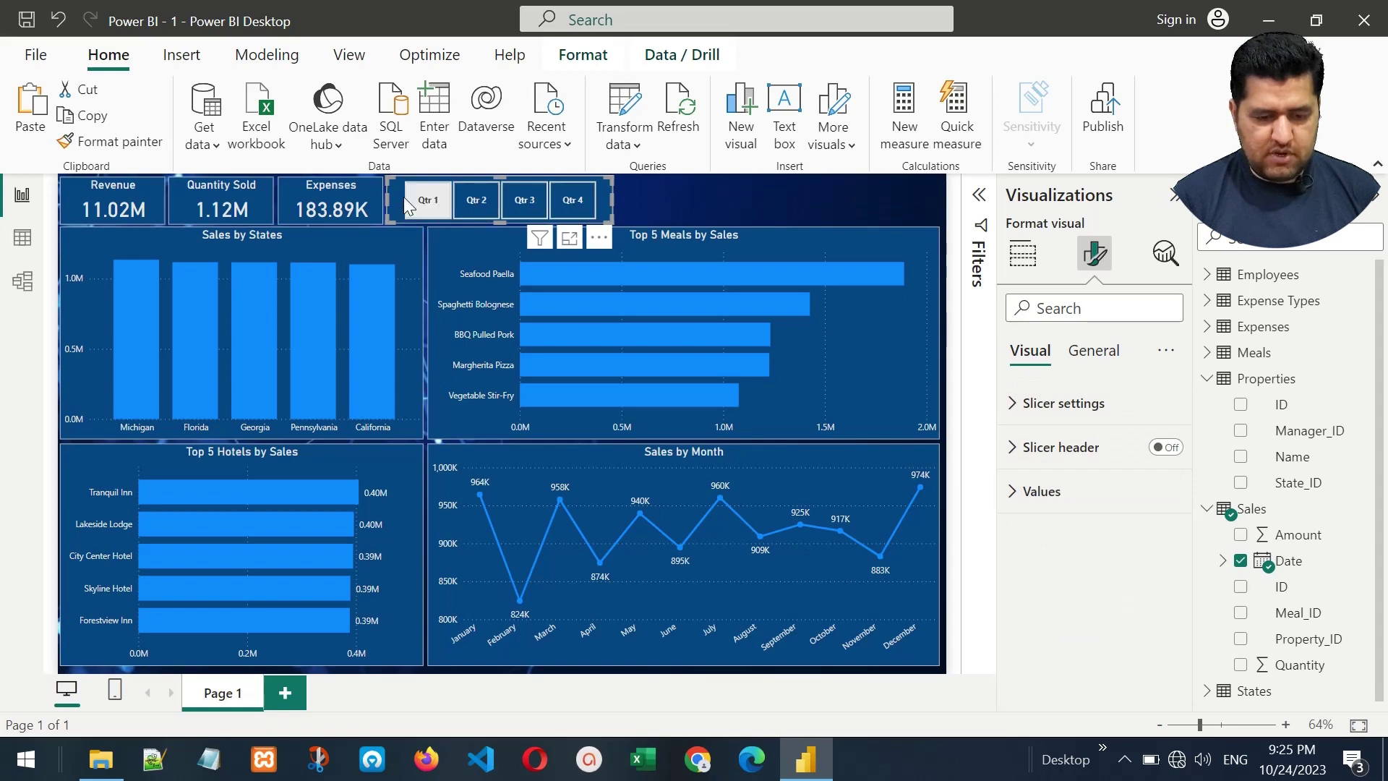
left_click(661, 198)
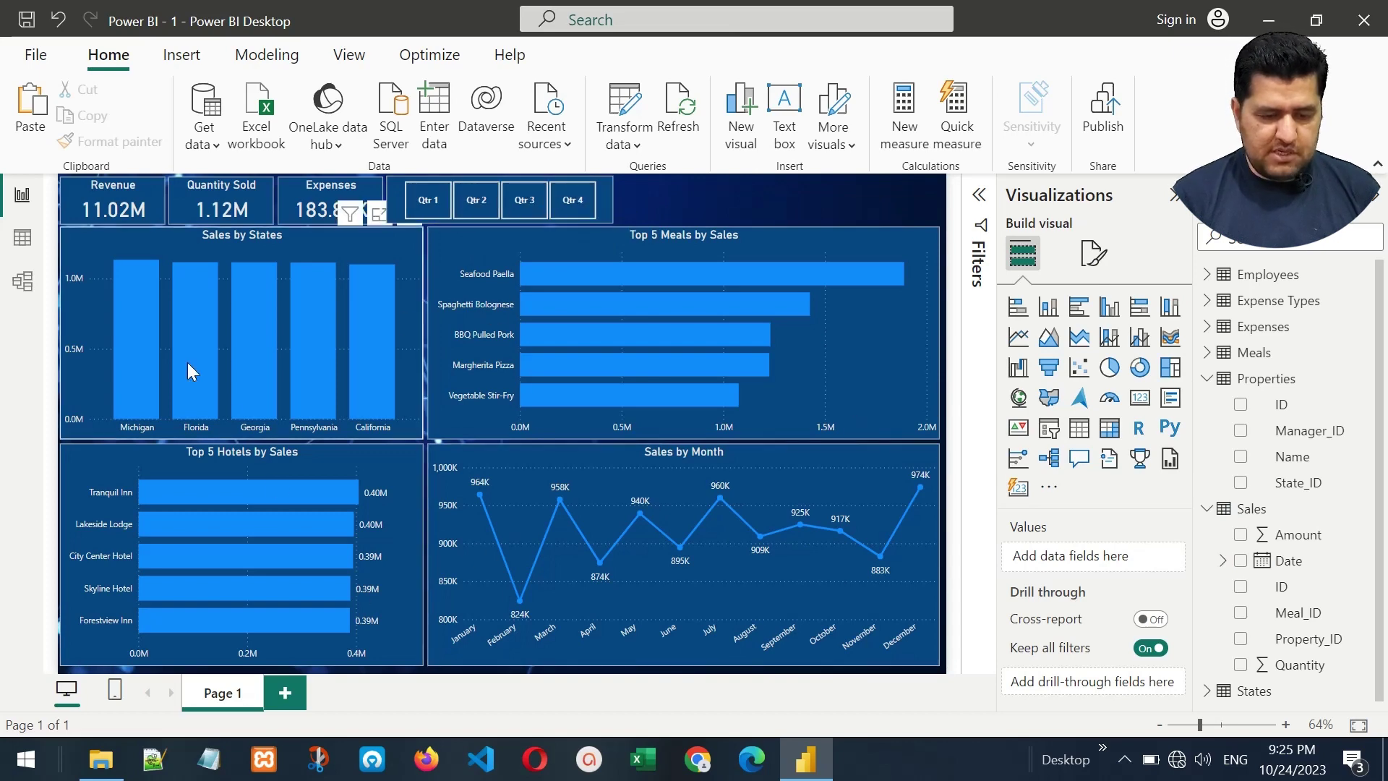
Test the quarter slicer by filtering the report to Qtr 1 and Qtr 2, clear the filter and deselect the slicer.
left_click(434, 204)
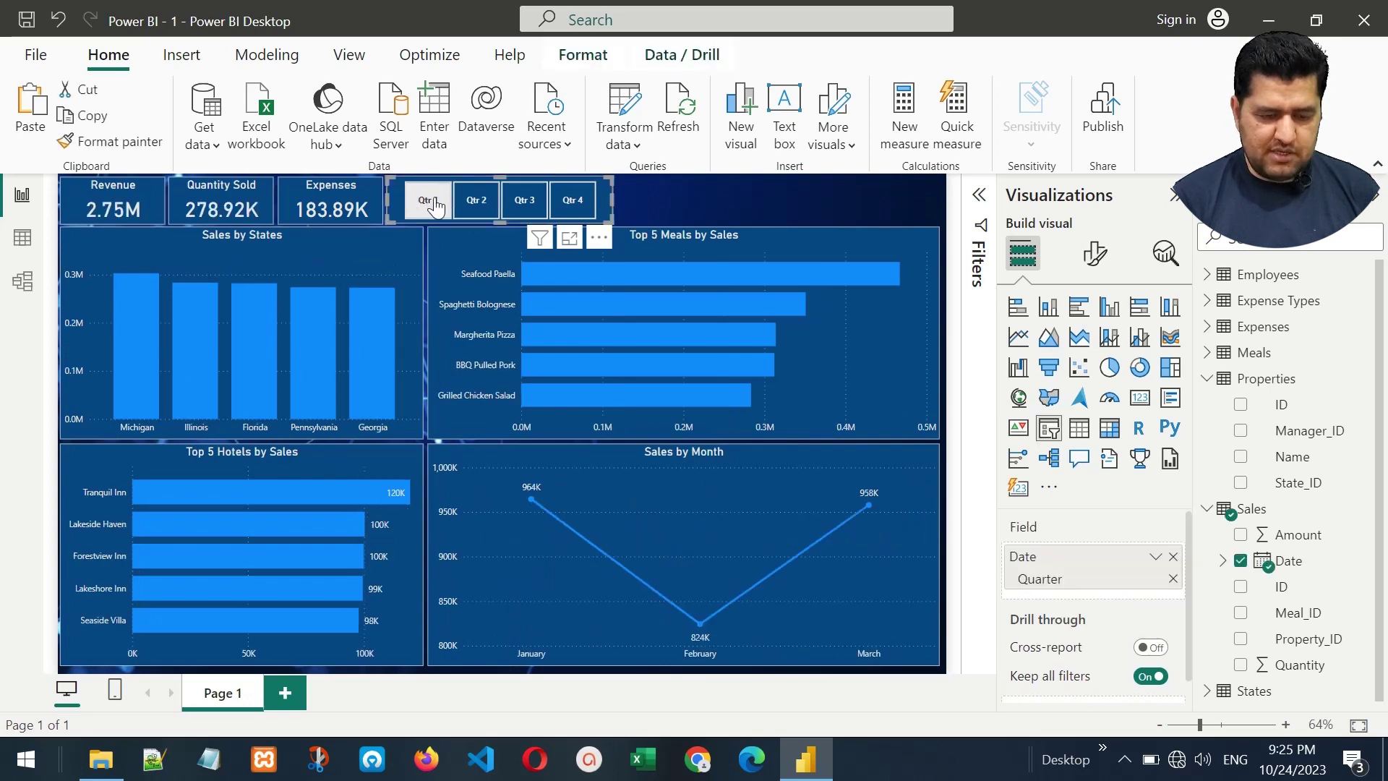
left_click(477, 203)
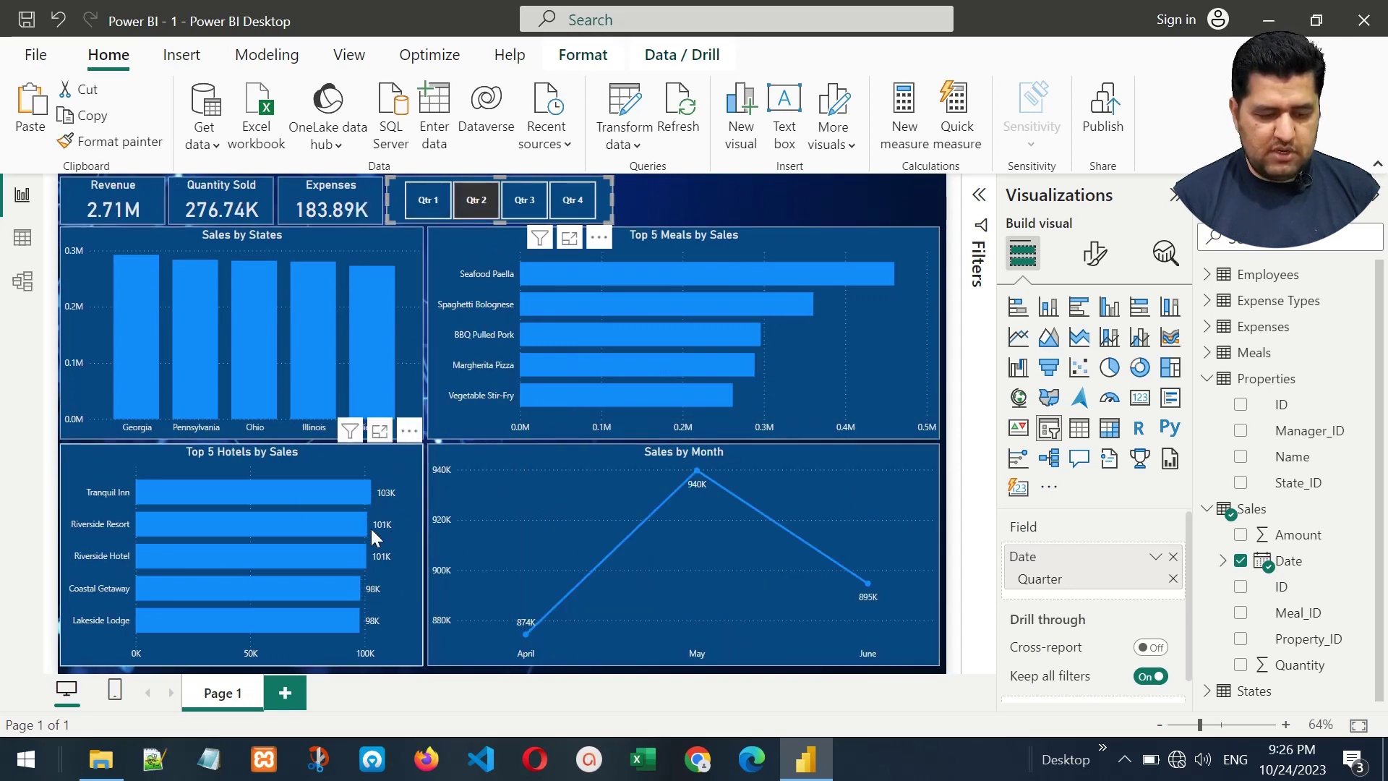
left_click(475, 206)
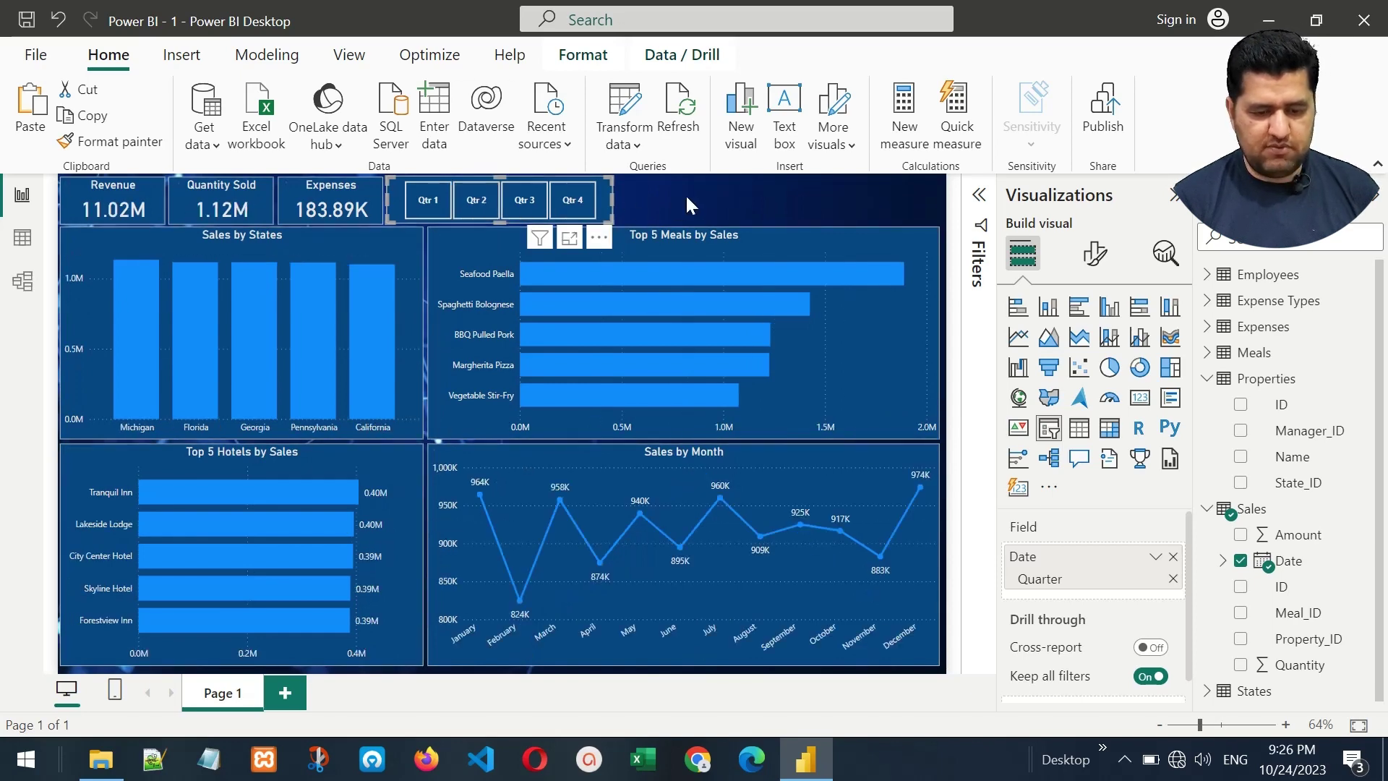
left_click(688, 197)
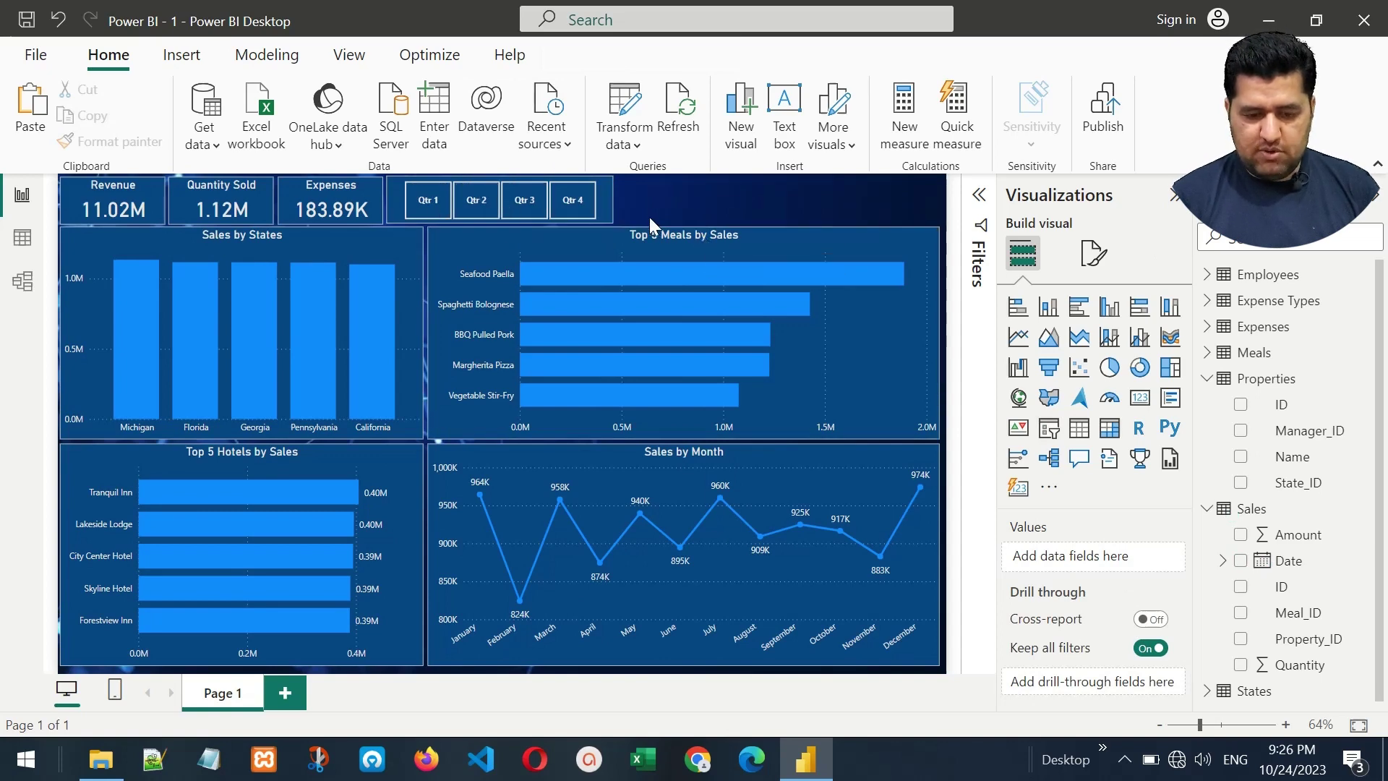
Add a new slicer over the Top 5 Meals chart and fill it with the Name field from the States table.
left_click(1049, 432)
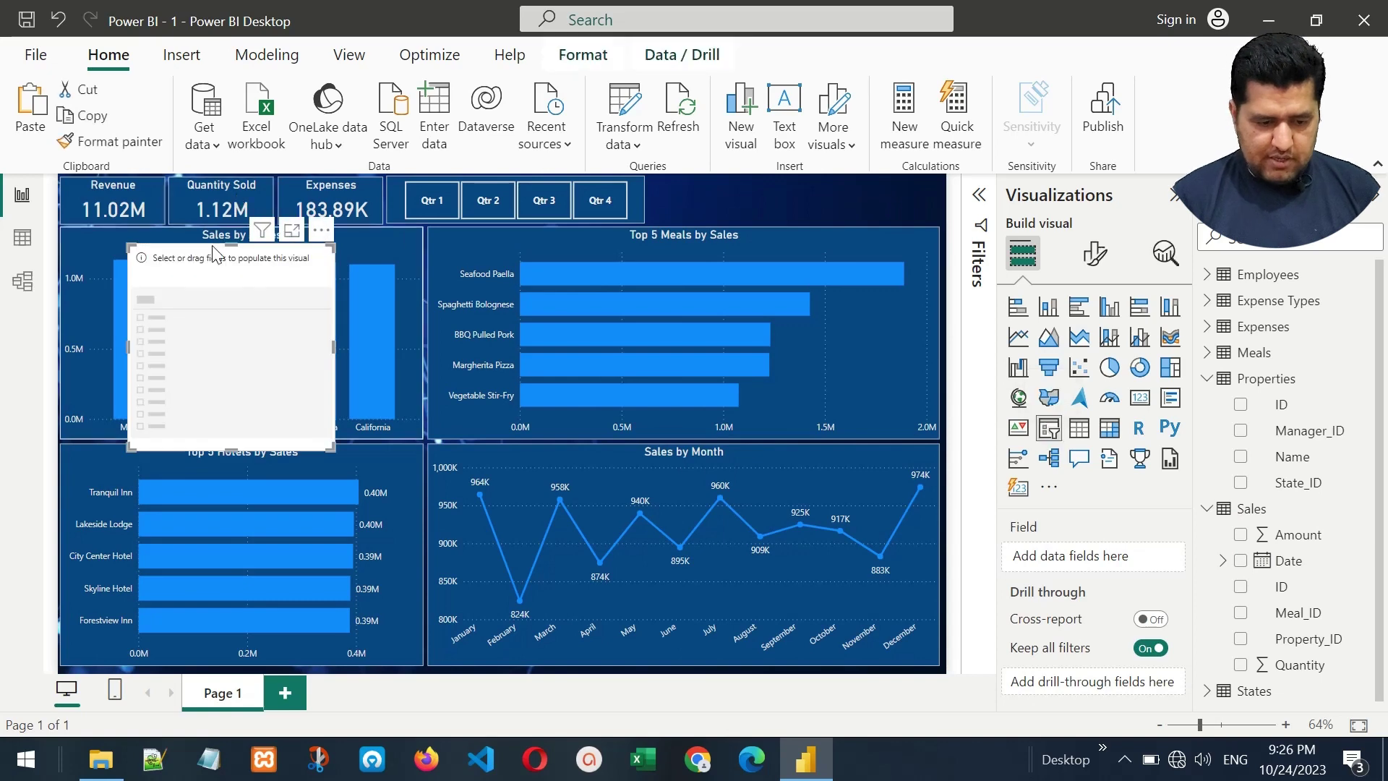
left_click_drag(209, 296, 633, 302)
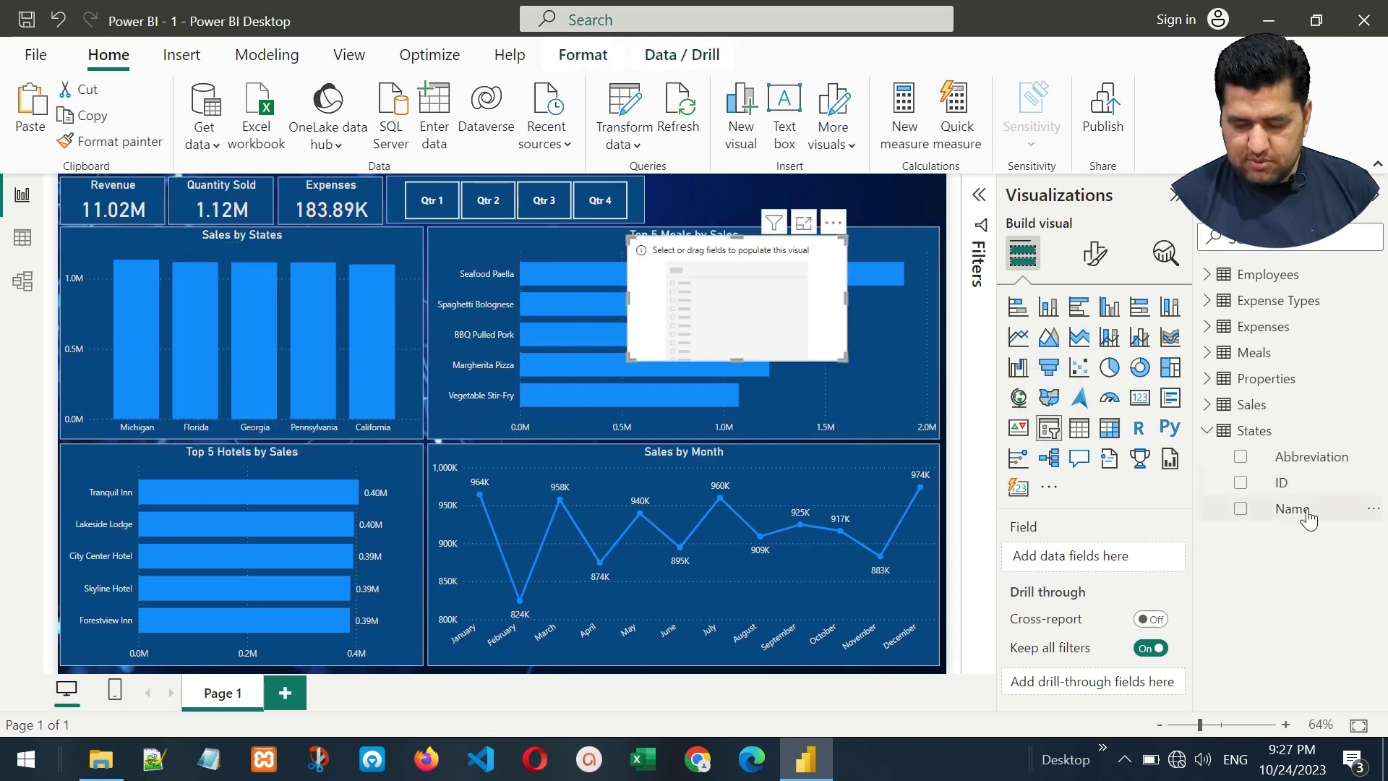
left_click(1307, 512)
left_click_drag(1307, 512, 1116, 559)
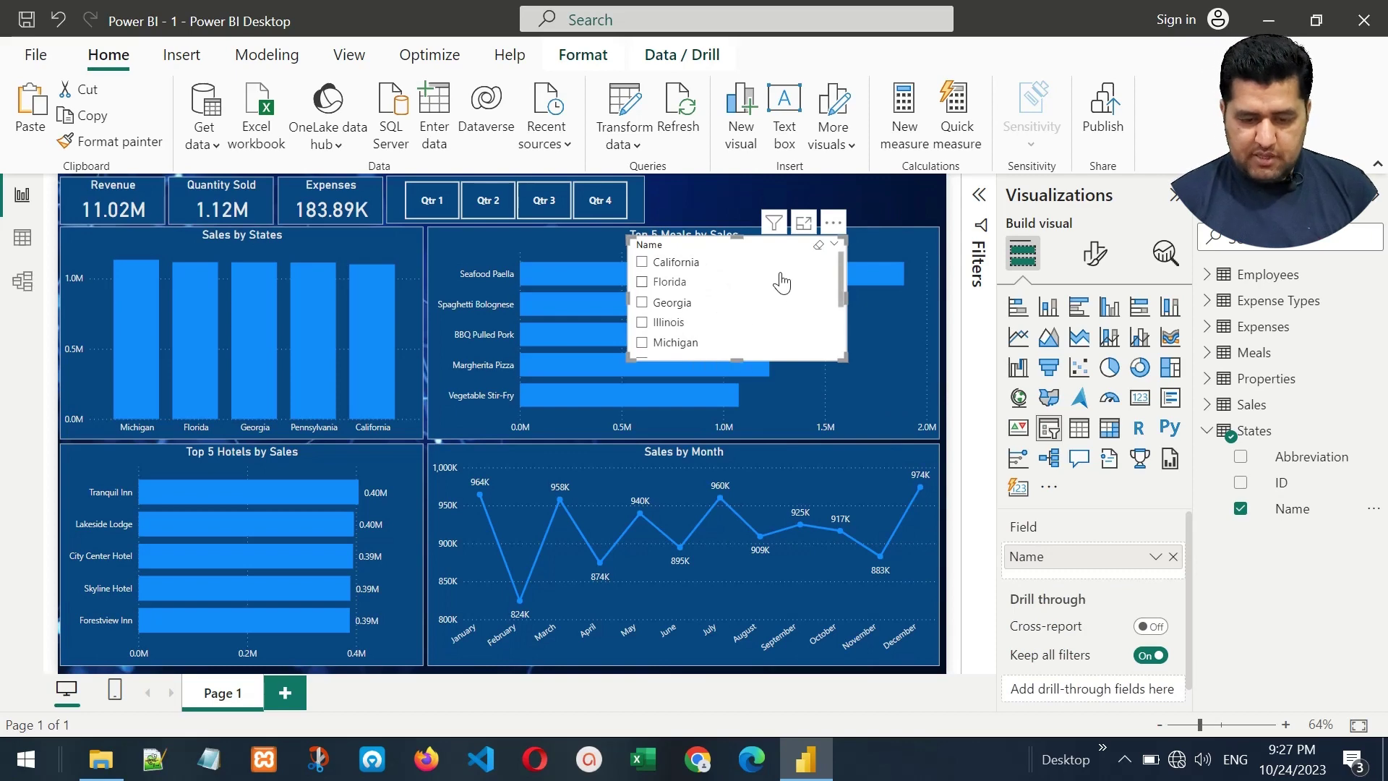
Set the state slicer's style to Dropdown and check its list of states.
left_click(1095, 253)
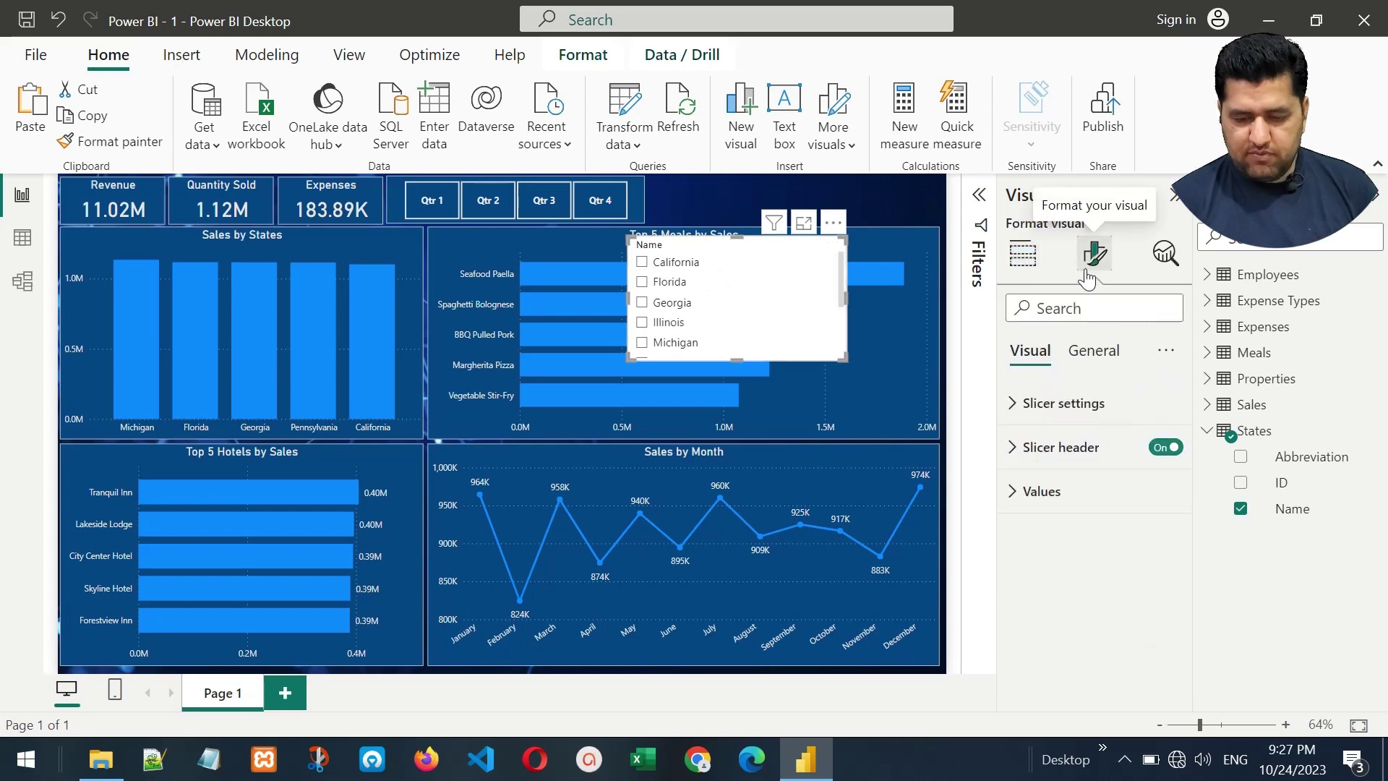
left_click(1013, 411)
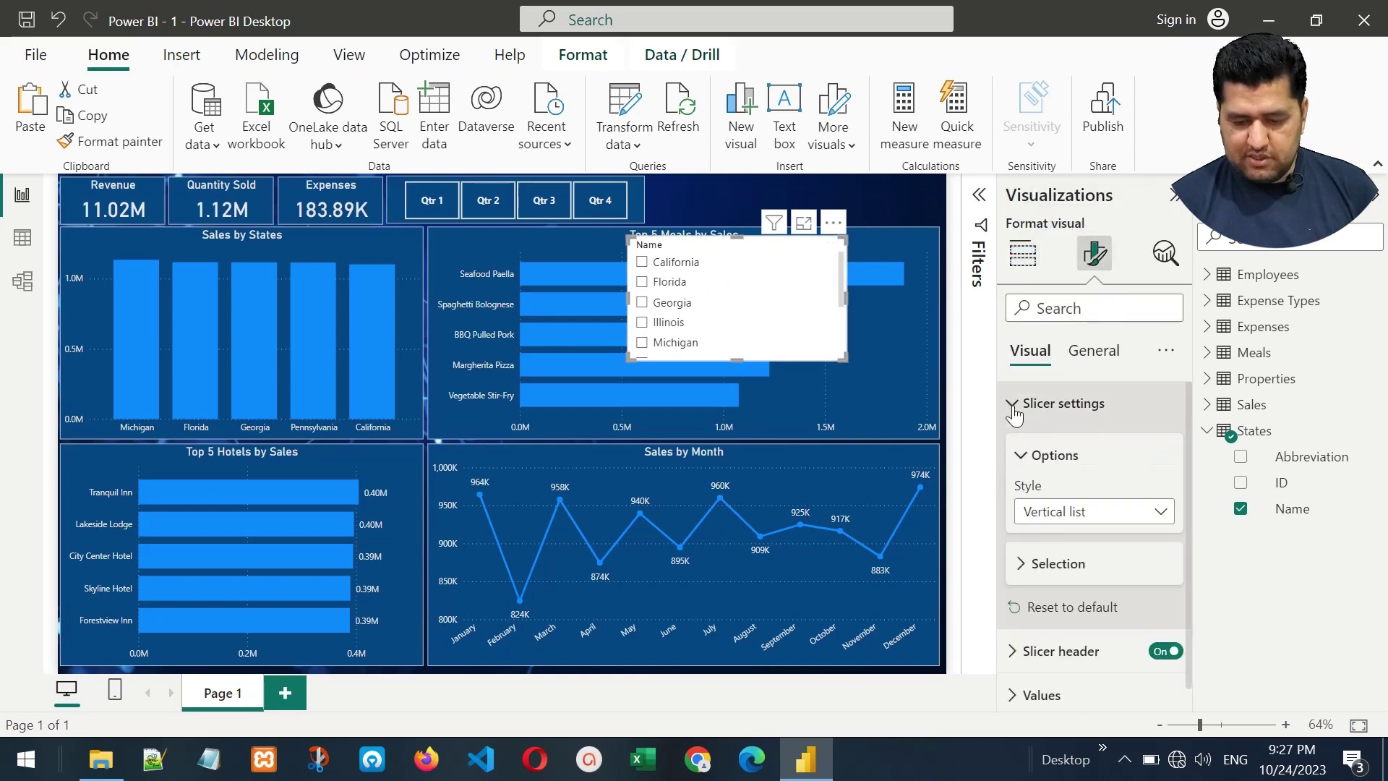
left_click(1099, 522)
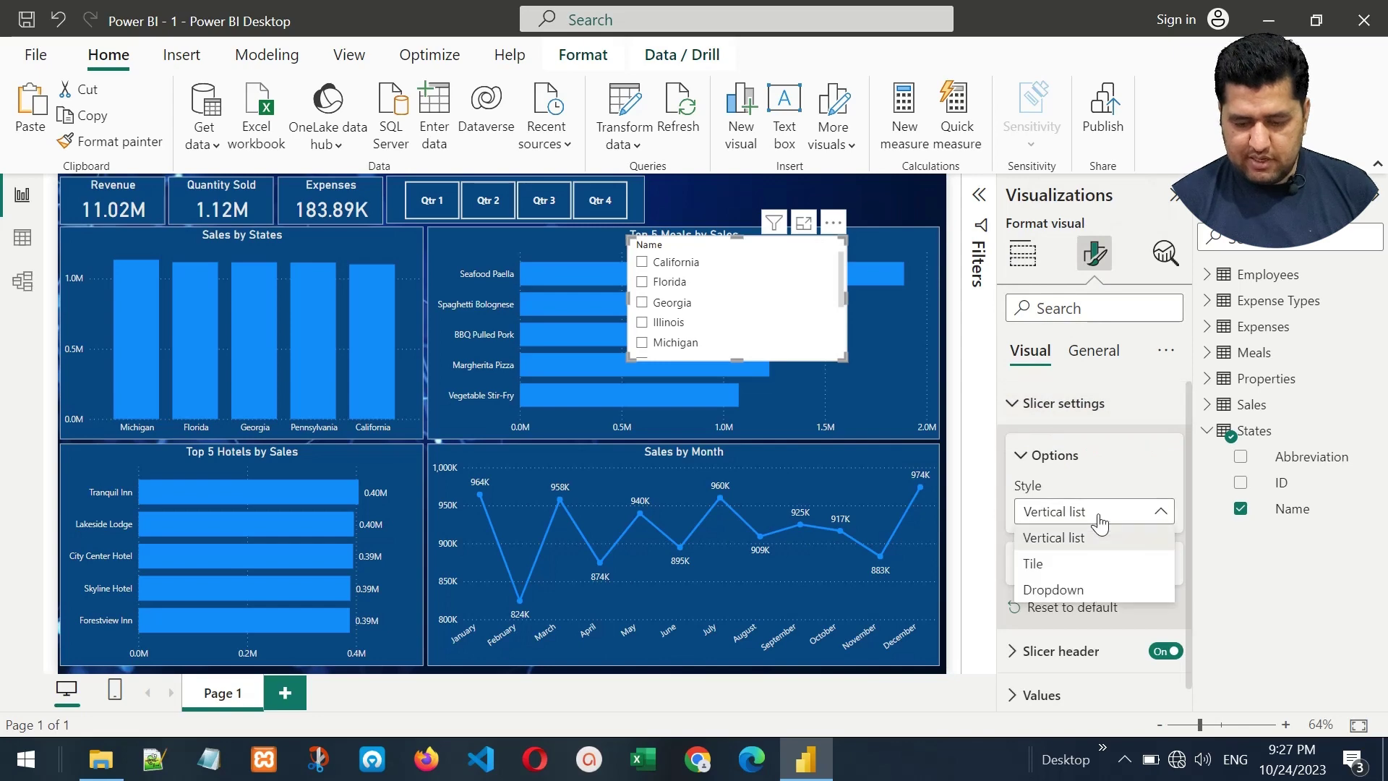
left_click(1071, 591)
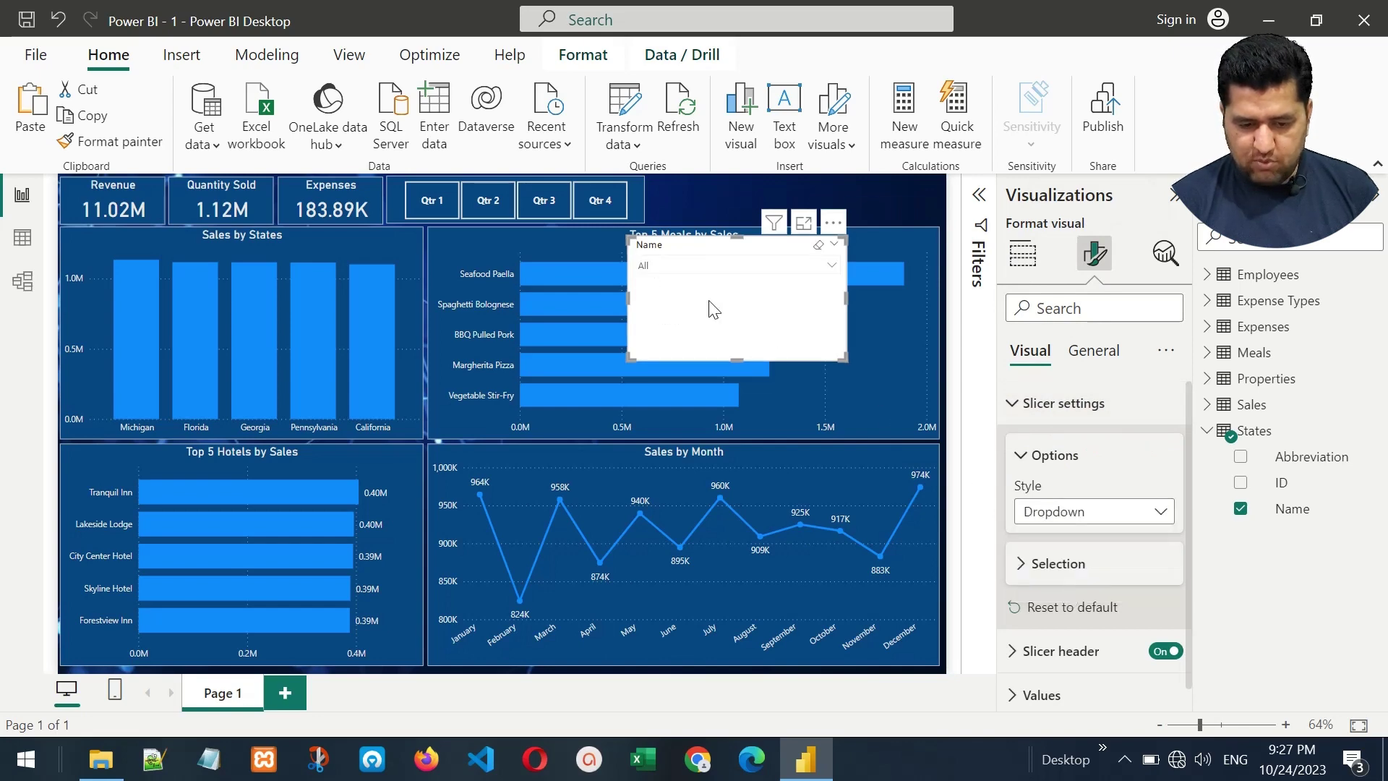
left_click(707, 269)
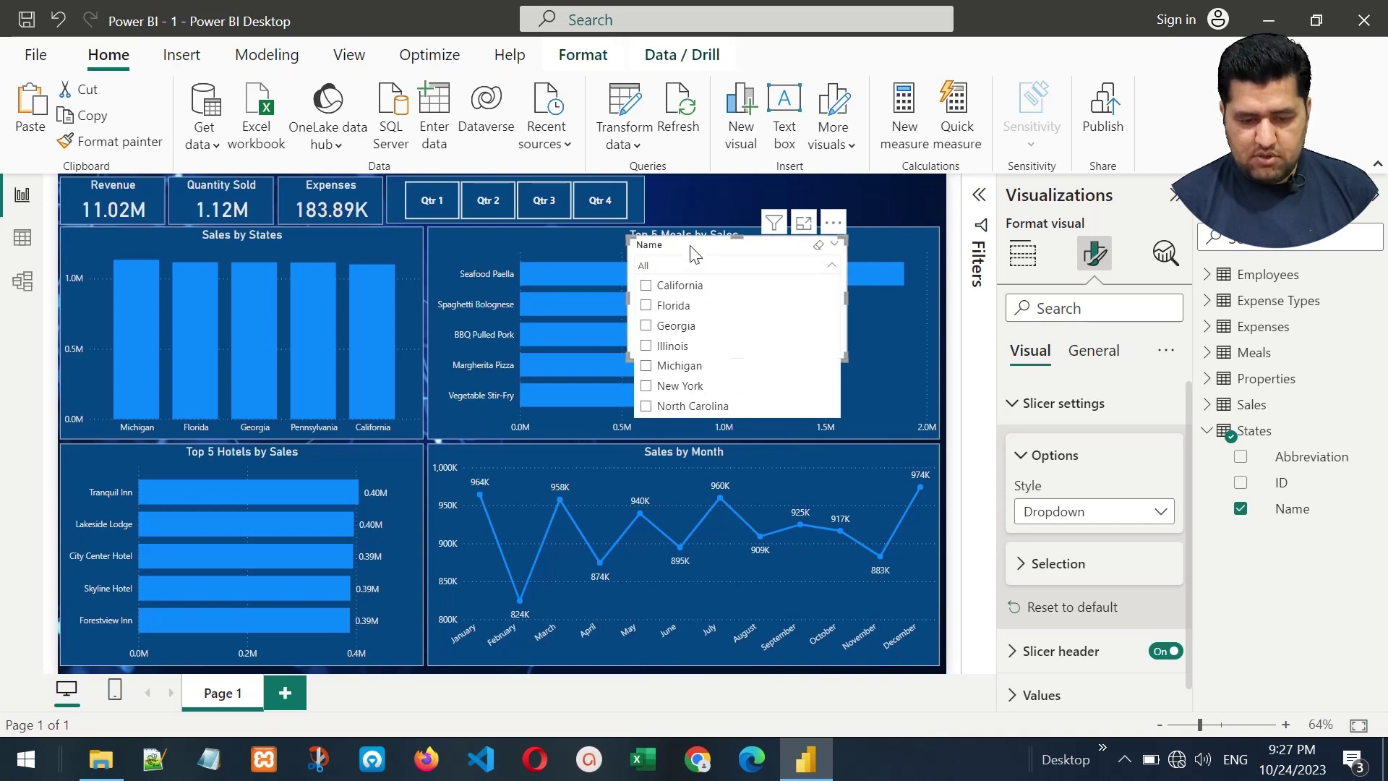
left_click(694, 253)
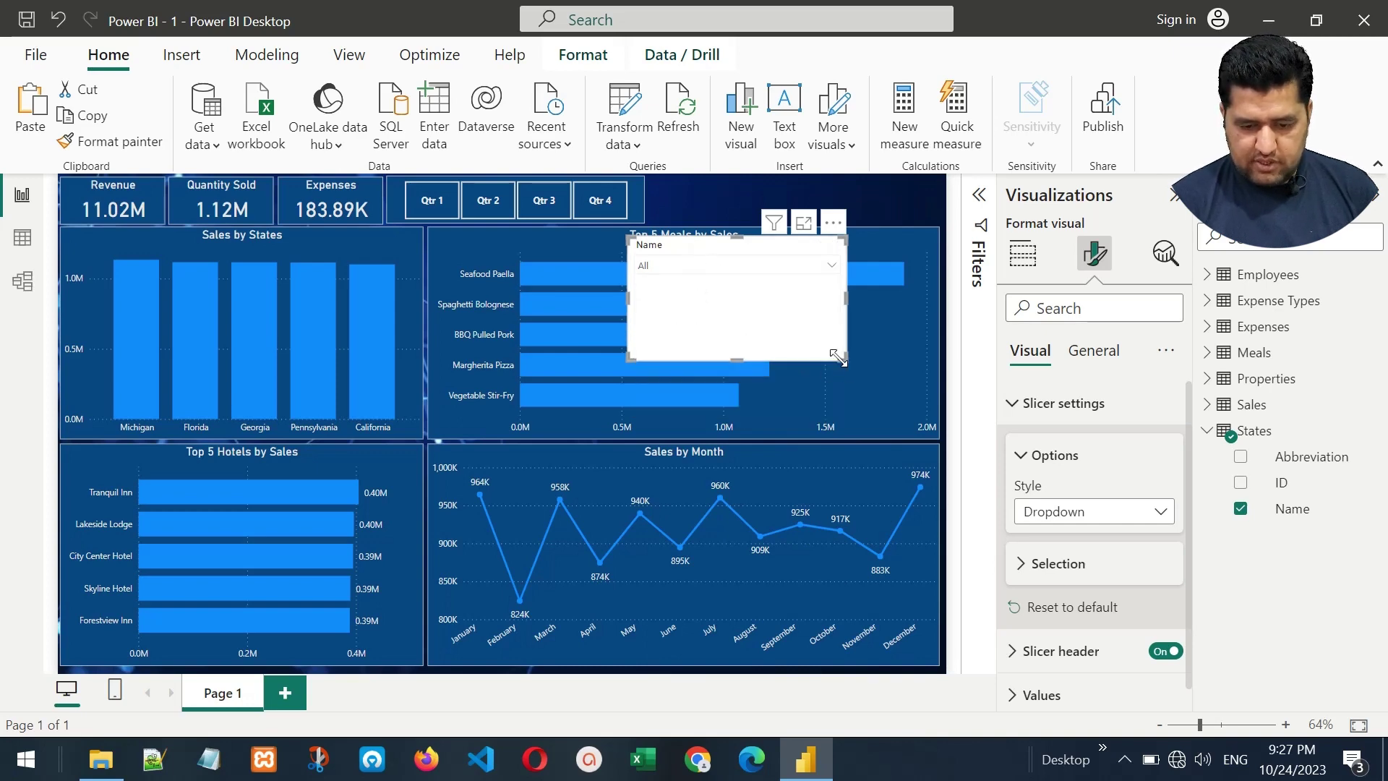
Shrink the state slicer to a wide, low box and place it beside the quarter slicer, above the Top 5 Meals chart.
left_click_drag(840, 355, 887, 284)
left_click_drag(793, 248, 818, 194)
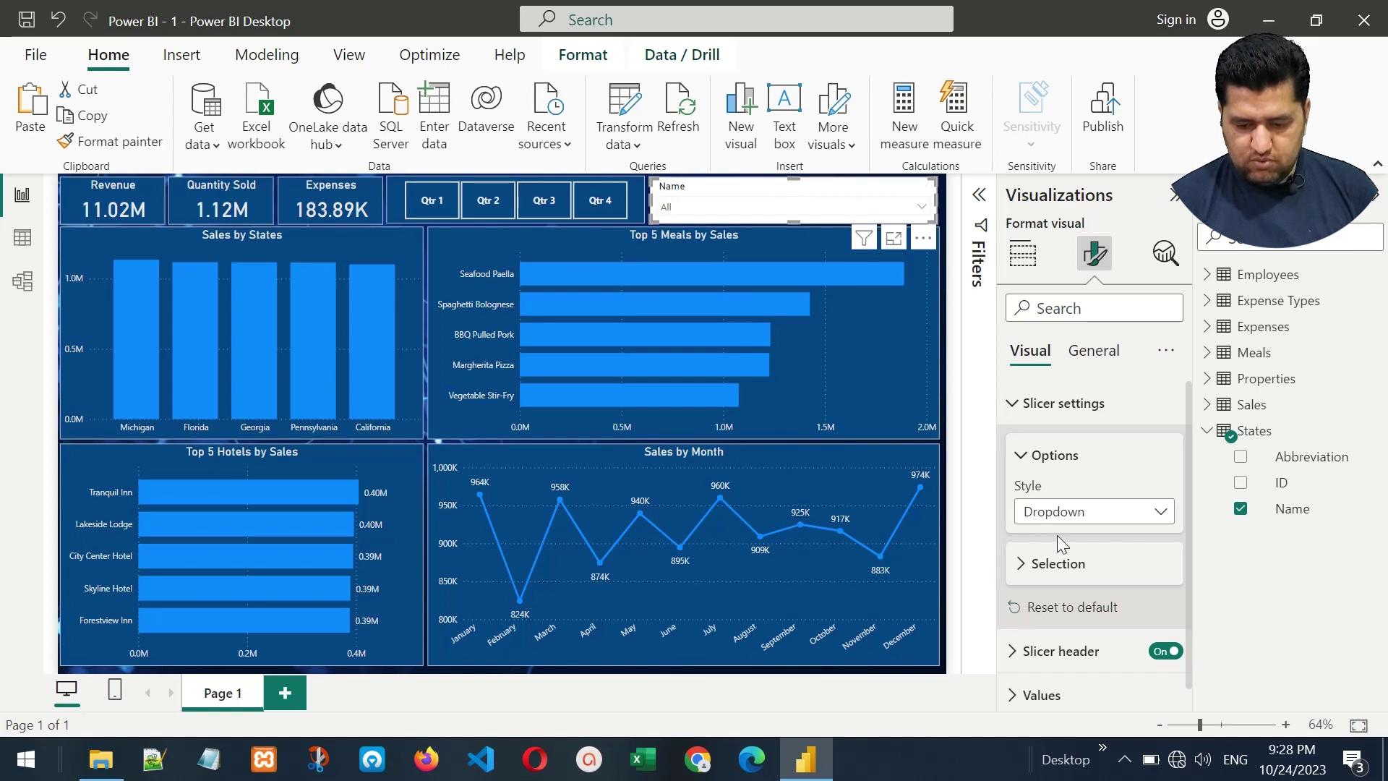
left_click(1022, 456)
left_click(1012, 403)
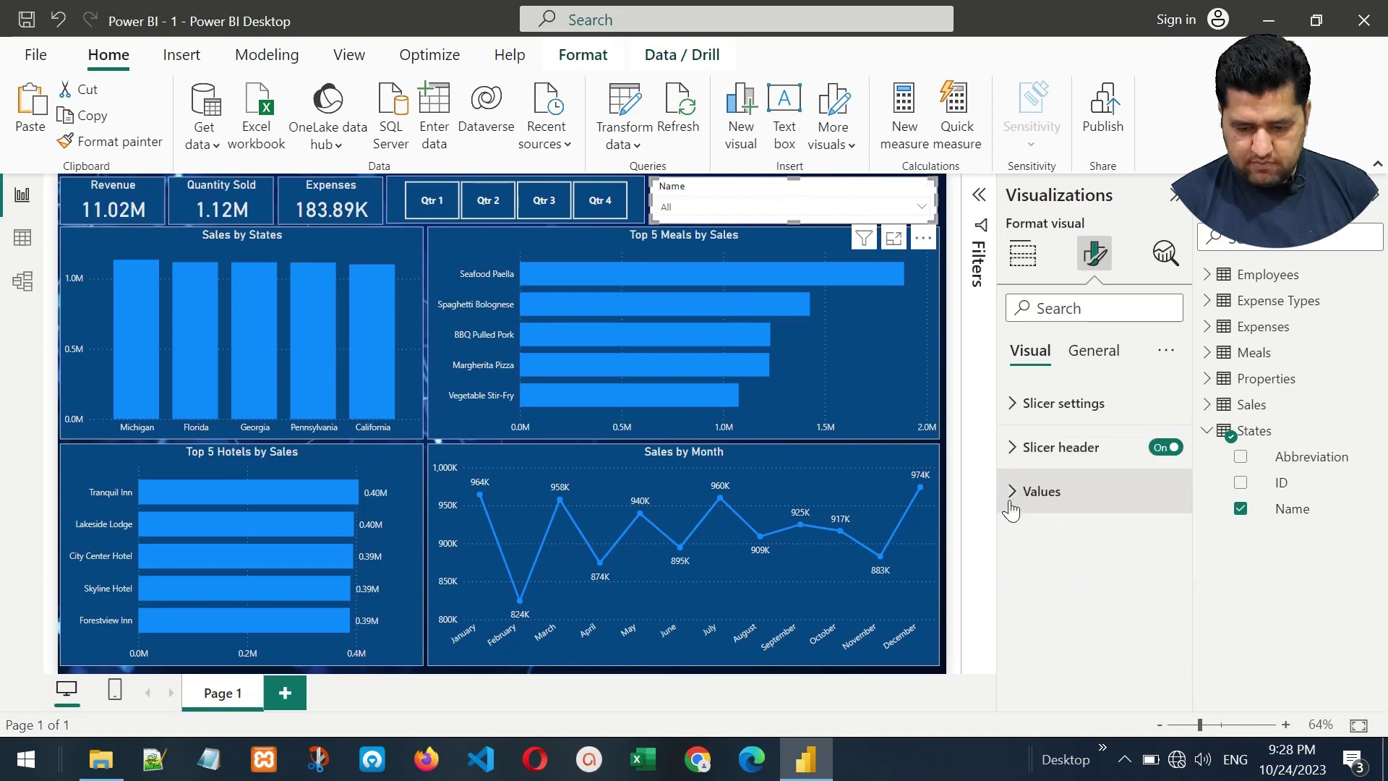
Make the state slicer's values bold and set their font color to light grey.
left_click(1011, 492)
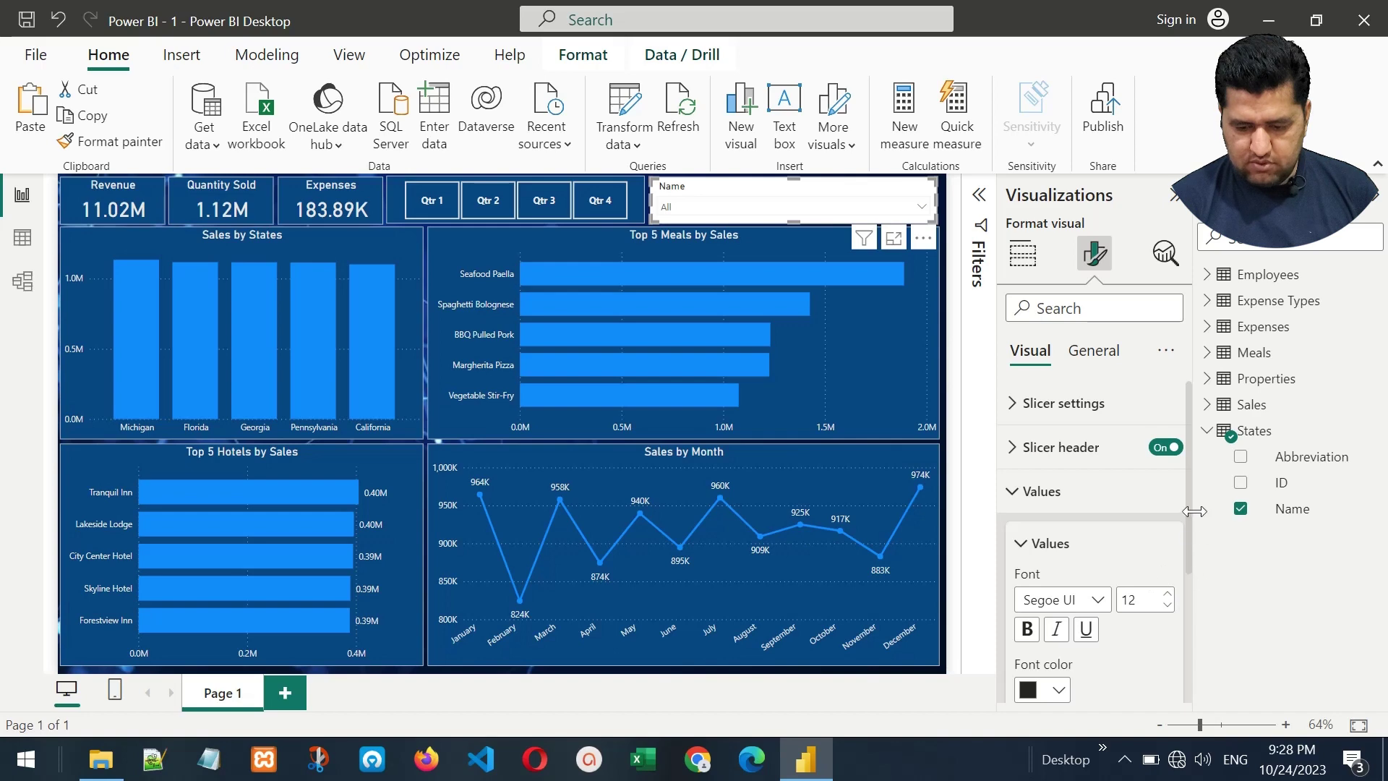
left_click_drag(1187, 524, 1183, 606)
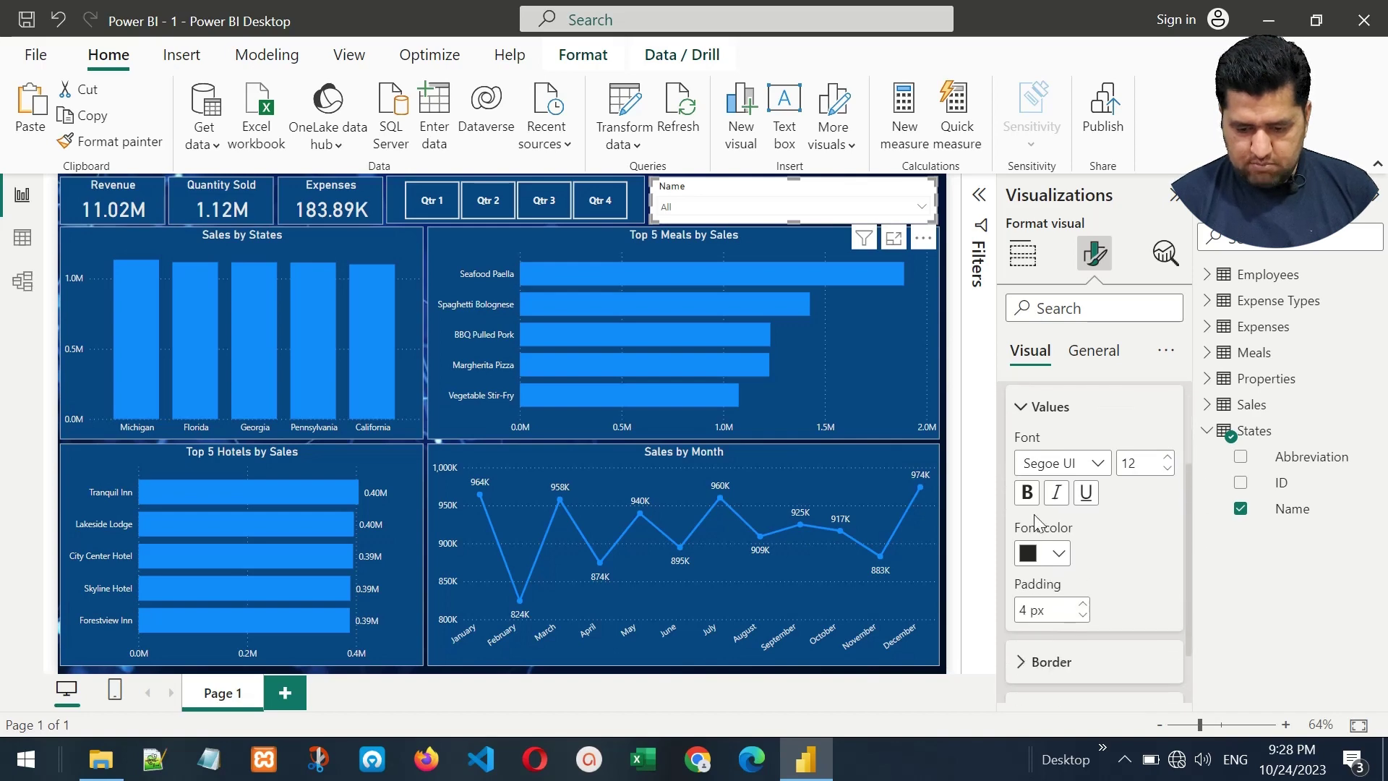
left_click(1027, 492)
left_click(1059, 554)
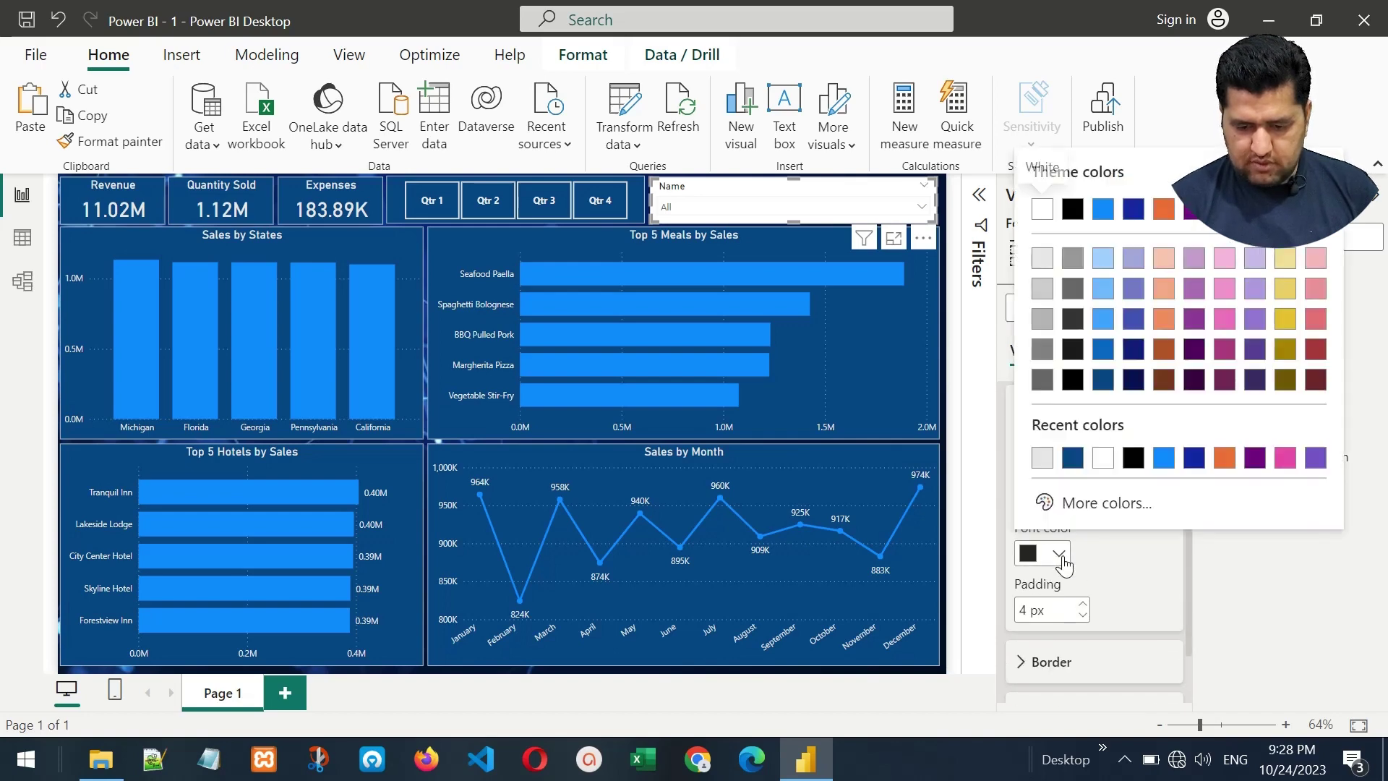
left_click(1043, 265)
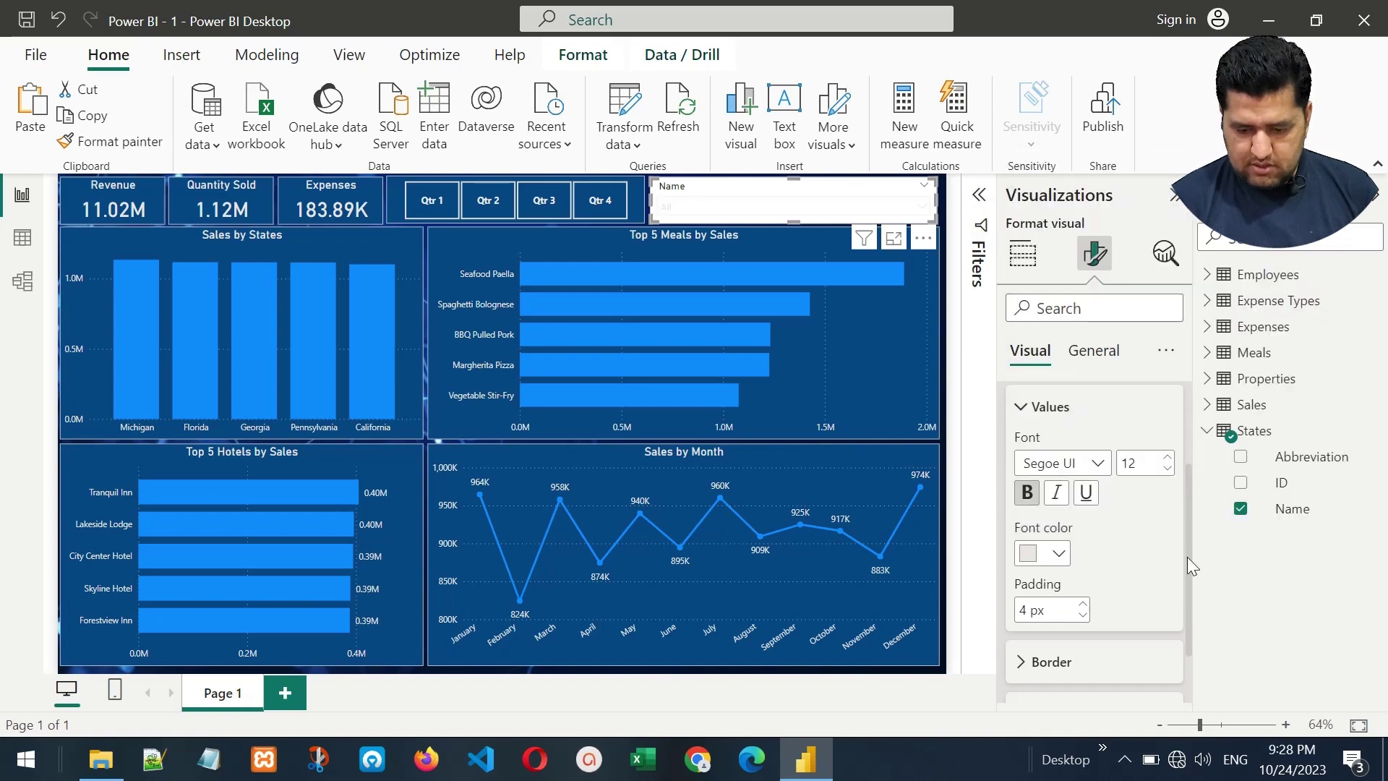
Give the state slicer's values a light grey border on all four sides with a line width of 2.
scroll(1184, 600, "down", 2)
left_click(1024, 590)
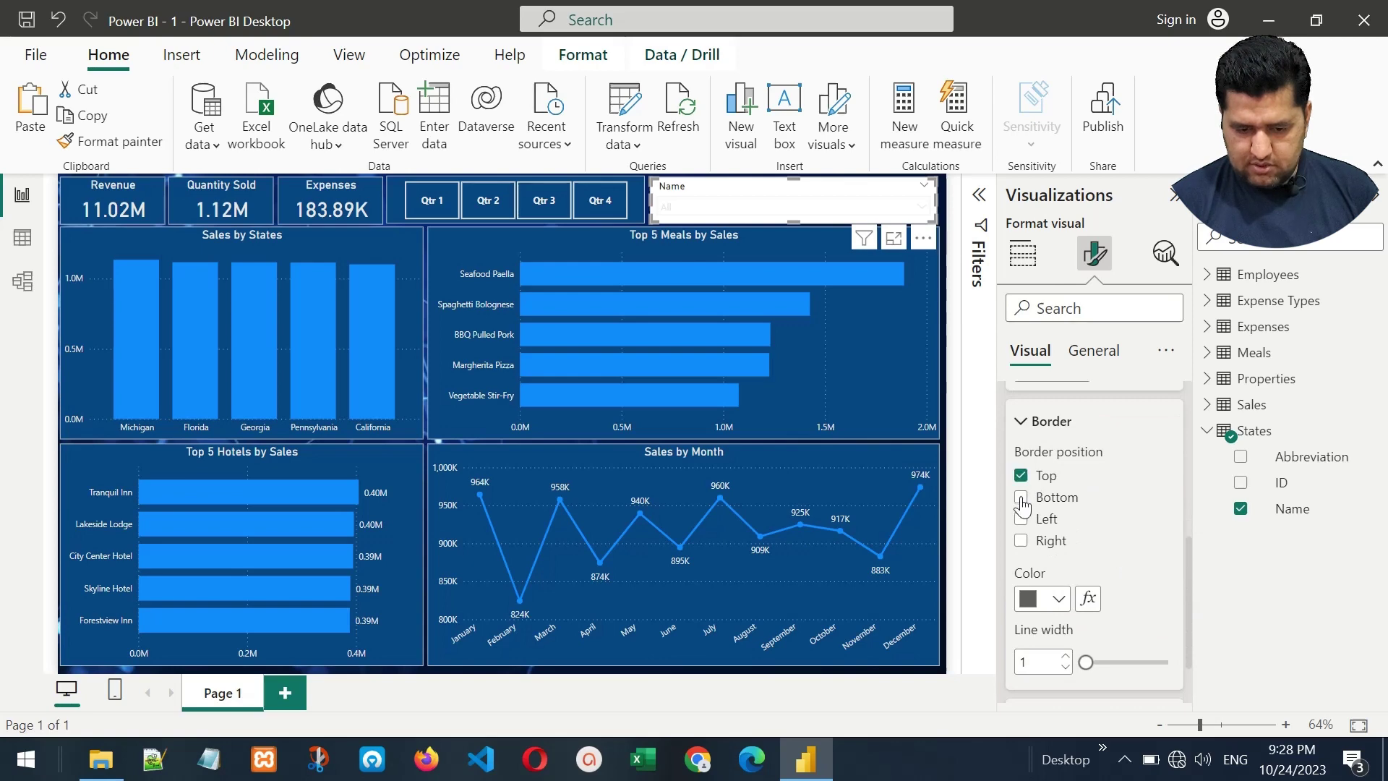
left_click(1022, 499)
left_click(1022, 519)
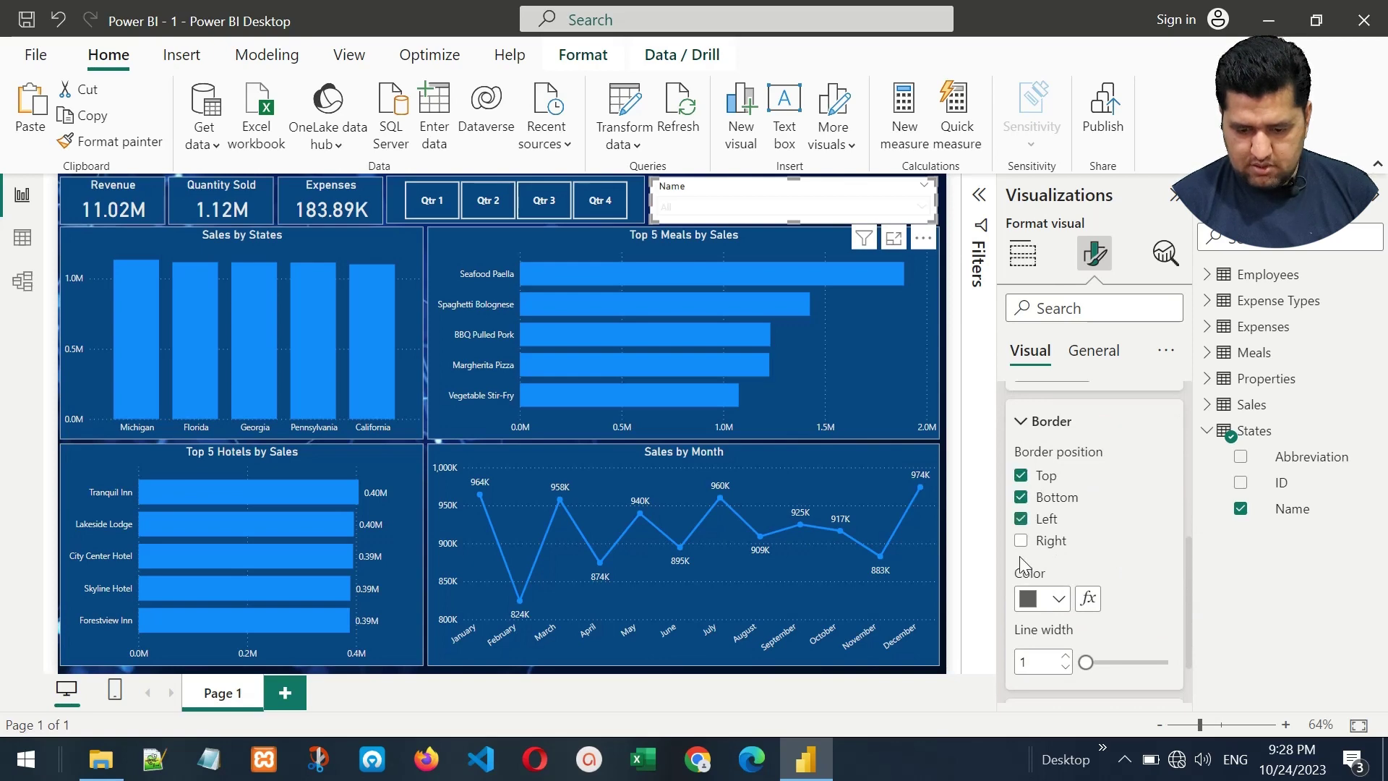
left_click(1022, 542)
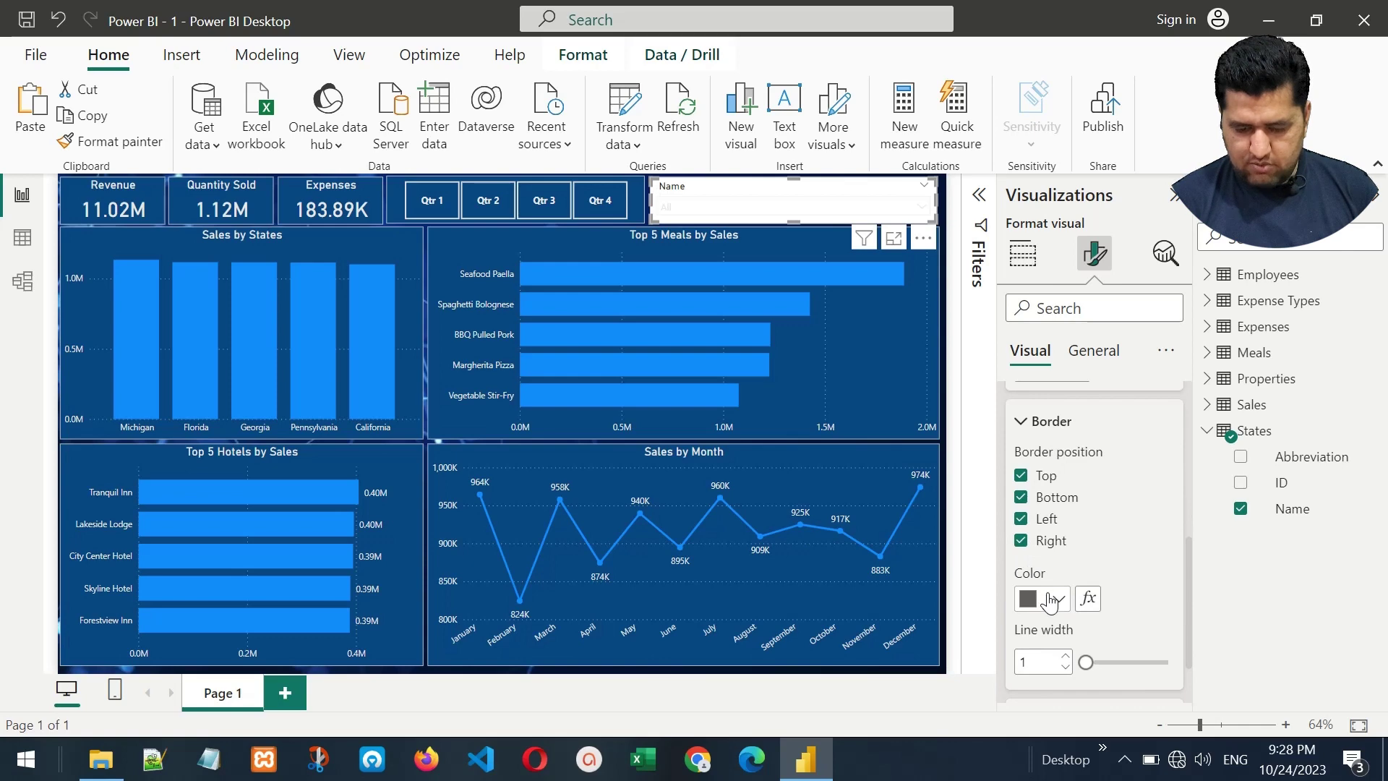
left_click(1050, 600)
left_click(1041, 304)
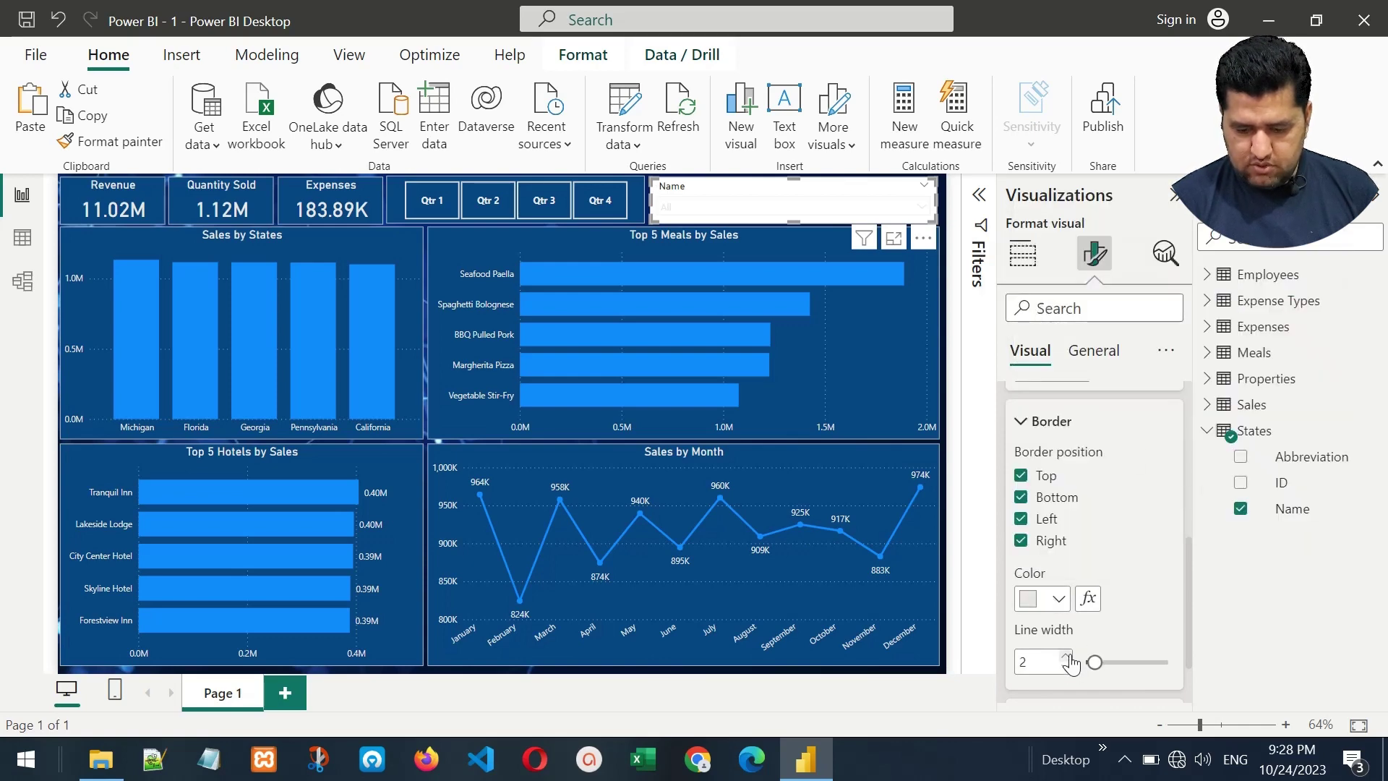
left_click(1021, 425)
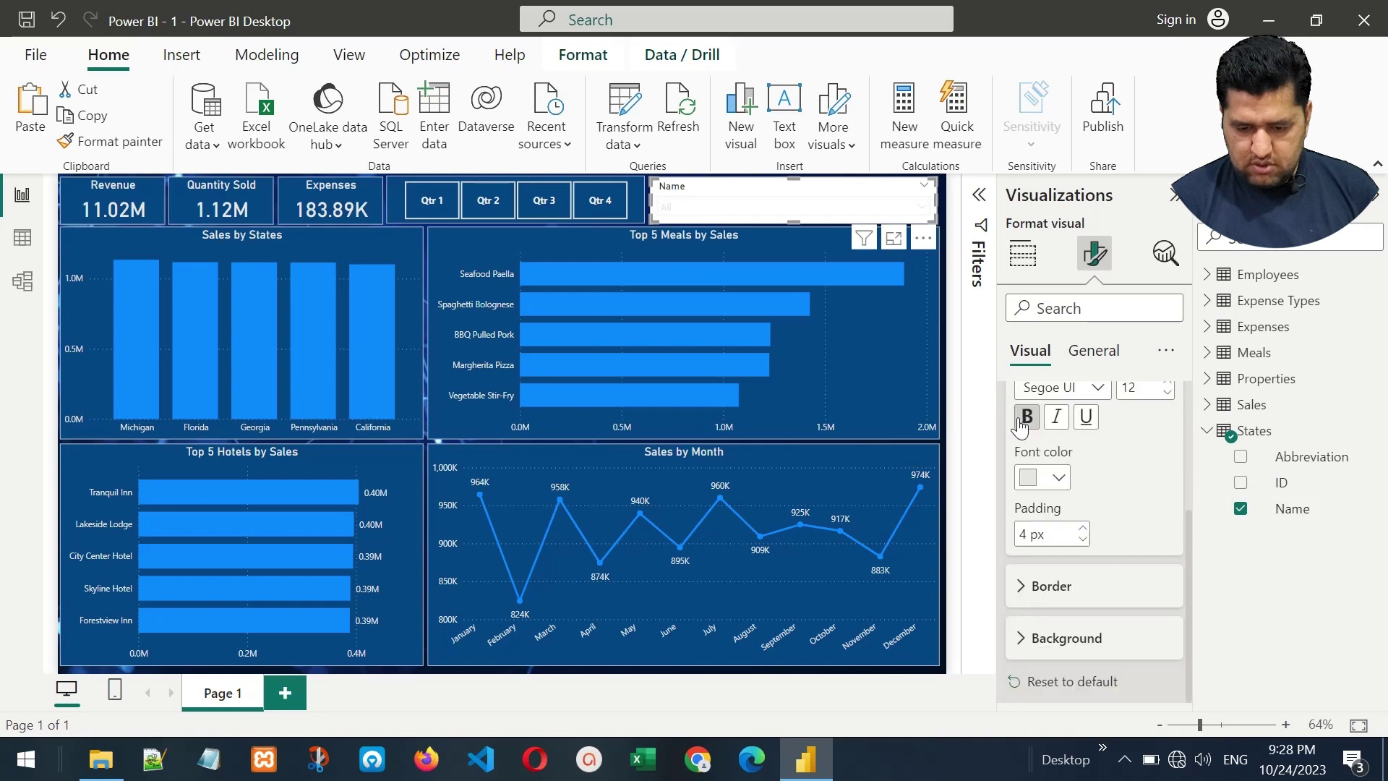
Set the background color of the state slicer's values to the report's dark blue and turn off the slicer header.
left_click(1023, 638)
left_click(1057, 695)
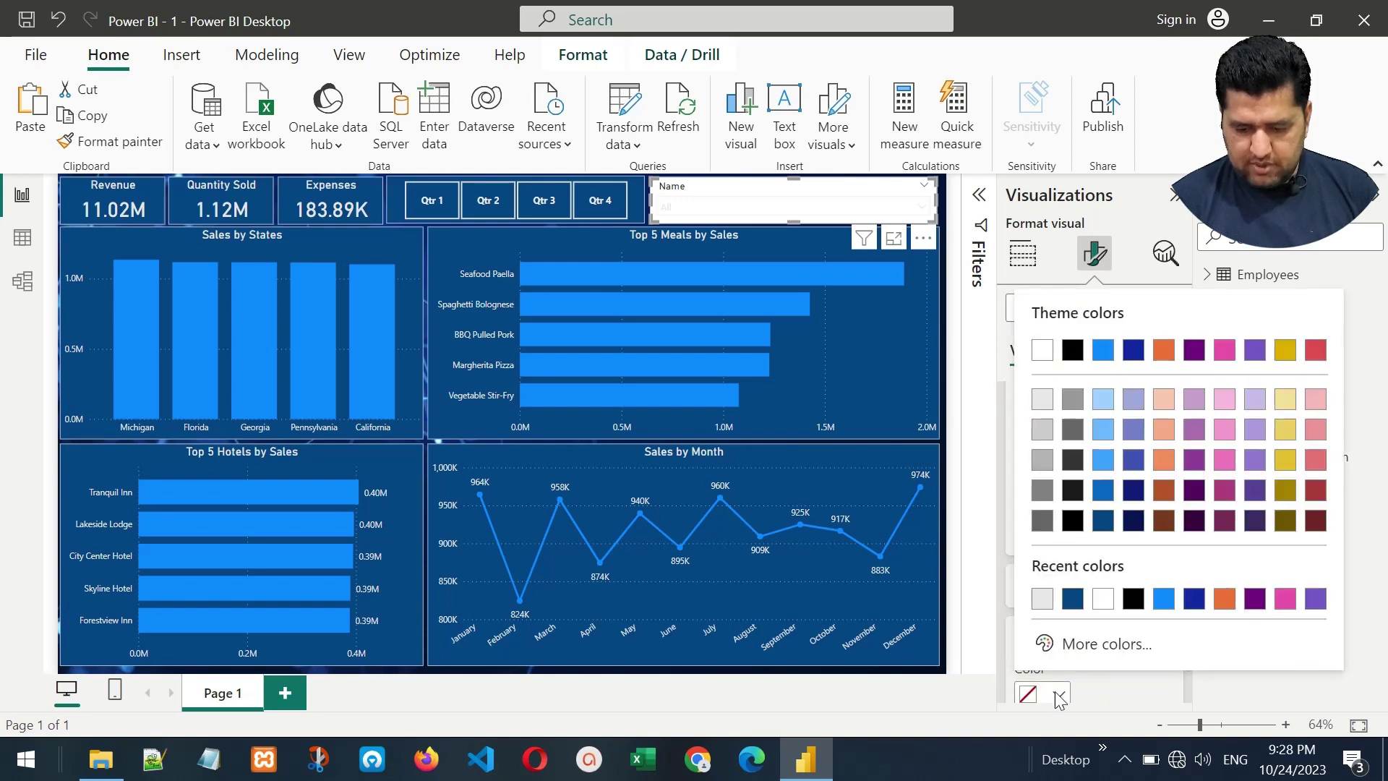
left_click(1070, 590)
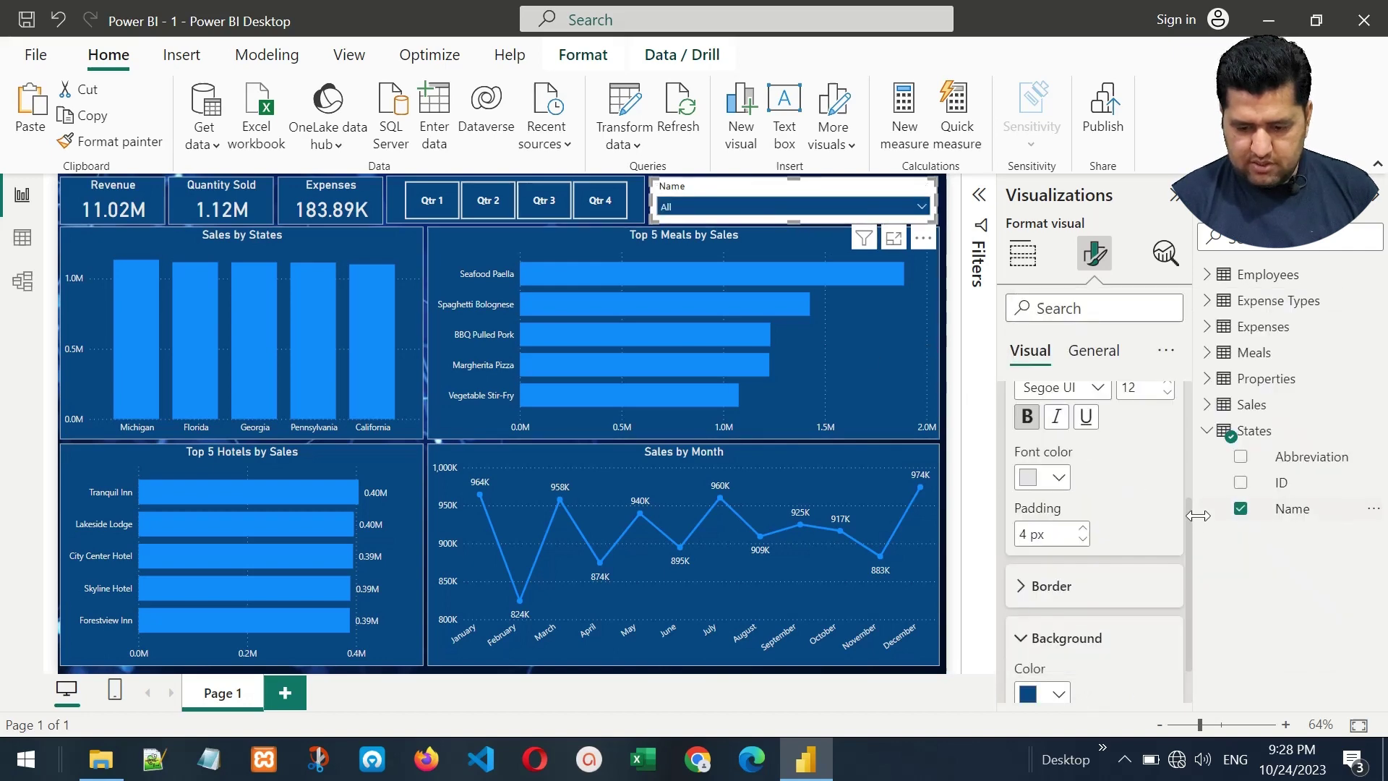
left_click_drag(1191, 515, 1192, 562)
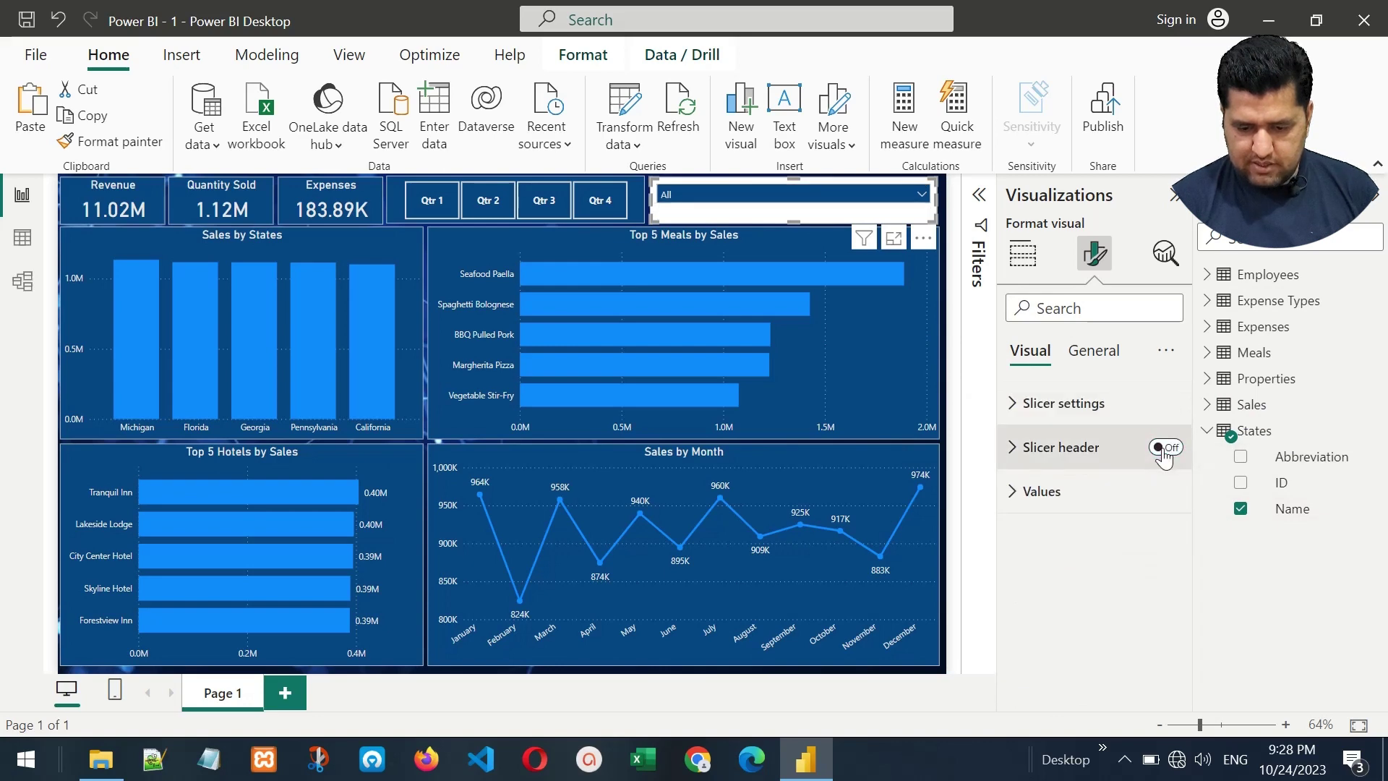
Set the state slicer's overall visual background to the same dark blue as the other visuals.
left_click(1094, 359)
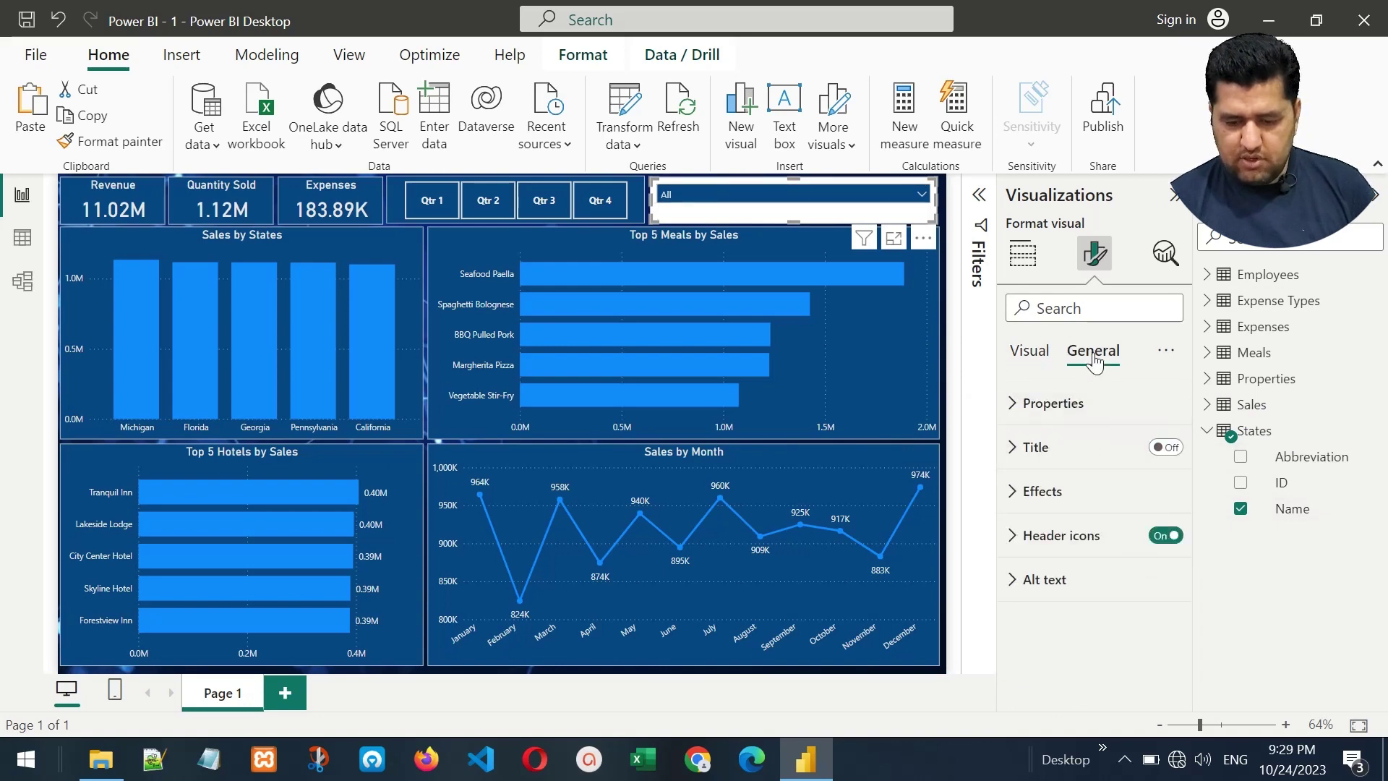
left_click(1015, 498)
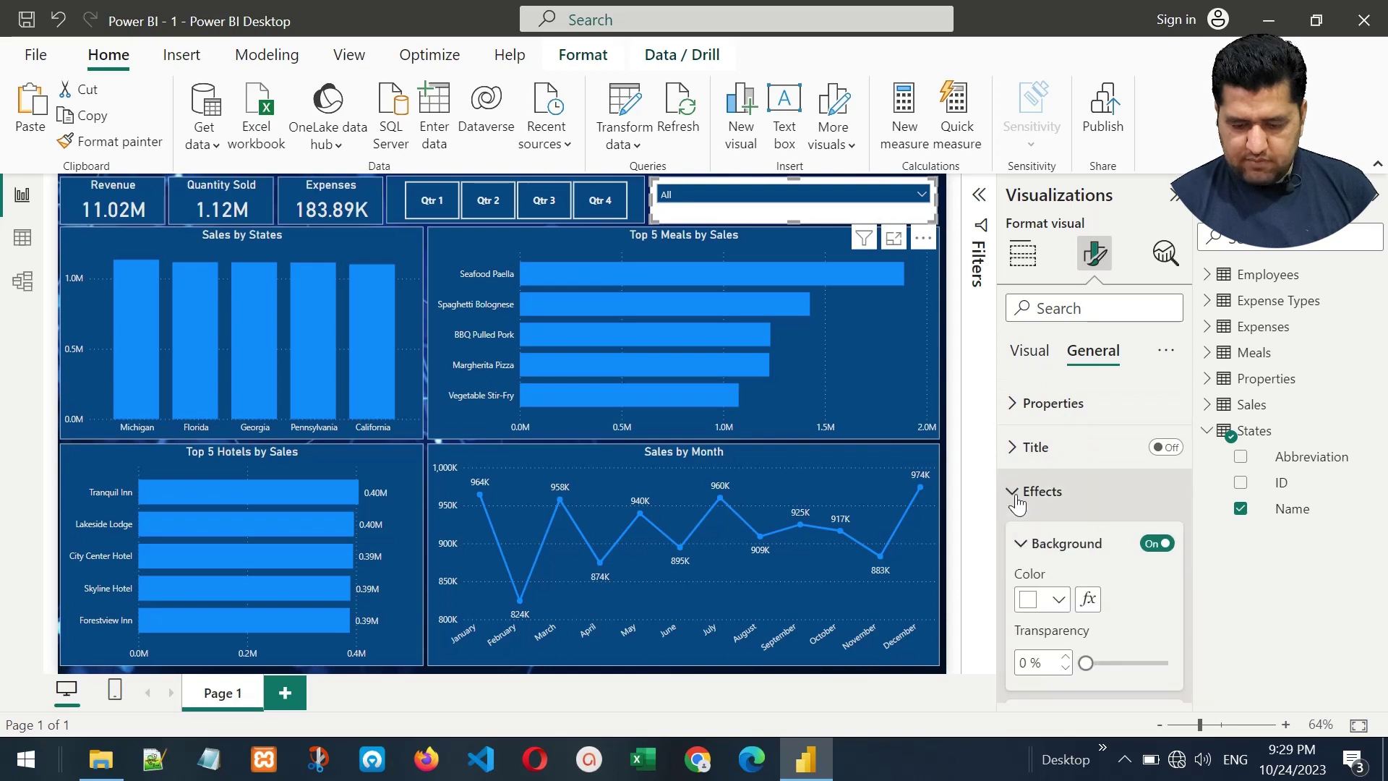
left_click(1059, 600)
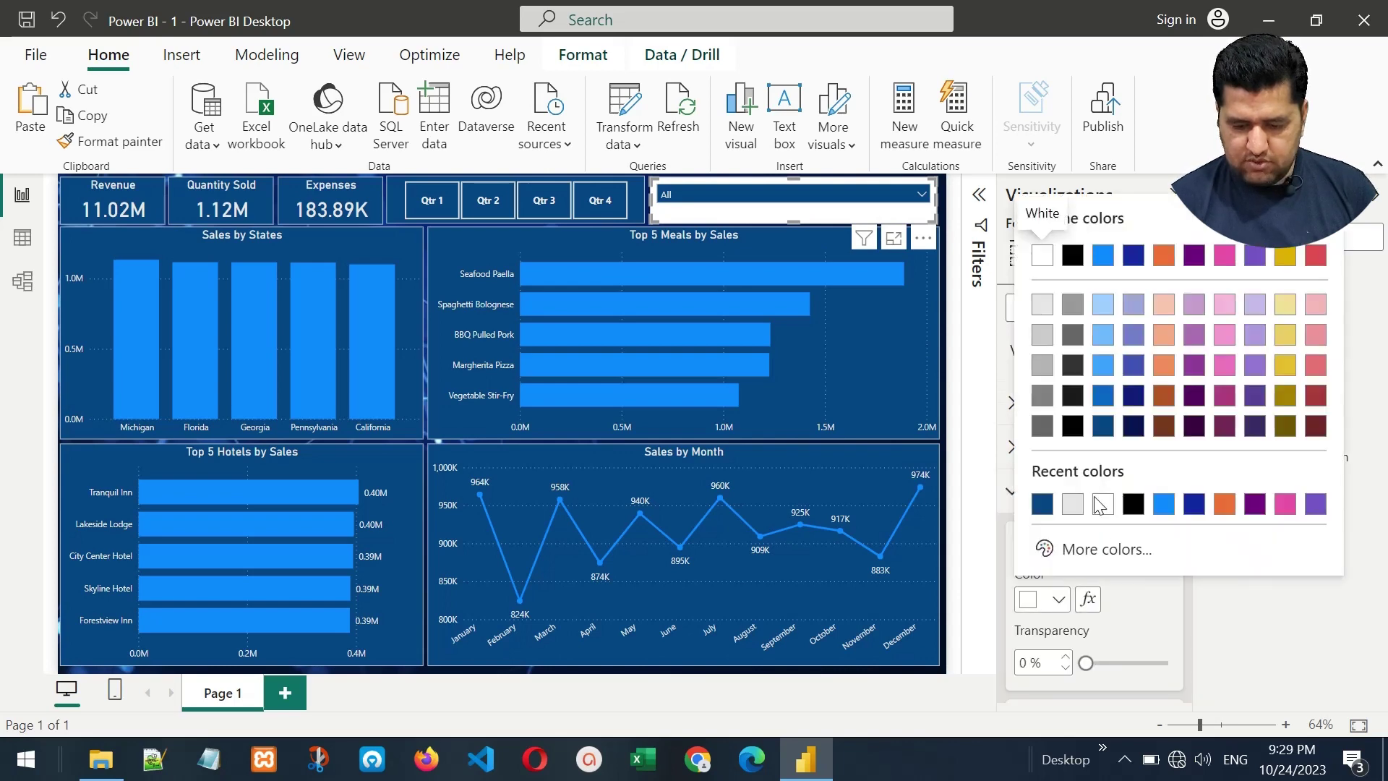
left_click(1042, 504)
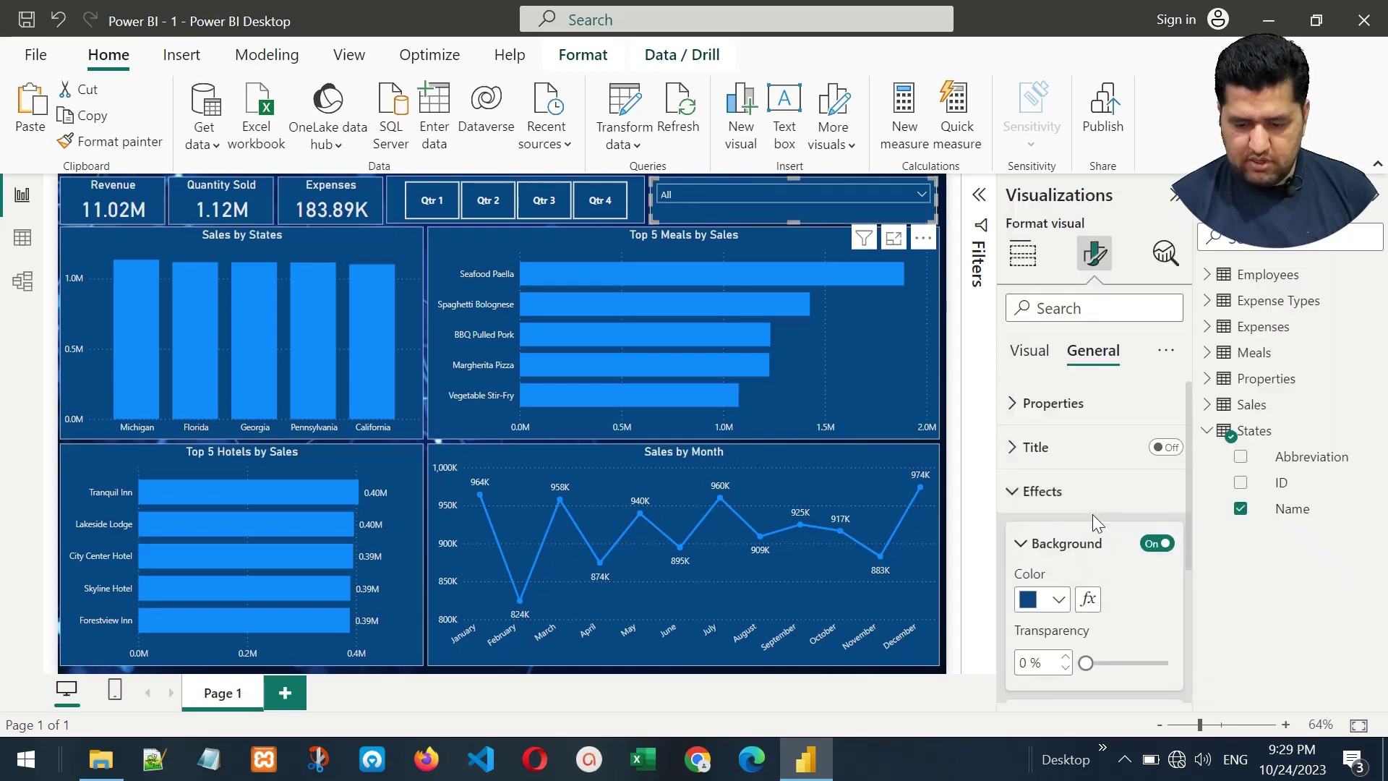
Turn on the state slicer's title and set its text to States.
mouse_move(1187, 496)
left_mouse_down()
mouse_move(1189, 575)
mouse_move(1196, 473)
left_mouse_up()
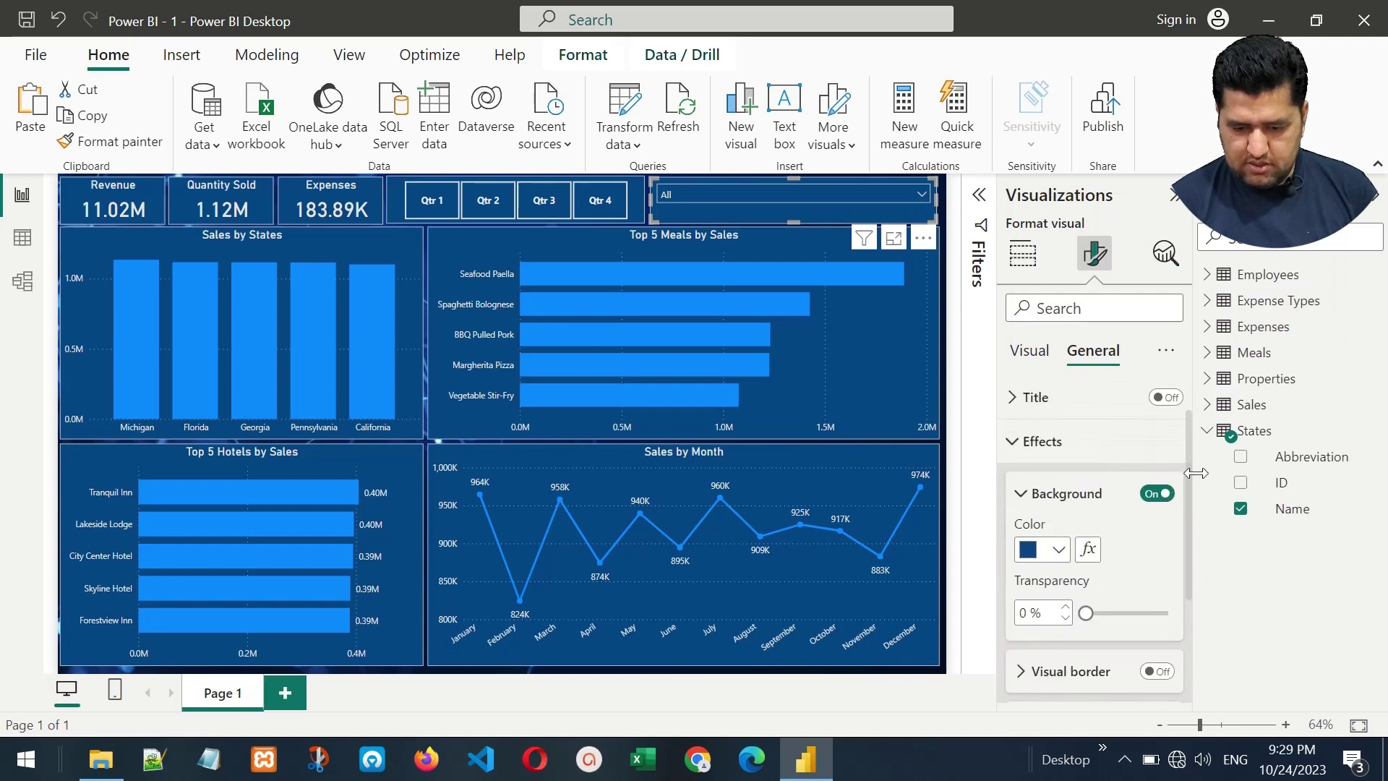
left_click(1015, 399)
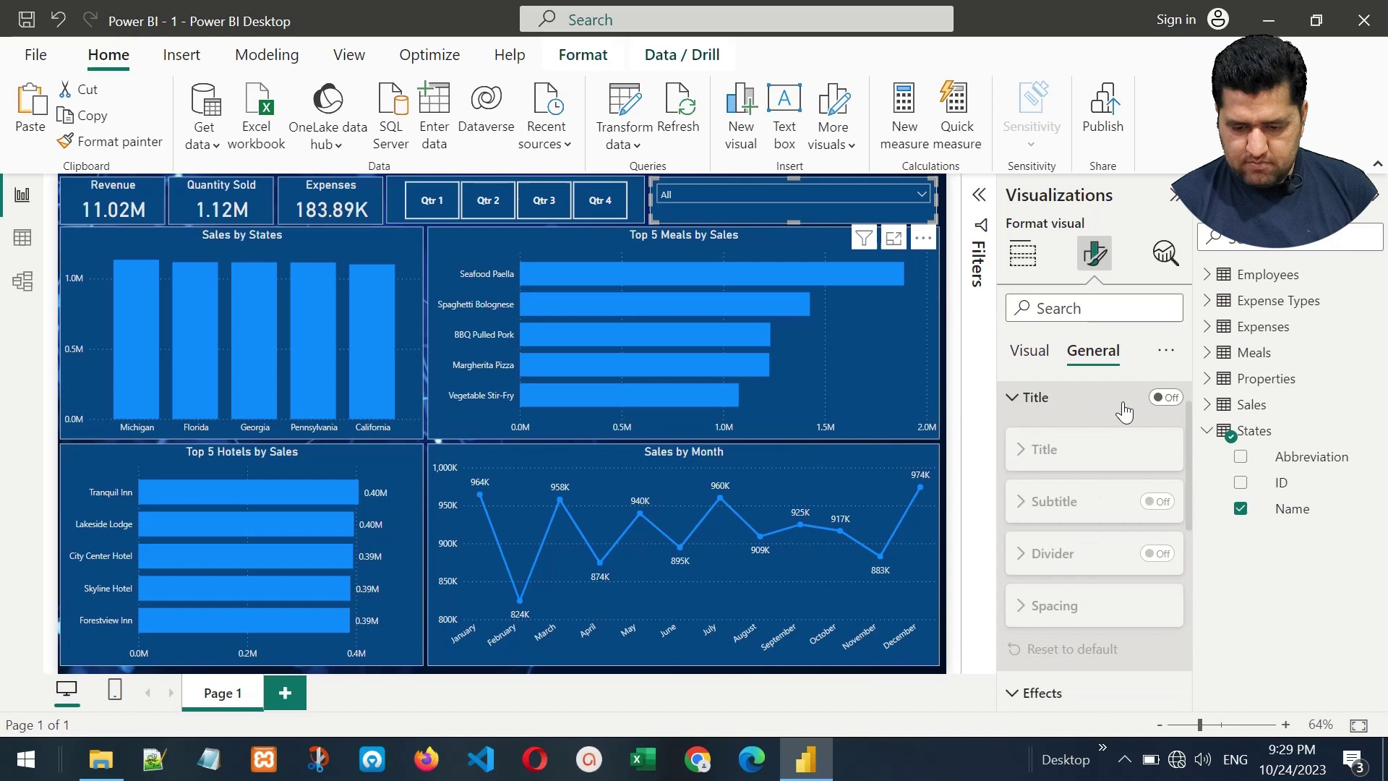
left_click(1160, 399)
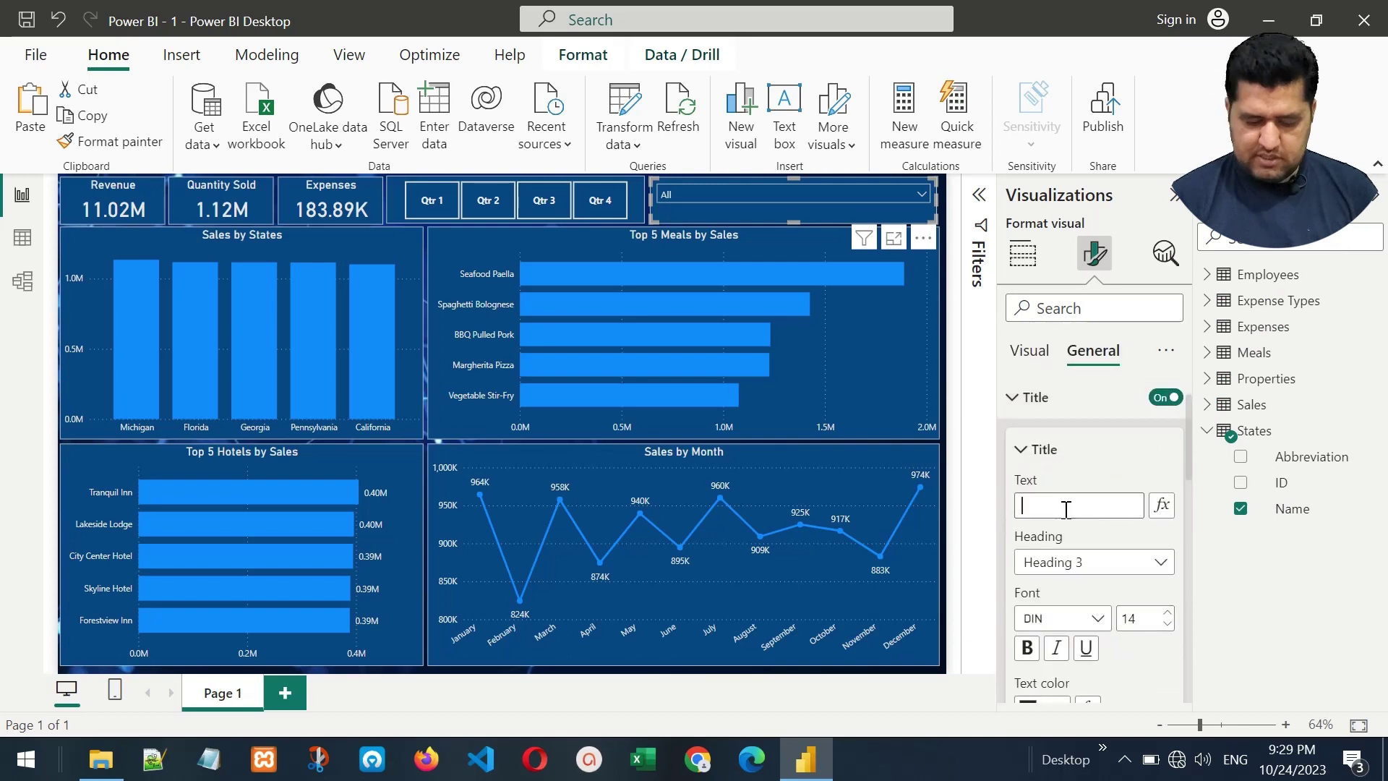
type("Statees")
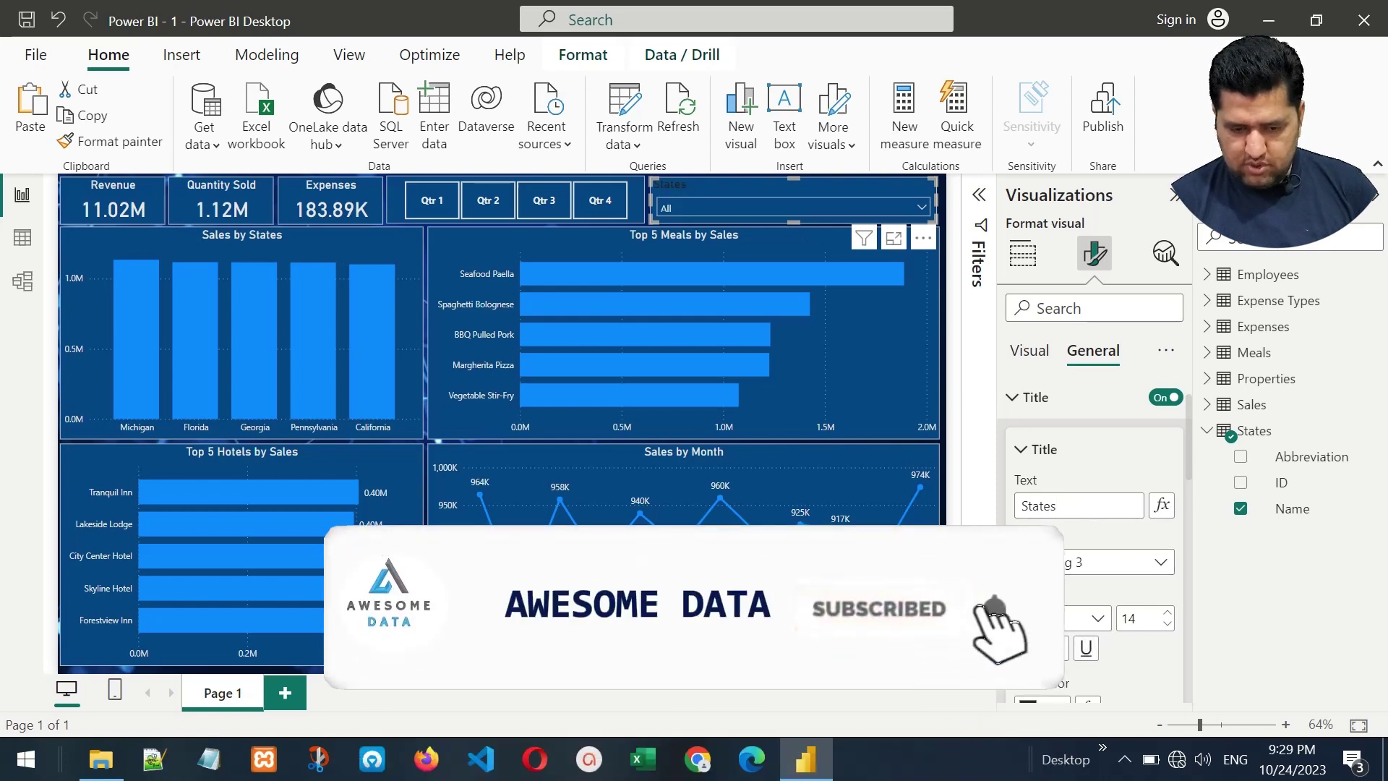
Make the state slicer's title text light grey, center it horizontally and remove its bold formatting.
scroll(1190, 505, "down", 3)
left_click(1059, 462)
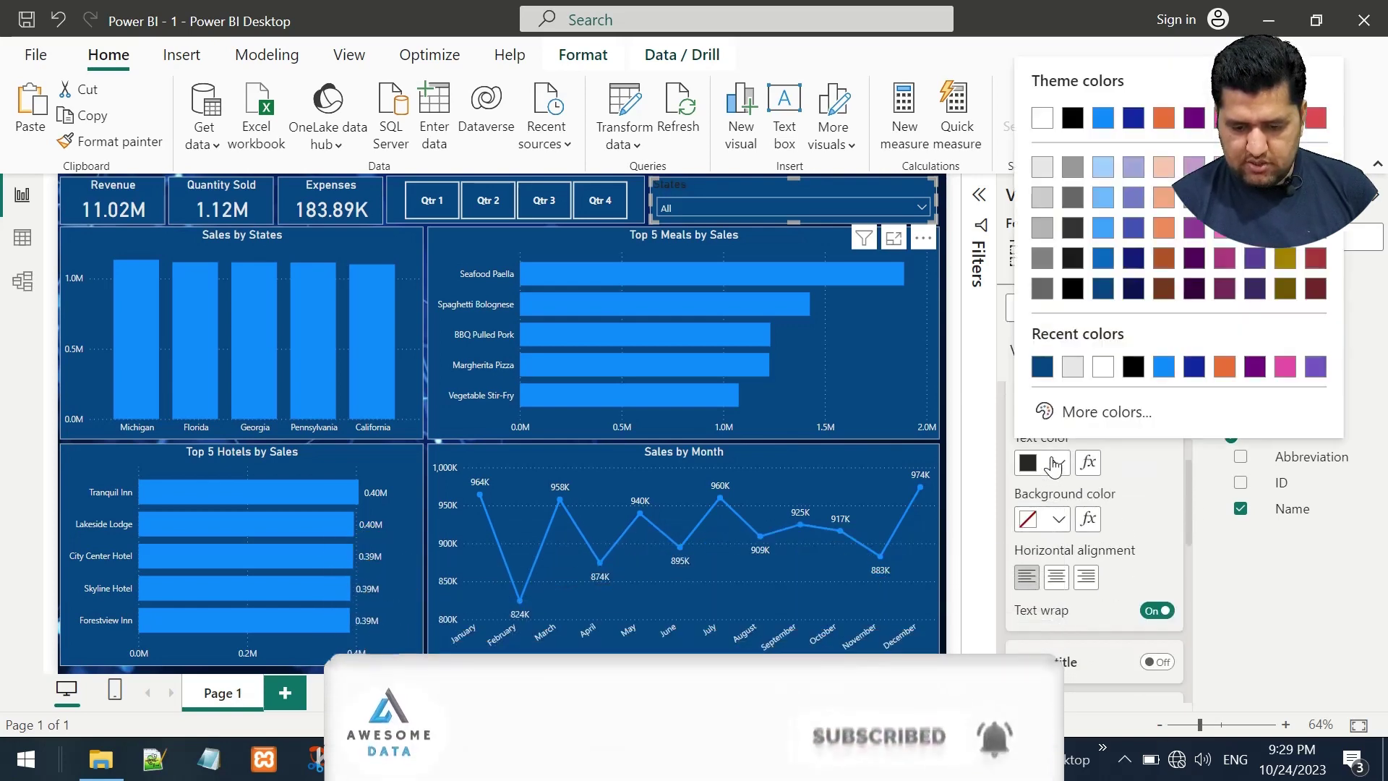
left_click(1039, 174)
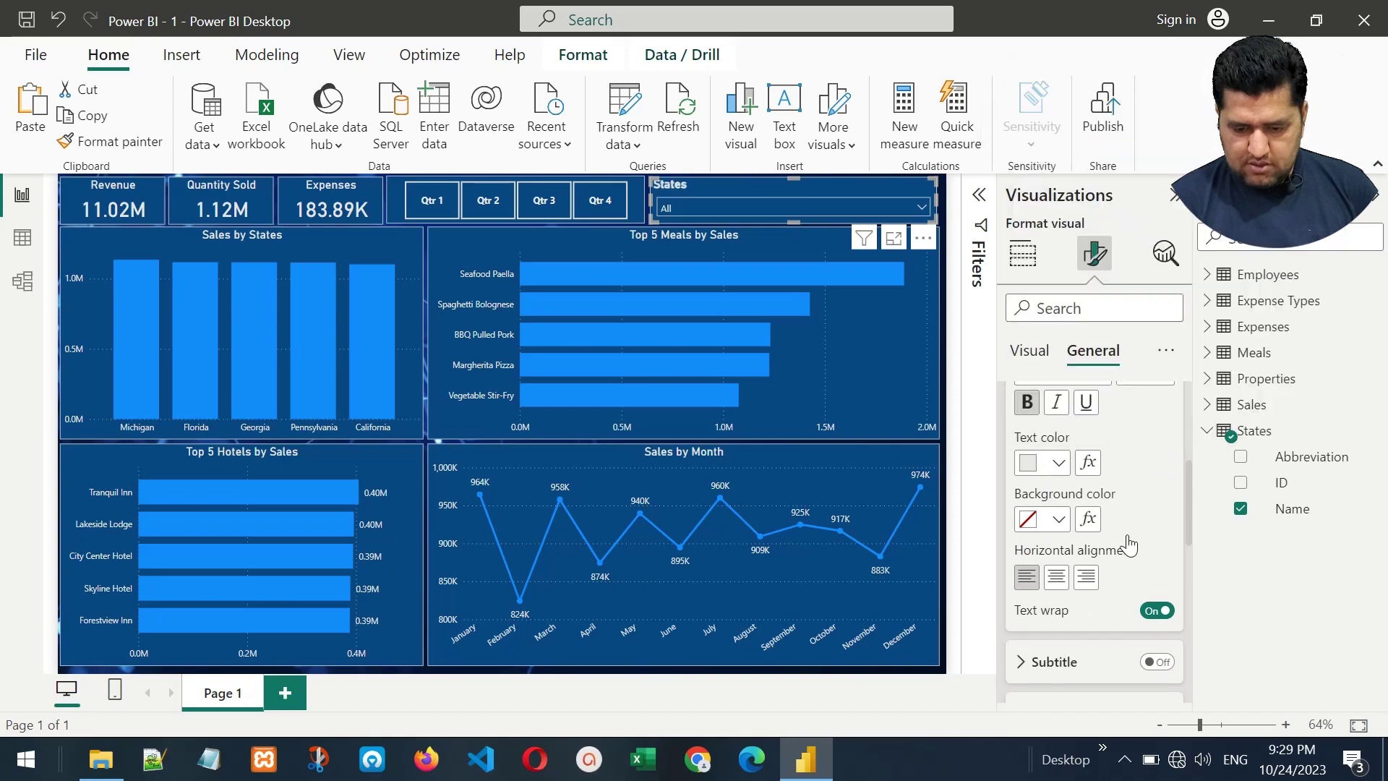
left_click(1056, 578)
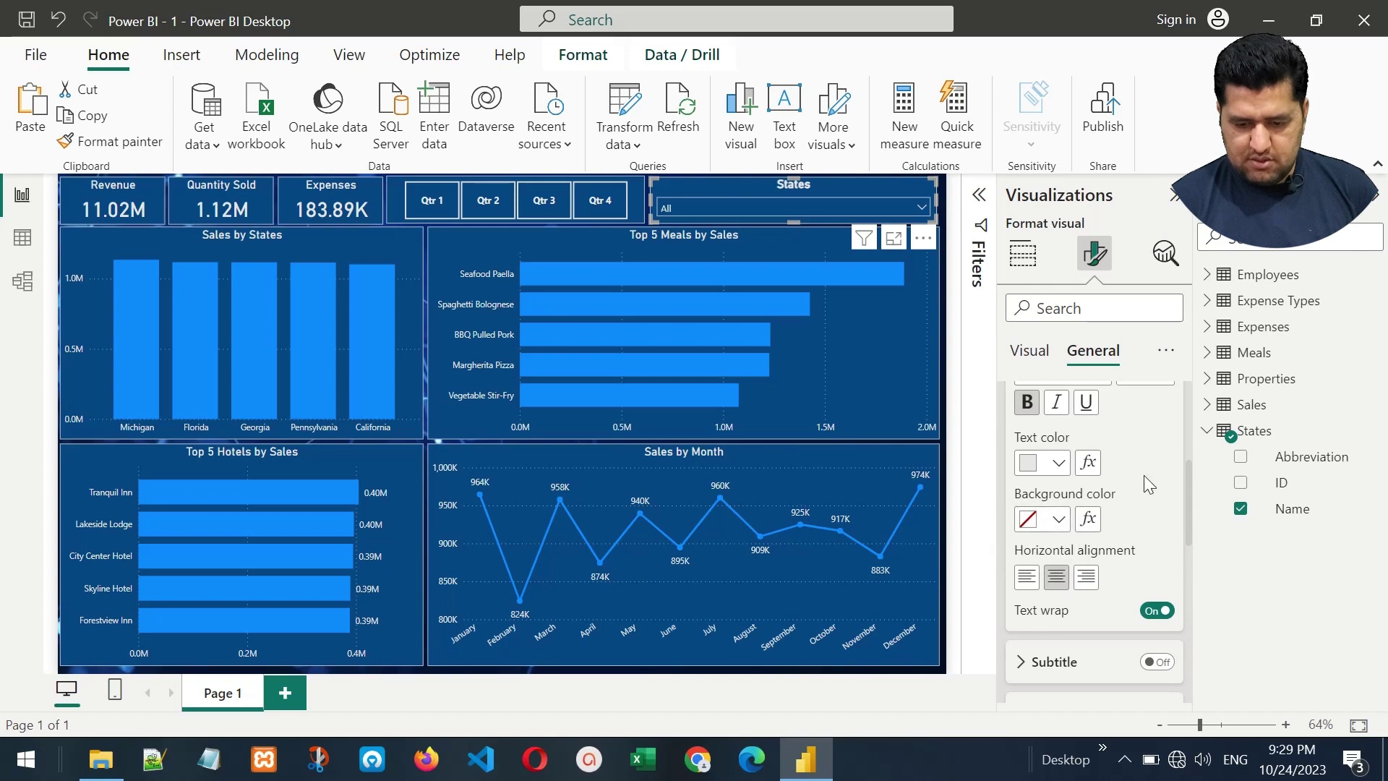
left_click(1028, 403)
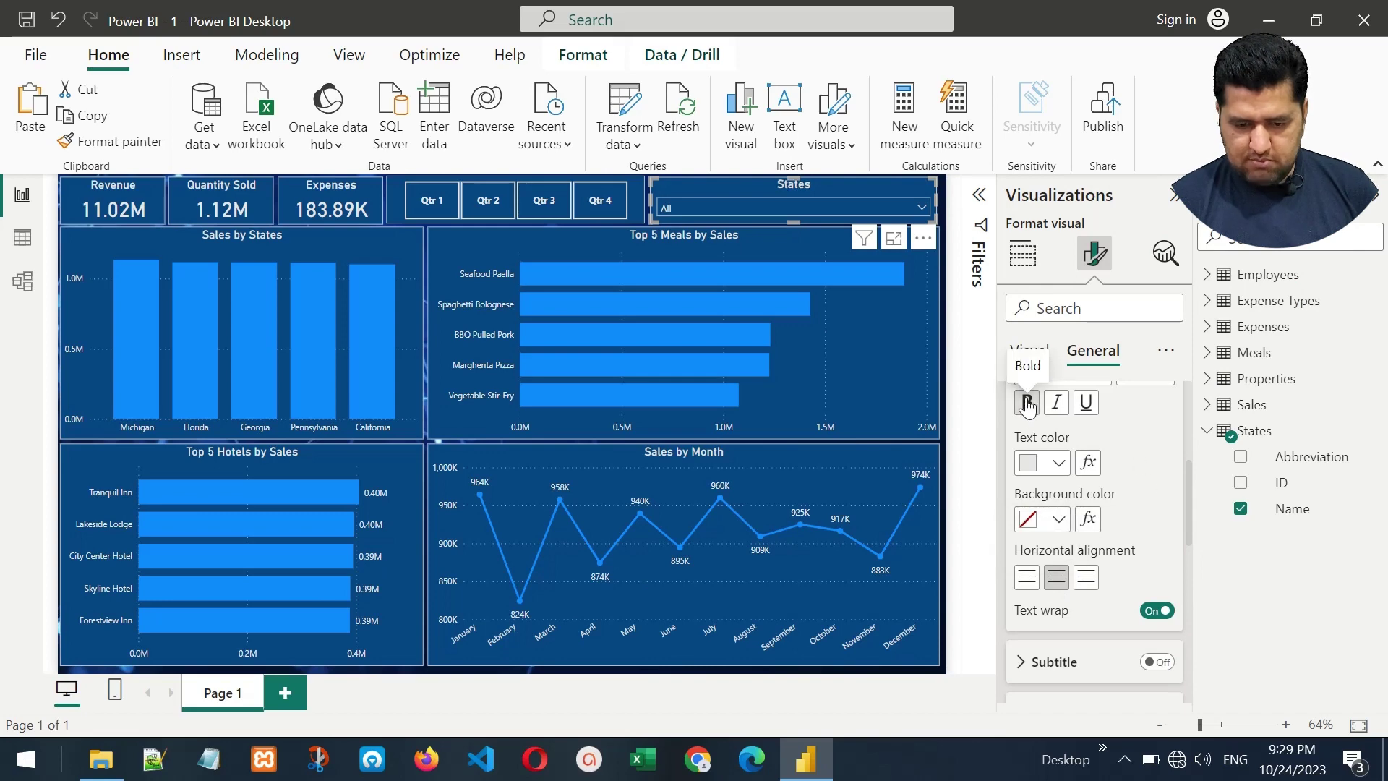
Test the state slicer by filtering the report to Illinois, clear the selection and close the state list.
left_click(1040, 349)
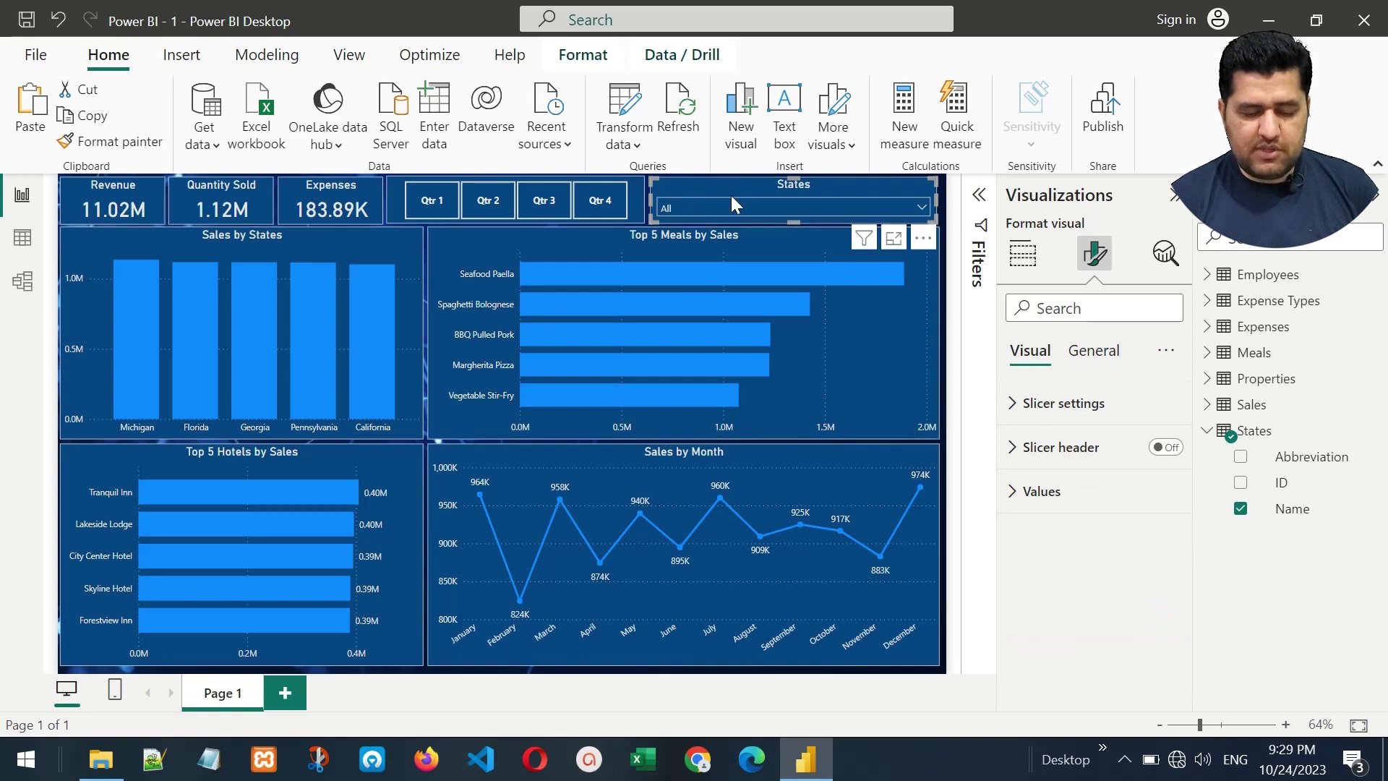
left_click(749, 210)
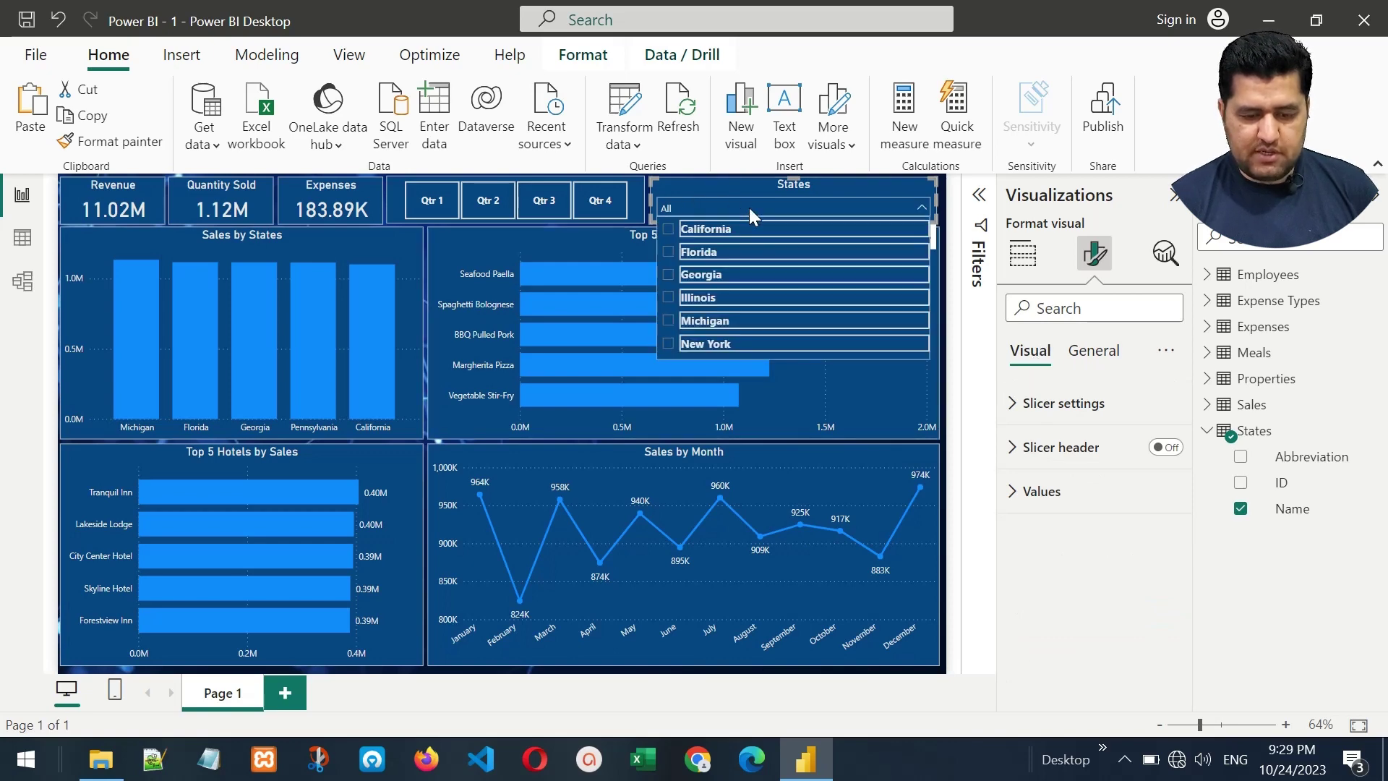
left_click(756, 302)
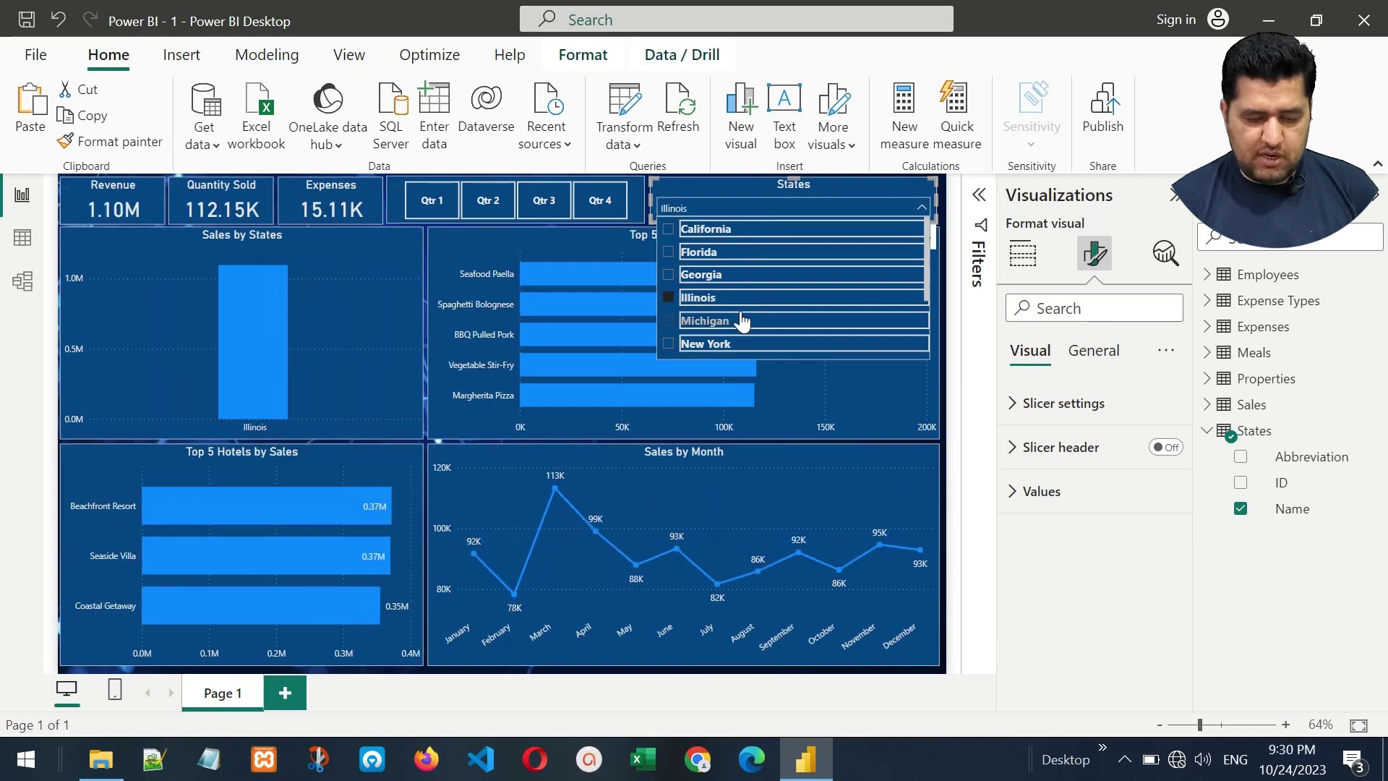
left_click(700, 302)
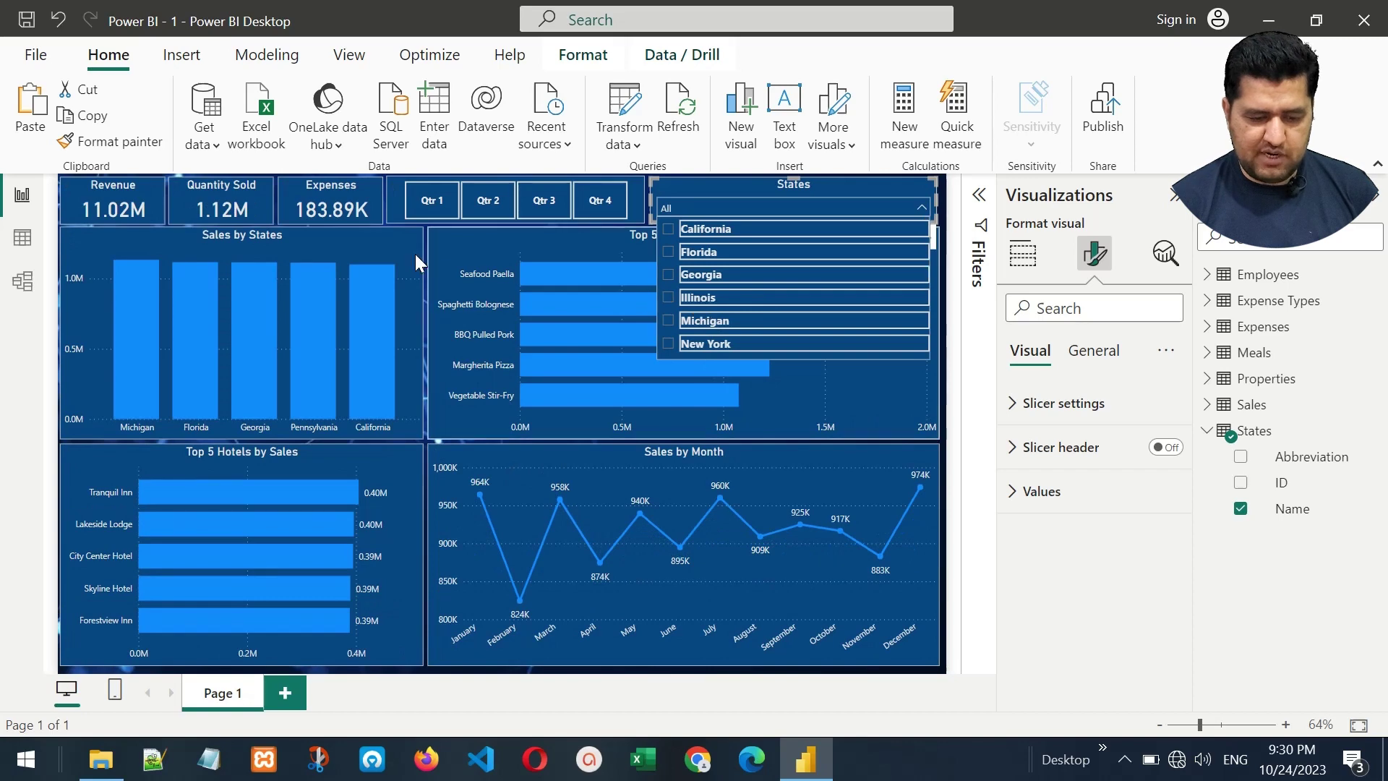
left_click(824, 208)
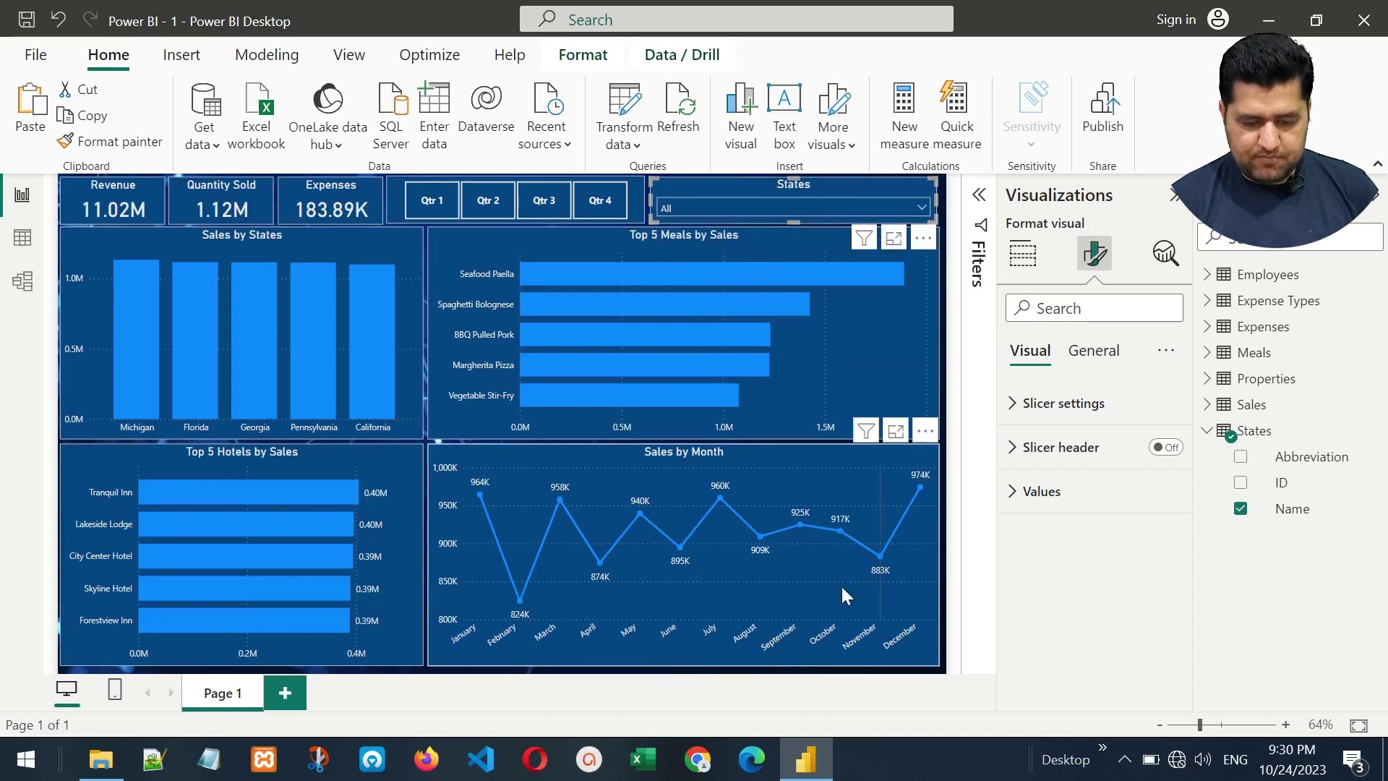
Collapse the Visualizations and Data panes to give the finished report page more room.
left_click(1172, 197)
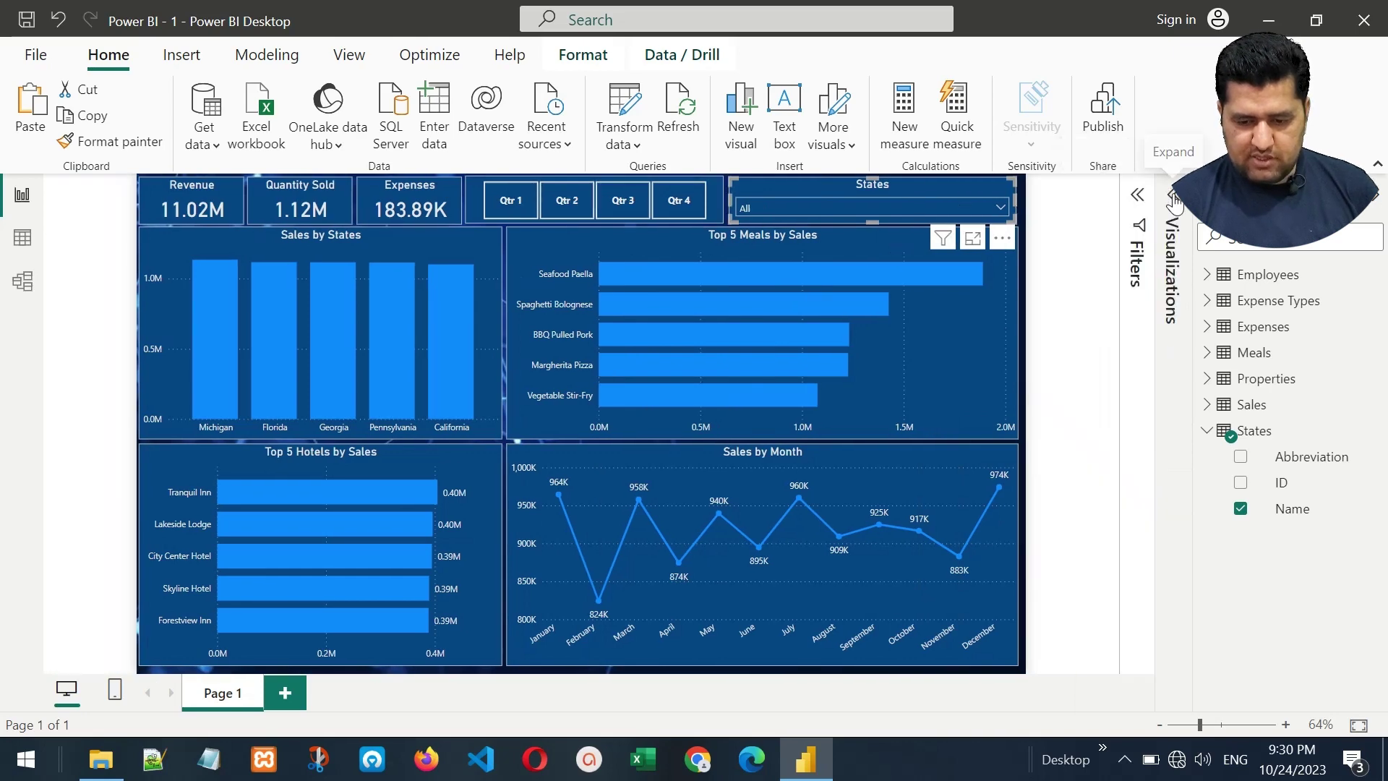
left_click(1380, 196)
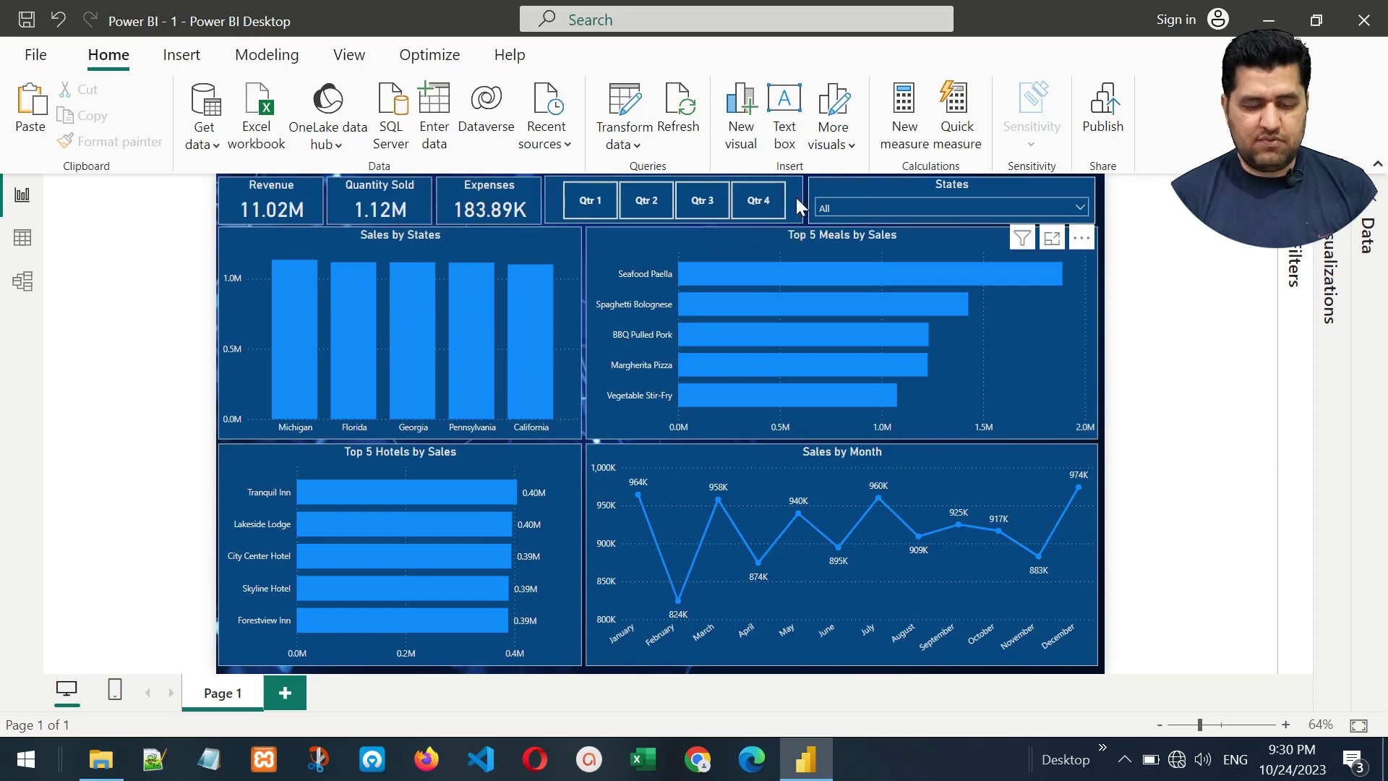
mouse_move(353, 311)
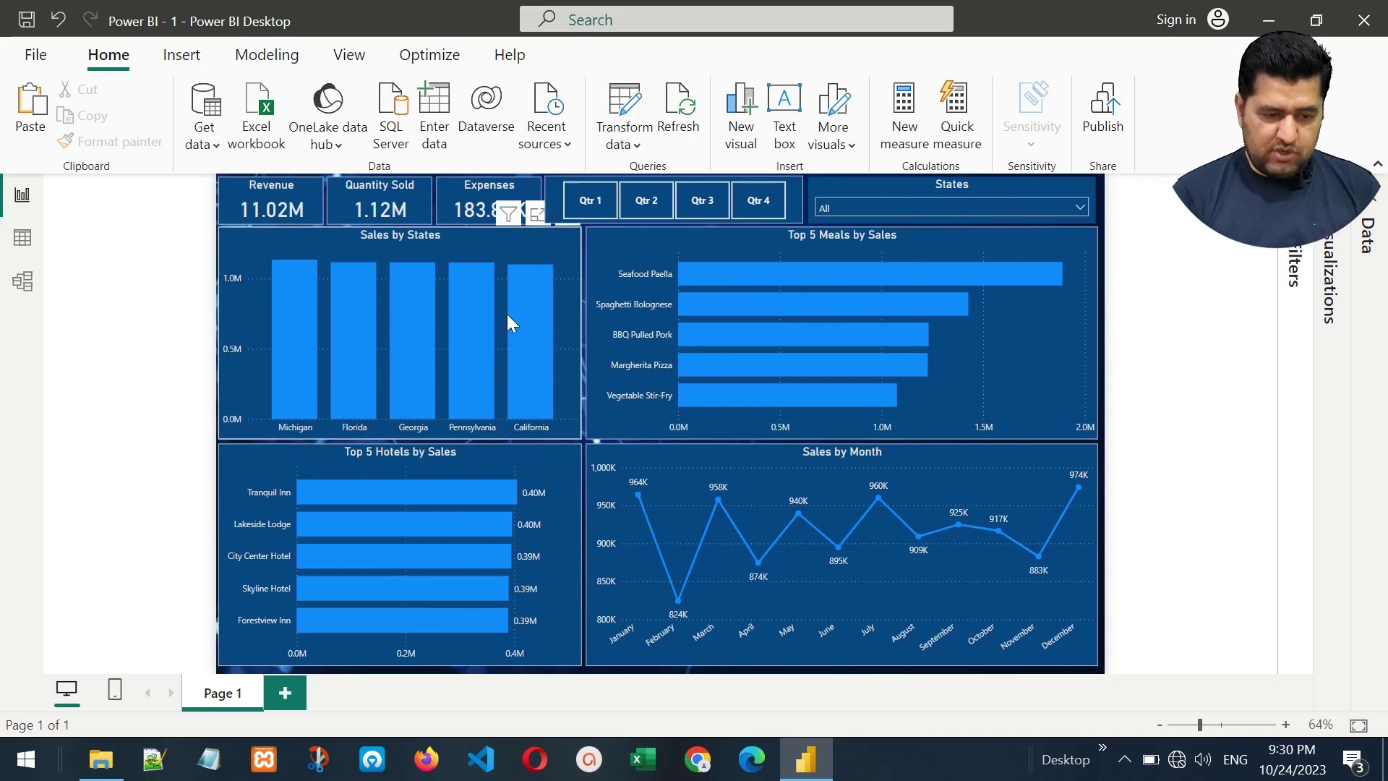
Review the report's publishing options and its template and PDF export options, and return to the report page.
left_click(35, 56)
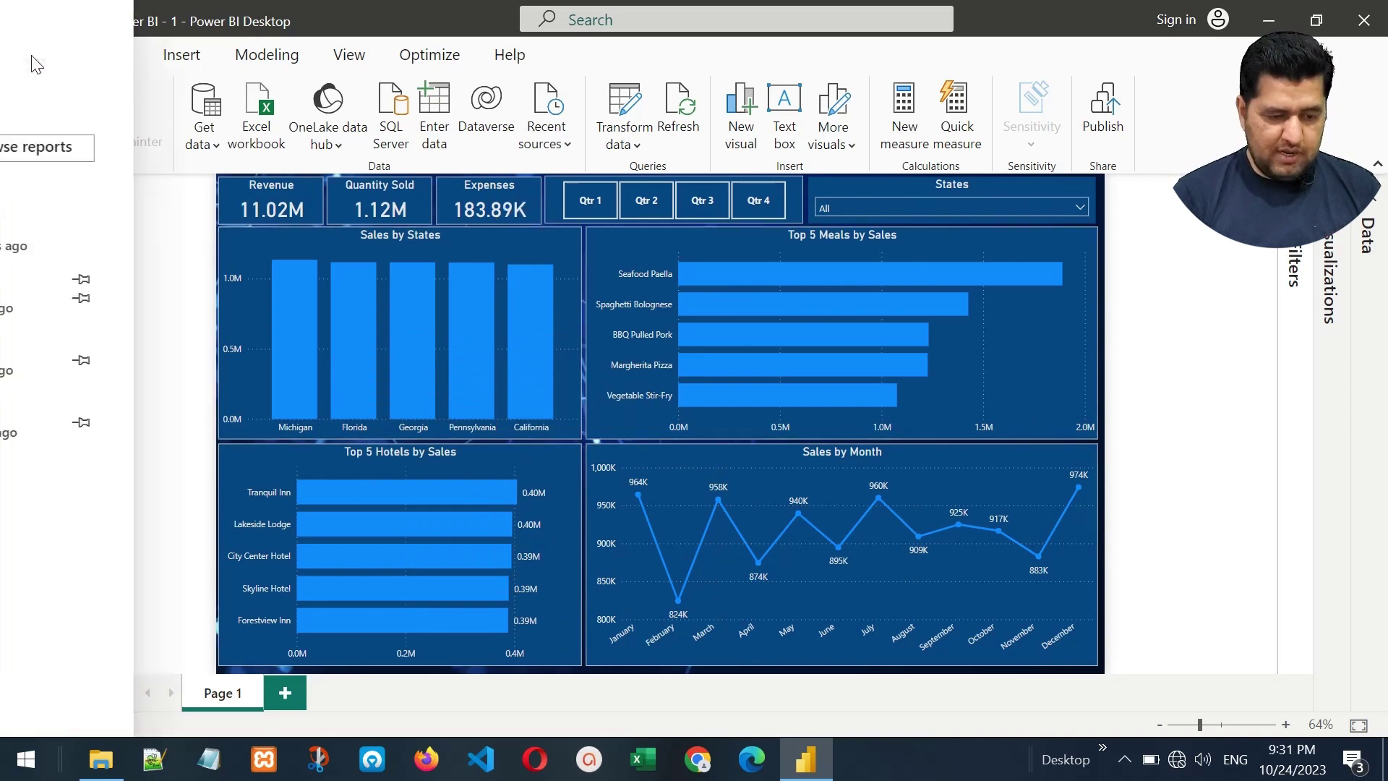
left_click(59, 359)
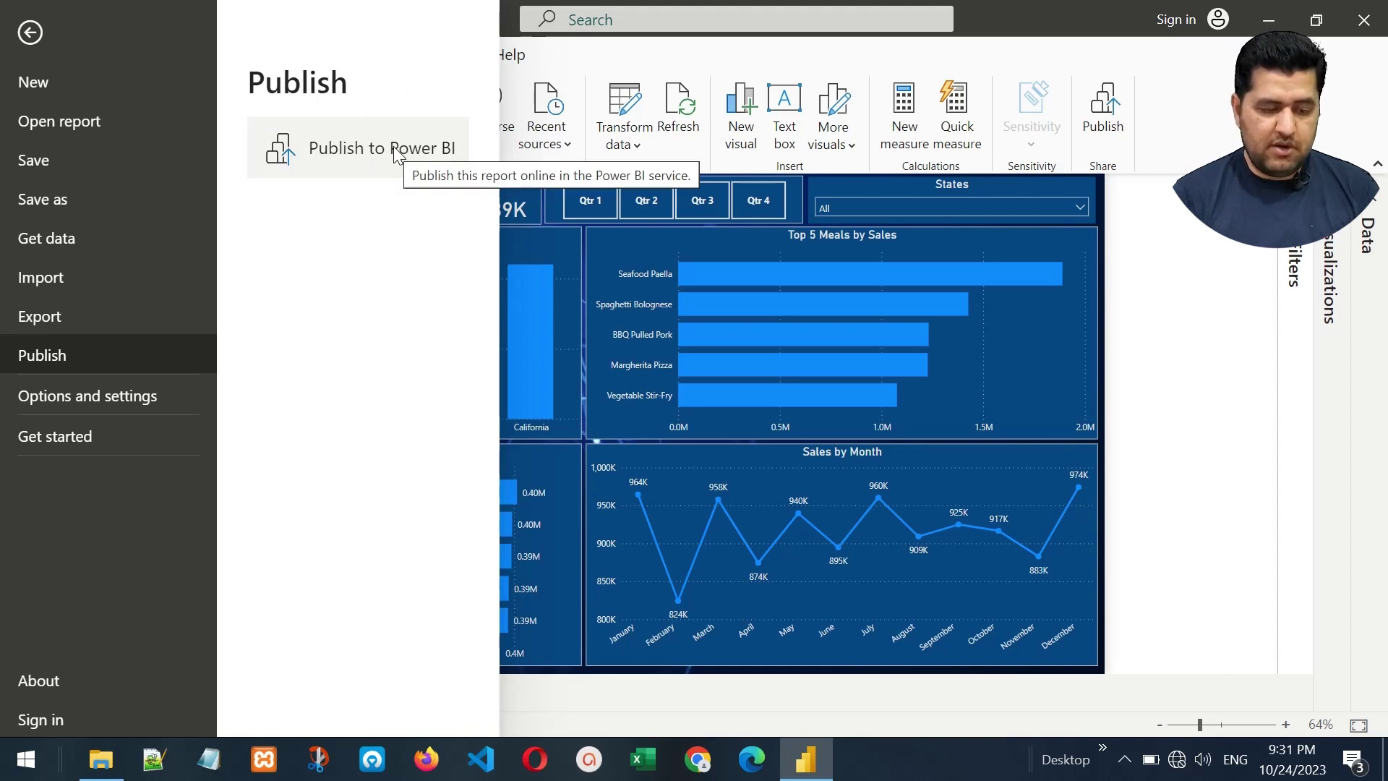
left_click(103, 311)
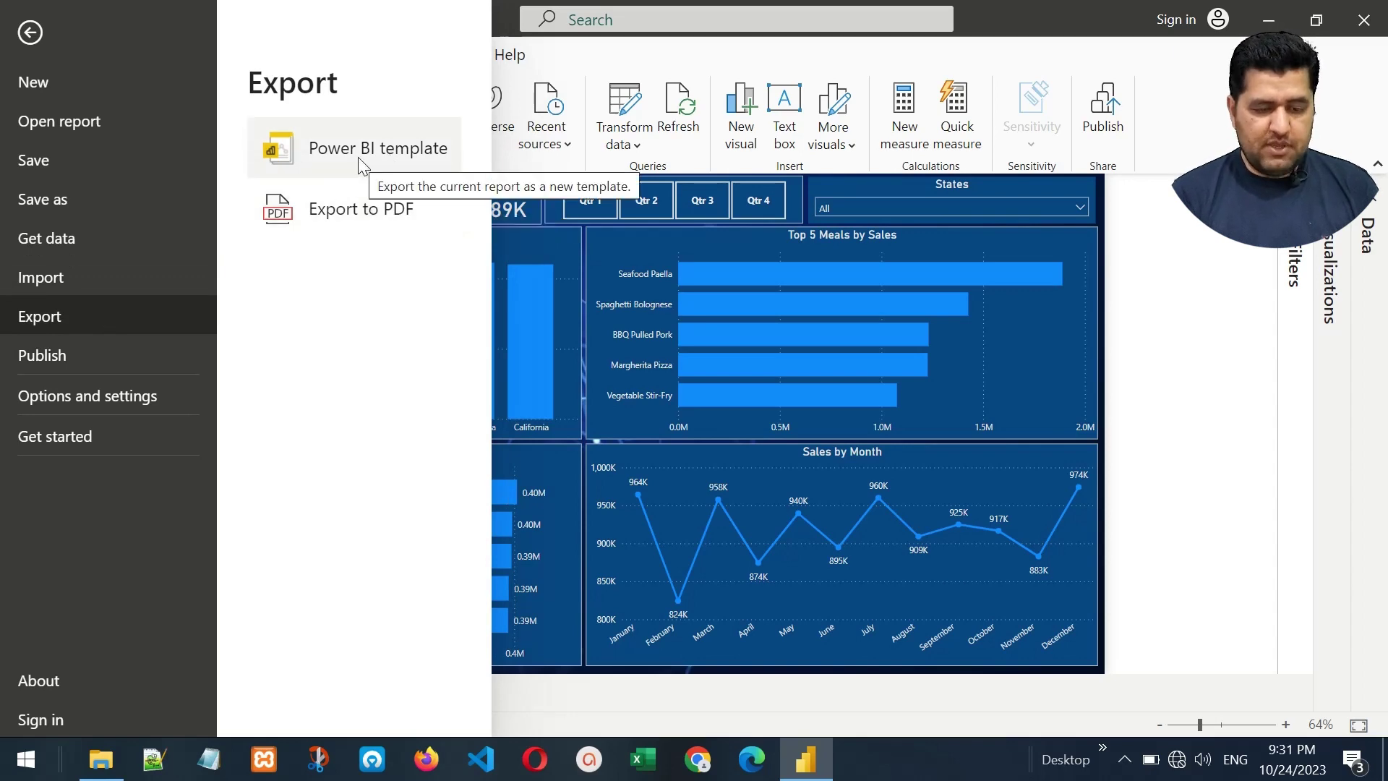
left_click(1201, 315)
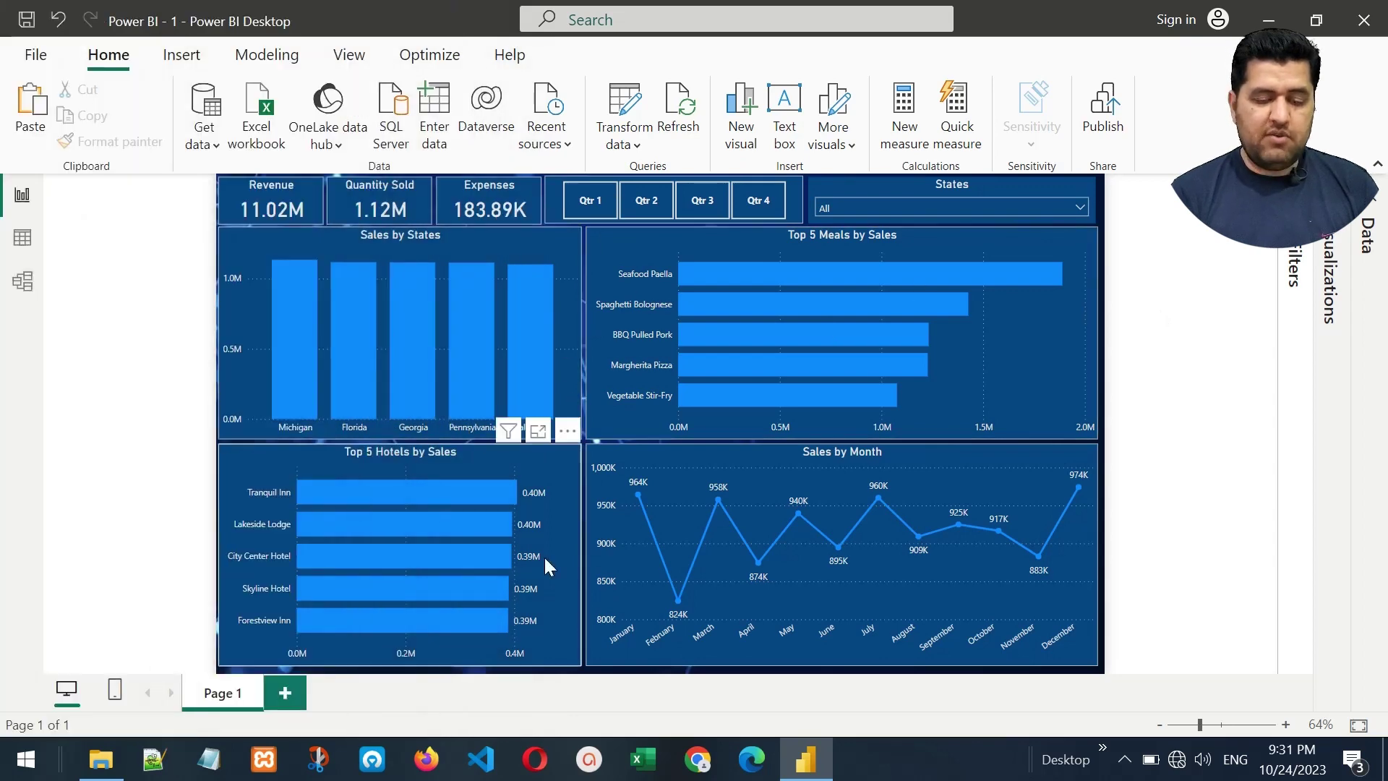
mouse_move(708, 506)
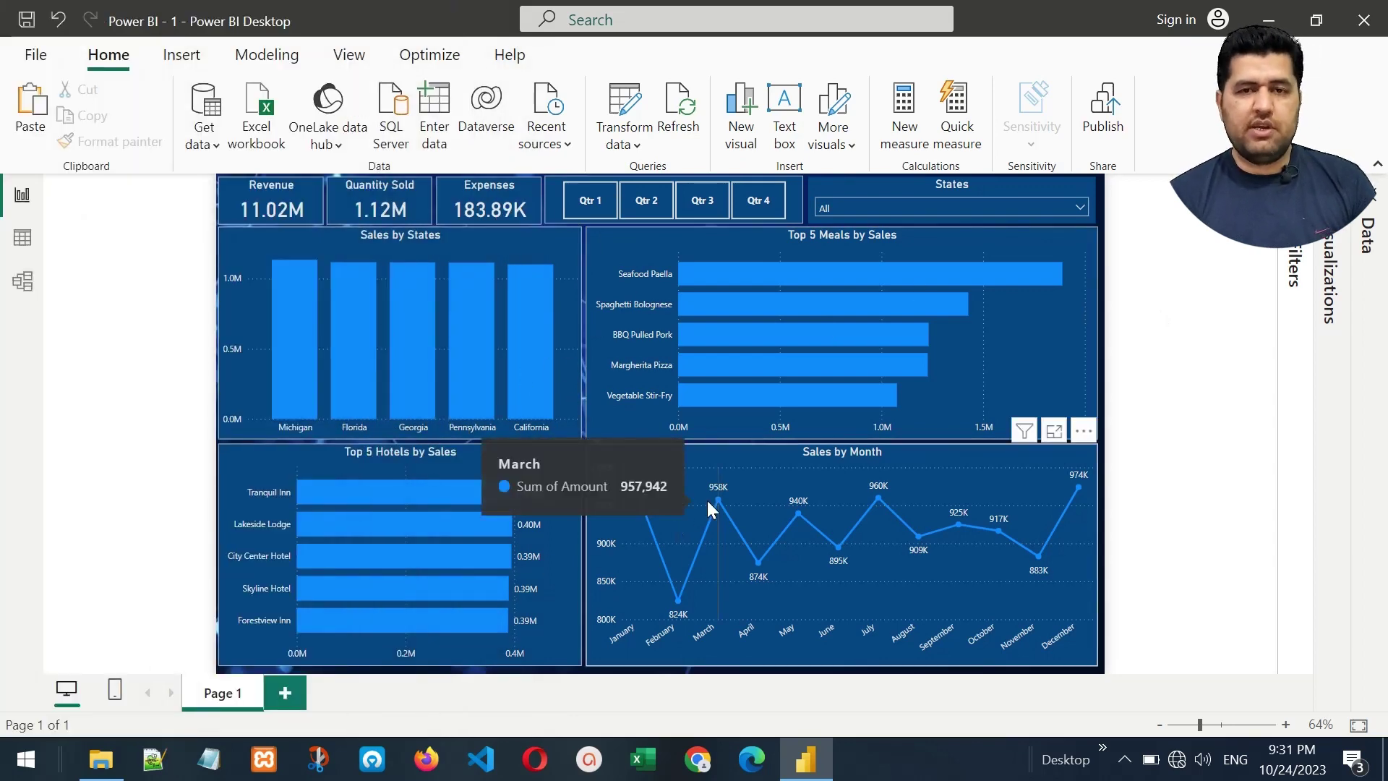